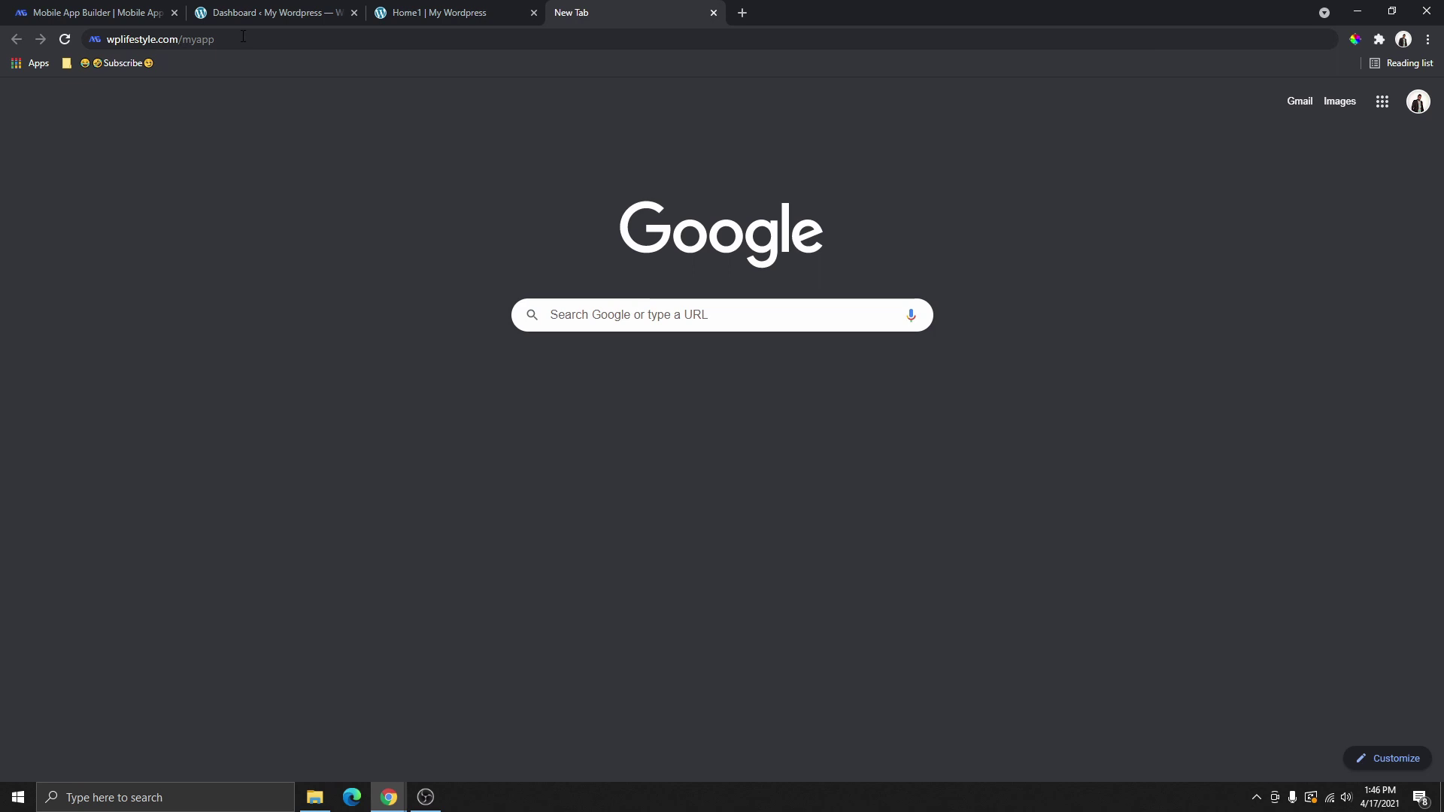
Go to wplifestyle.com/myapp and open the AppMySite pricing page.
left_click_drag(242, 35, 113, 39)
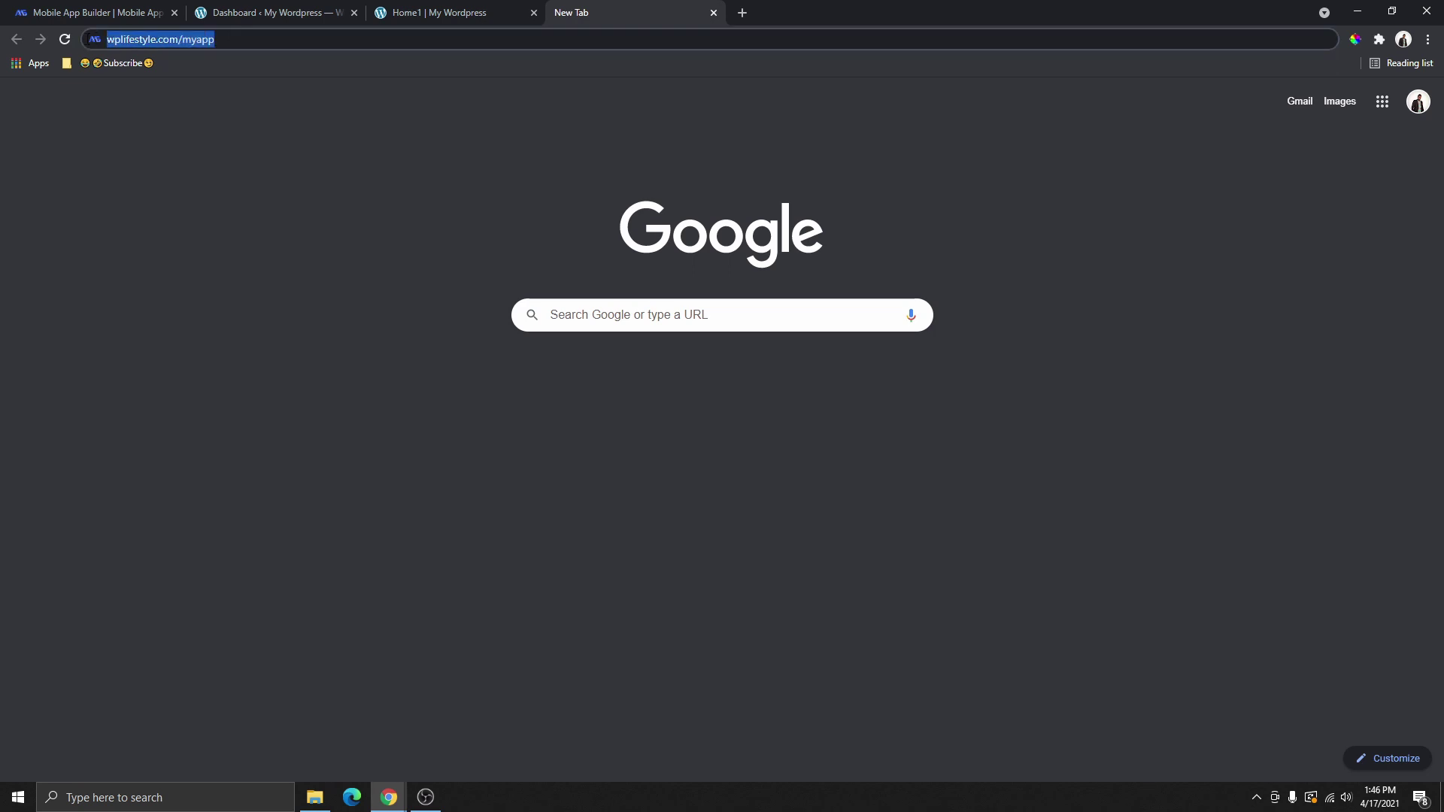
key("Return")
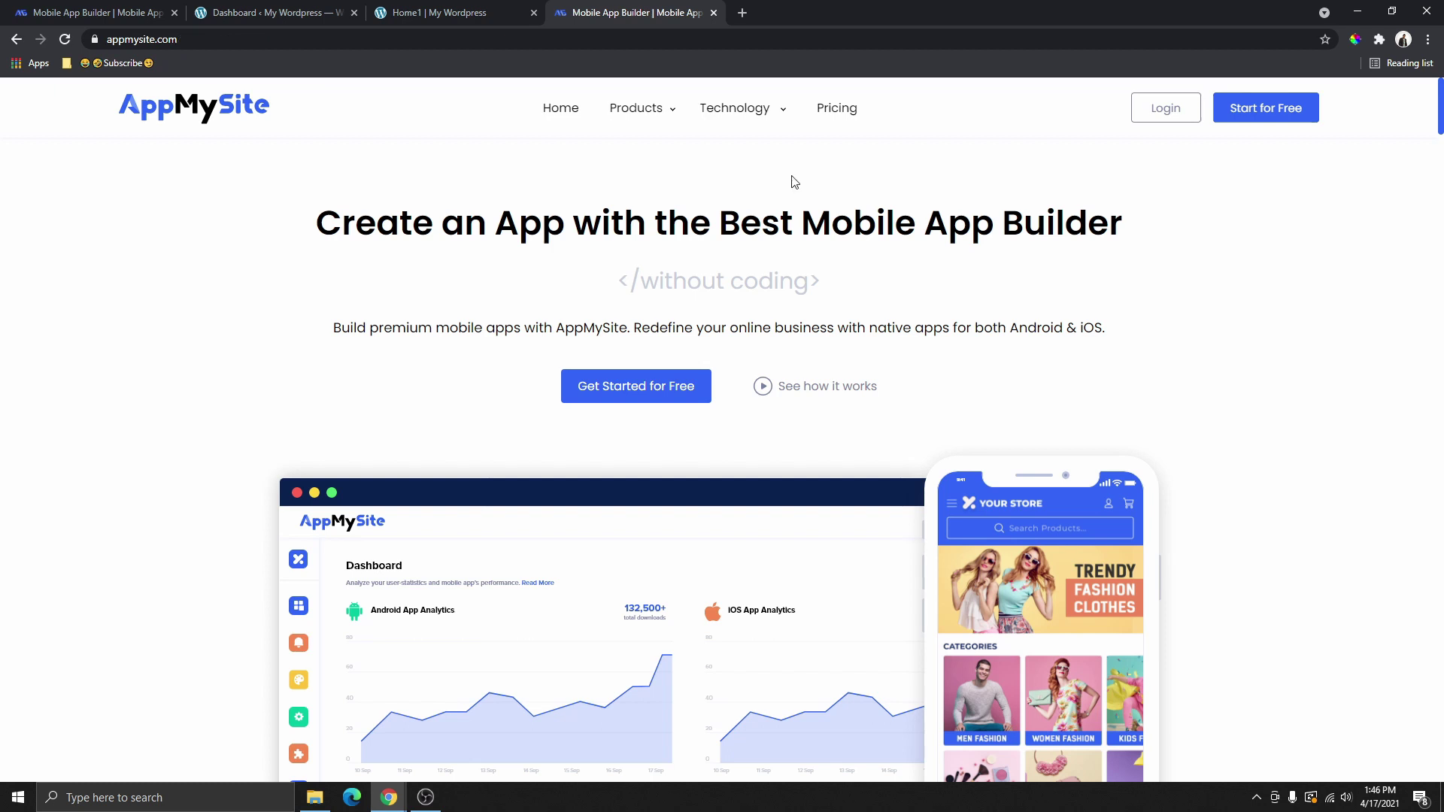
left_click(835, 113)
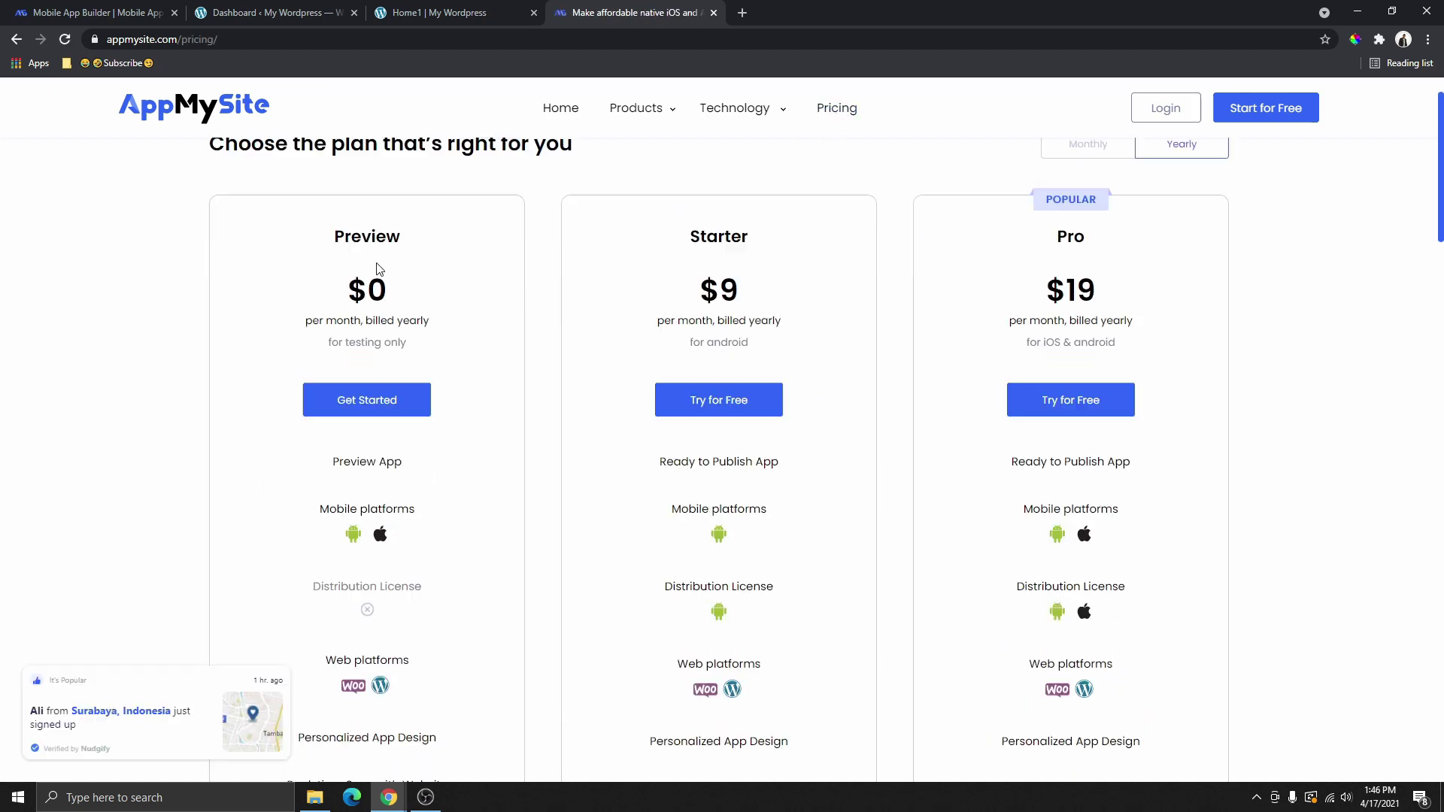
Compare the prices, supported mobile platforms and features of the Preview, Starter and Pro plans.
scroll(436, 283, "down", 9)
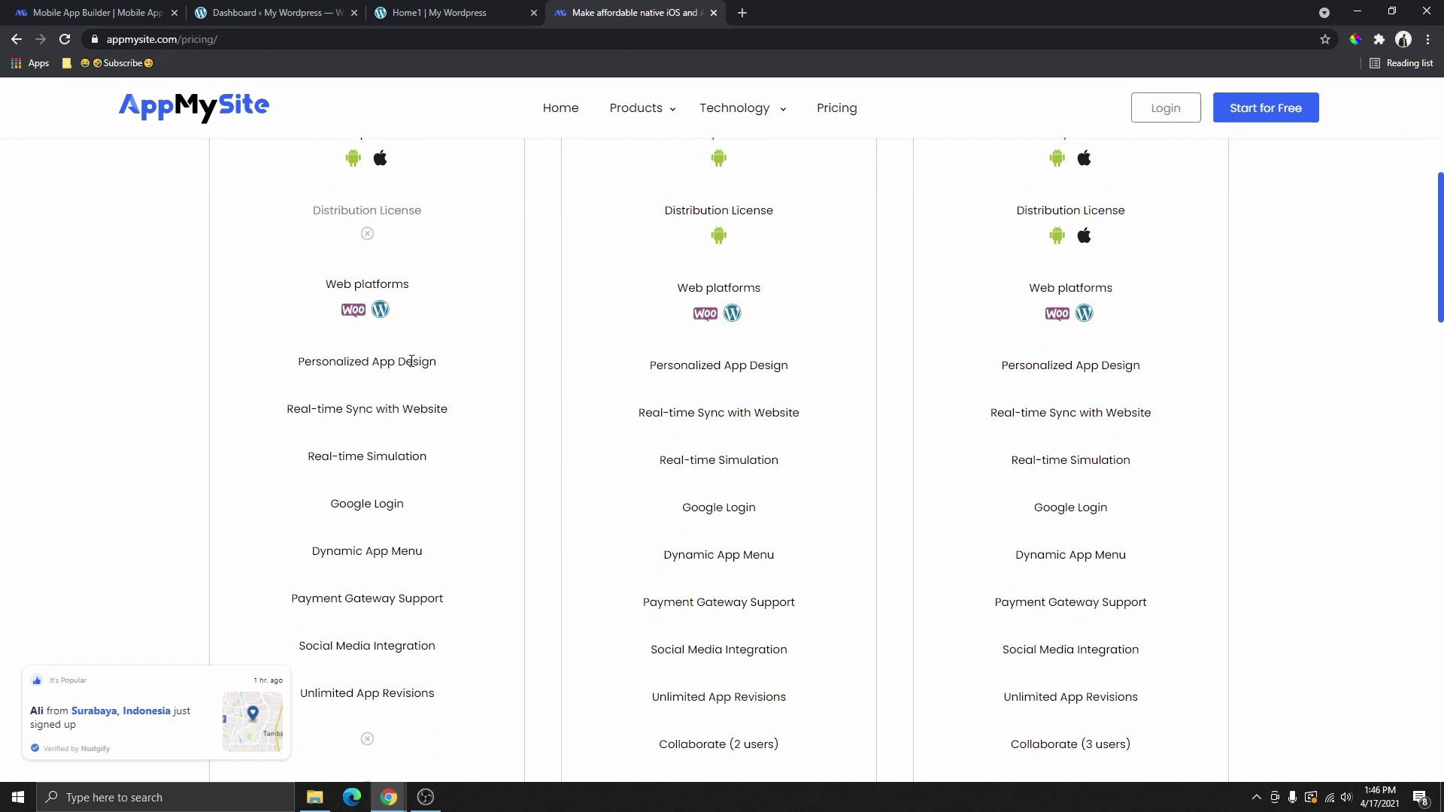
scroll(401, 548, "up", 10)
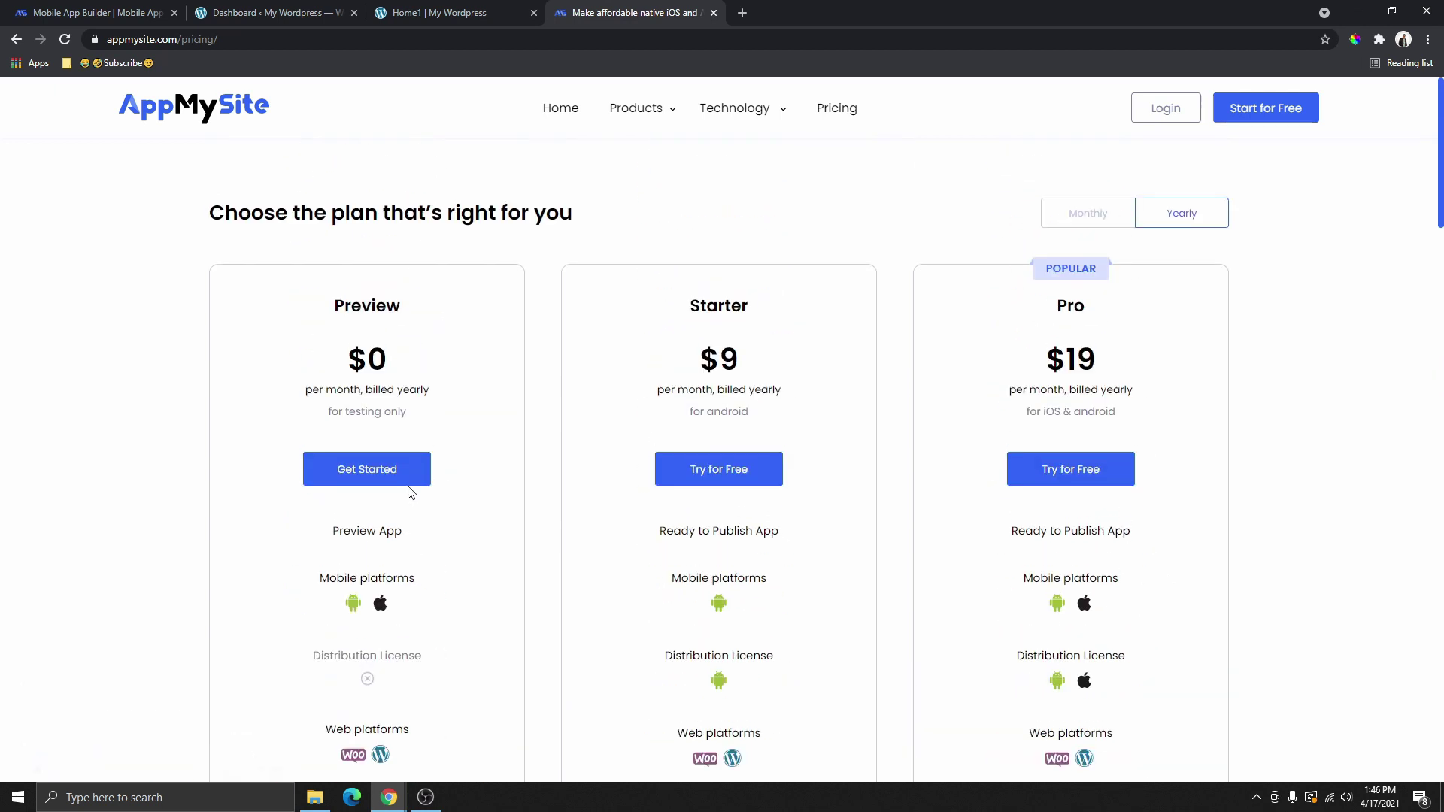
scroll(544, 479, "down", 3)
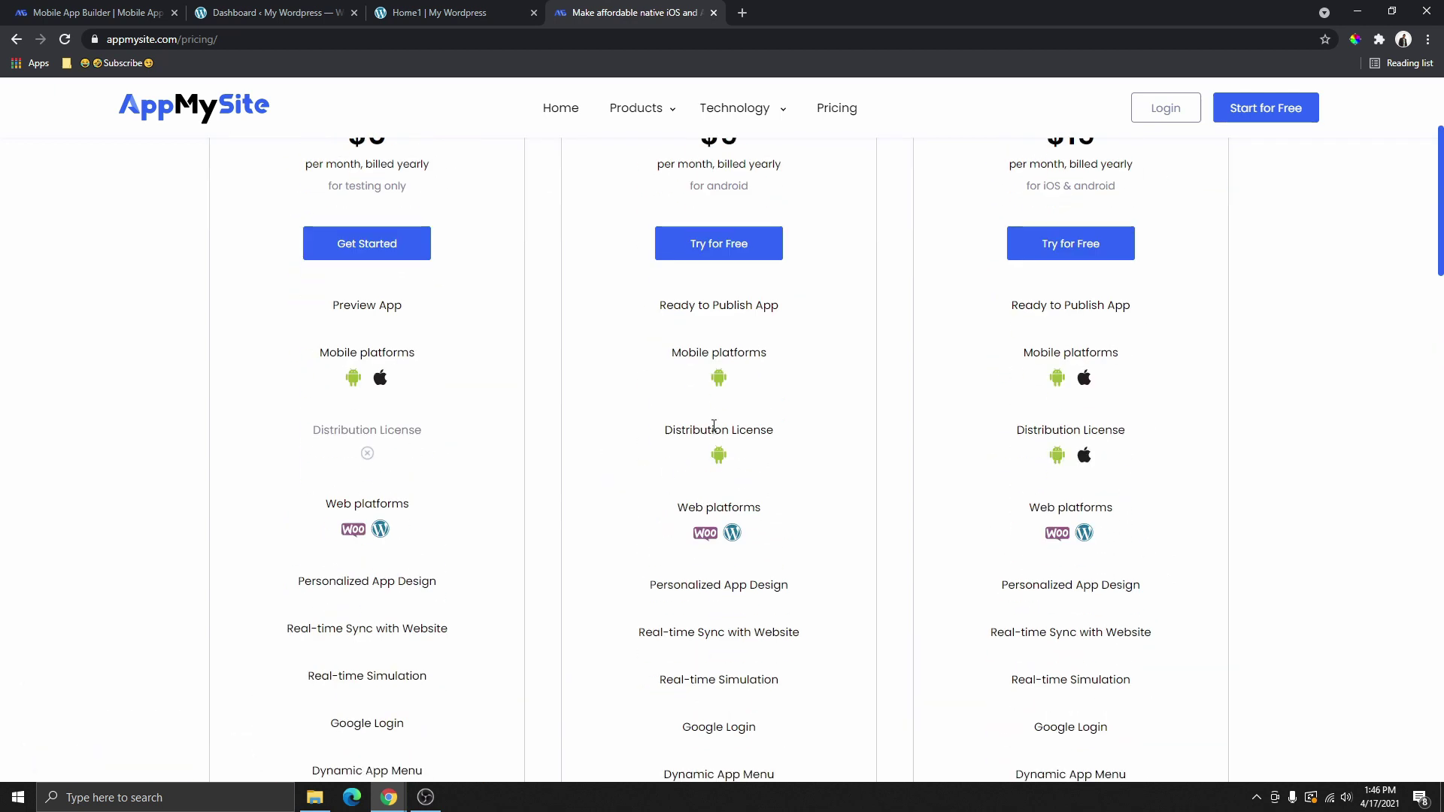
left_click_drag(326, 186, 410, 186)
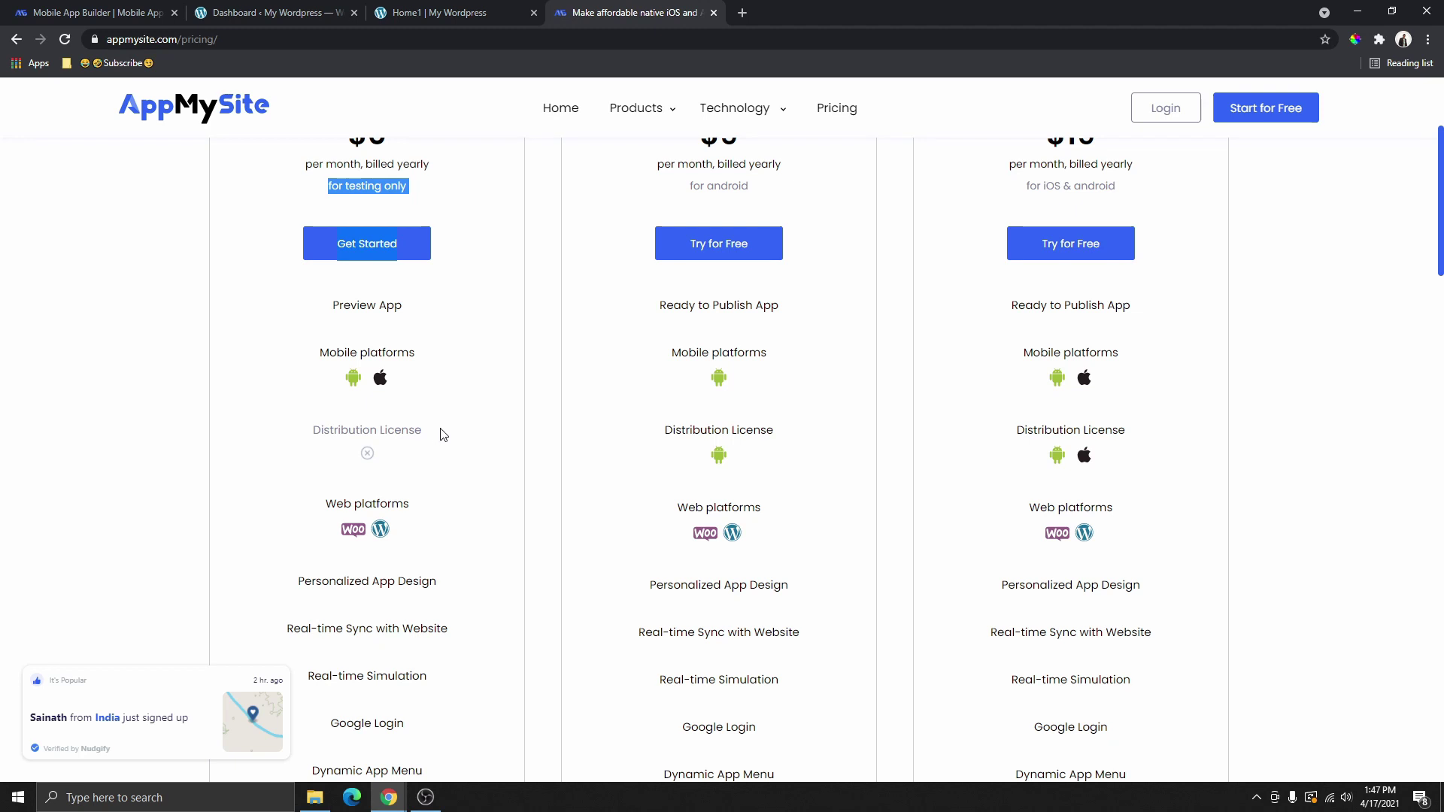
scroll(683, 376, "up", 3)
left_click_drag(692, 361, 757, 368)
left_click_drag(1042, 361, 1106, 365)
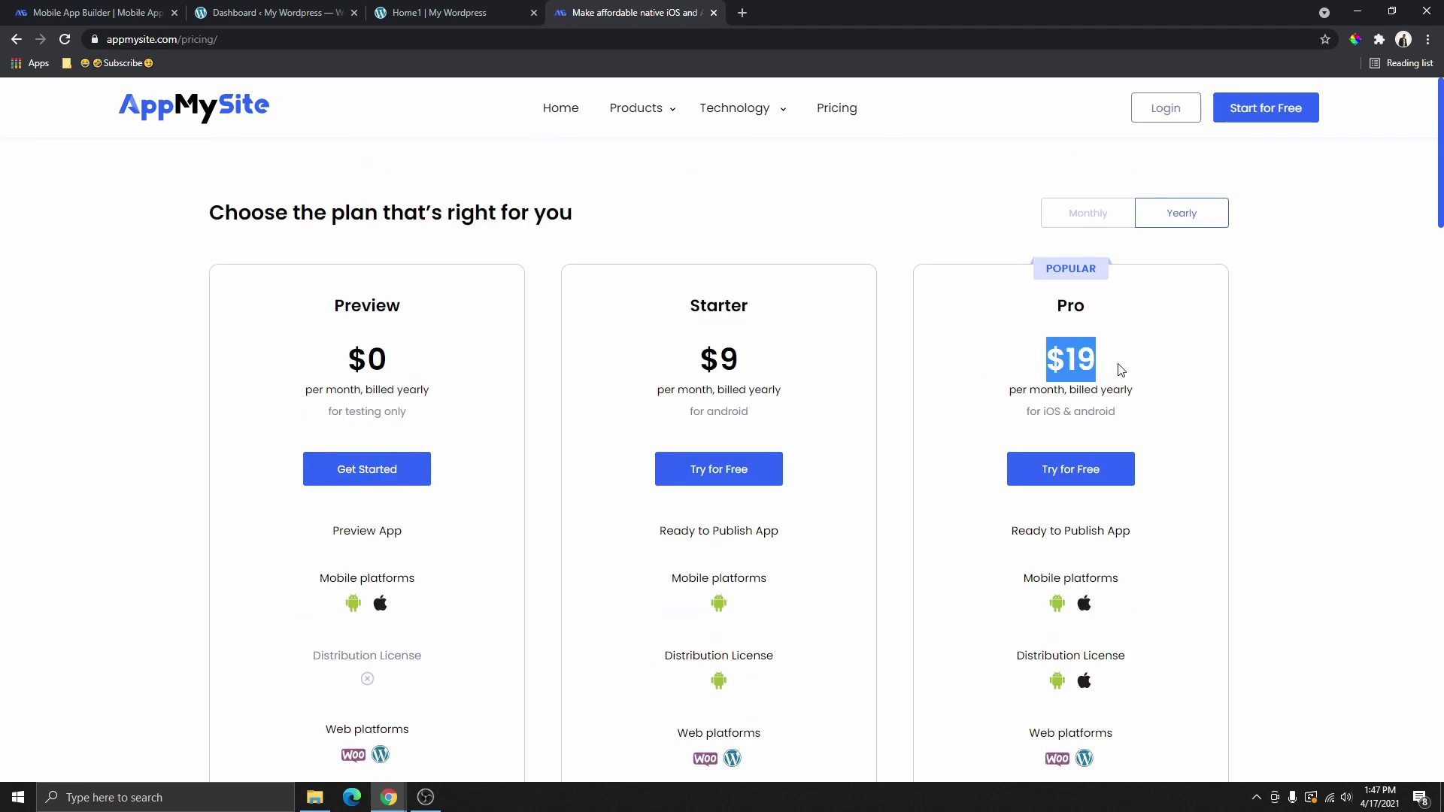
left_click_drag(1028, 411, 1126, 422)
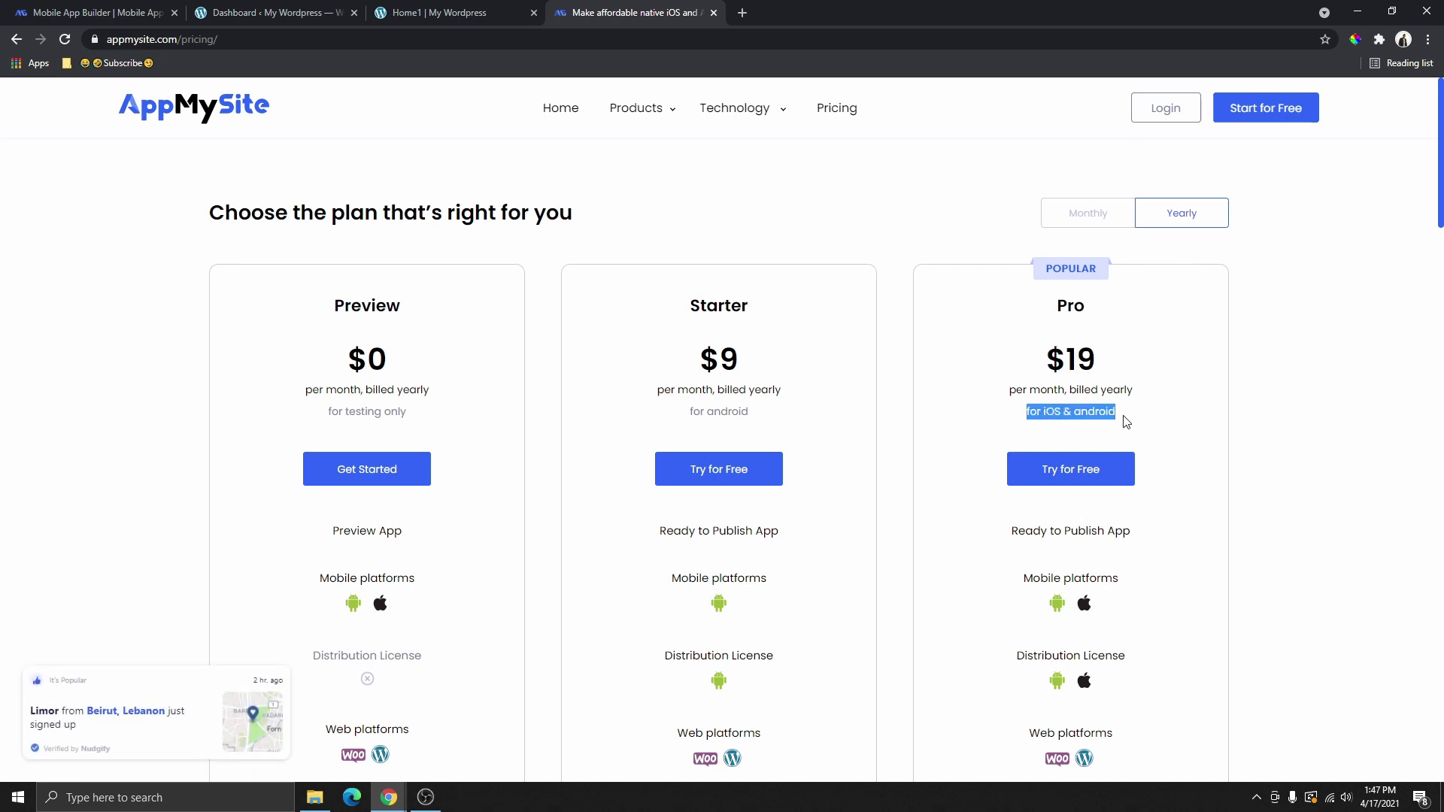
left_click_drag(689, 412, 769, 433)
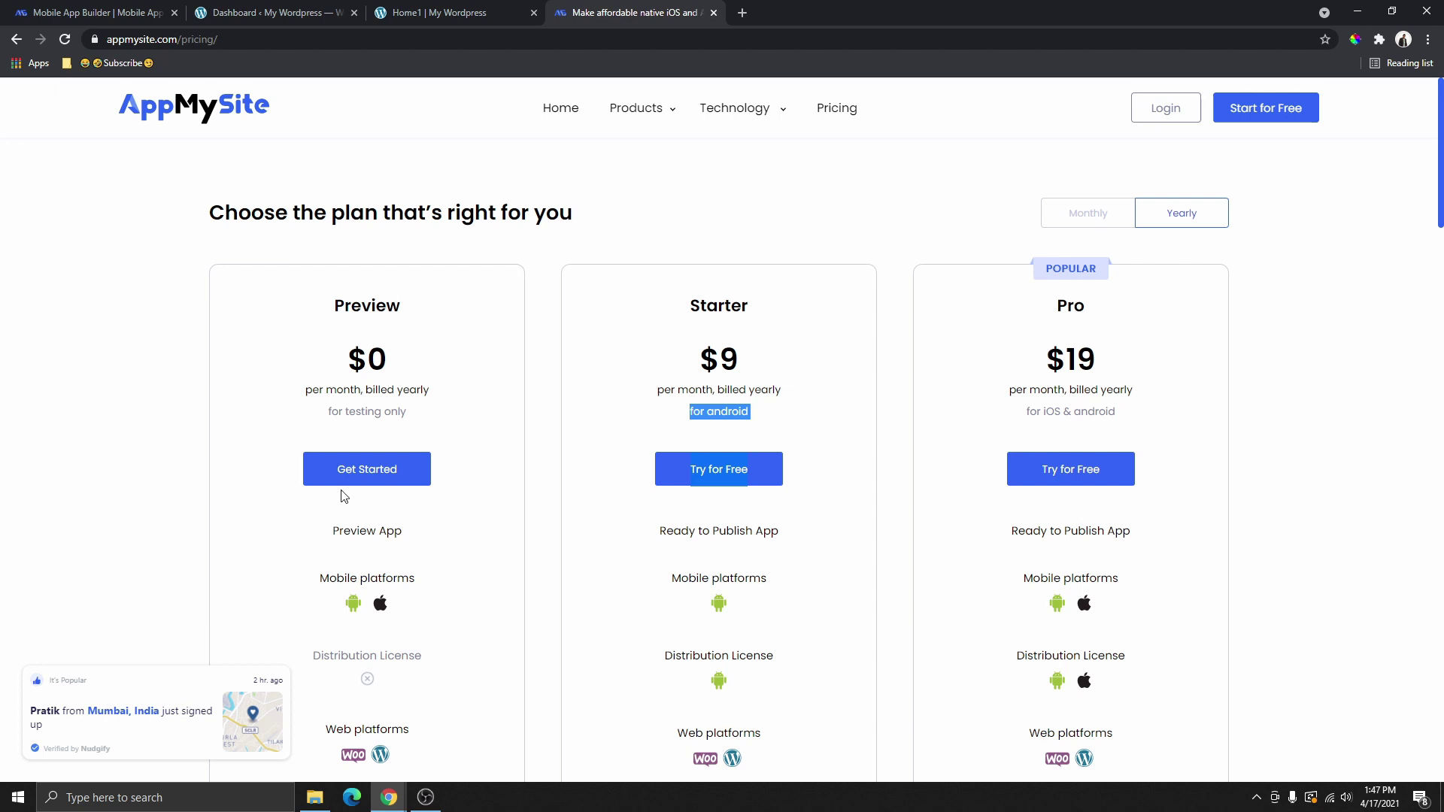
Get started with the Preview plan and register an account as Website Owner with the name, e-mail and account password.
left_click(366, 479)
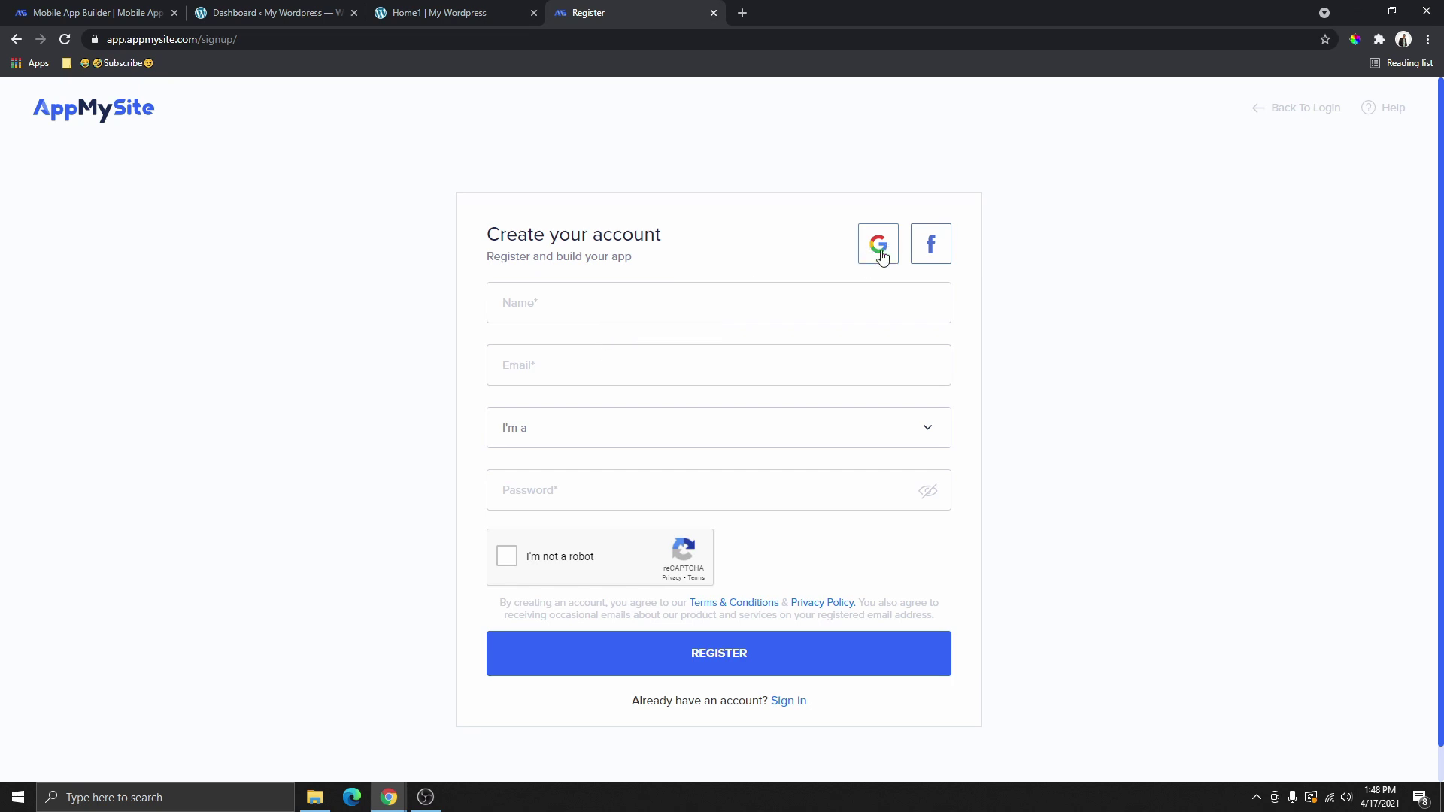
left_click(567, 303)
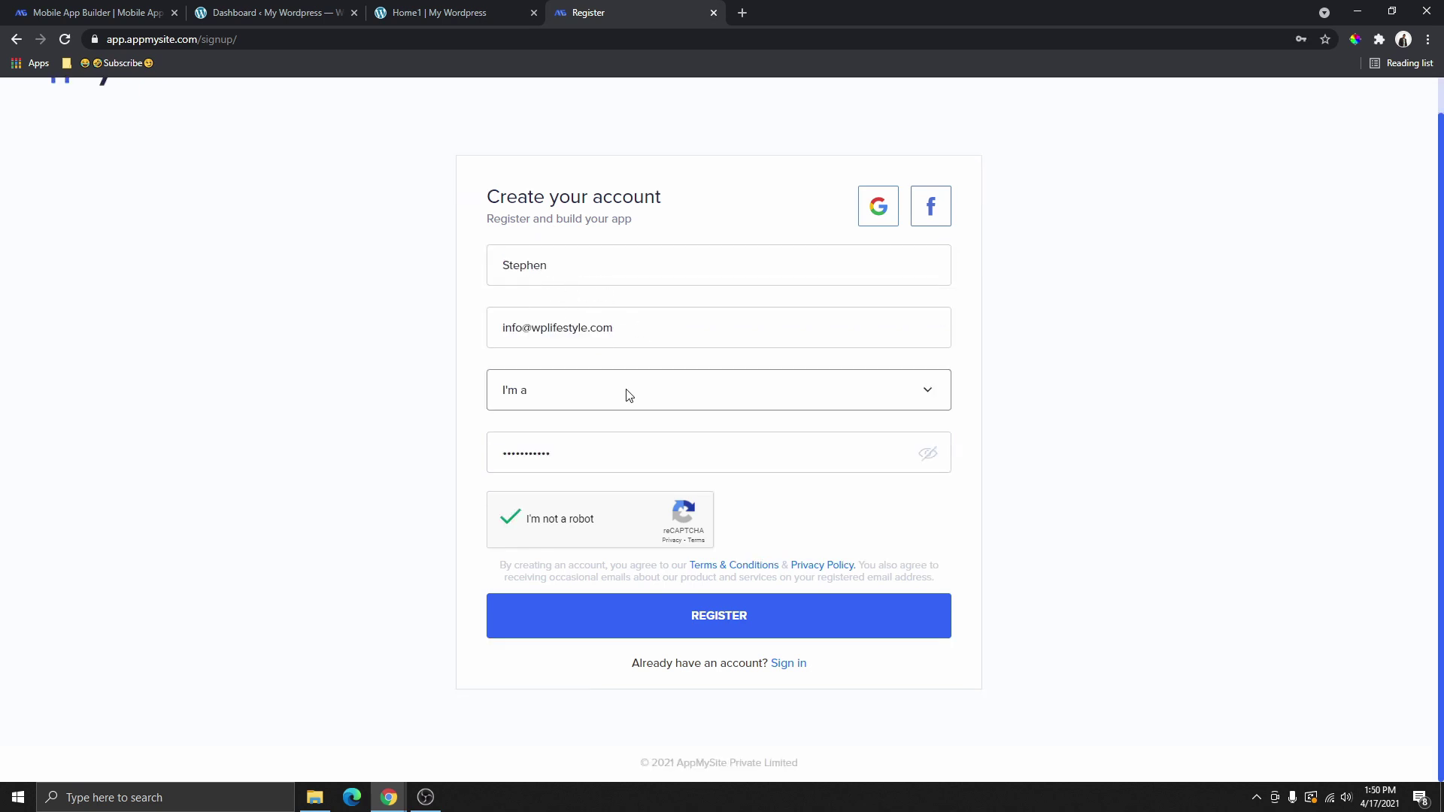
left_click(576, 398)
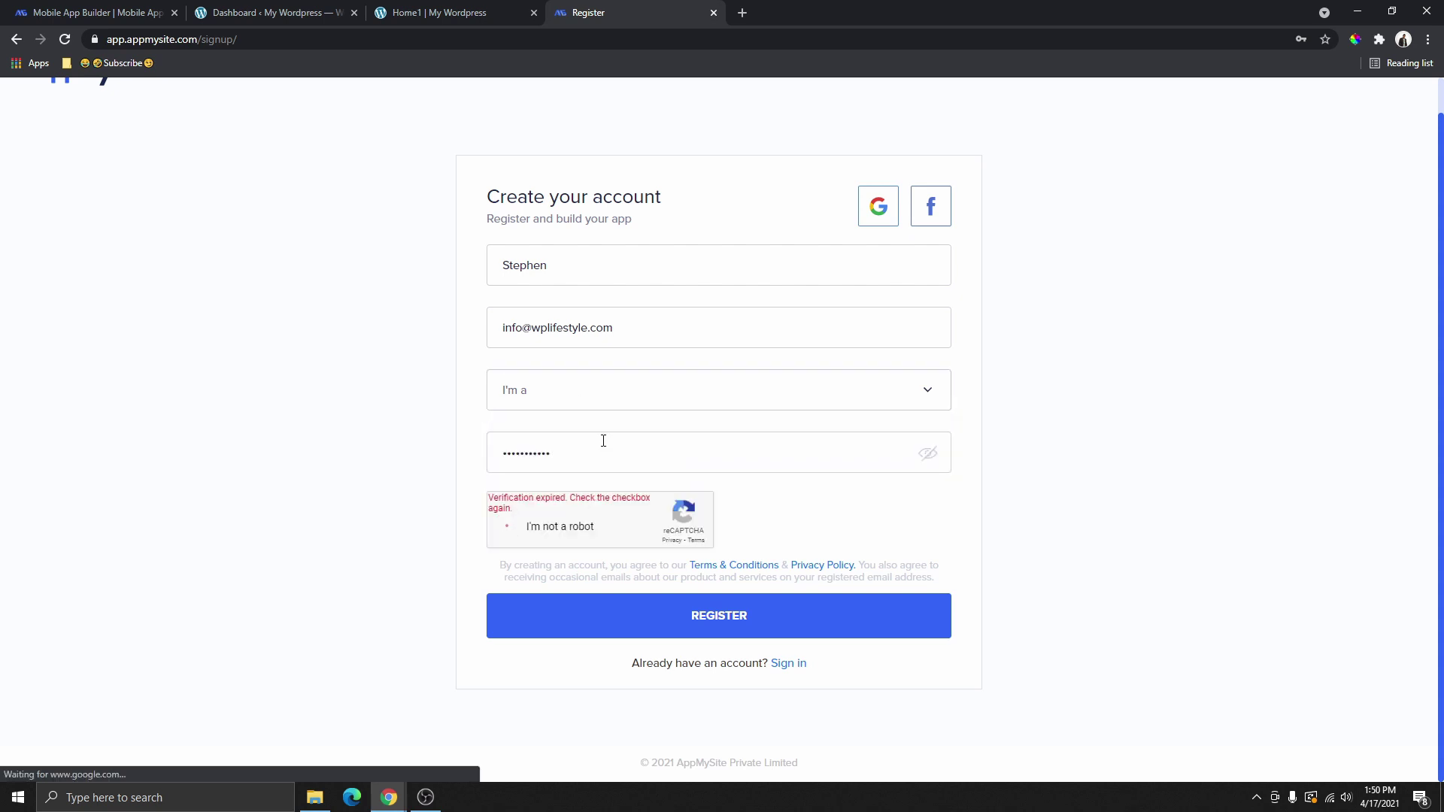
left_click(596, 402)
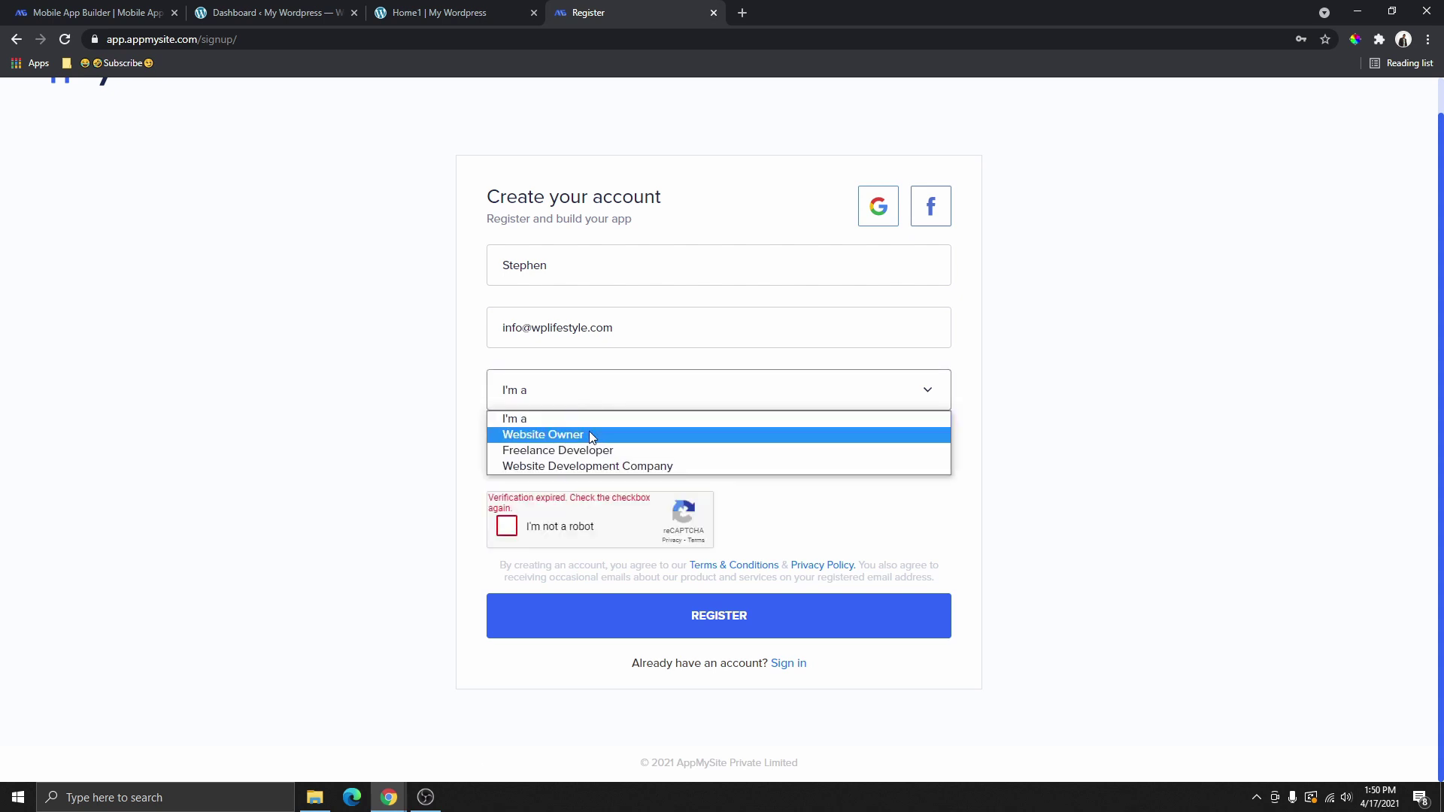
left_click(589, 435)
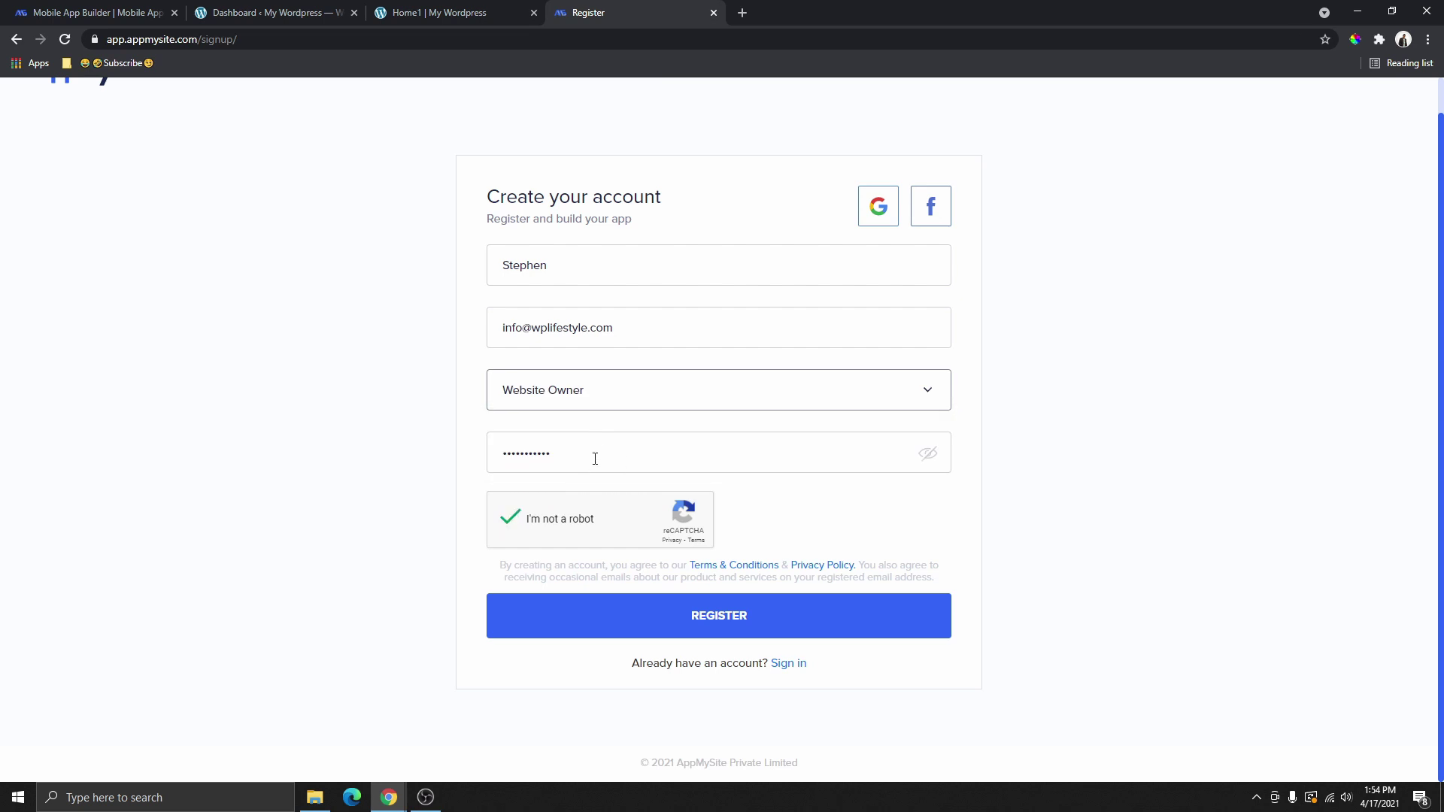
left_click(547, 449)
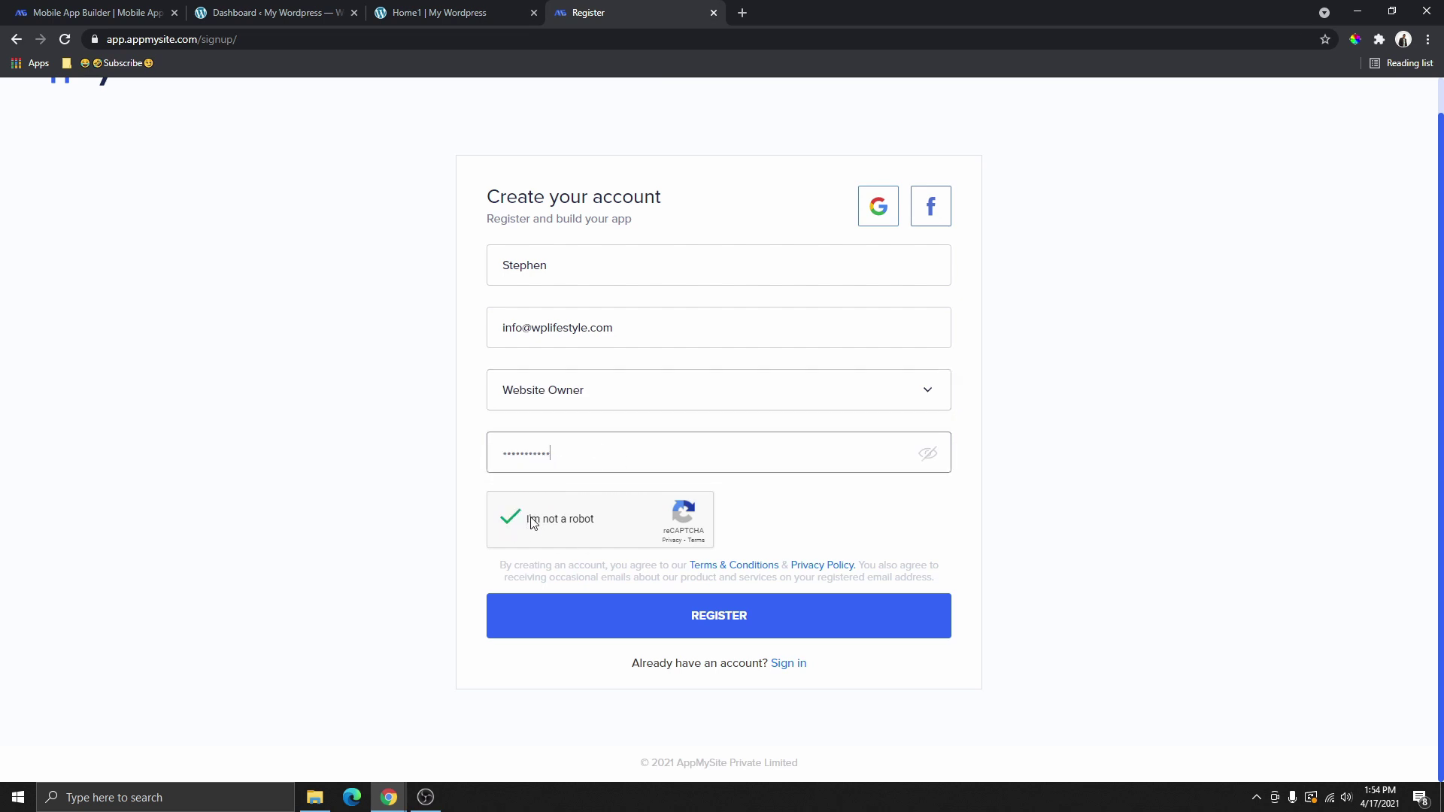
left_click(718, 621)
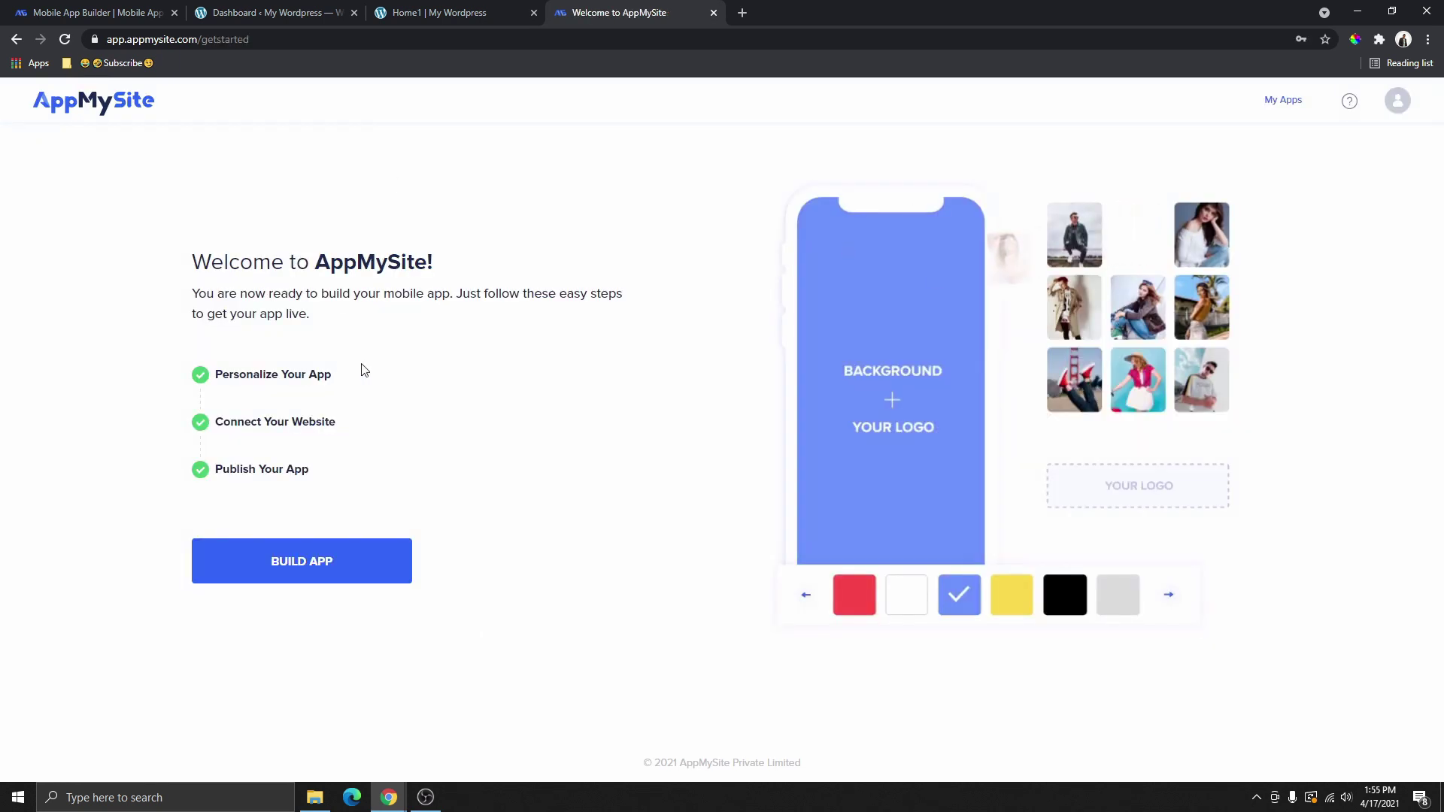
Start a new app for the website new.wplifestyle.com with Wordpress as its CMS platform.
left_click(305, 569)
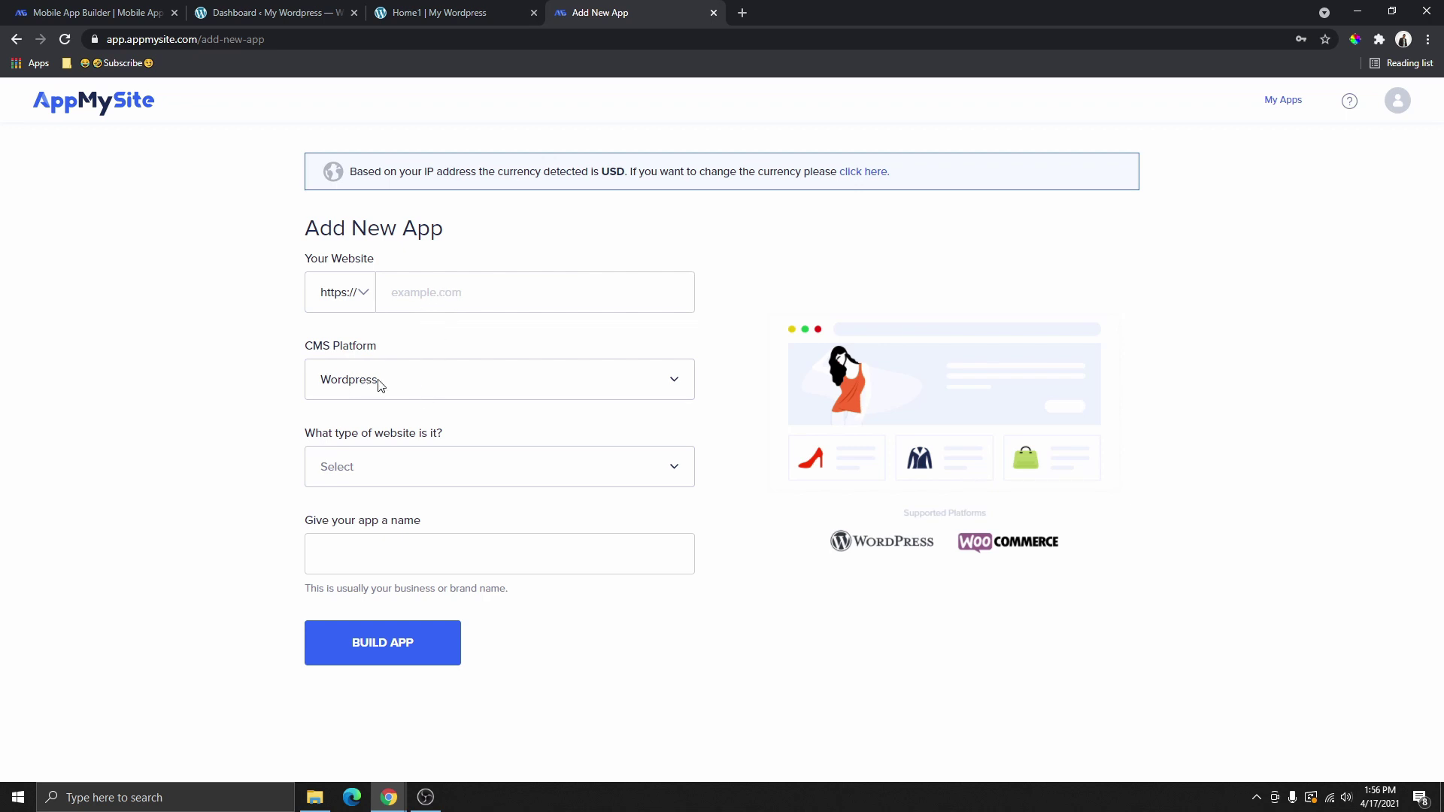
left_click(418, 381)
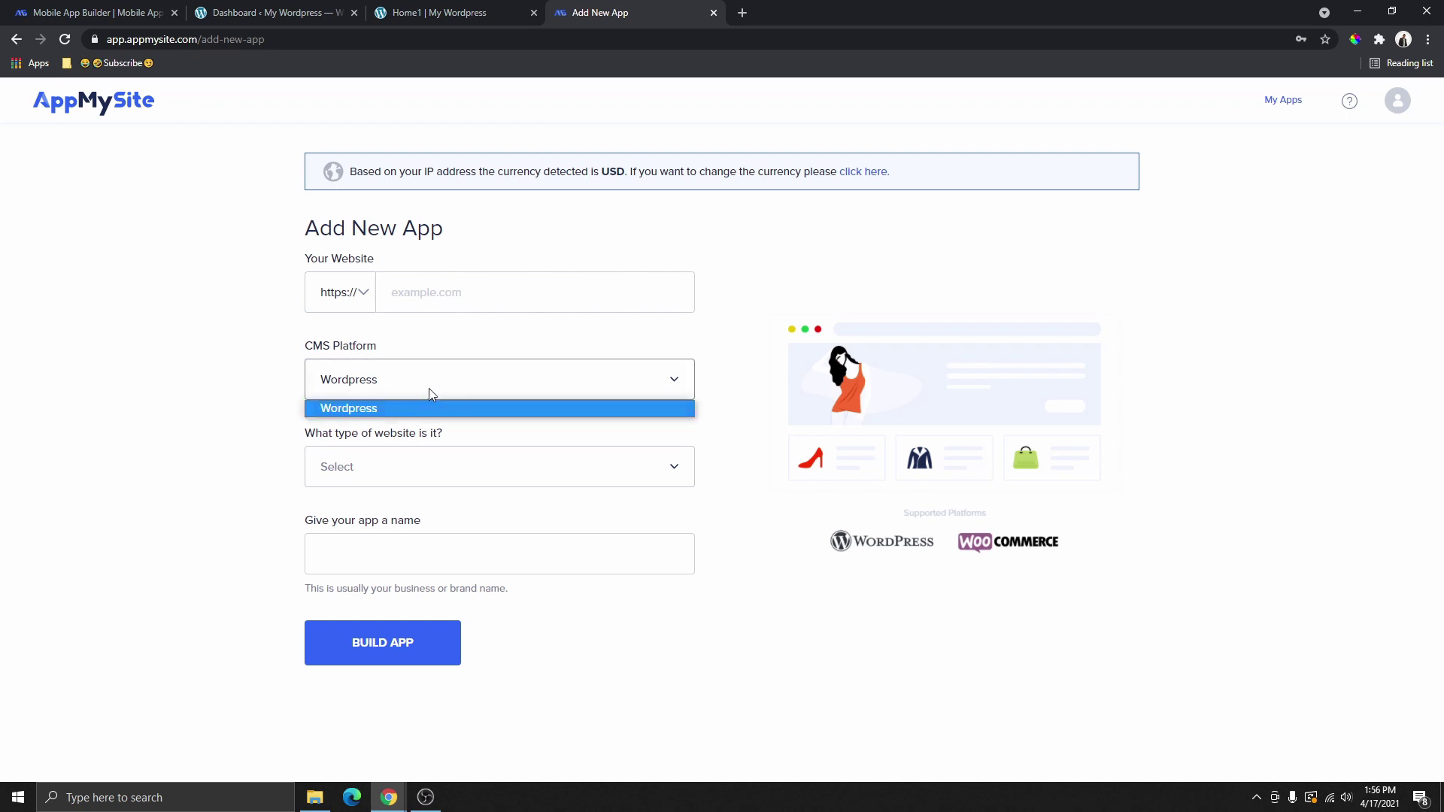
left_click(440, 13)
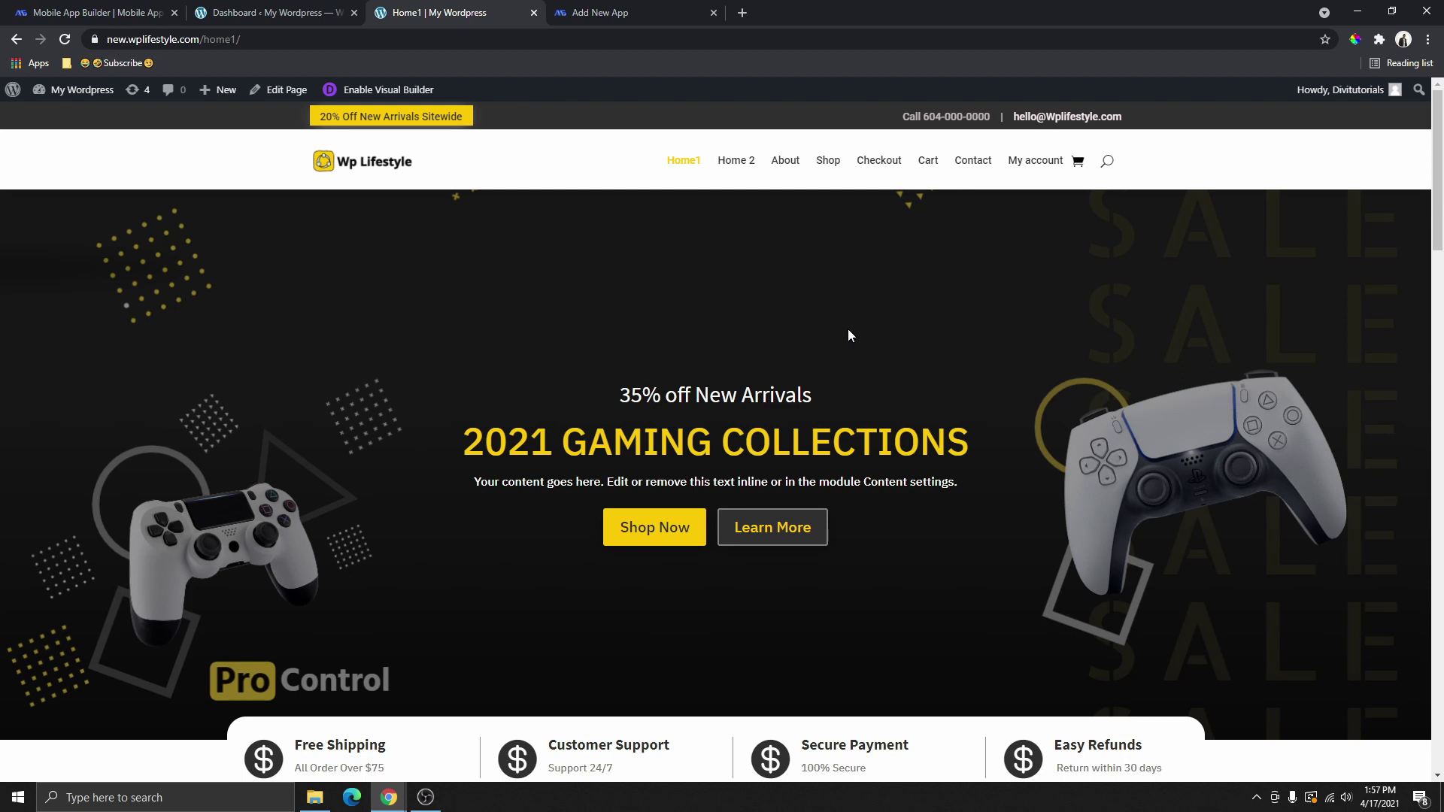
key("ctrl+Tab")
left_click(463, 293)
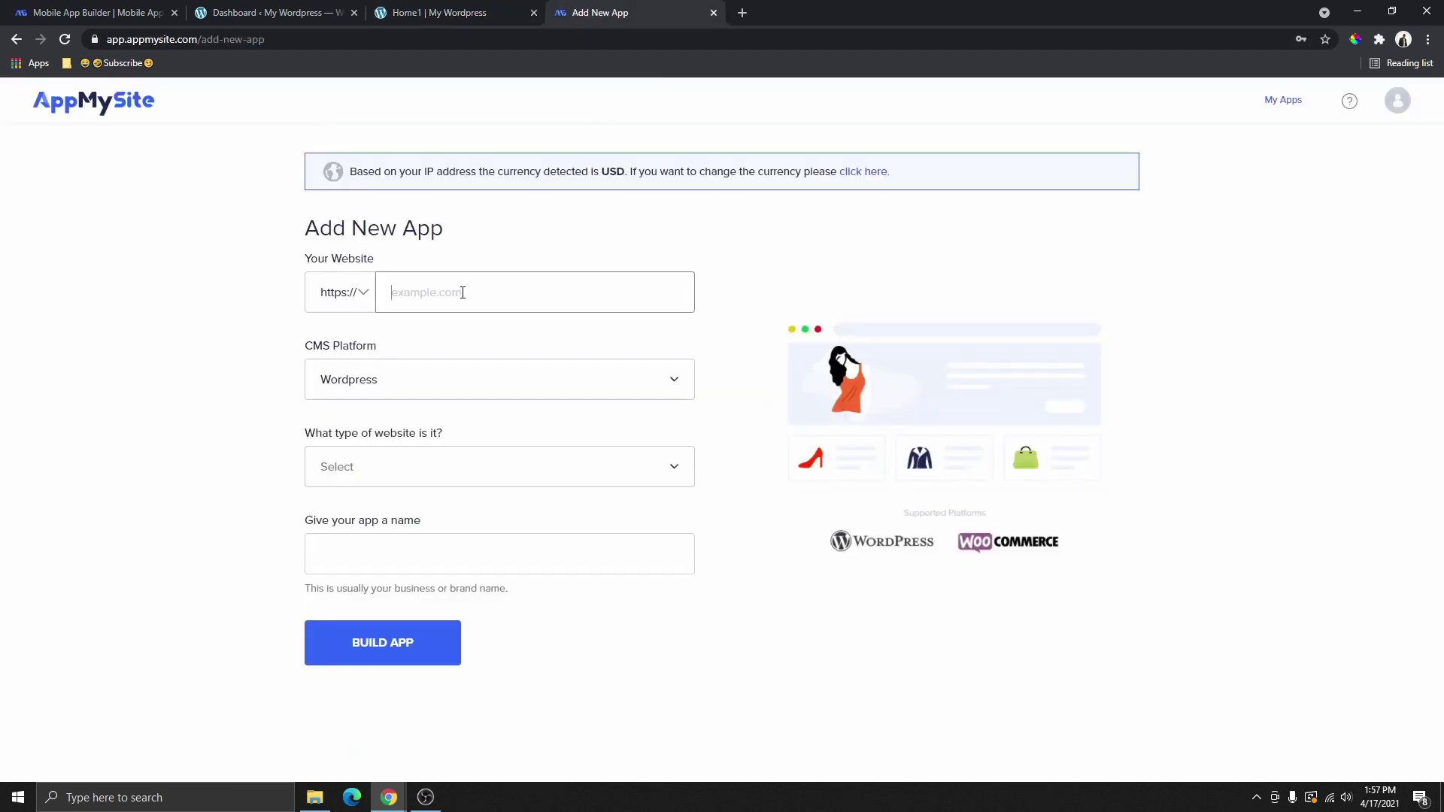
right_click(461, 292)
left_click(525, 407)
left_click(411, 384)
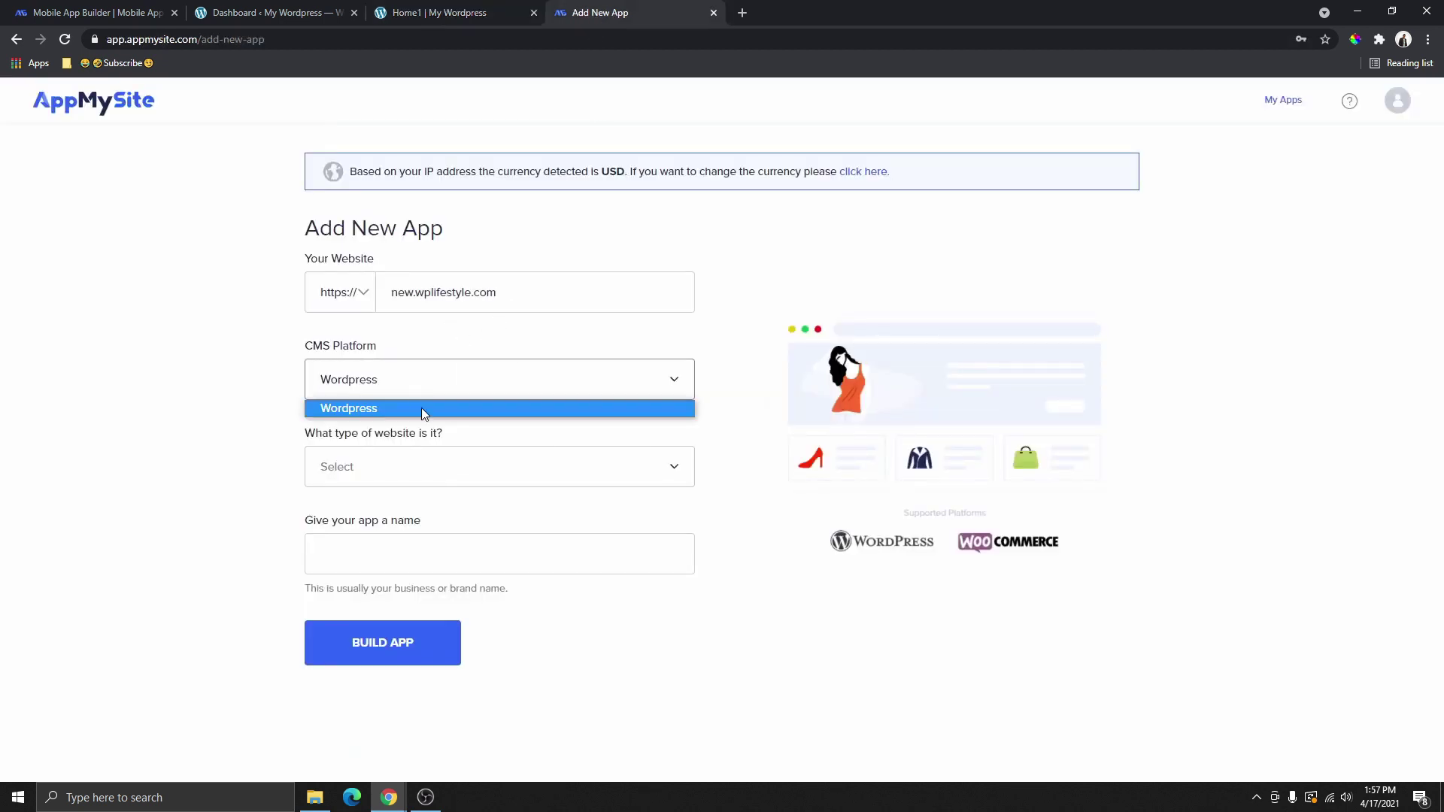
left_click(379, 410)
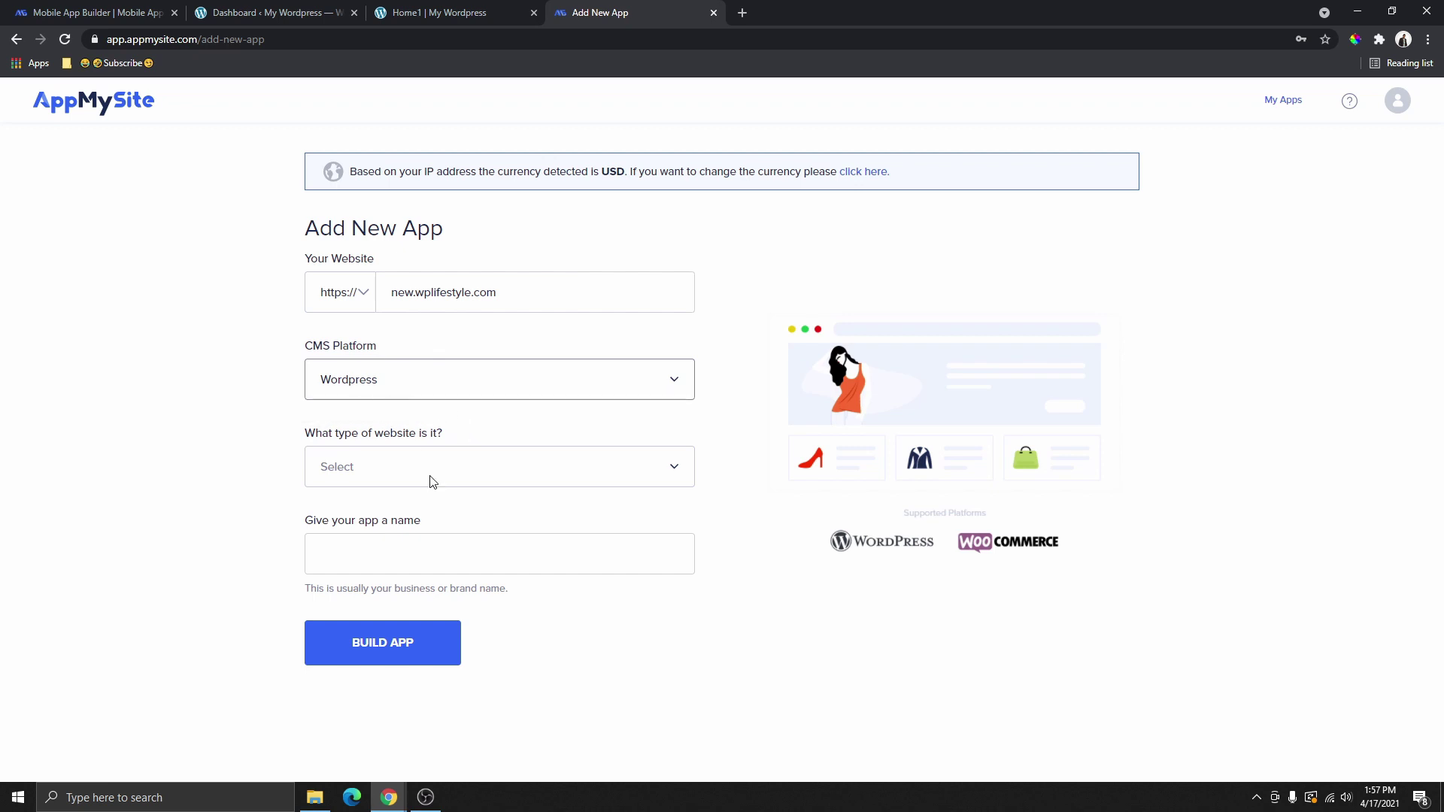
Set the website type to Ecommerce, name the app Sample App and build it.
left_click(468, 470)
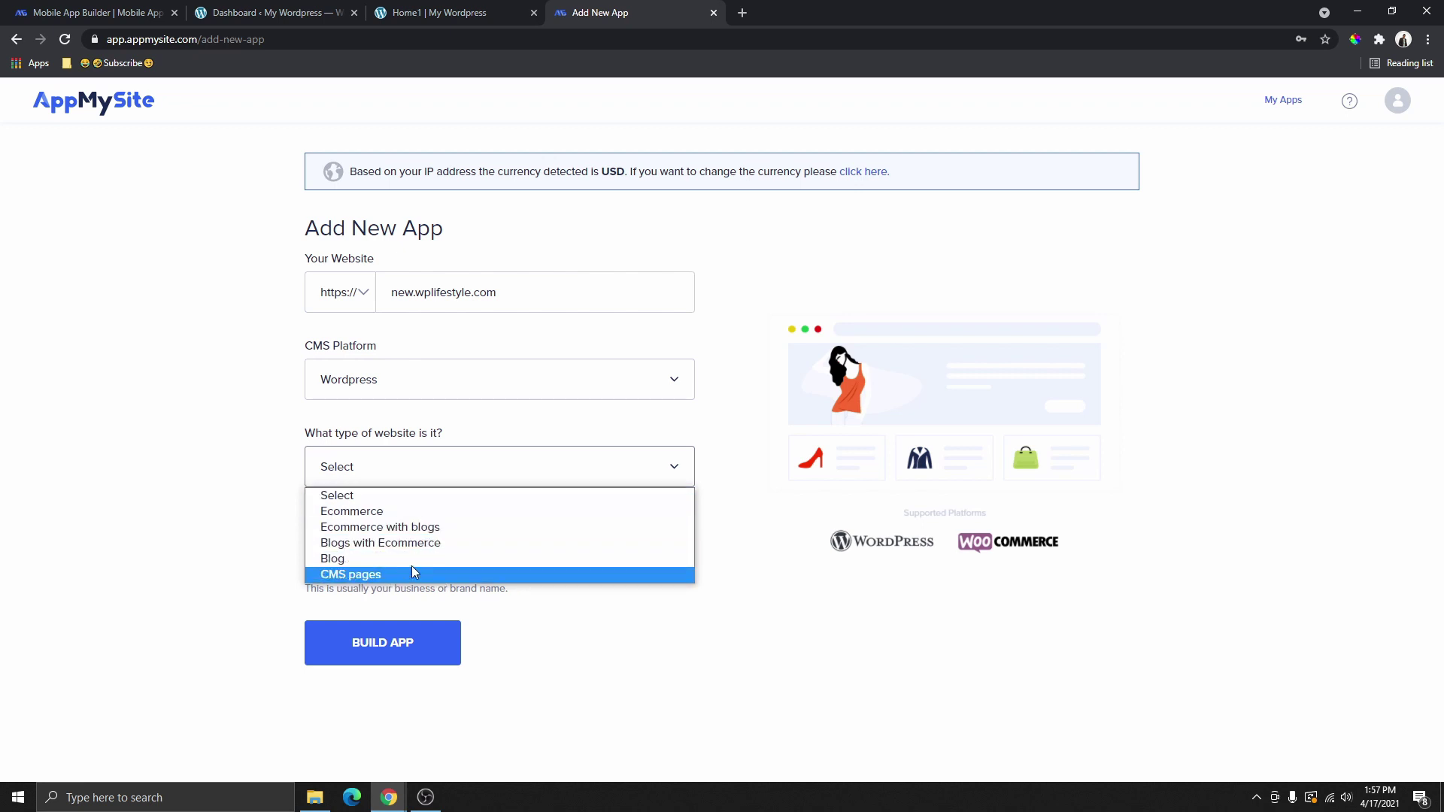
left_click(474, 13)
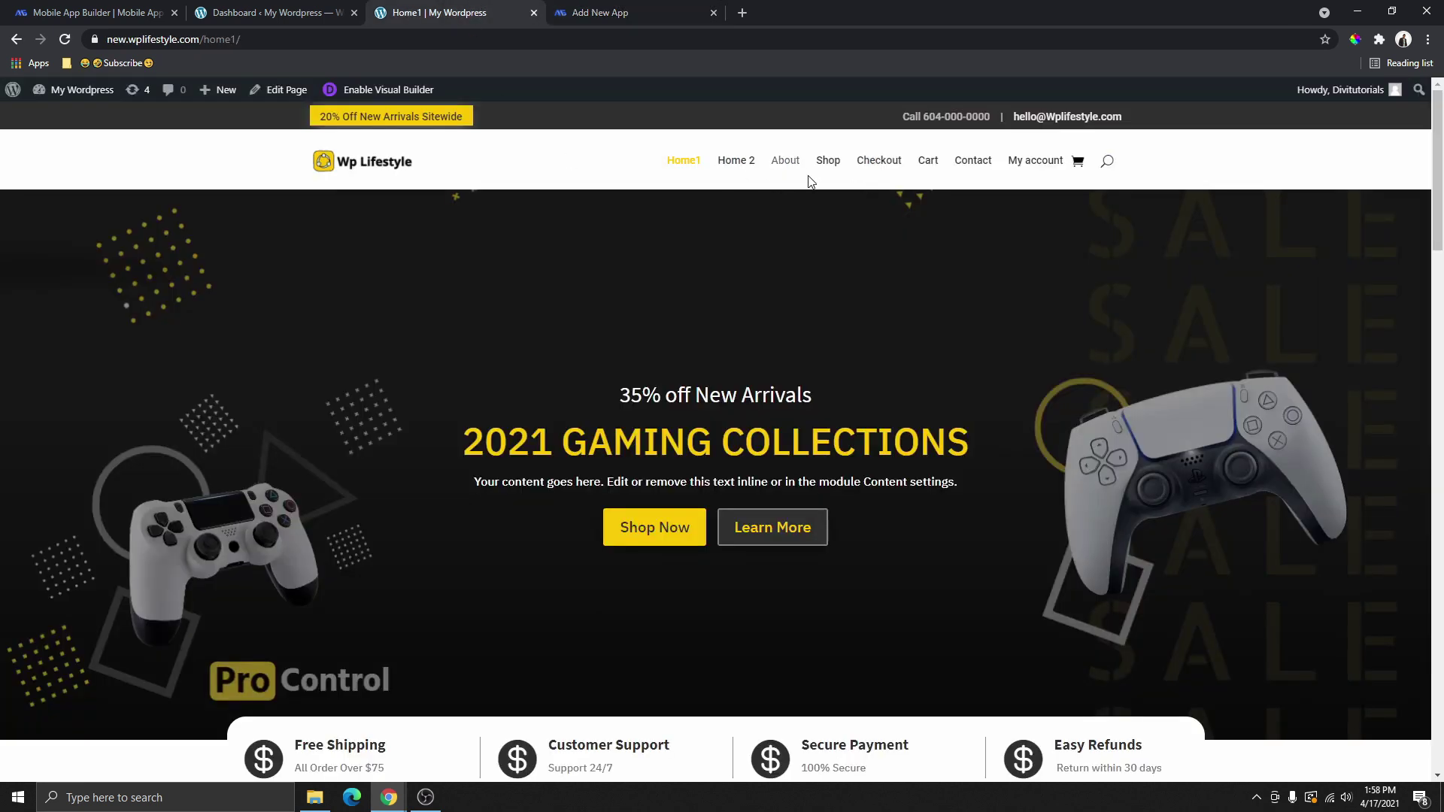
scroll(804, 218, "down", 10)
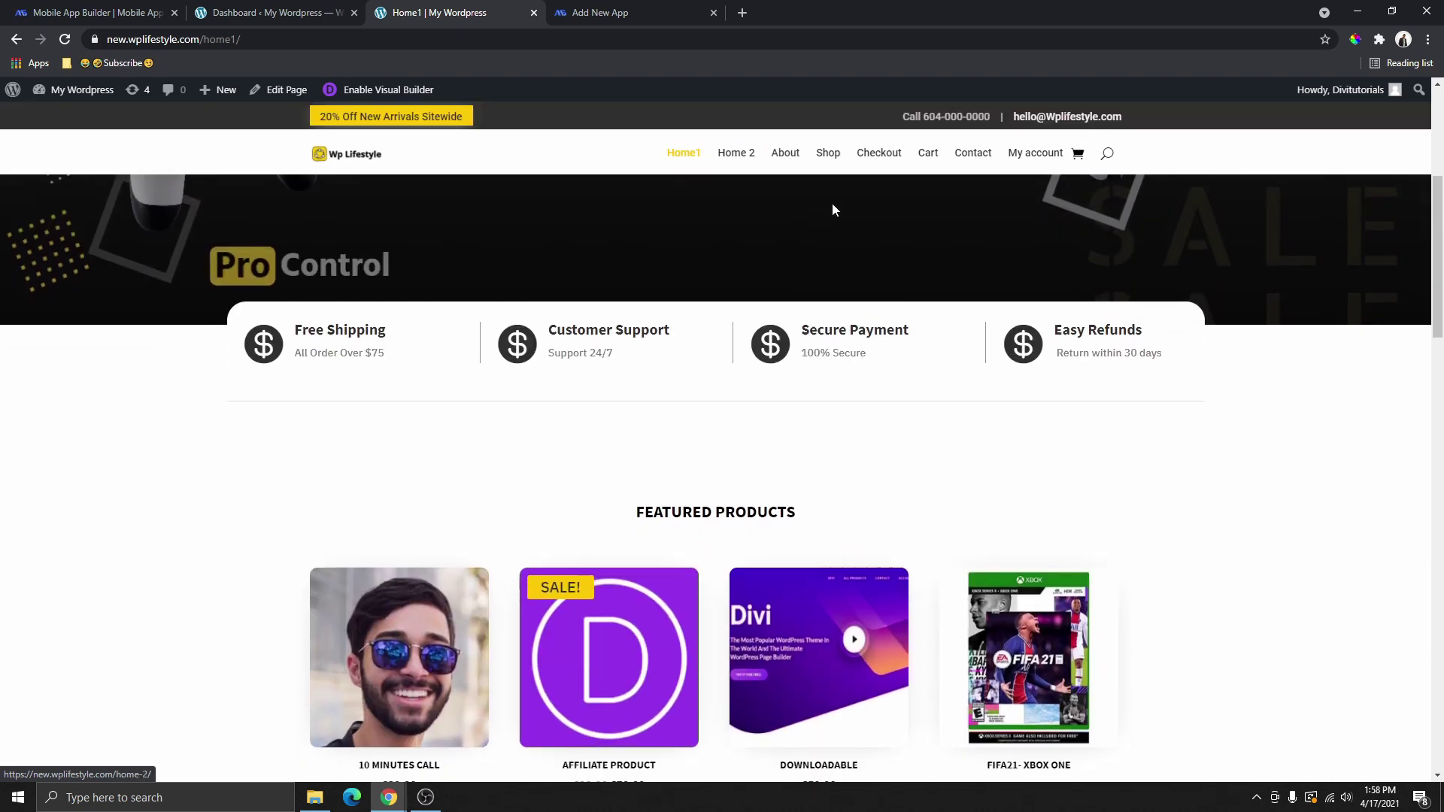
scroll(800, 308, "up", 10)
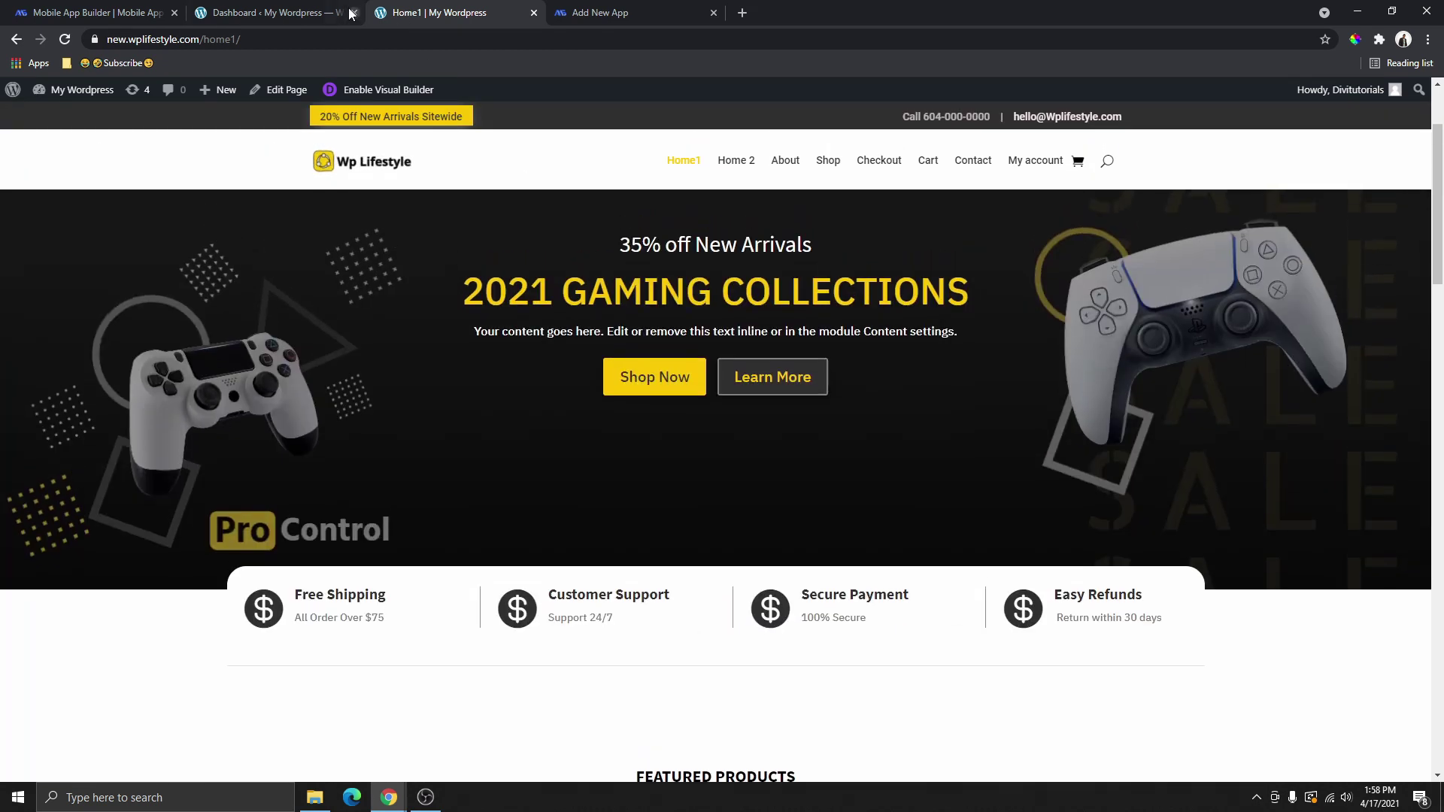
left_click(574, 27)
left_click(431, 475)
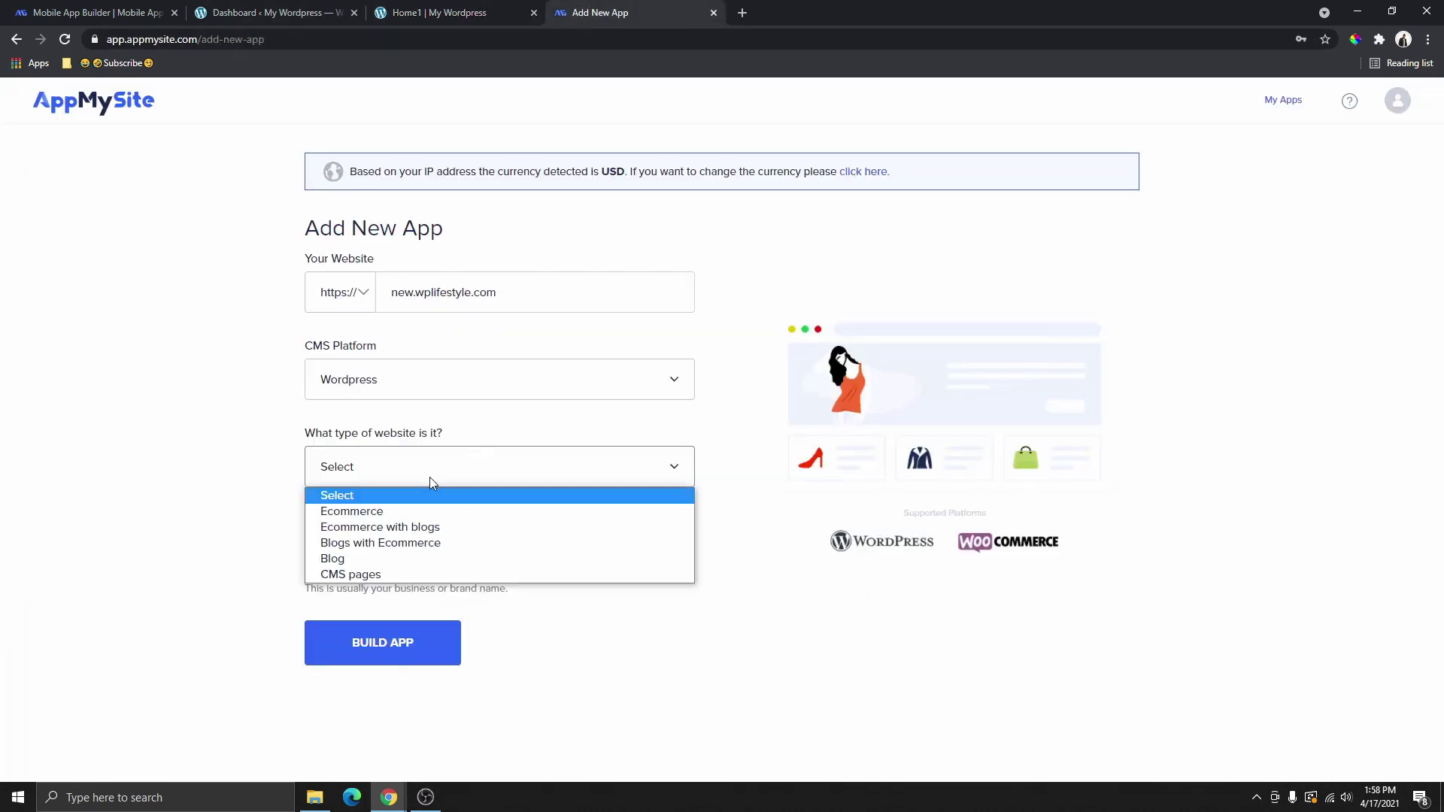
left_click(406, 512)
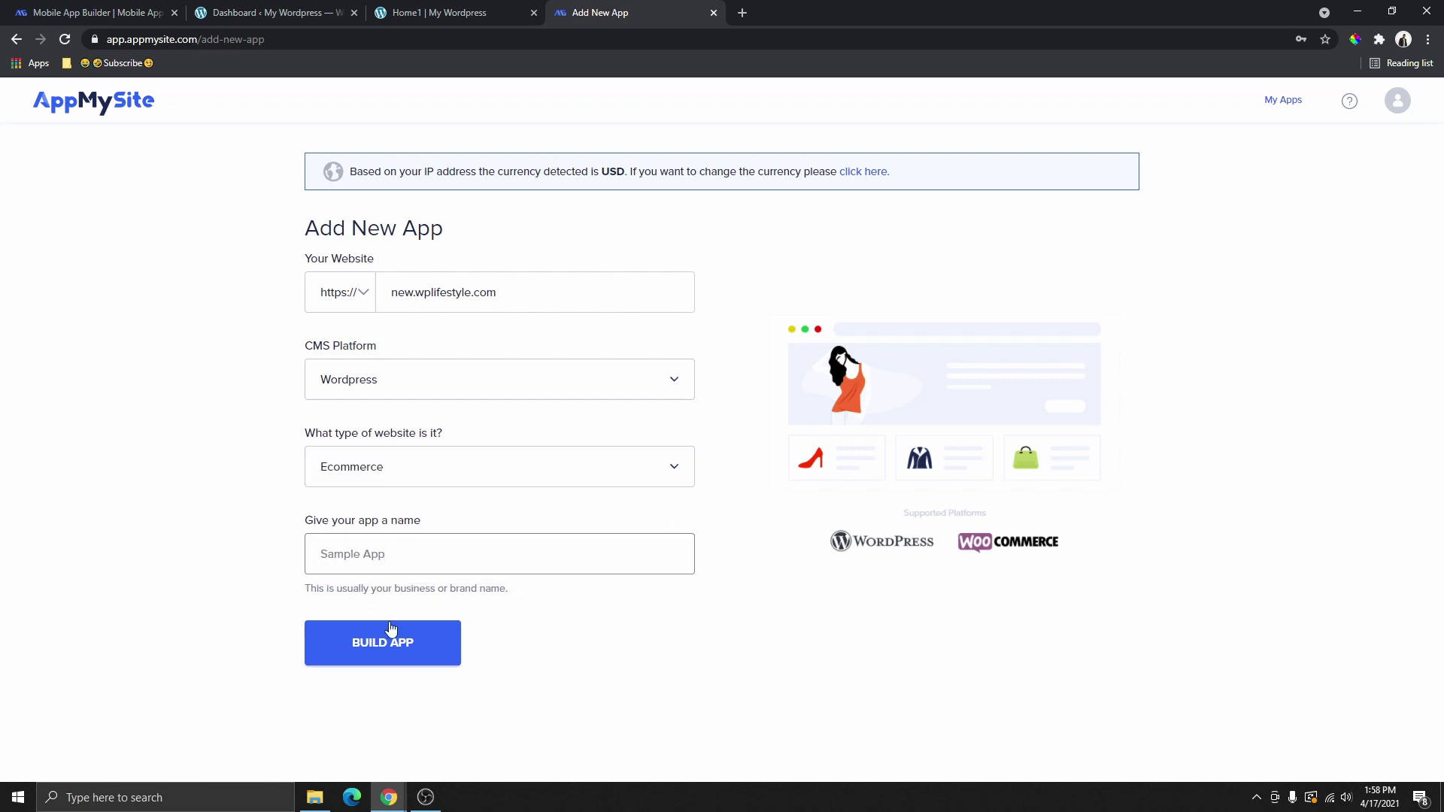
left_click(380, 647)
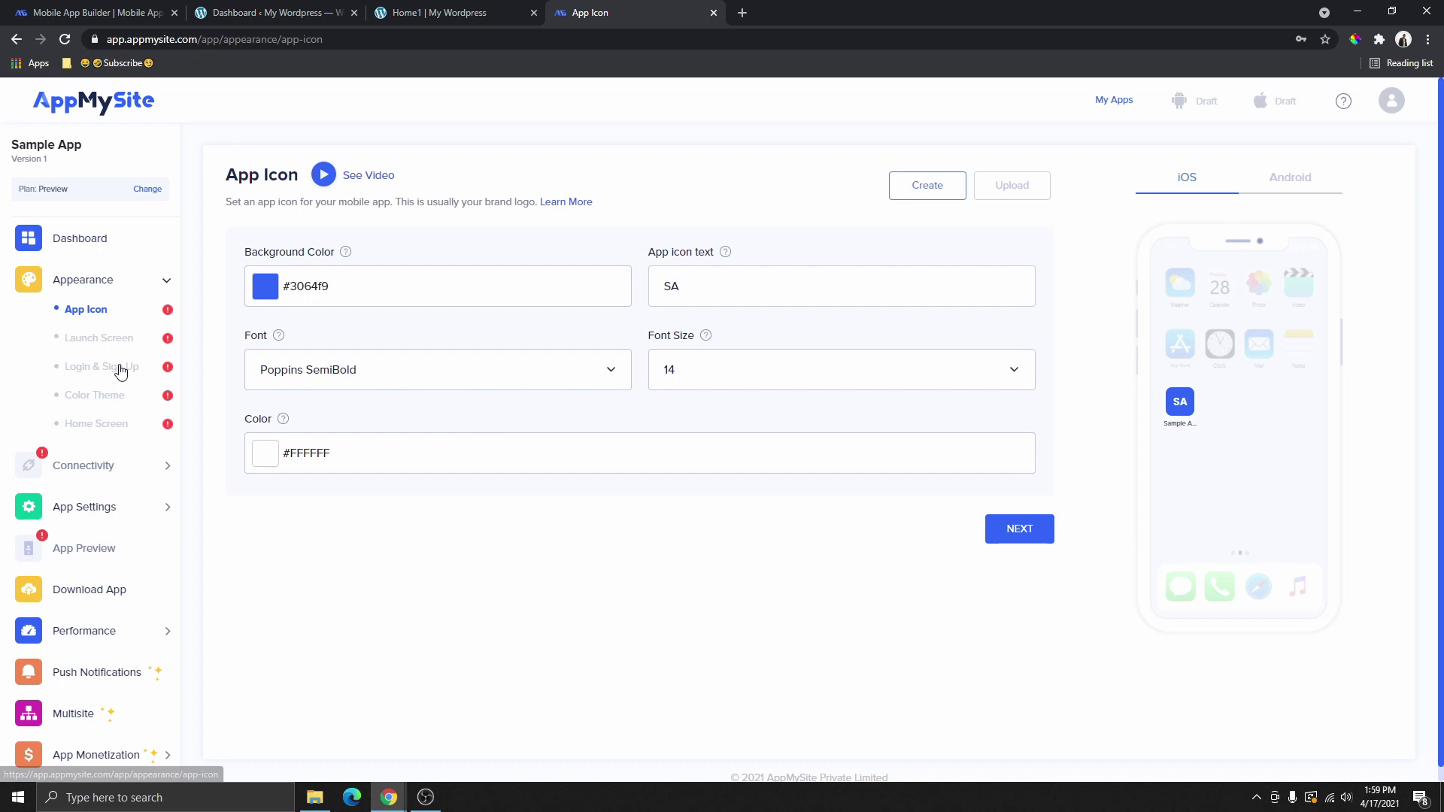
Preview the app icon on Android and iOS and examine the app icon text setting.
mouse_move(226, 186)
left_mouse_down()
mouse_move(297, 181)
mouse_move(238, 178)
left_mouse_up()
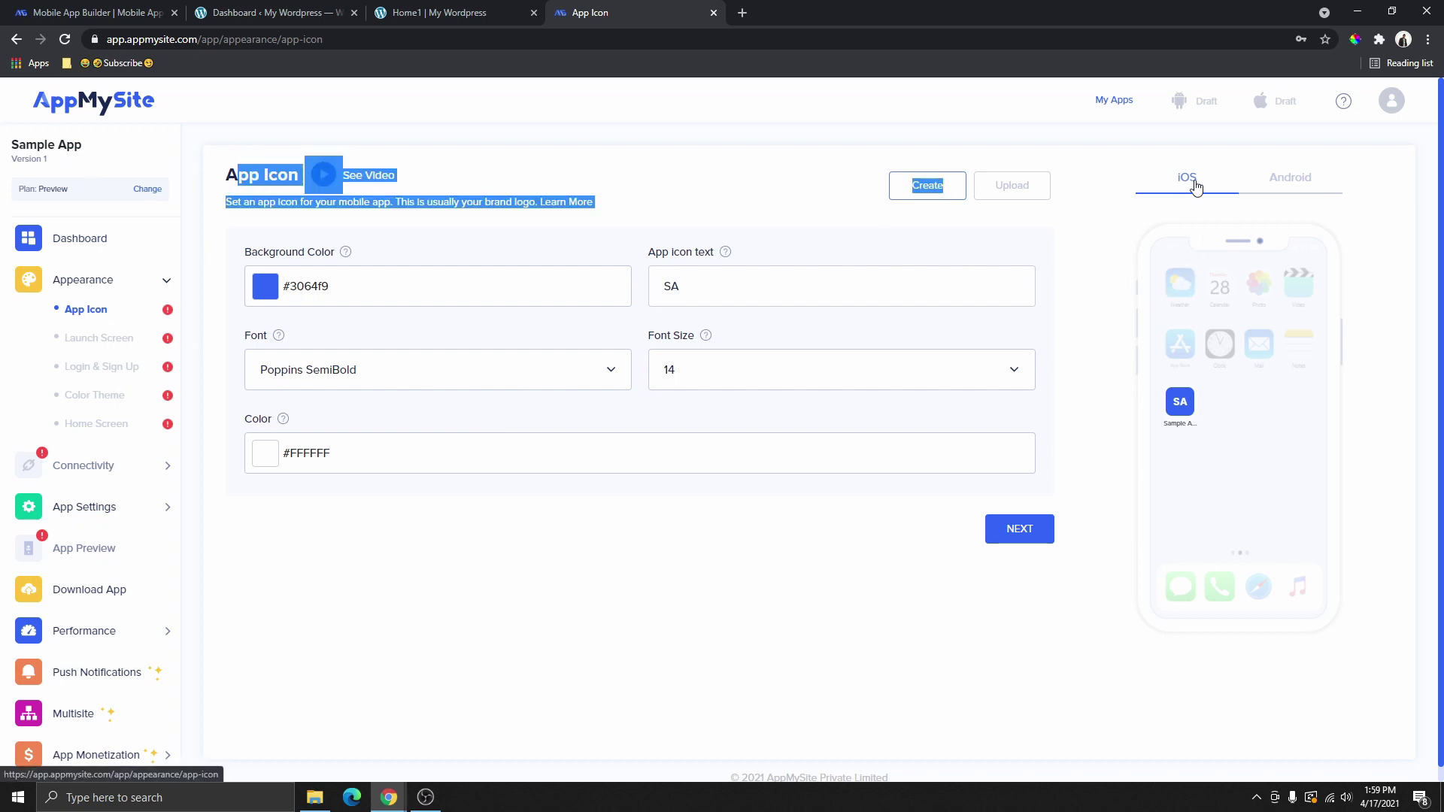
left_click(1299, 183)
left_click(1178, 187)
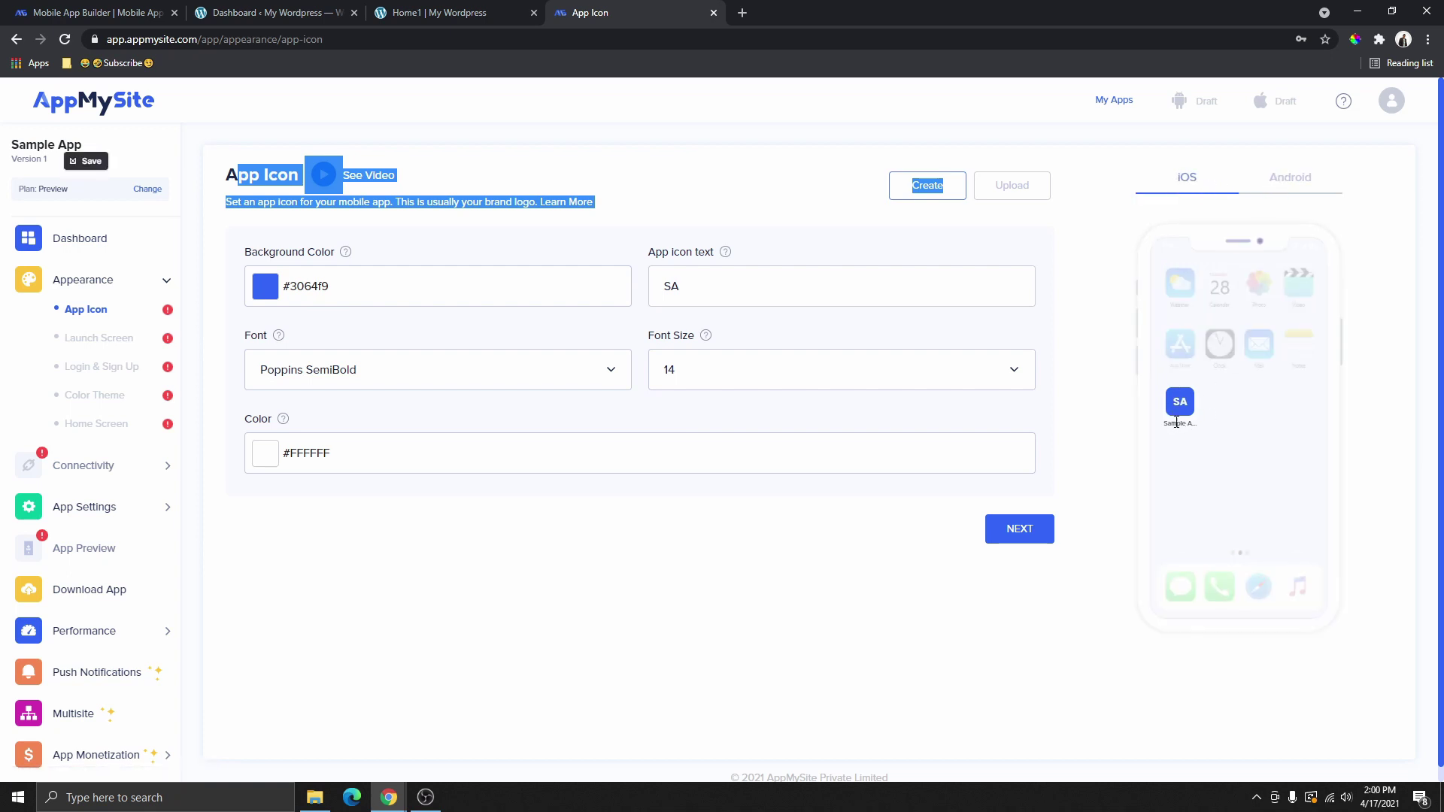
left_click(685, 299)
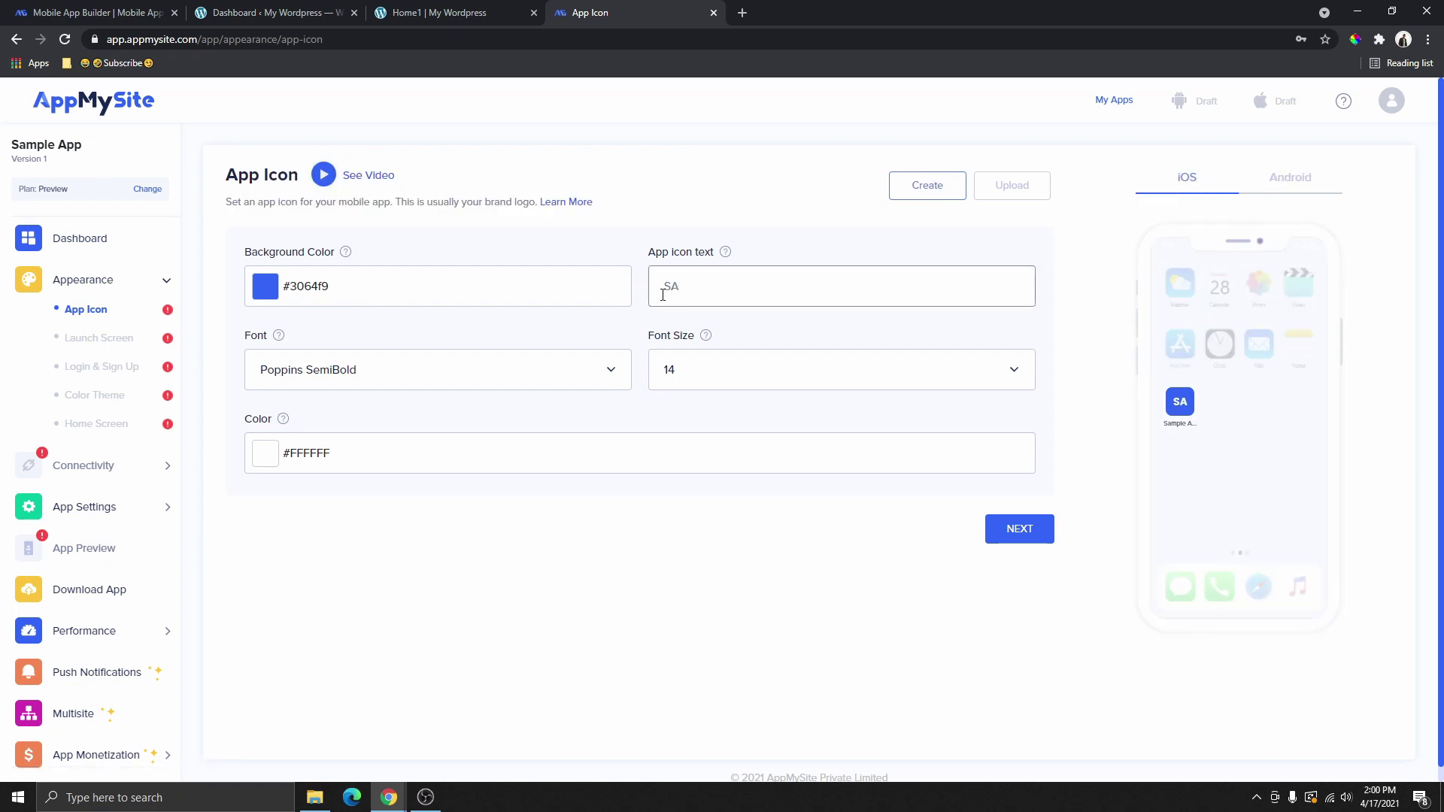
left_click_drag(694, 289, 658, 290)
Open wplifestyle.com in a new tab and sample the purple of its Free Layouts button with the ColorPick Eyedropper.
left_click(265, 287)
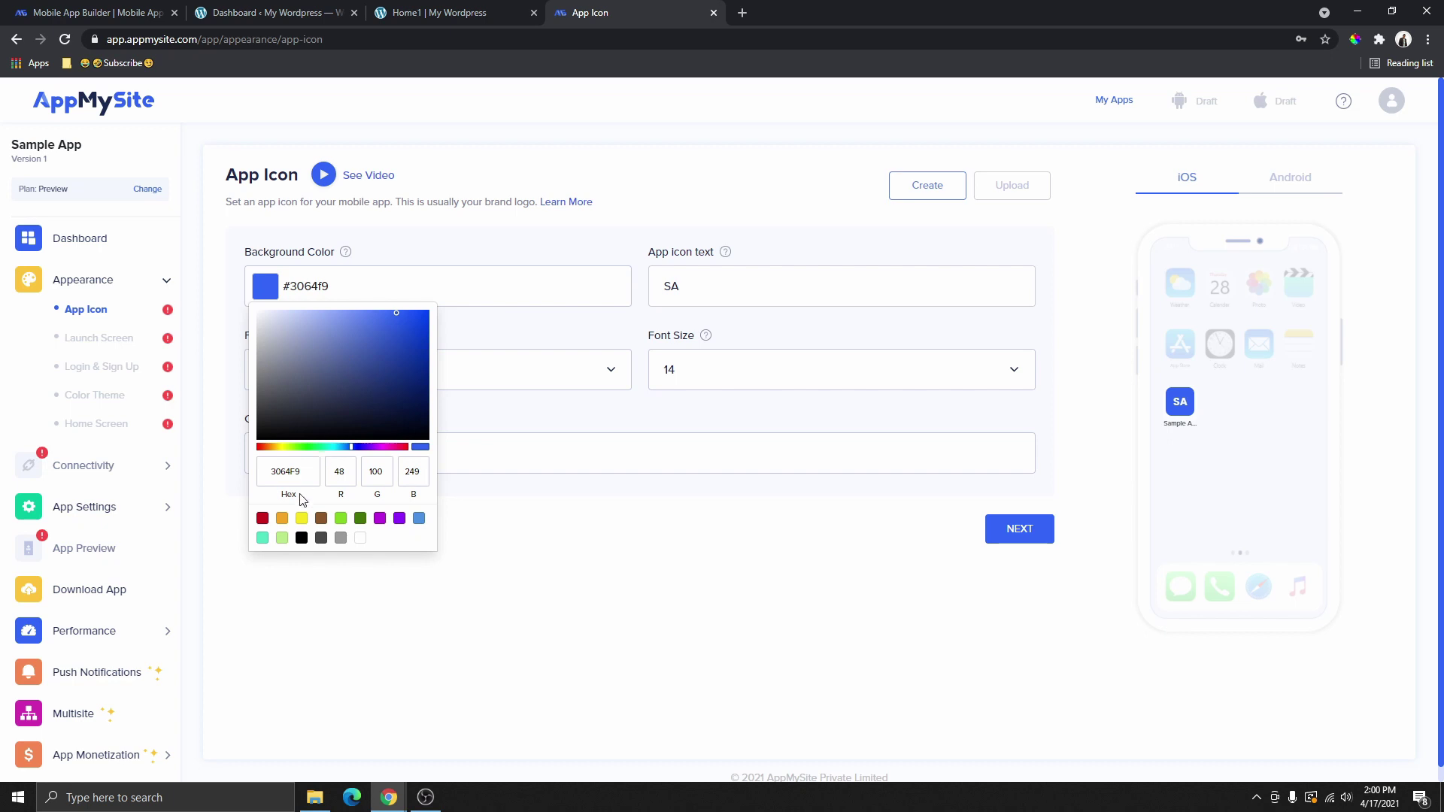
left_click_drag(309, 472, 259, 472)
left_click(743, 14)
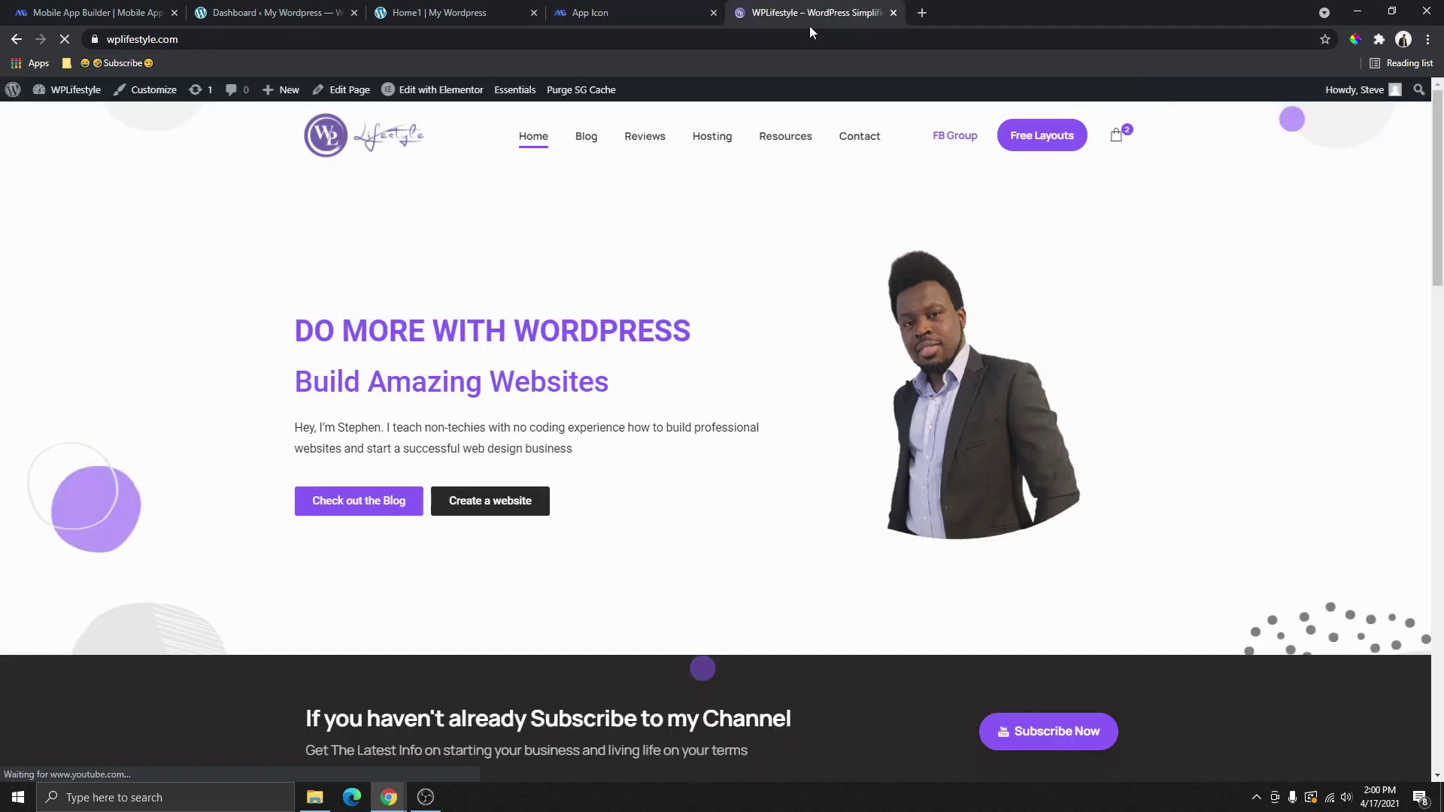
left_click(1357, 40)
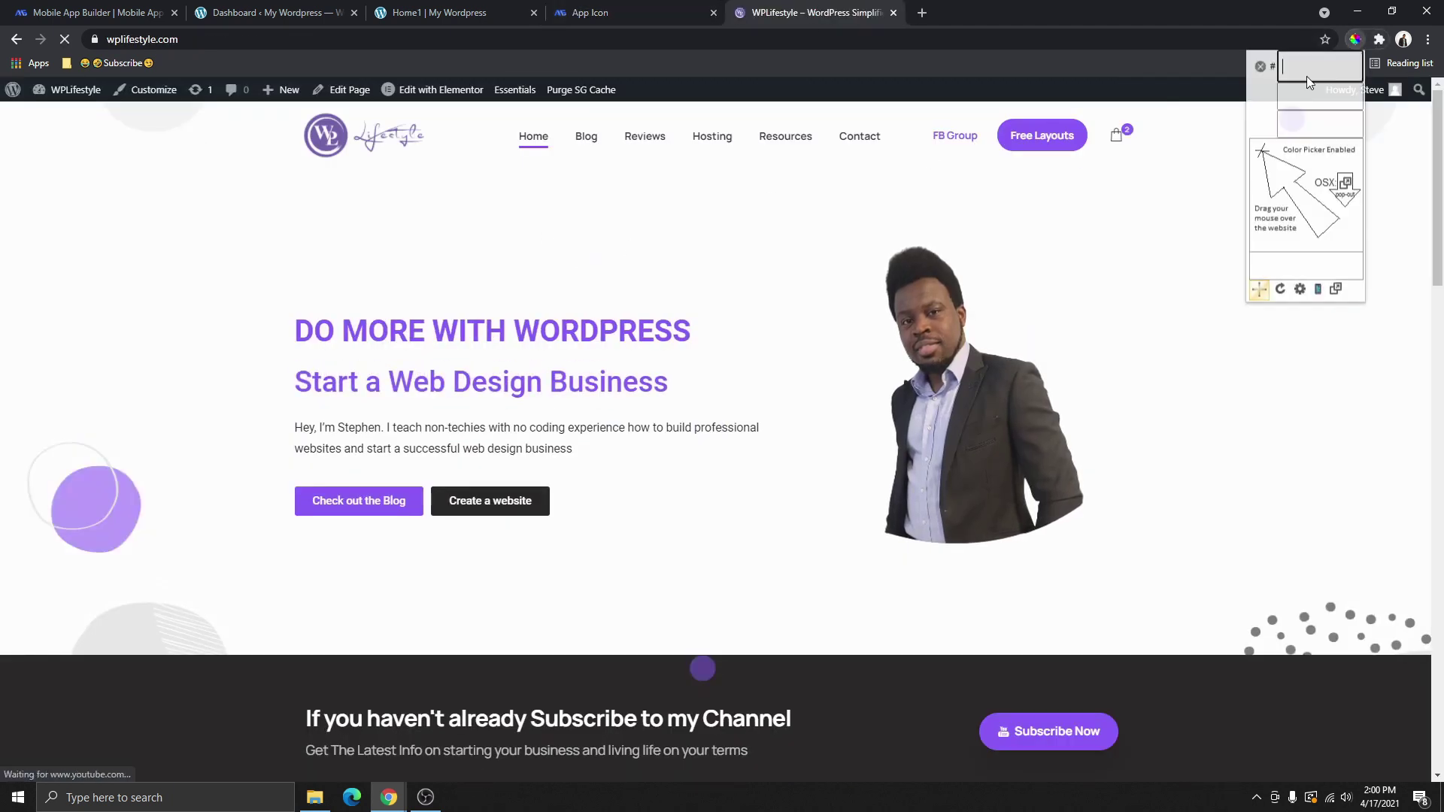
left_click(1042, 136)
right_click(1099, 164)
left_click(1098, 172)
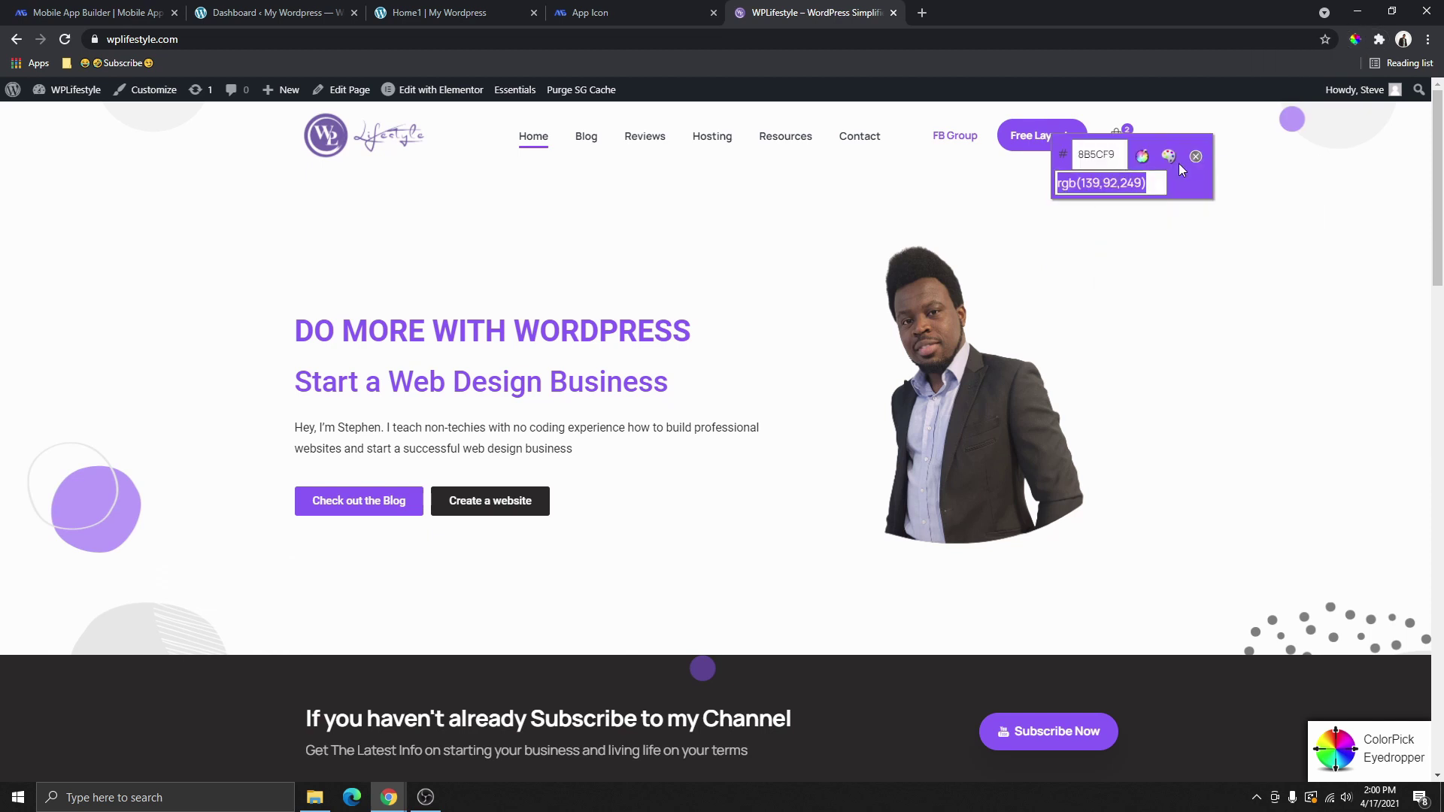
left_click(1195, 156)
Return to AppMySite and set the app icon's background color to the sampled #8b5cf9.
left_click(636, 13)
left_click(269, 292)
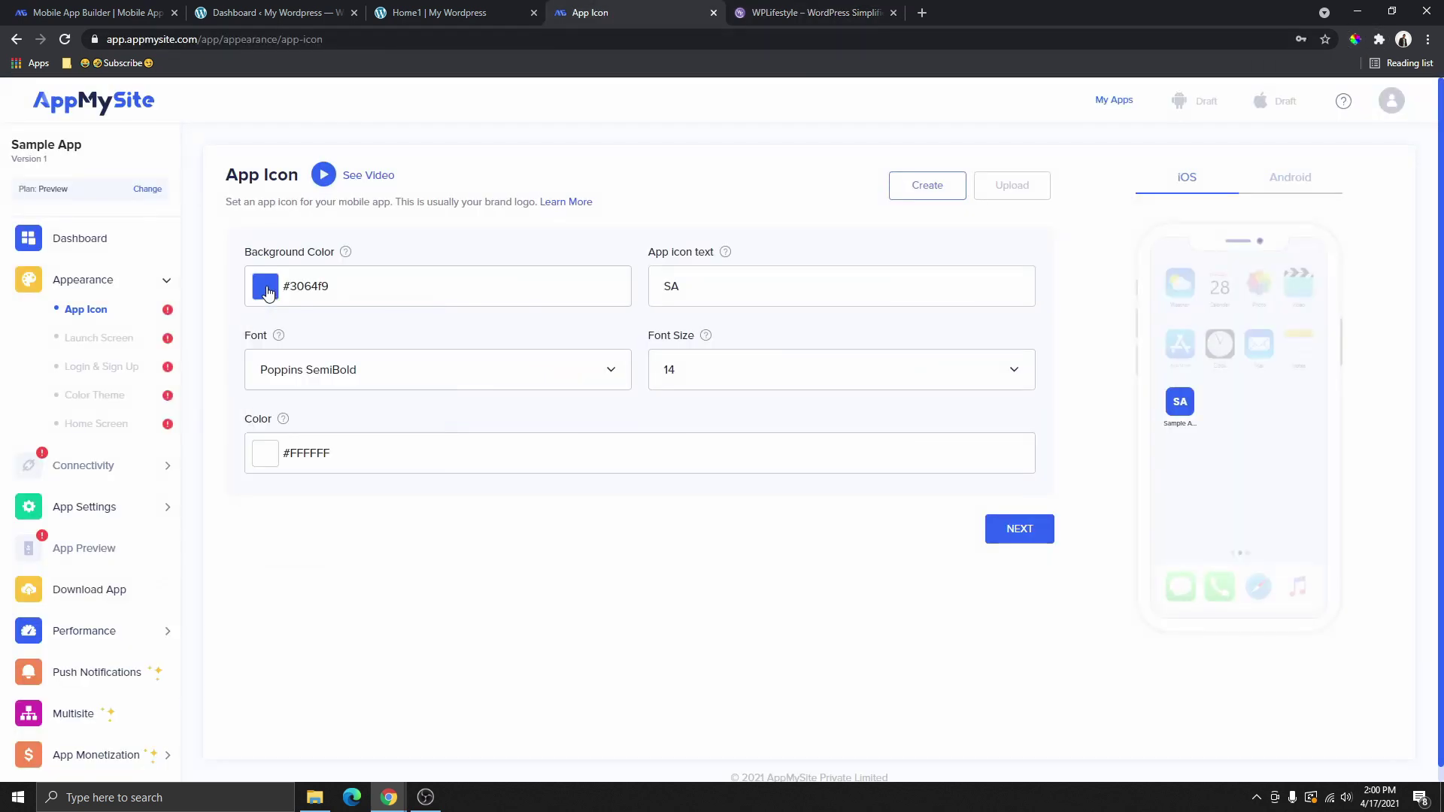
left_click(267, 292)
left_click_drag(312, 470, 267, 479)
right_click(267, 471)
left_click(305, 557)
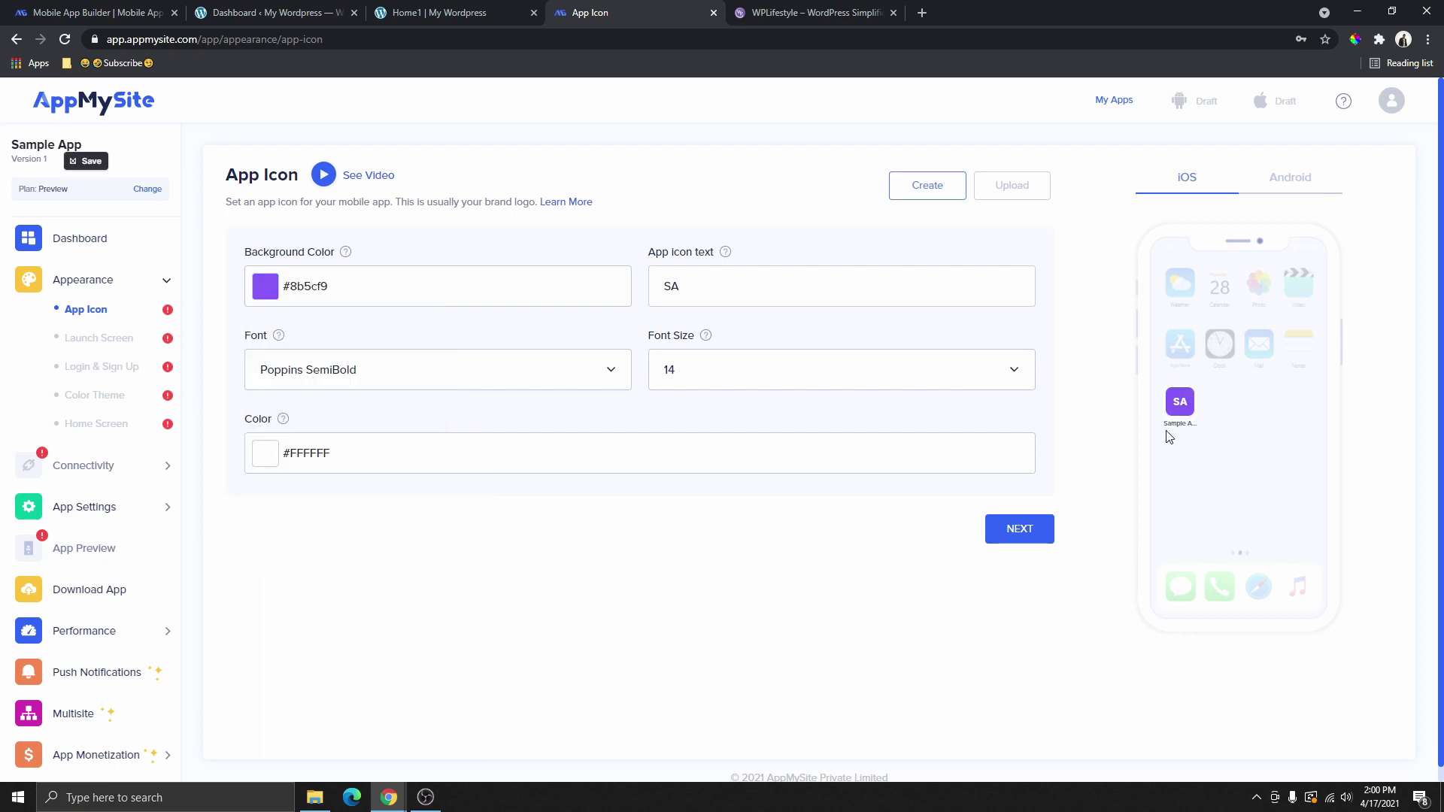
Review the app icon's font size, color, font and upload options, keep the created icon and continue to the launch screen.
left_click(860, 377)
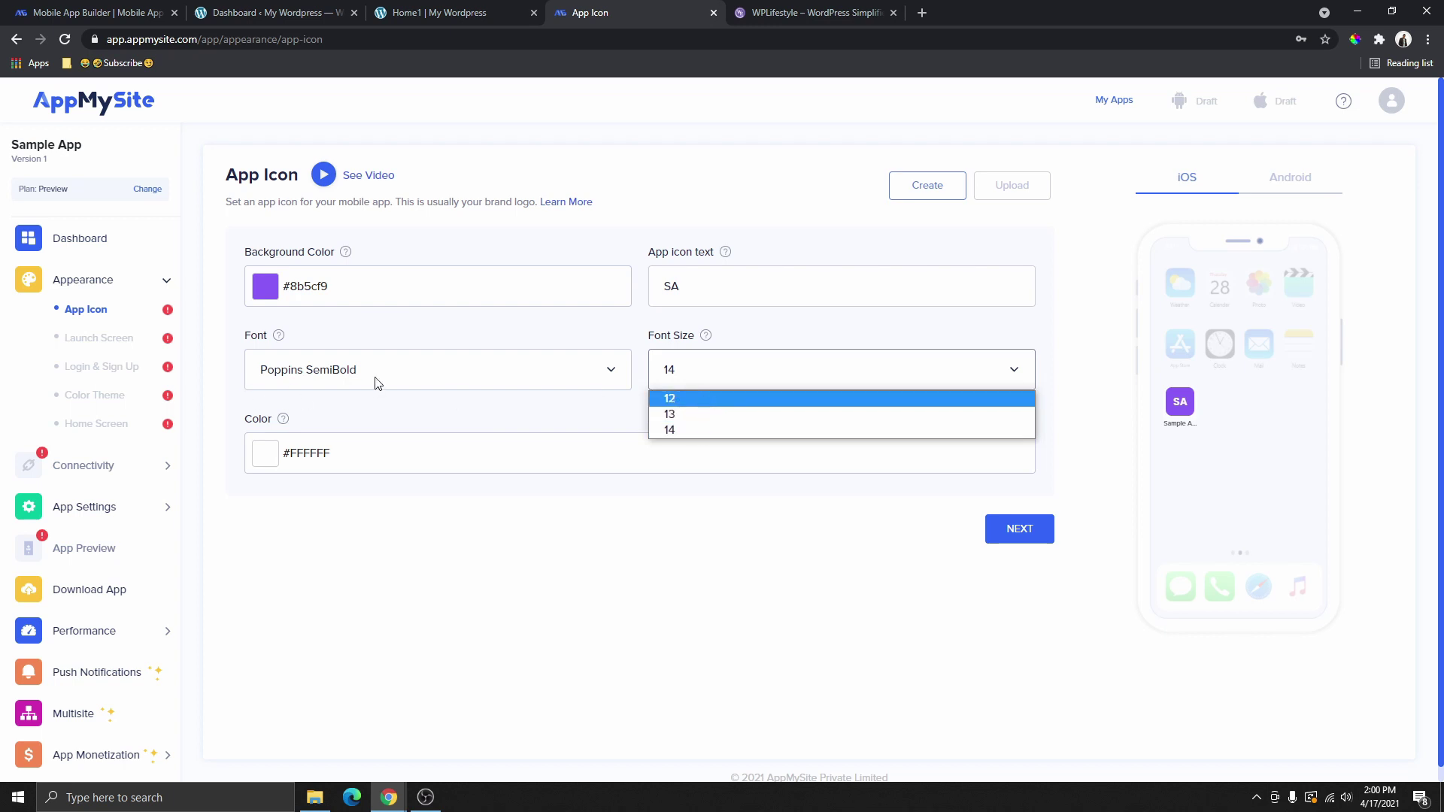
left_click(265, 453)
left_click(505, 370)
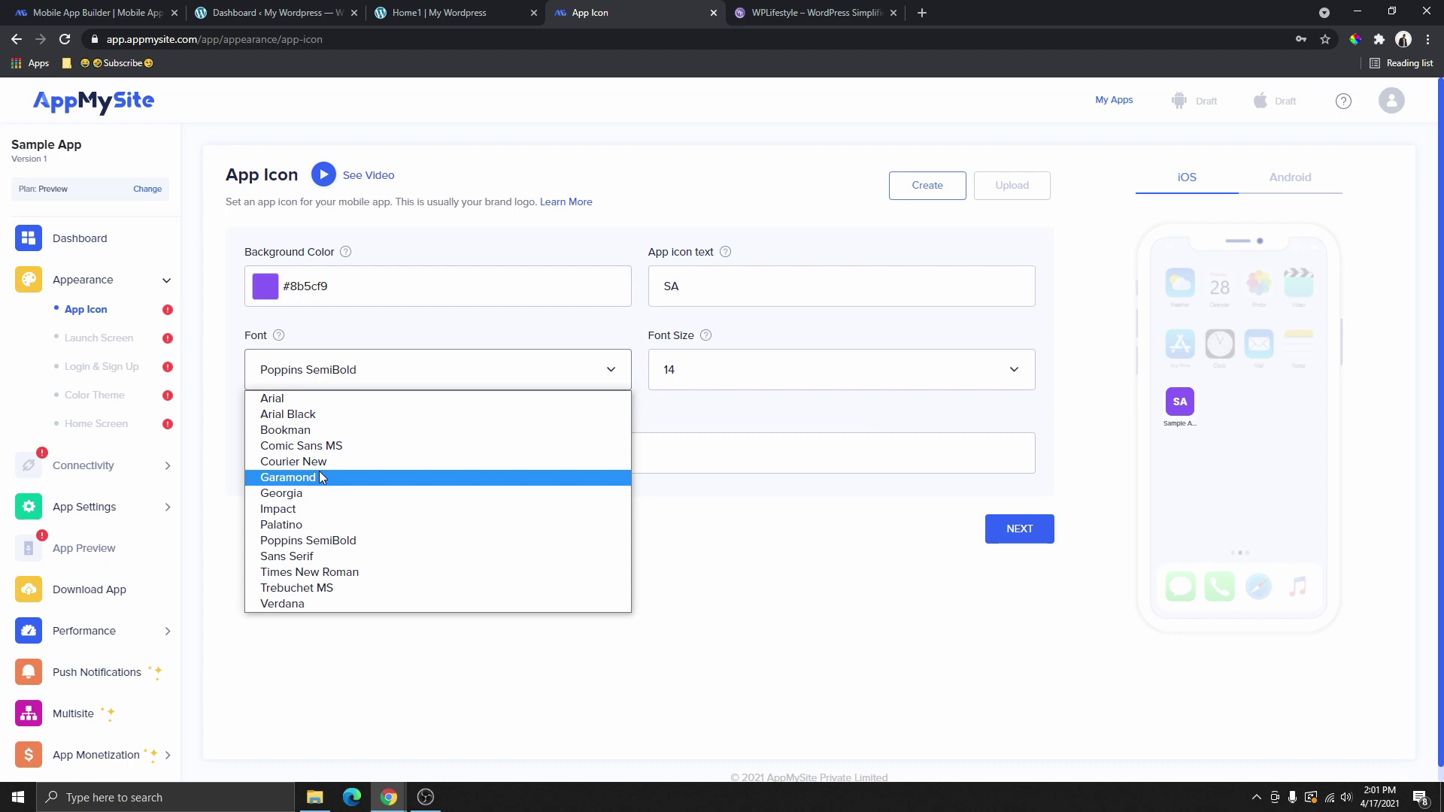
left_click(419, 380)
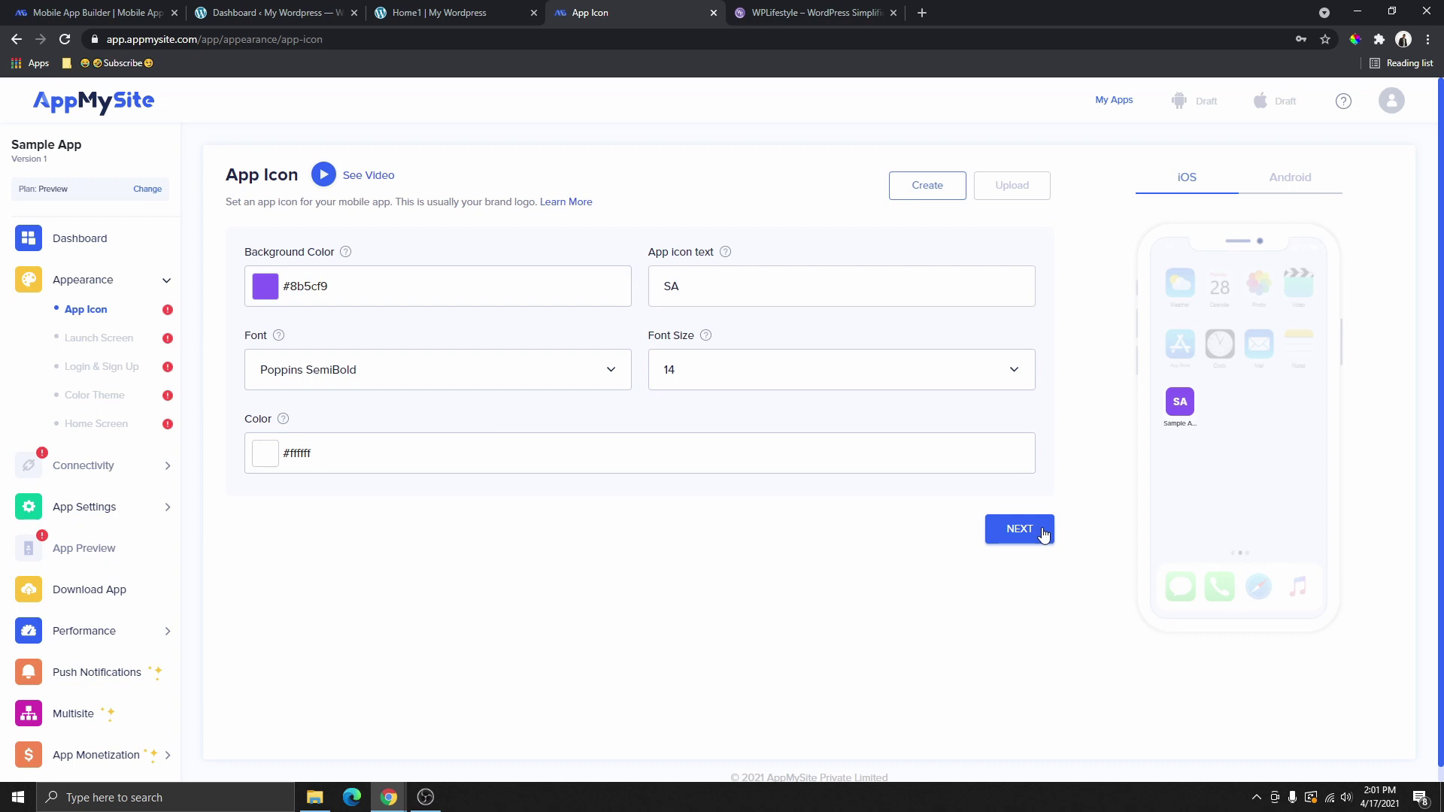
left_click(1008, 197)
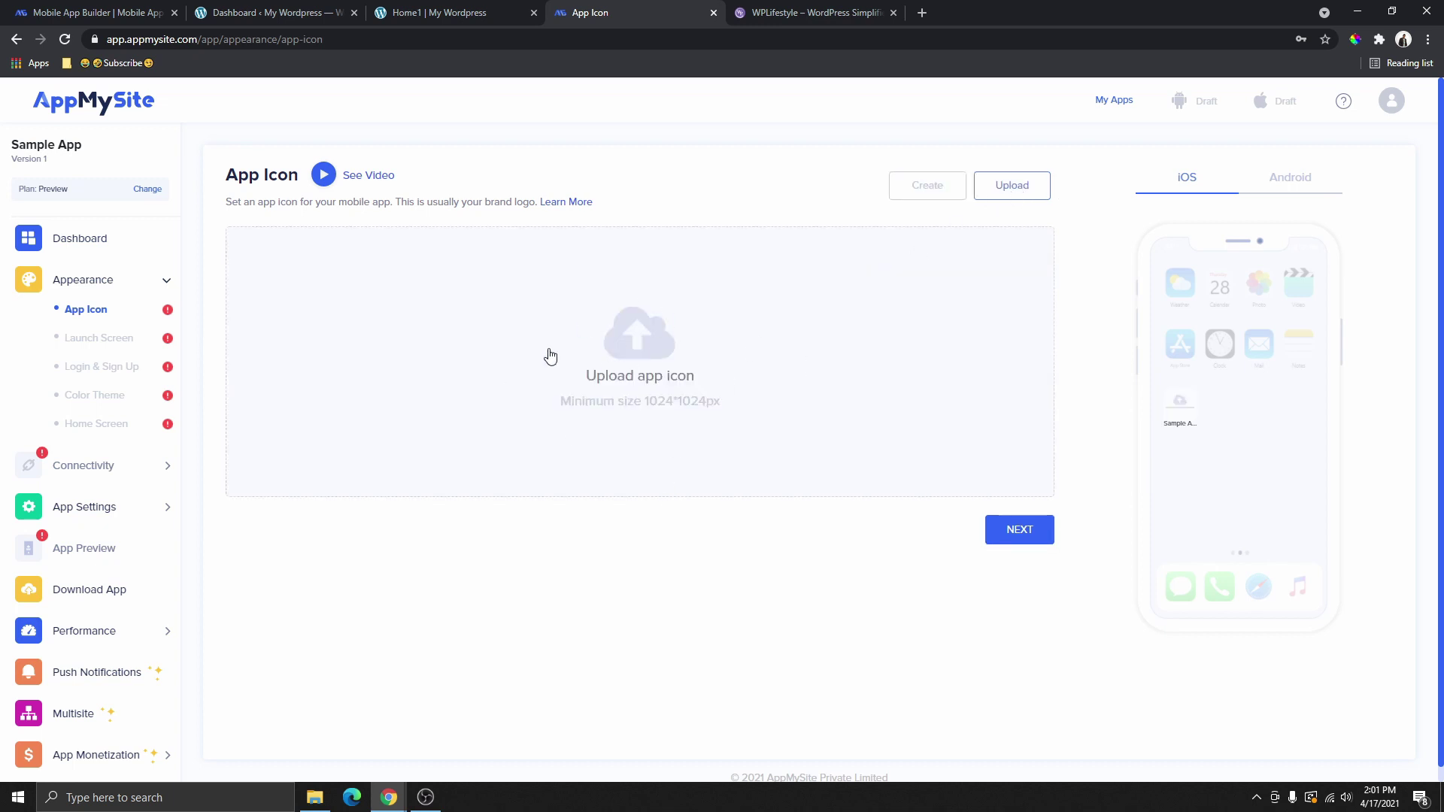
left_click(919, 197)
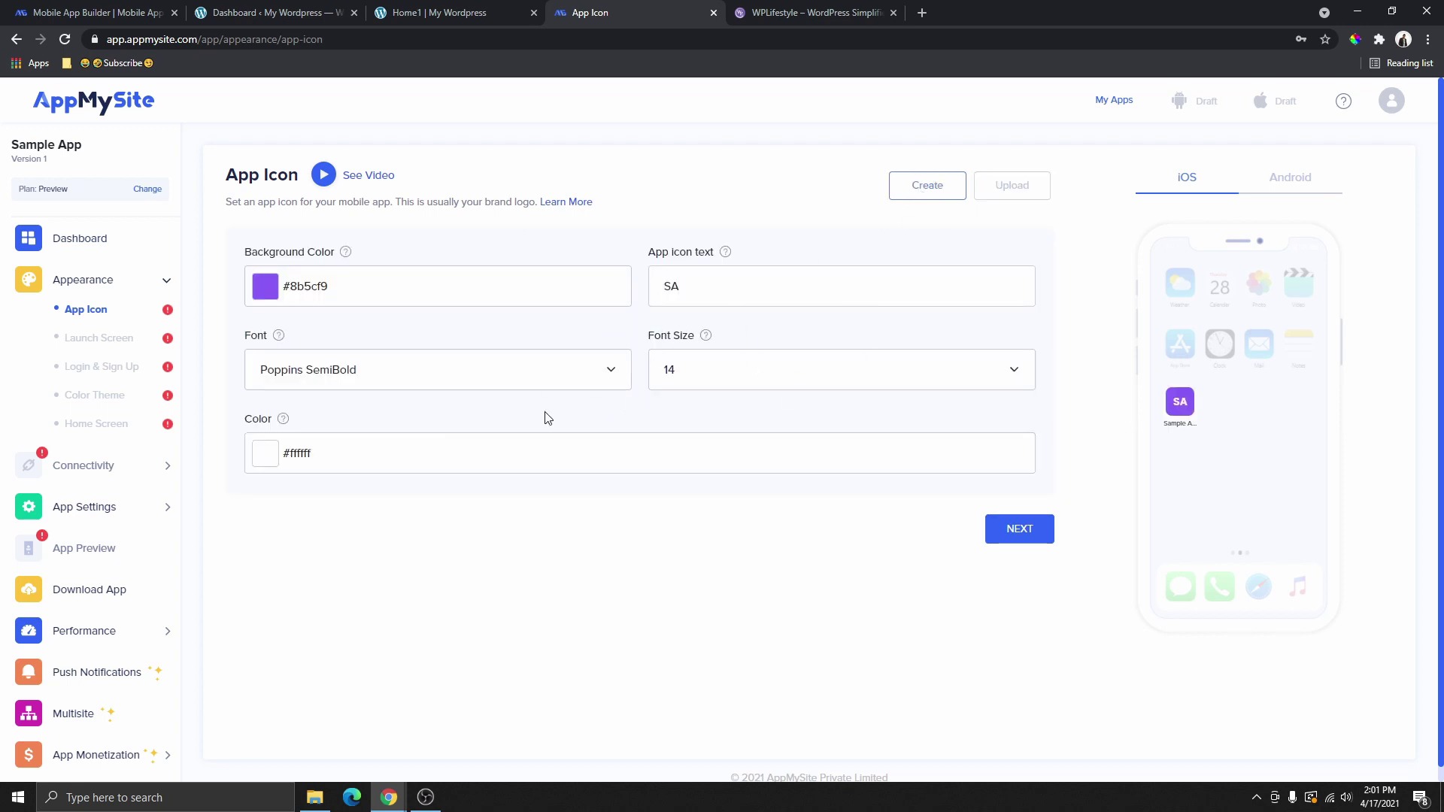
left_click(1025, 534)
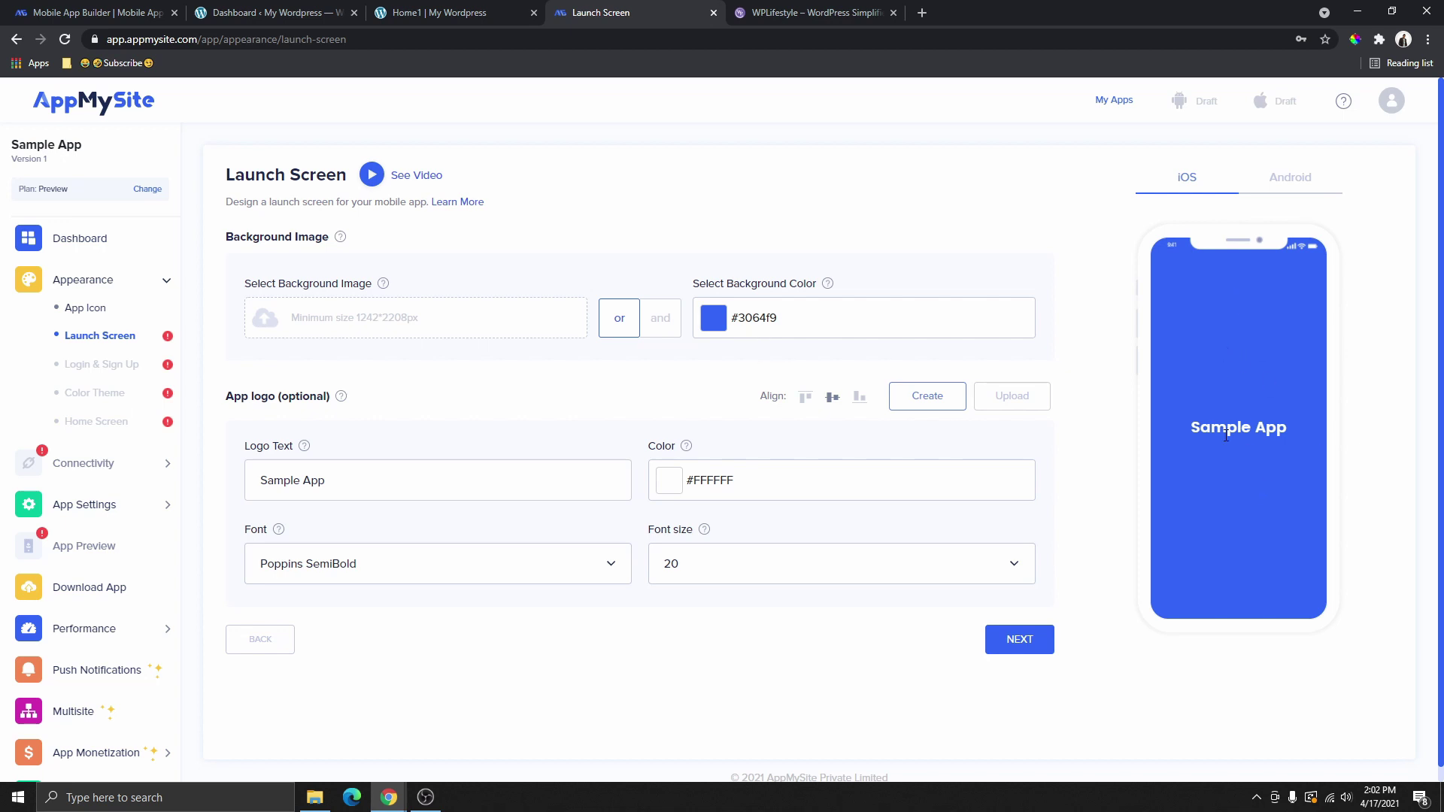
Set the launch screen's background color to #8b5cf9.
left_click(713, 317)
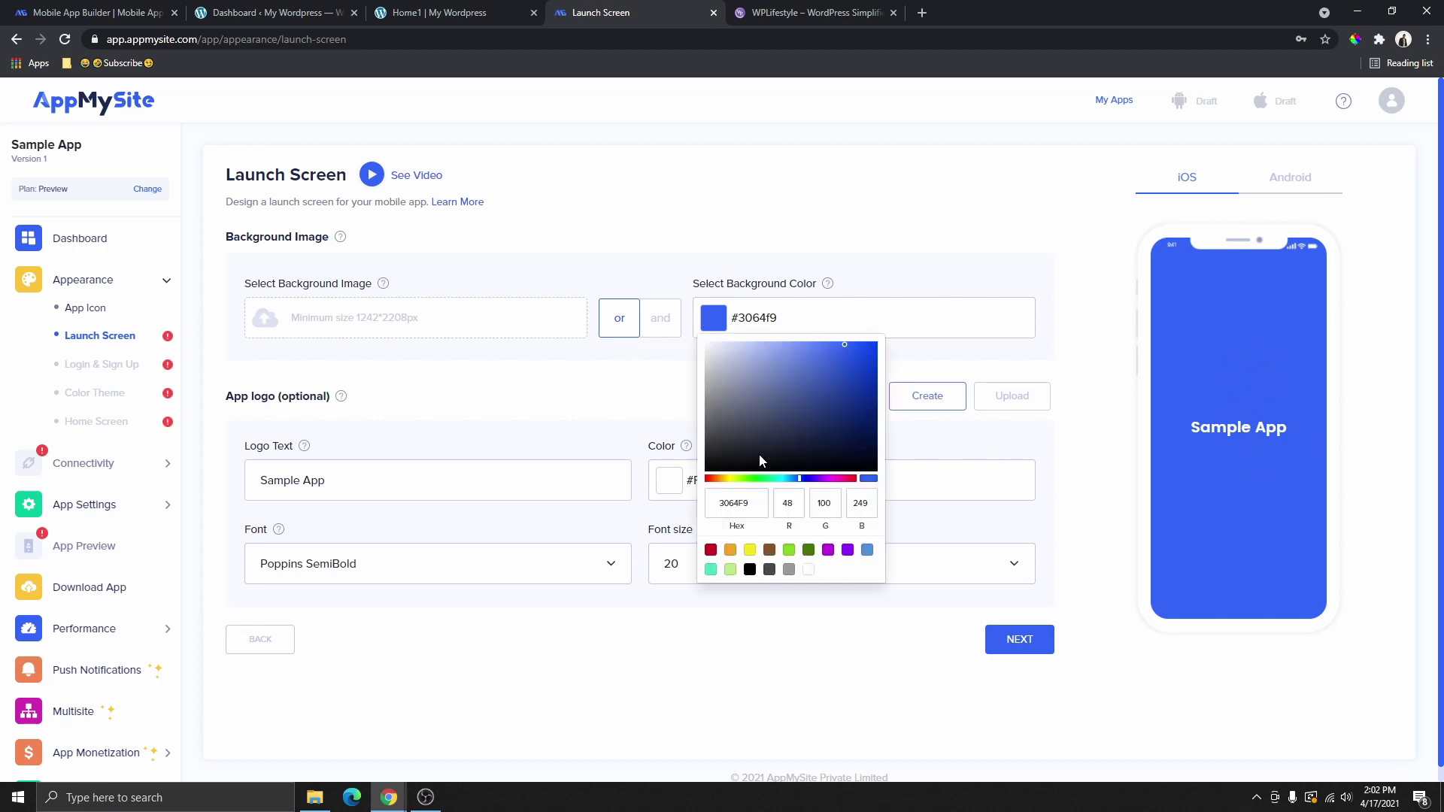
left_click_drag(762, 504, 715, 501)
right_click(714, 499)
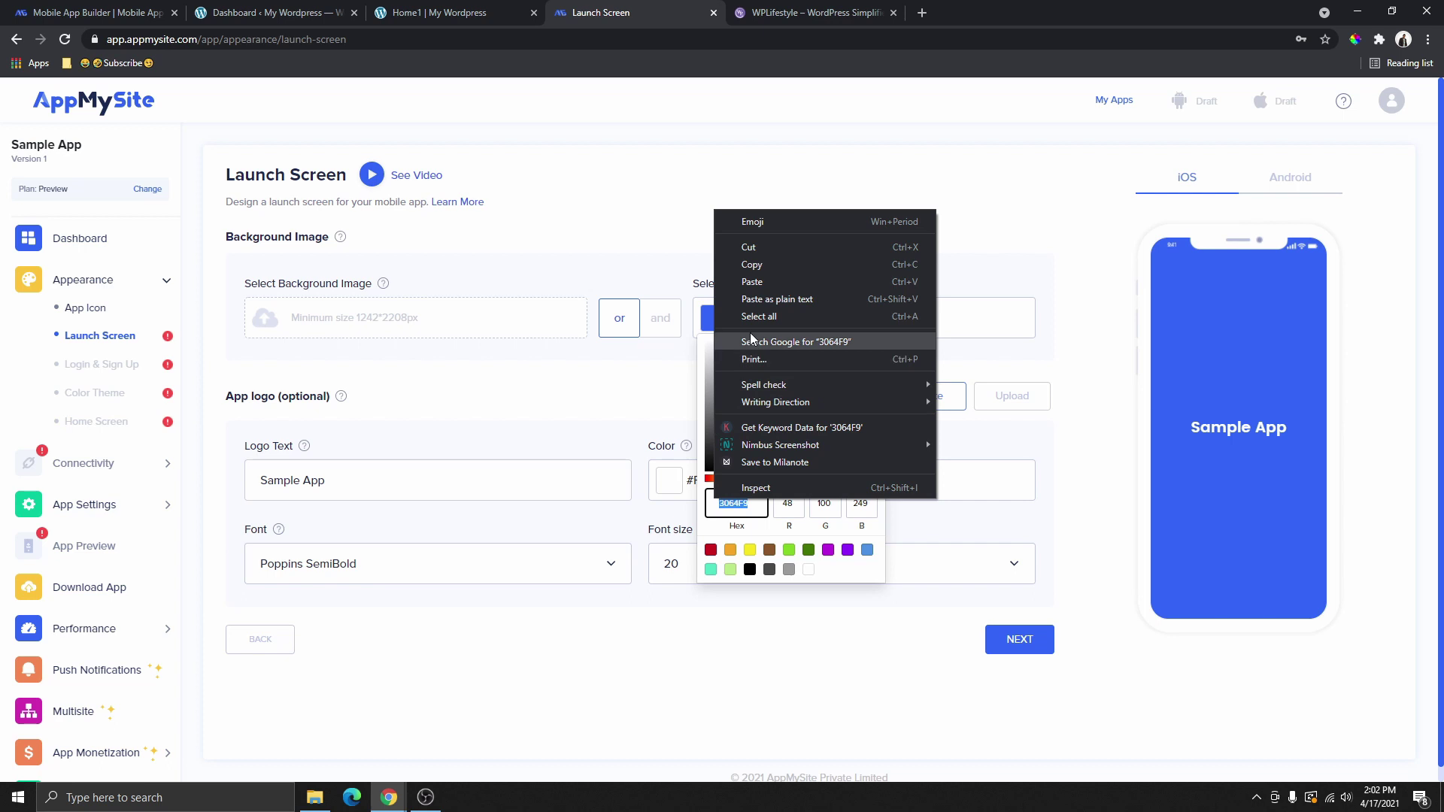
left_click(758, 282)
left_click(1266, 391)
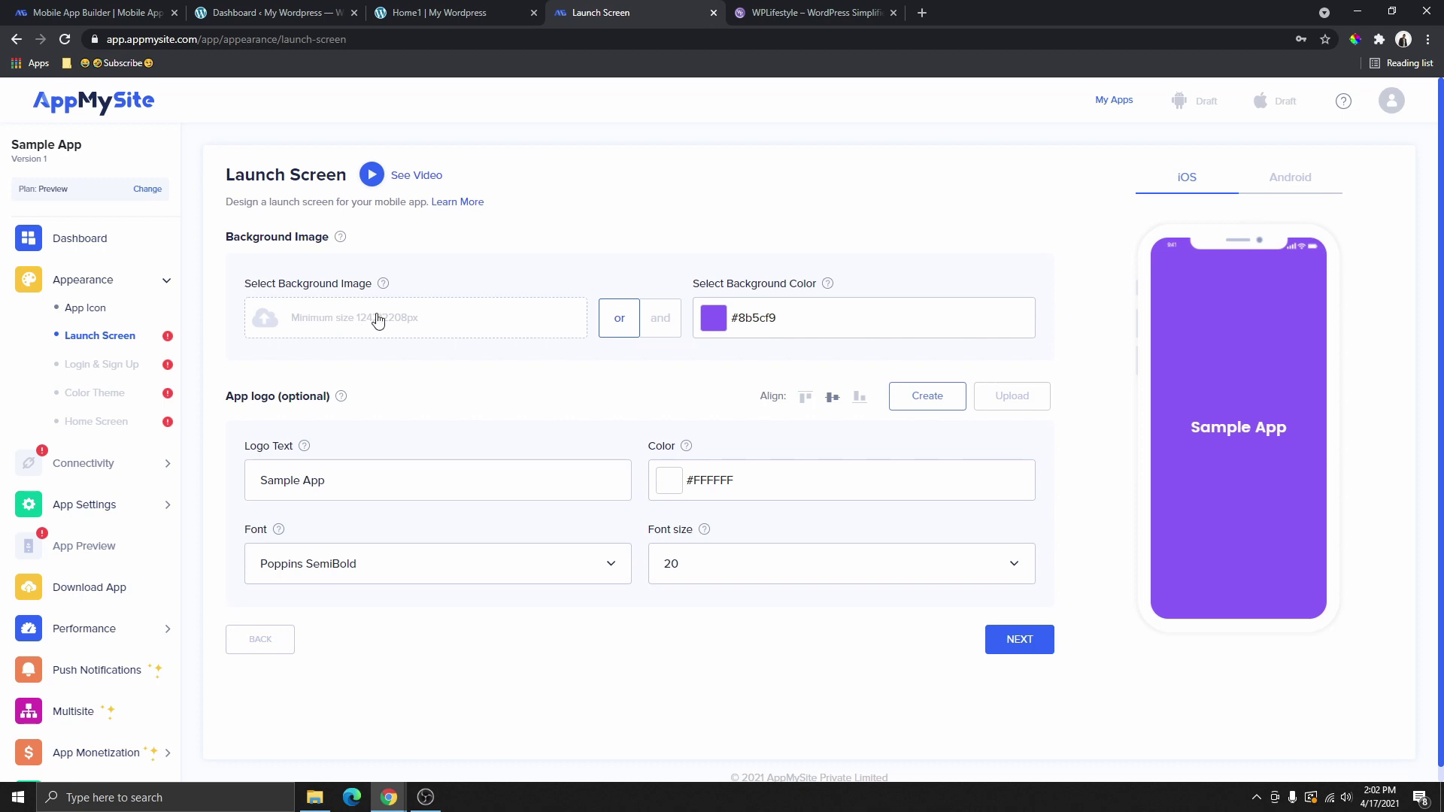
Use the library image of a woman against a cloudy sky as the launch screen's background image.
left_click(354, 329)
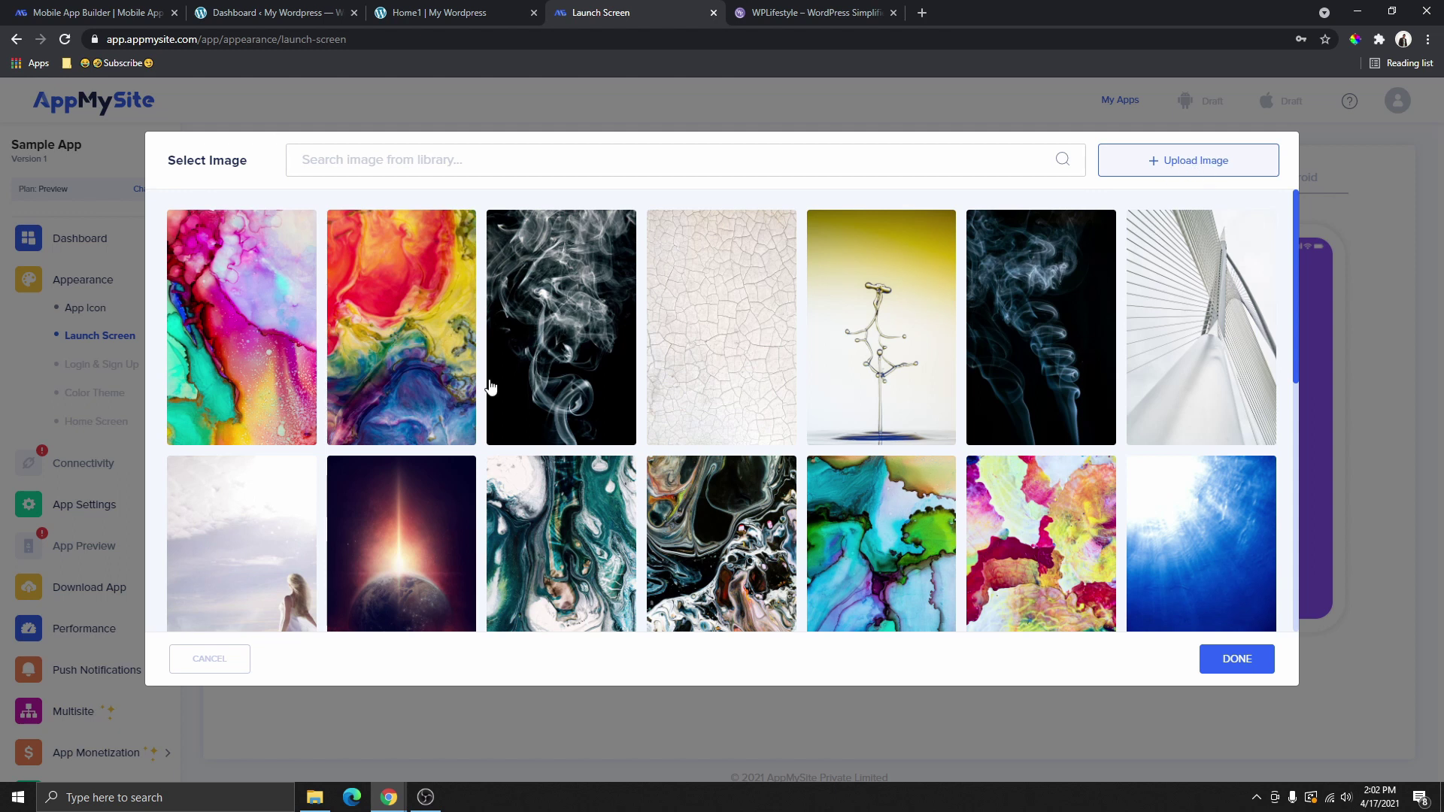
scroll(883, 501, "down", 5)
scroll(881, 494, "up", 5)
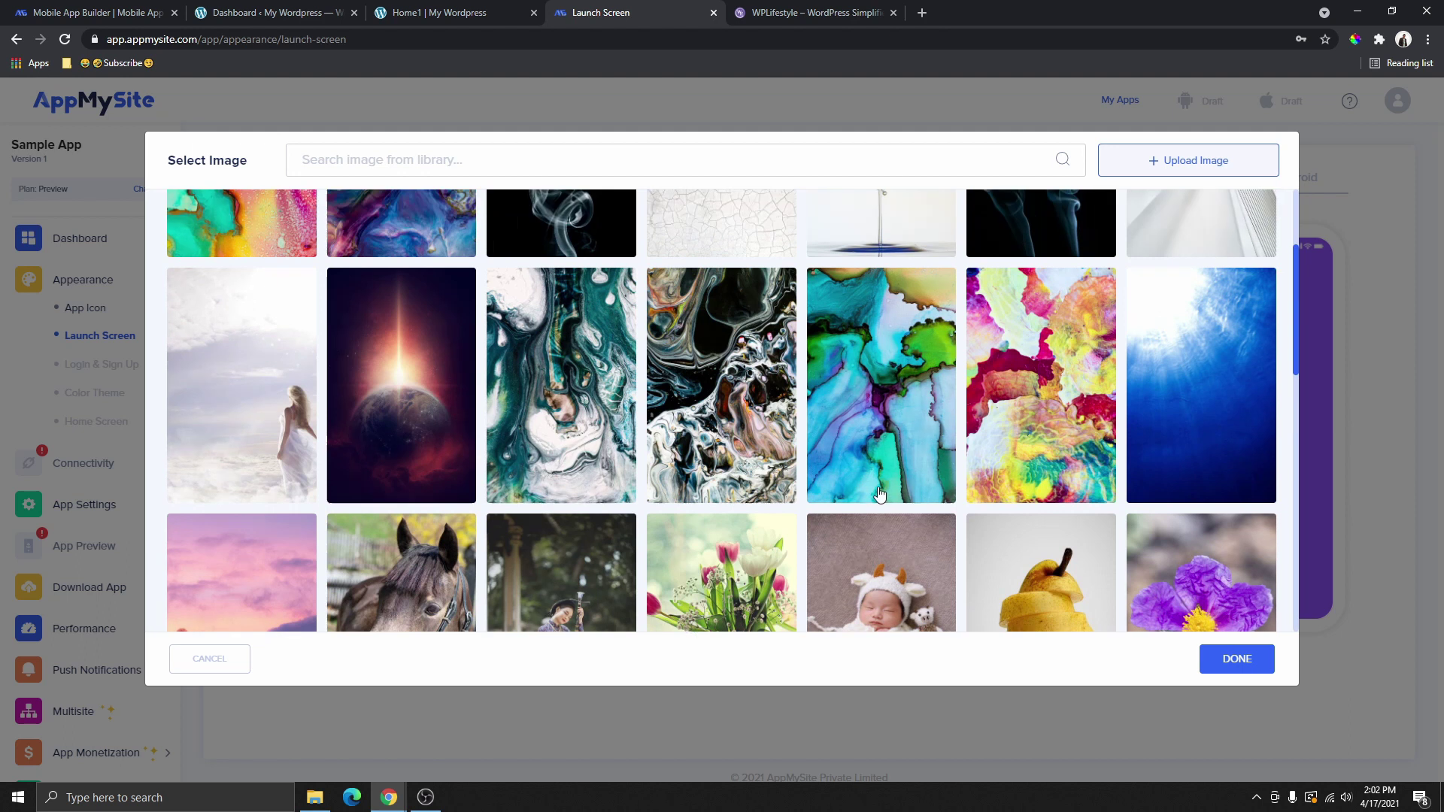
scroll(948, 490, "down", 3)
scroll(1017, 488, "up", 3)
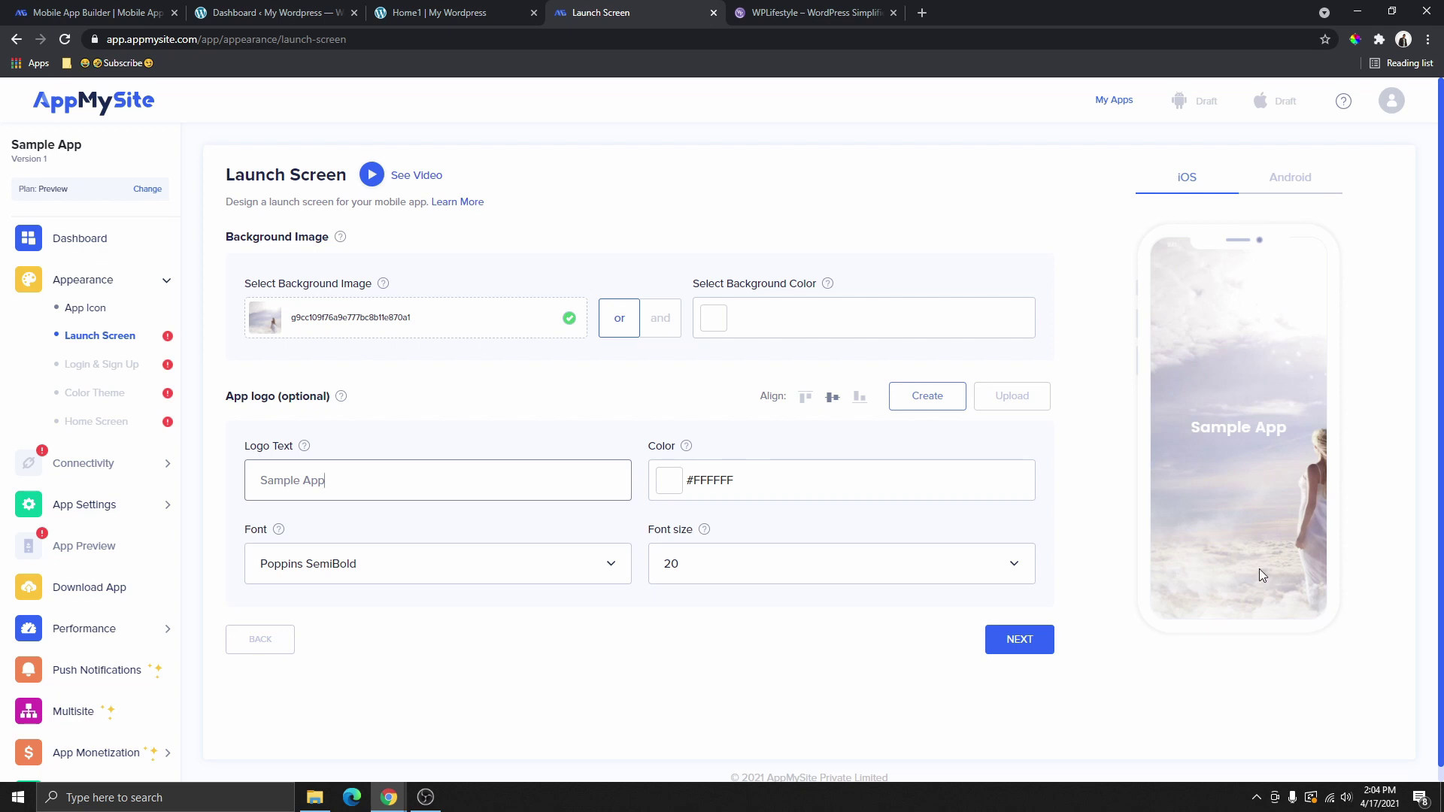
Preview the launch screen on Android and examine the editable logo text.
left_click(1288, 179)
left_click_drag(374, 480, 231, 482)
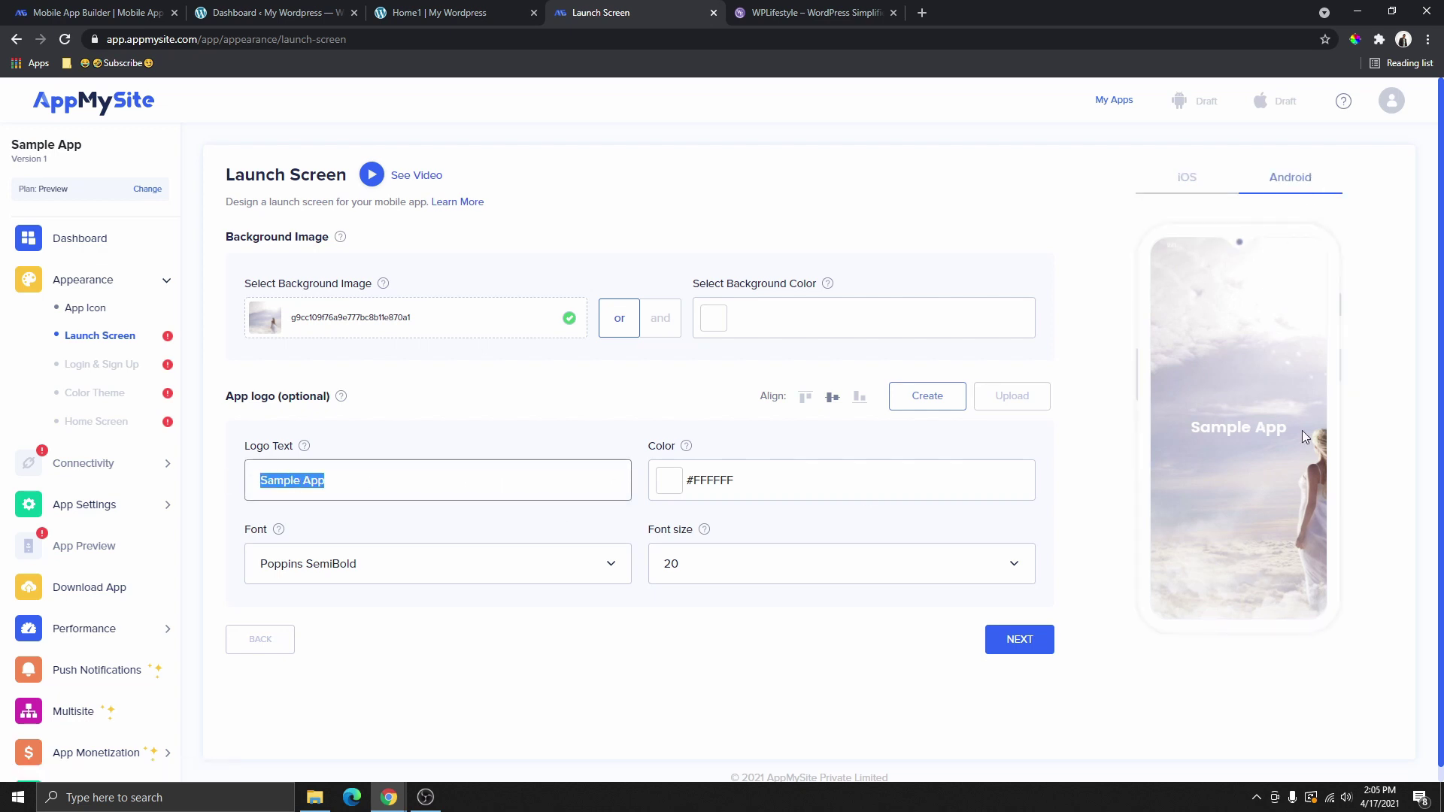
key("BackSpace")
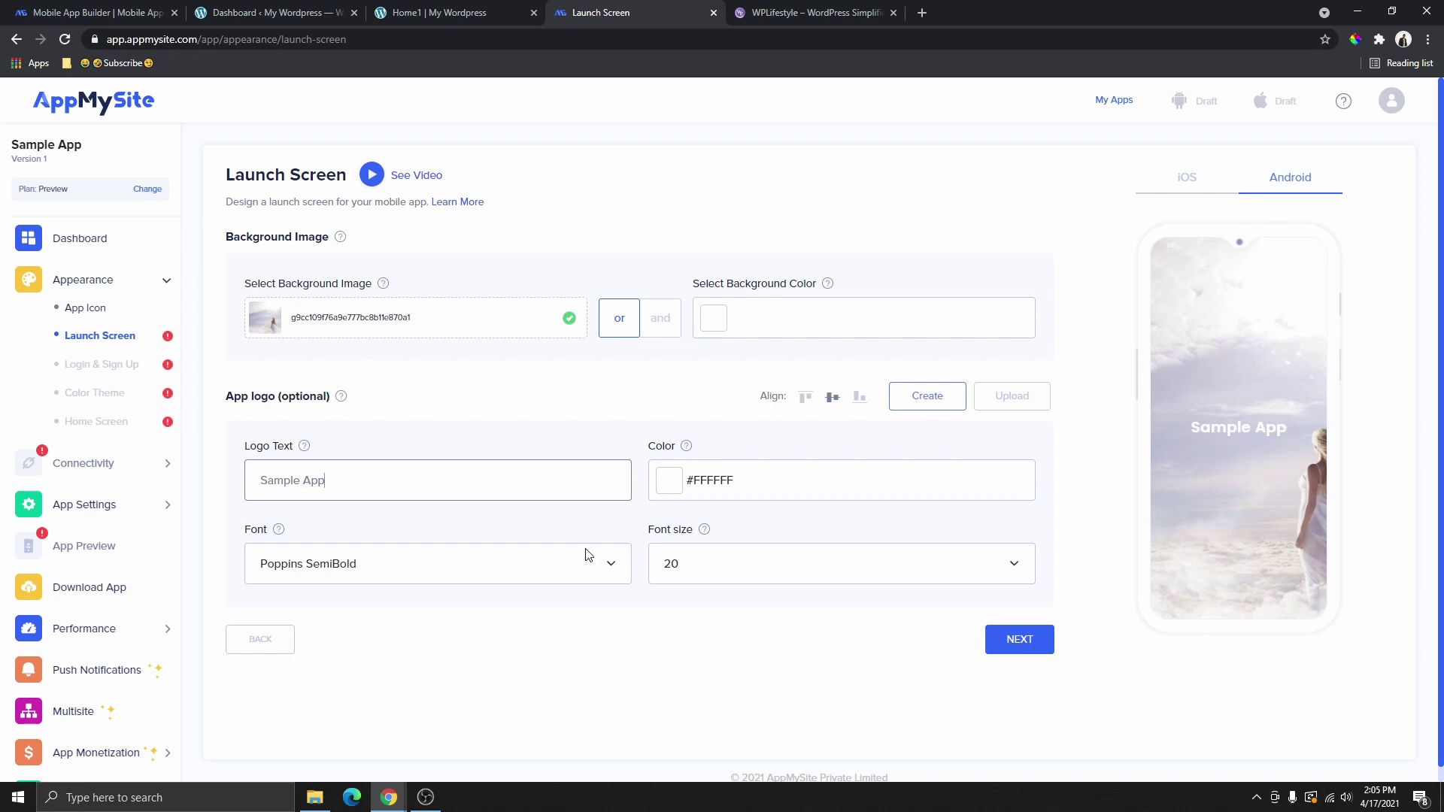
left_click_drag(347, 485, 258, 491)
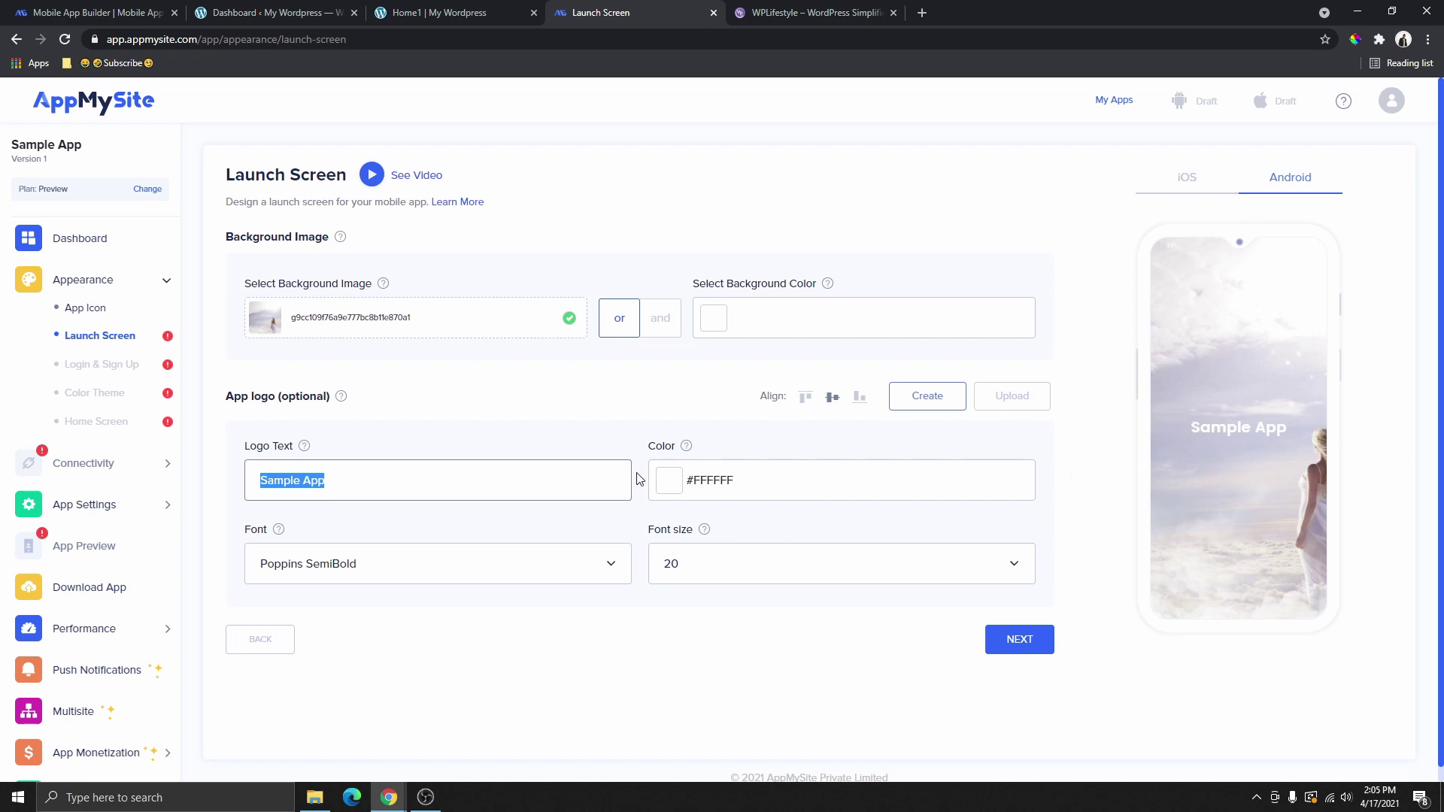
Set the launch screen logo text's color to #8b5cf9.
left_click(663, 491)
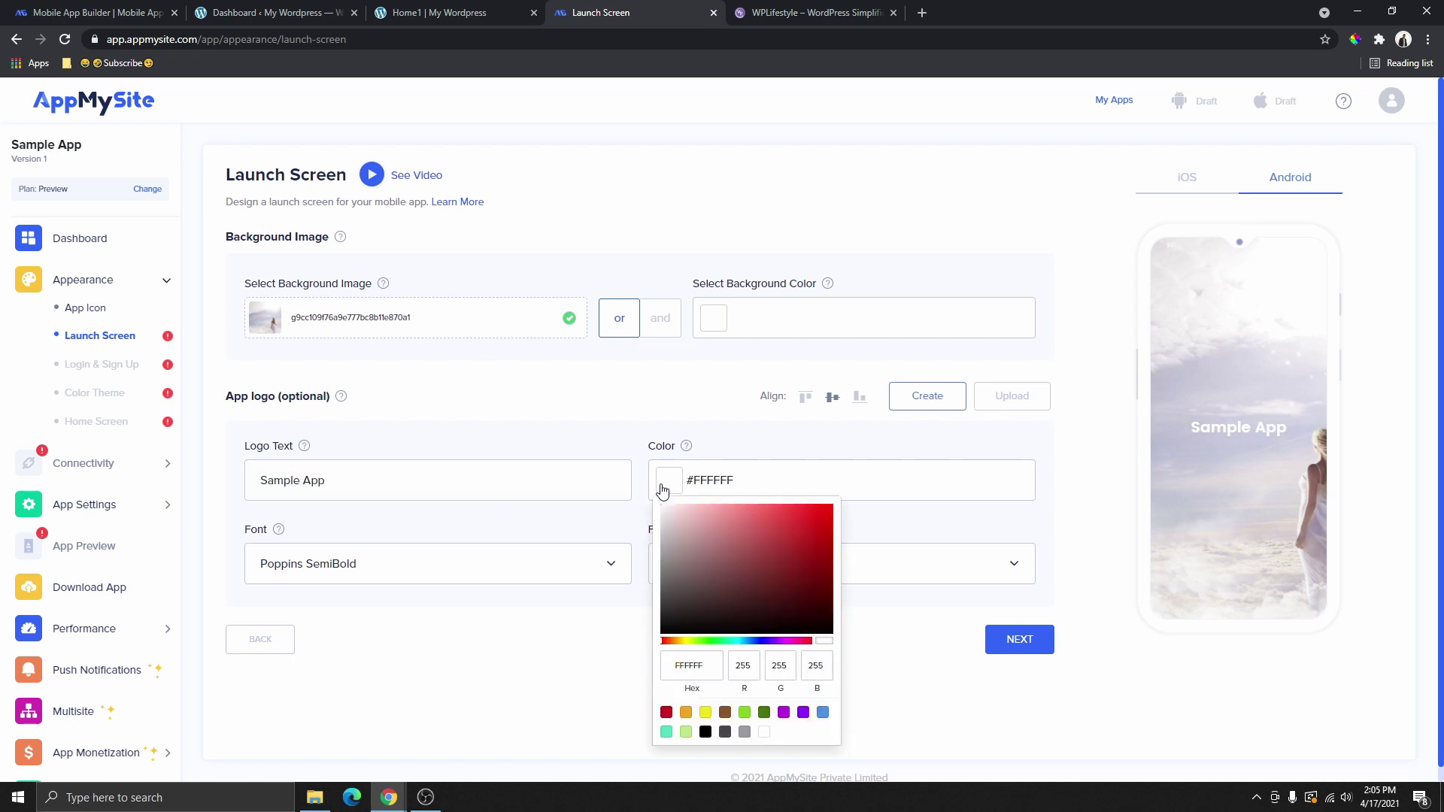
key("ctrl+a")
type("8b5cf9")
left_click(1146, 441)
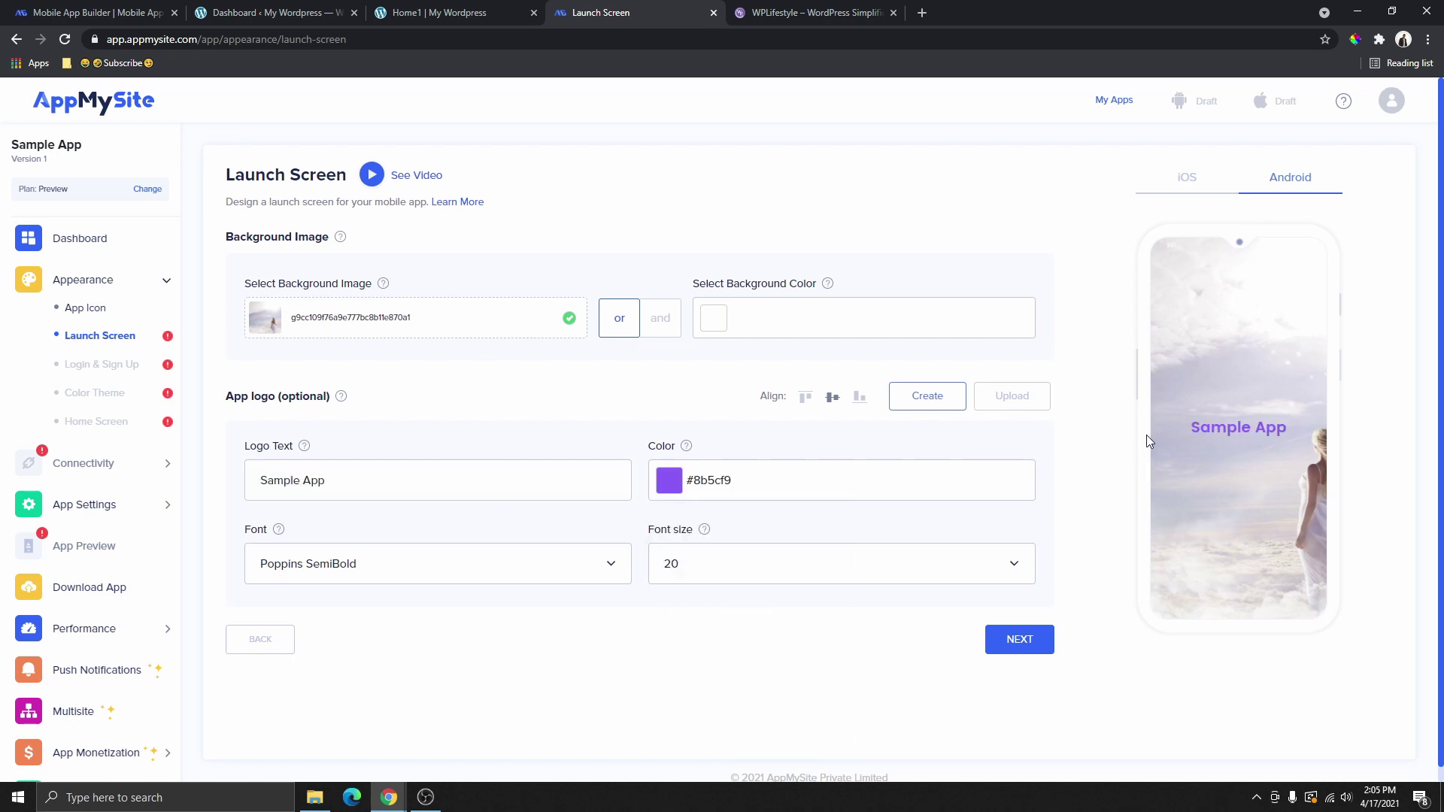
Set the launch screen logo's font size to 25 and continue to the Login & Sign Up design.
left_click(764, 573)
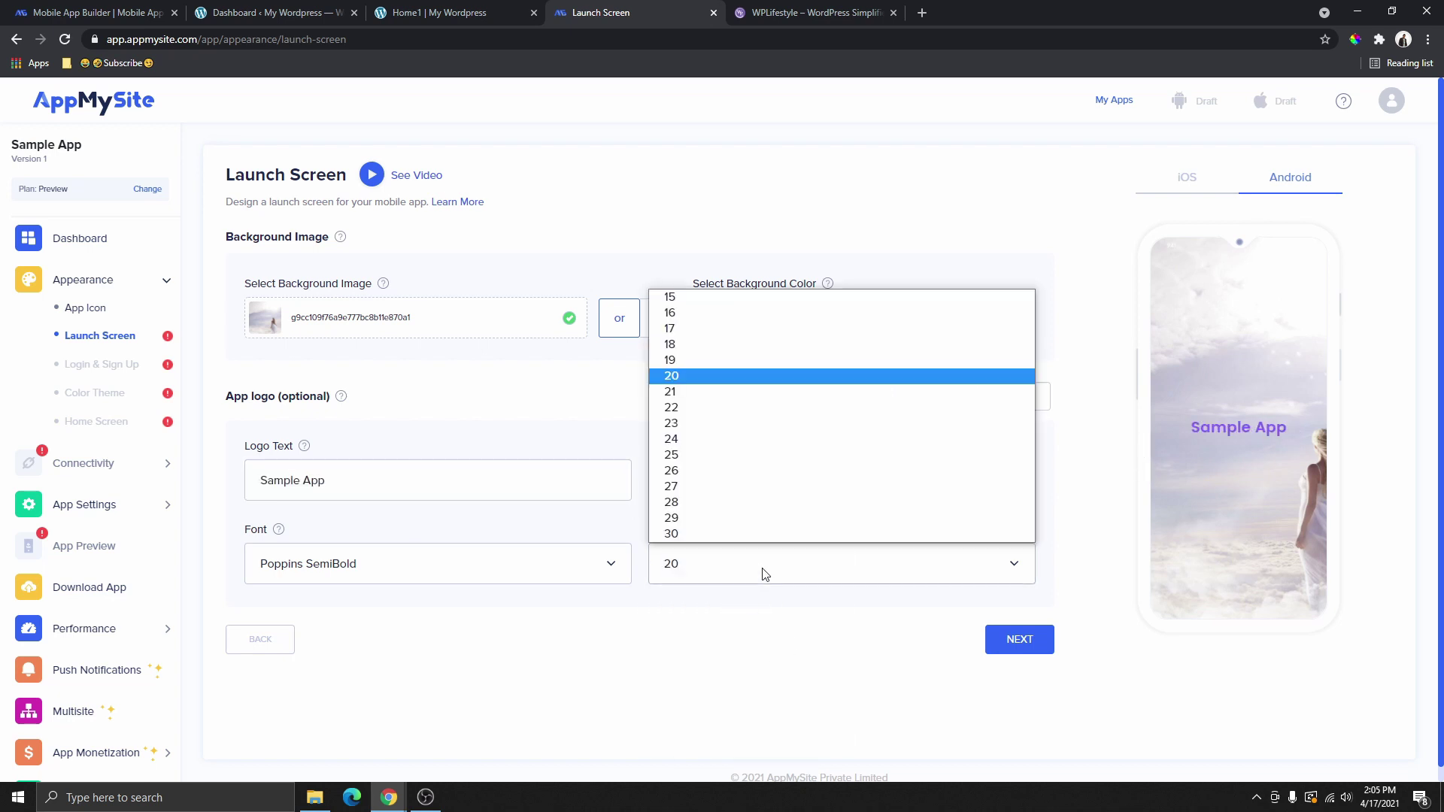
left_click(682, 439)
left_click(697, 576)
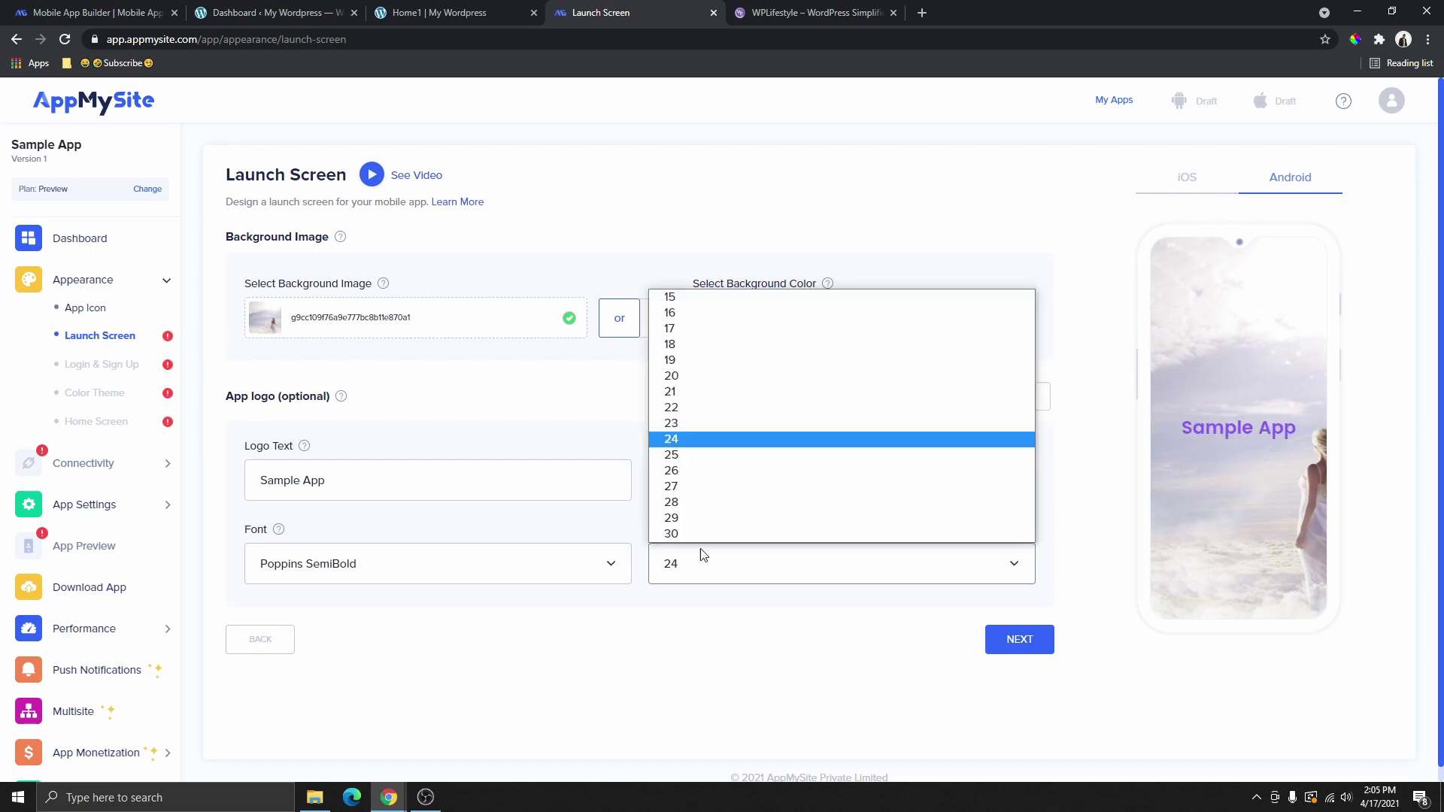
left_click(683, 457)
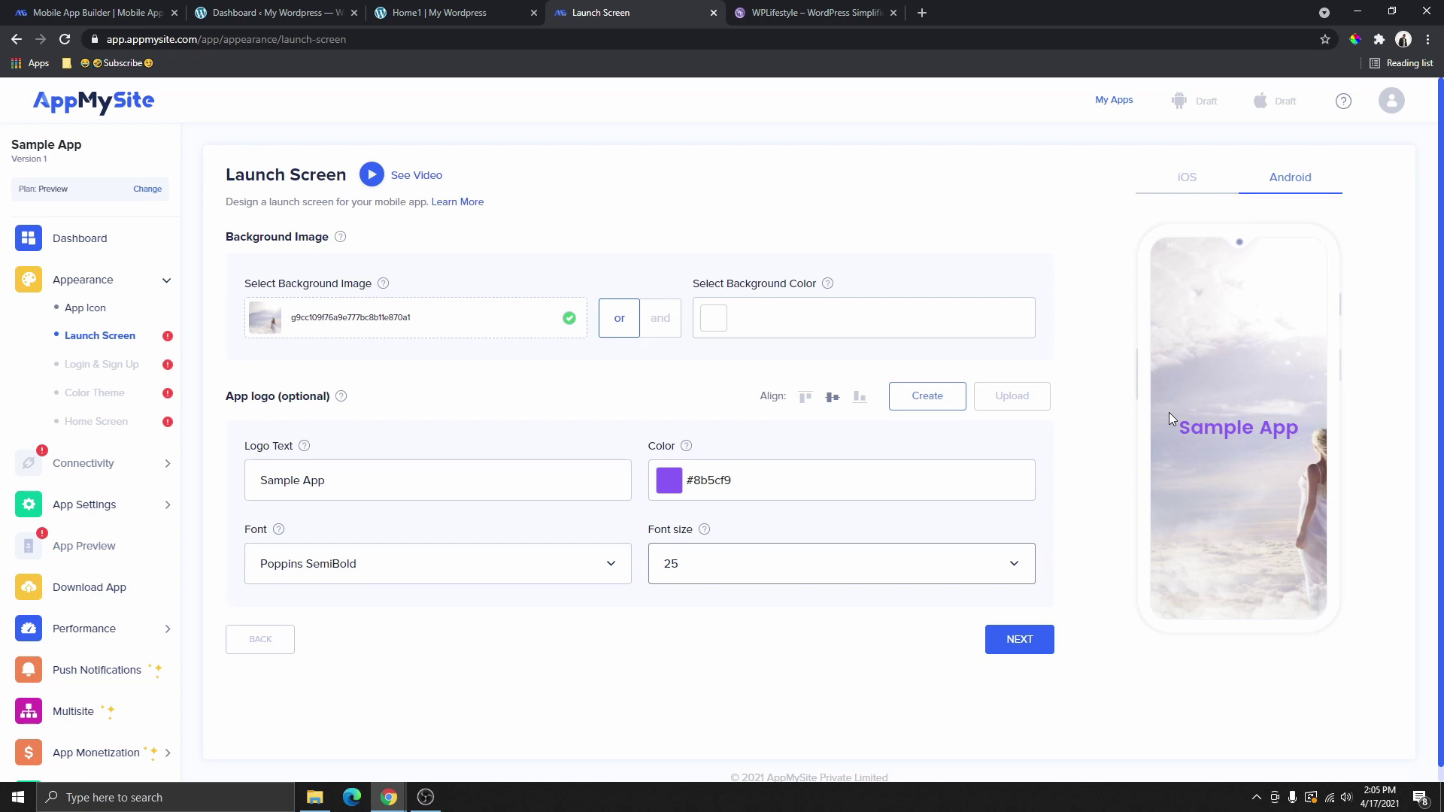
left_click(1017, 640)
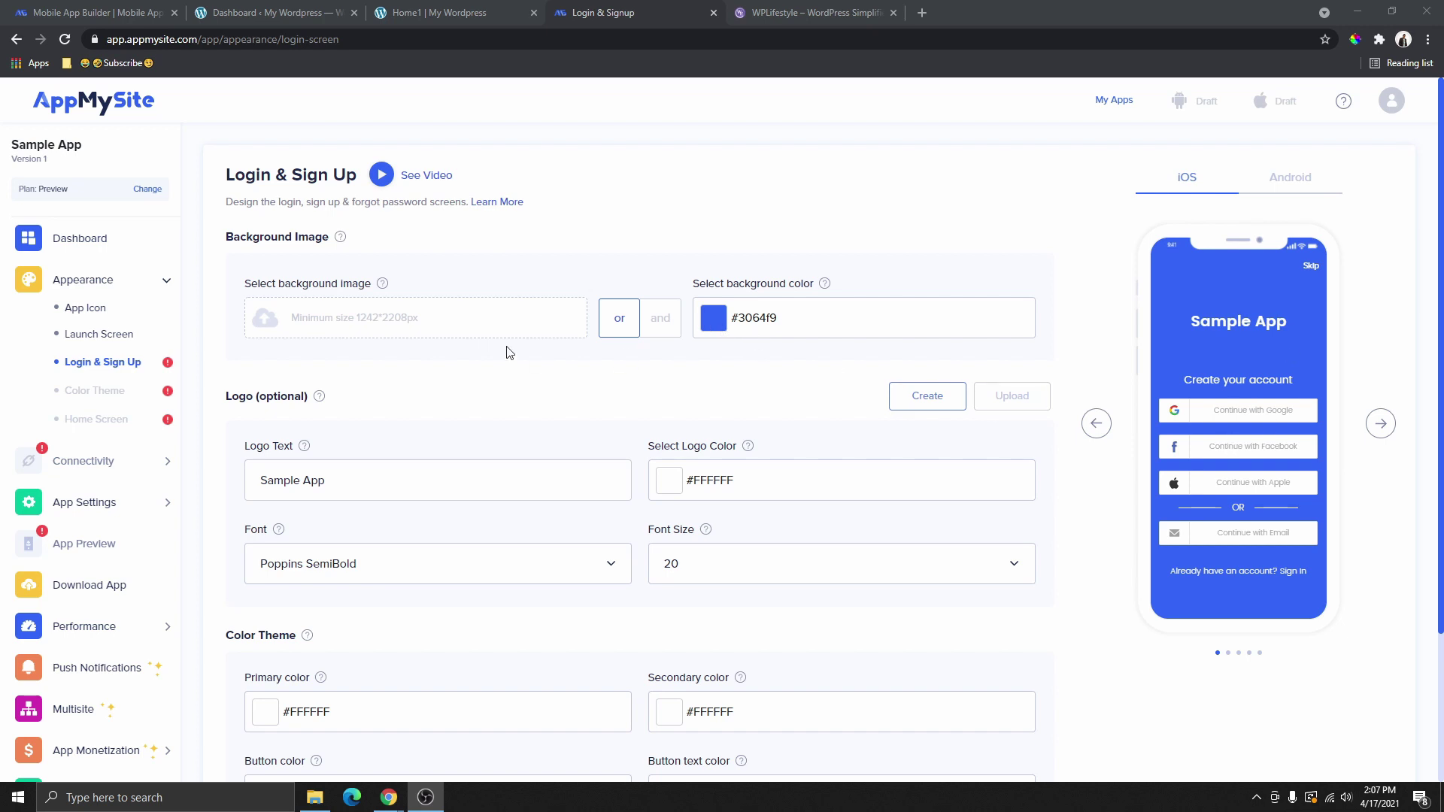
Use the library image of white smoke on black, next to the red-orange paint image, as the login screen's background.
left_click(390, 328)
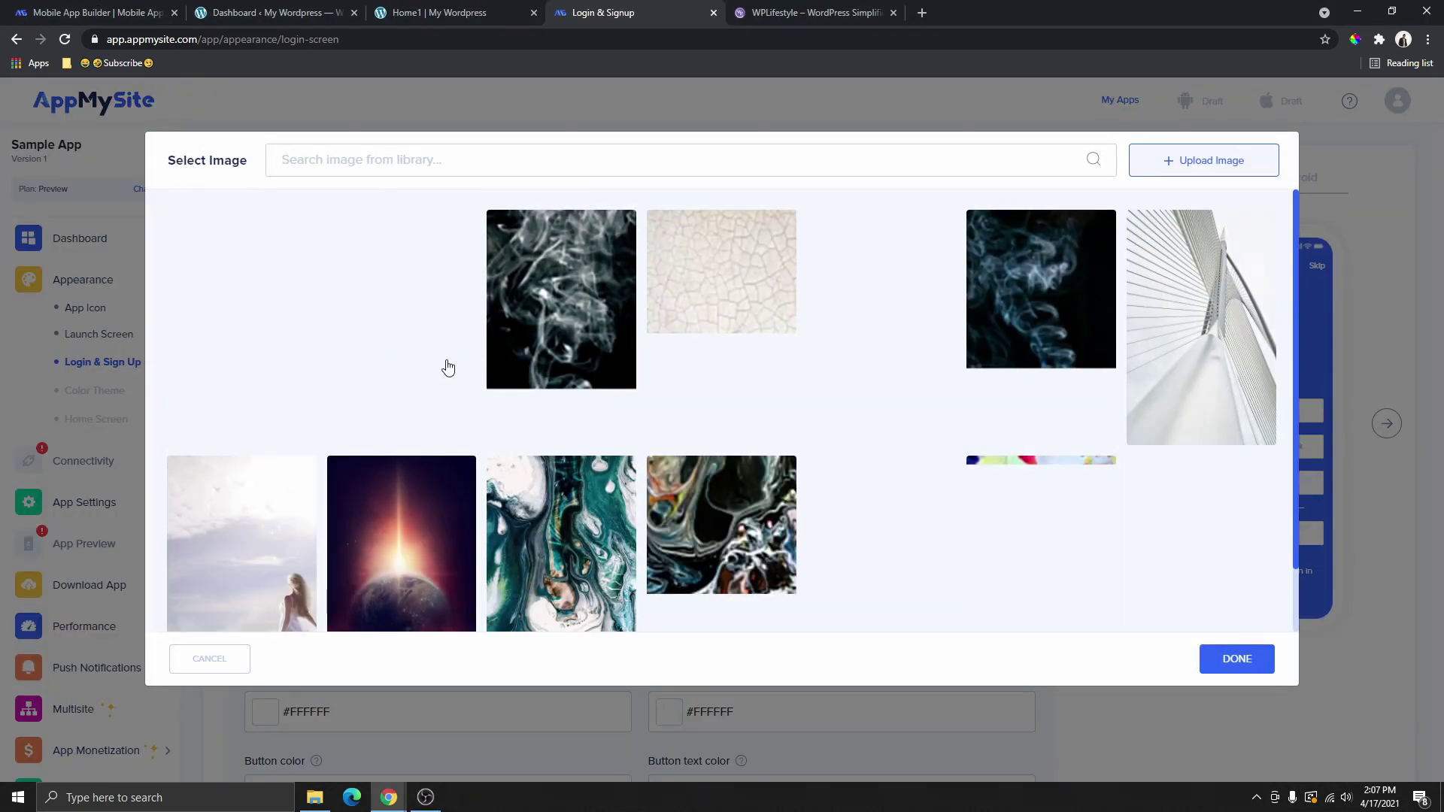
left_click(570, 345)
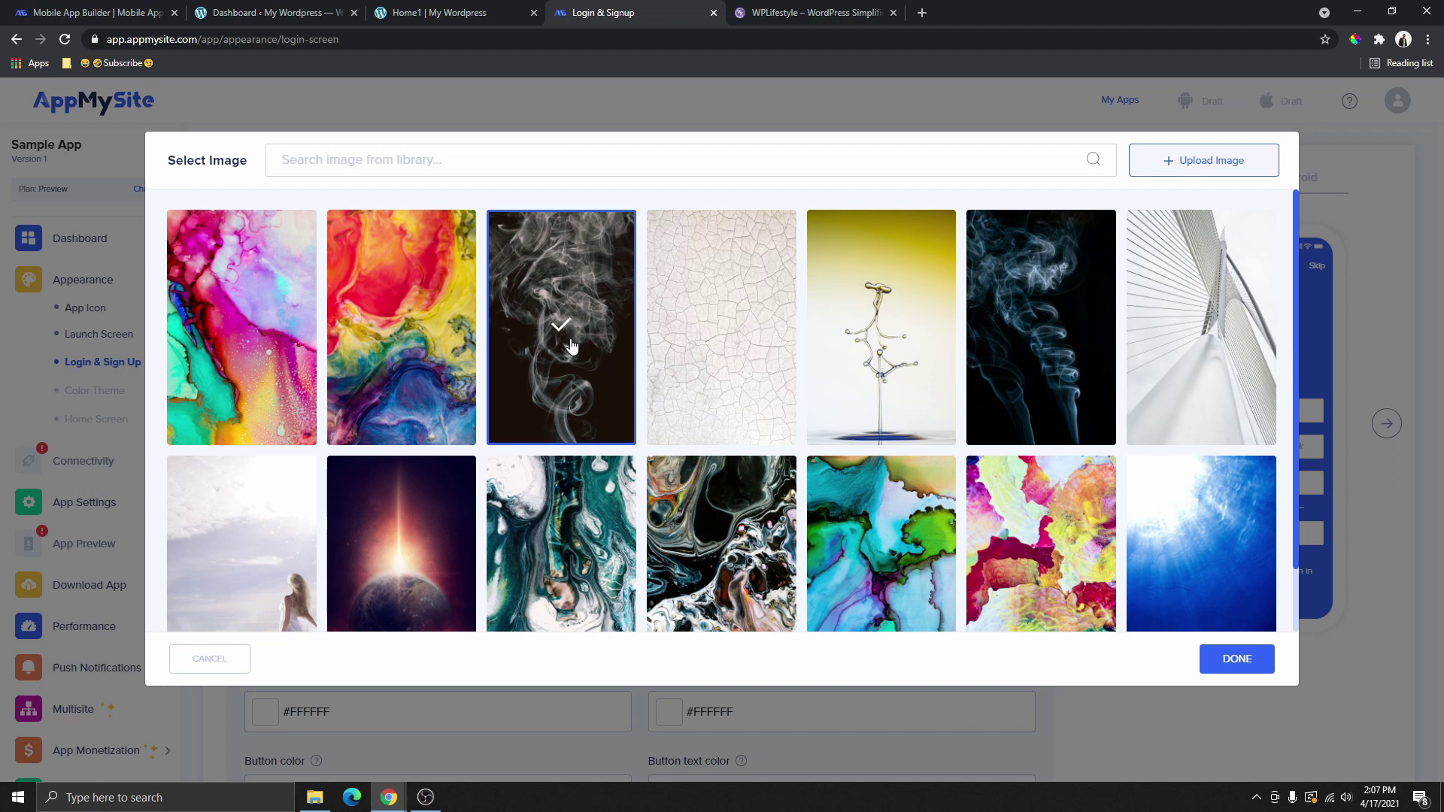
left_click(1230, 658)
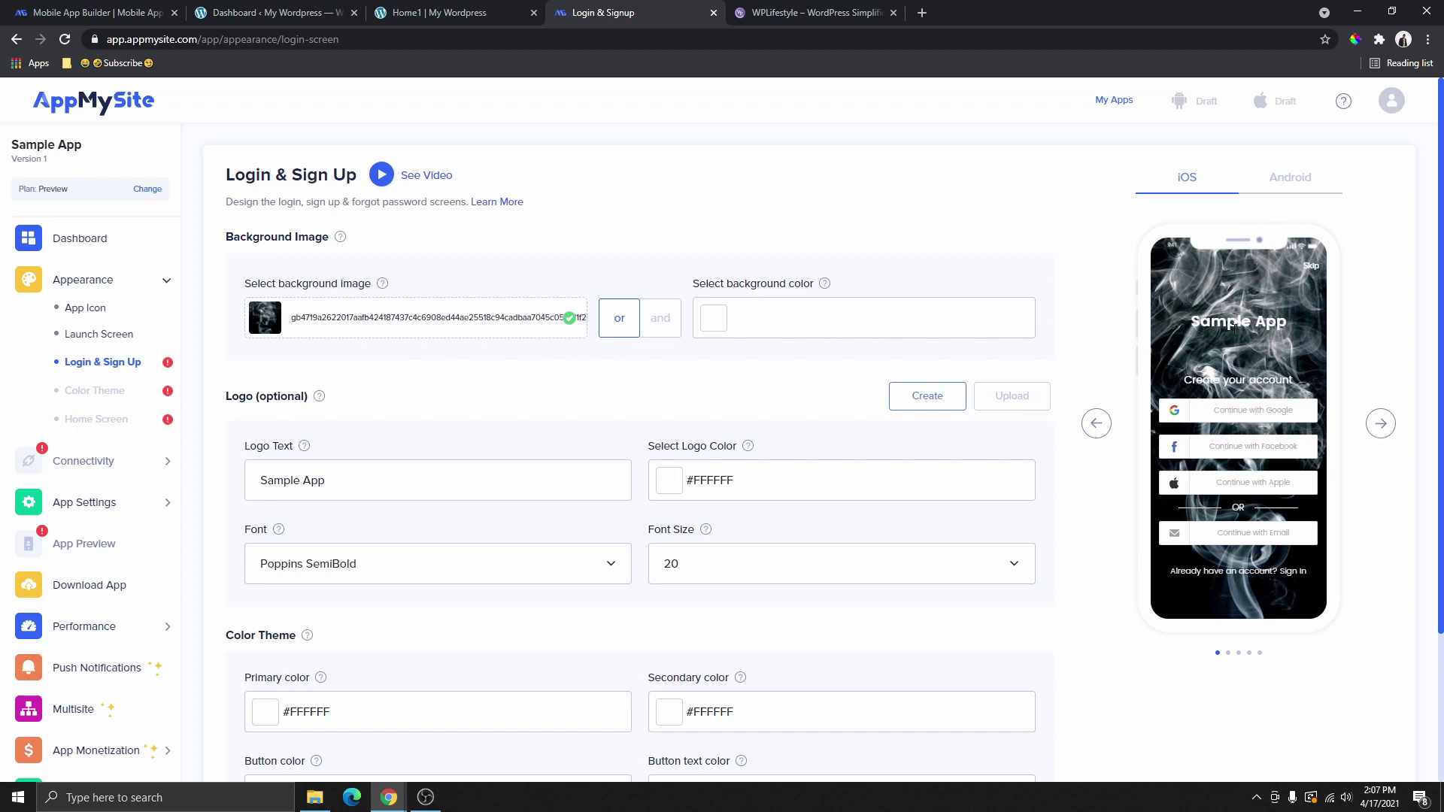
Keep Sample App as the login screen's logo text and set the logo color to #8b5cf9.
left_click_drag(345, 484, 243, 487)
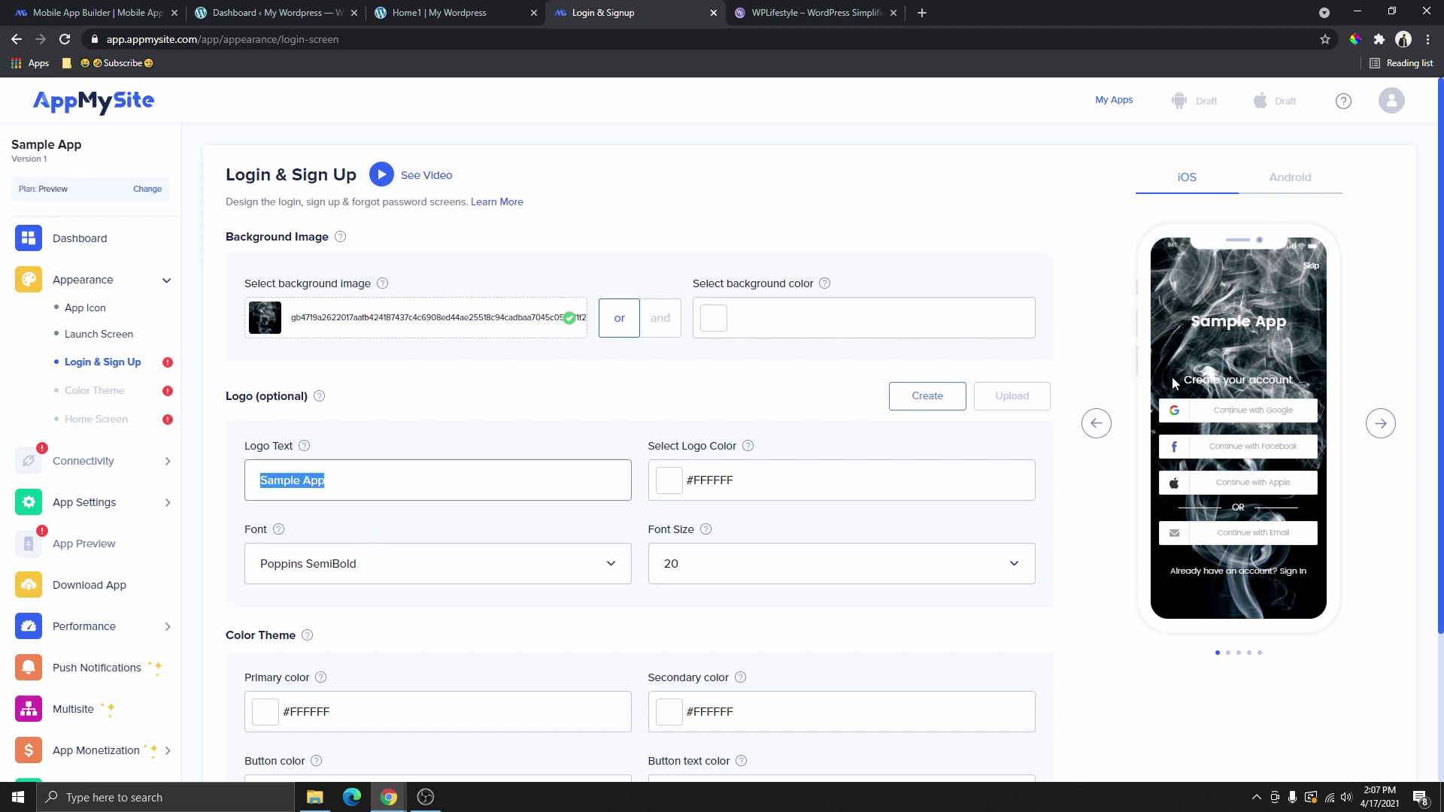
left_click(669, 481)
left_click(679, 667)
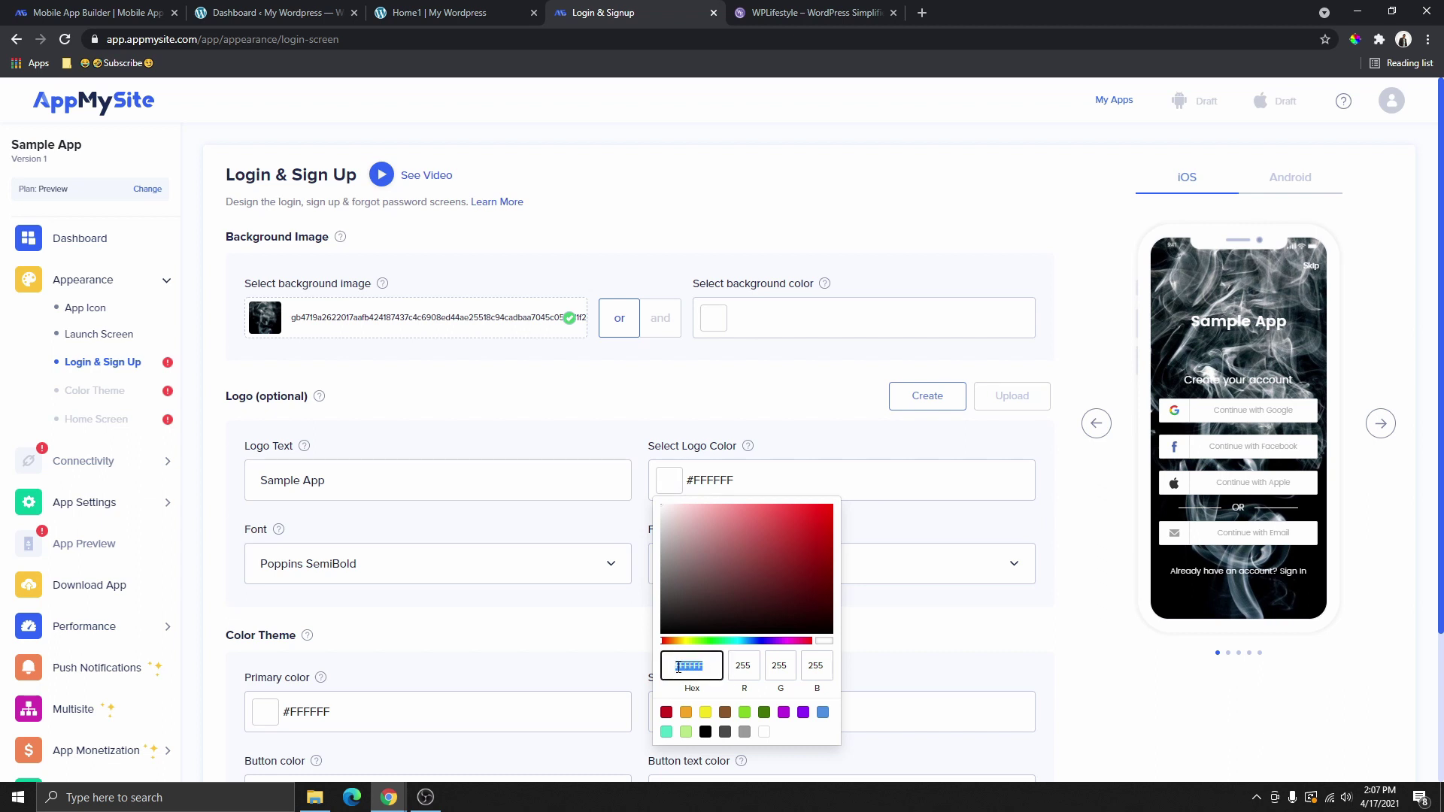
right_click(678, 667)
left_click(687, 439)
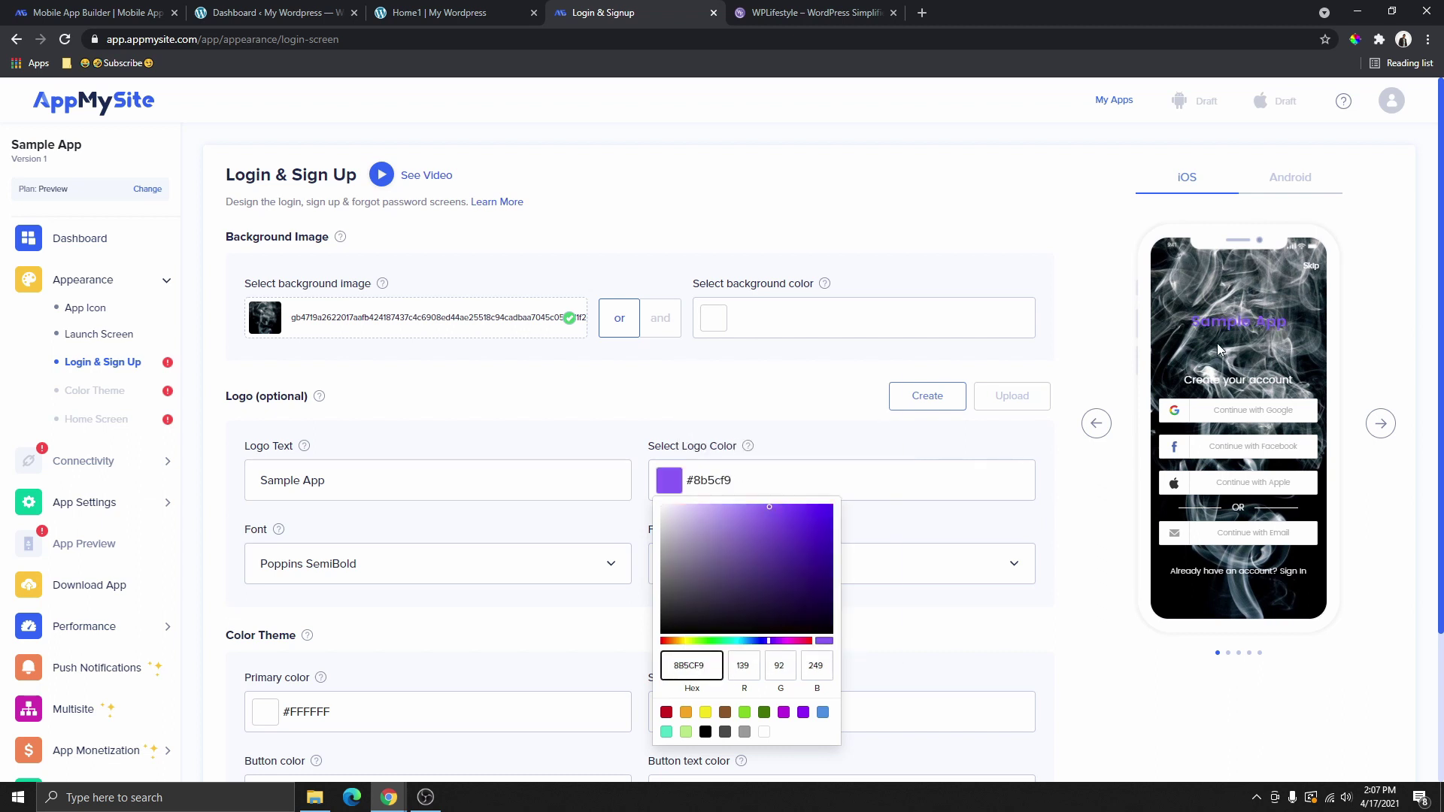
left_click(615, 422)
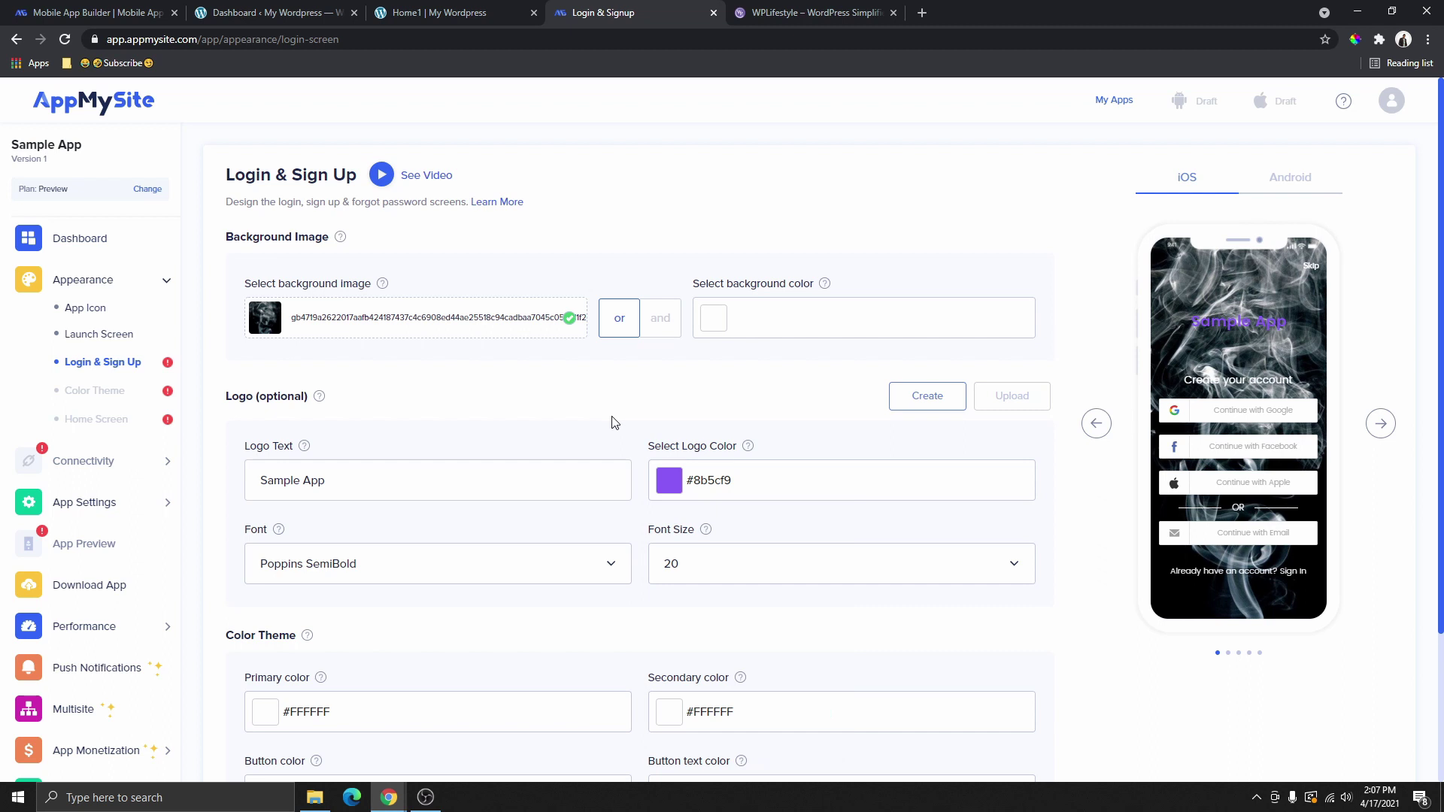
Replace the login screen's background with the library image of a girl beneath a pale cloudy sky.
left_click(475, 325)
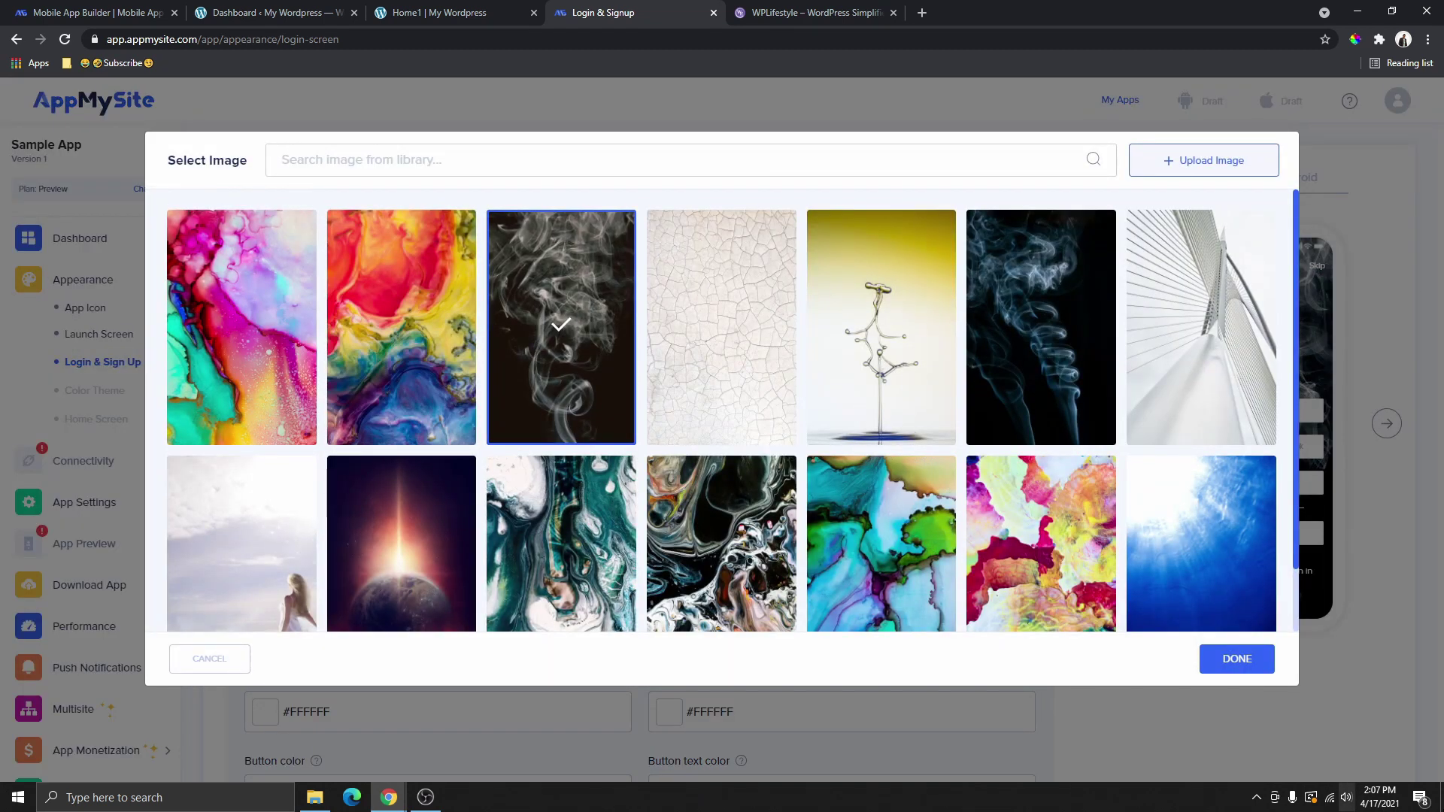
left_click(244, 554)
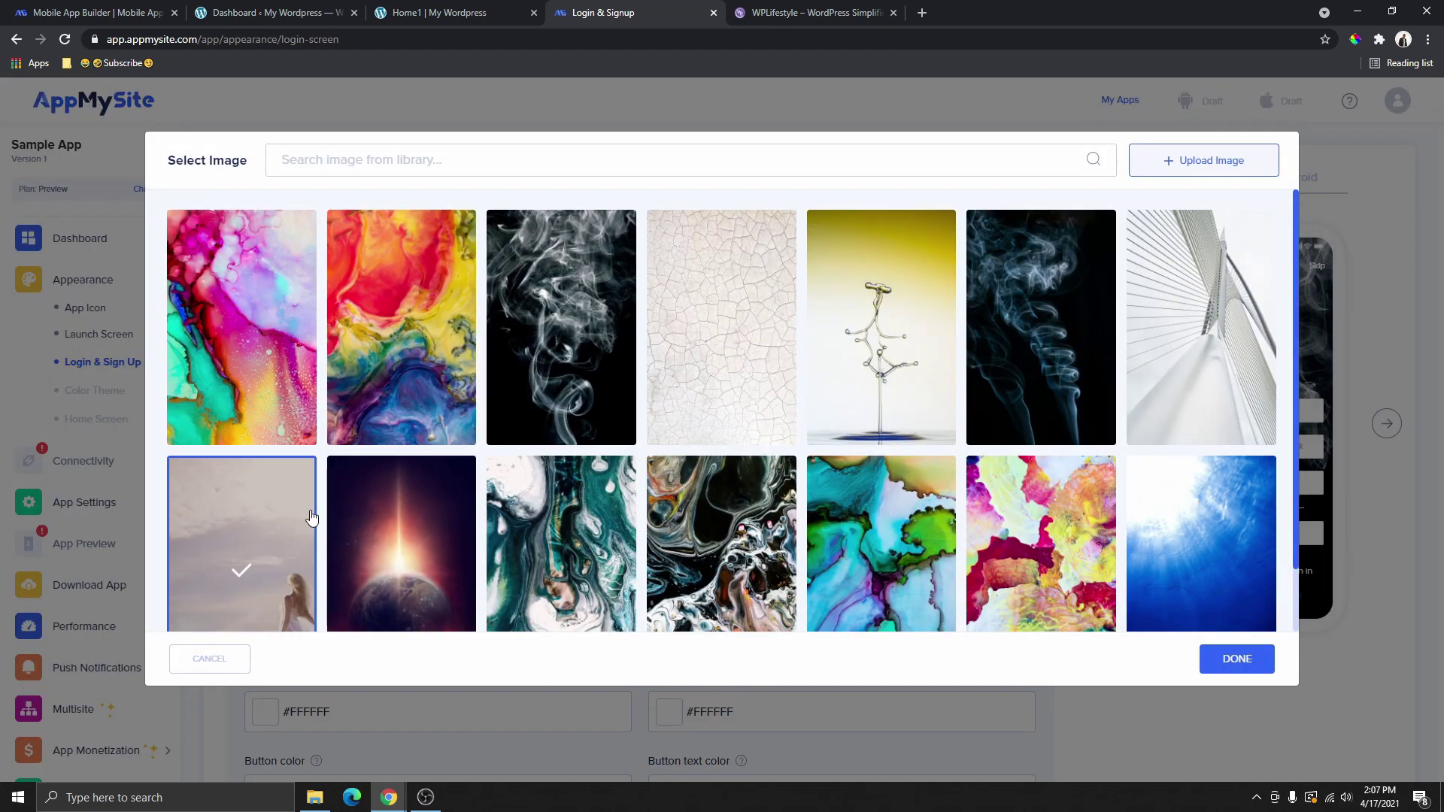
left_click(1269, 666)
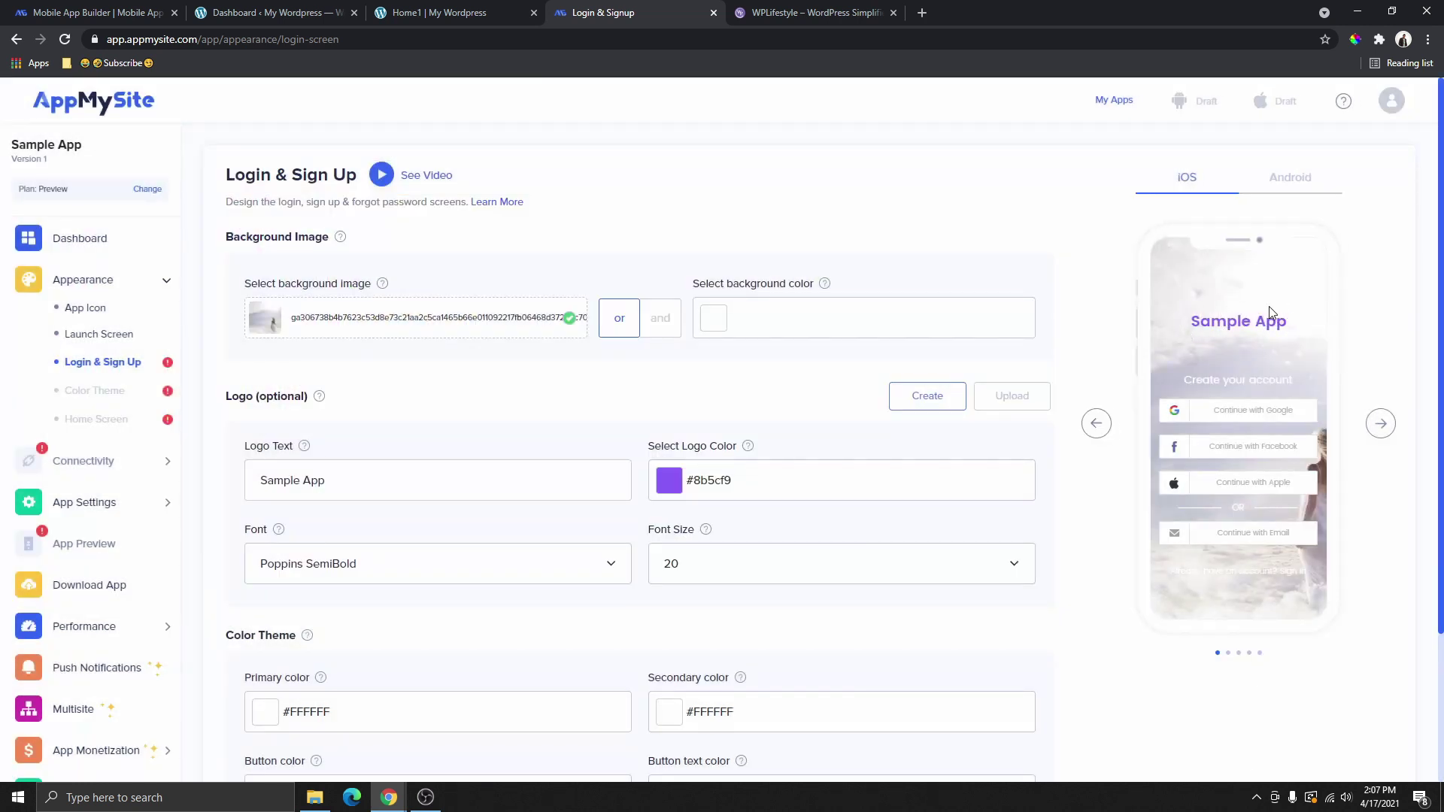
Set the login screen logo's font size to 25.
scroll(1212, 407, "down", 3)
left_click_drag(1213, 406, 1151, 338)
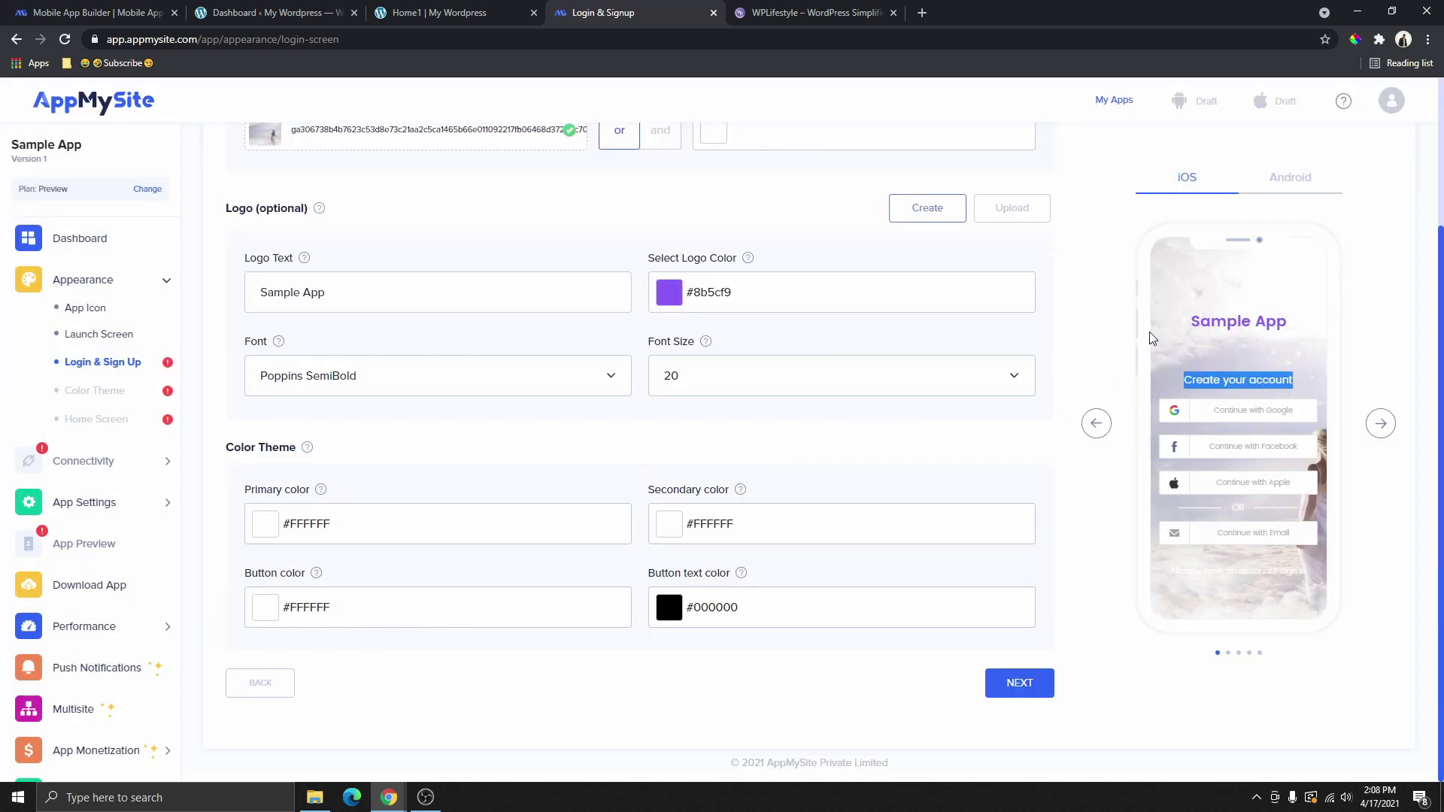
left_click(715, 385)
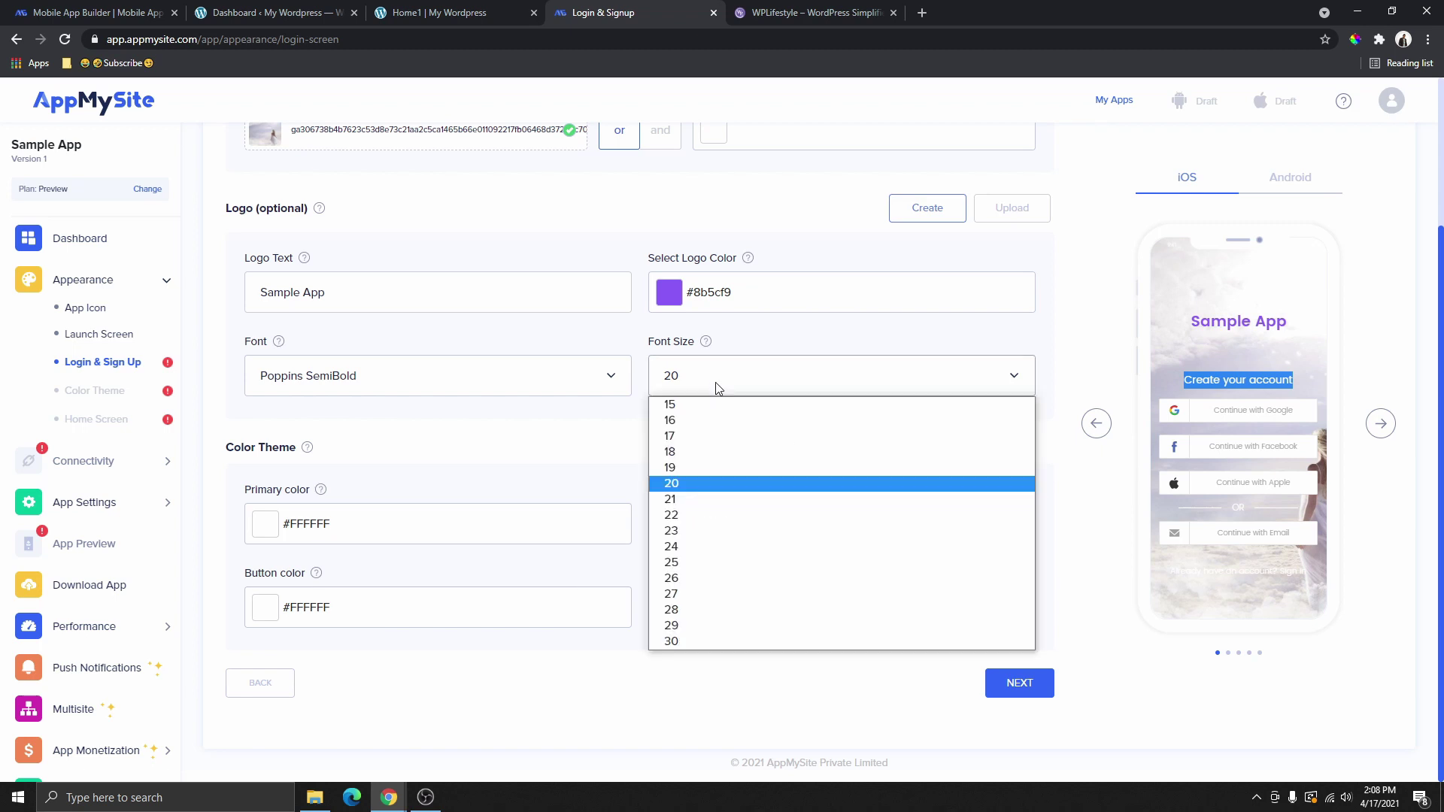
left_click(696, 564)
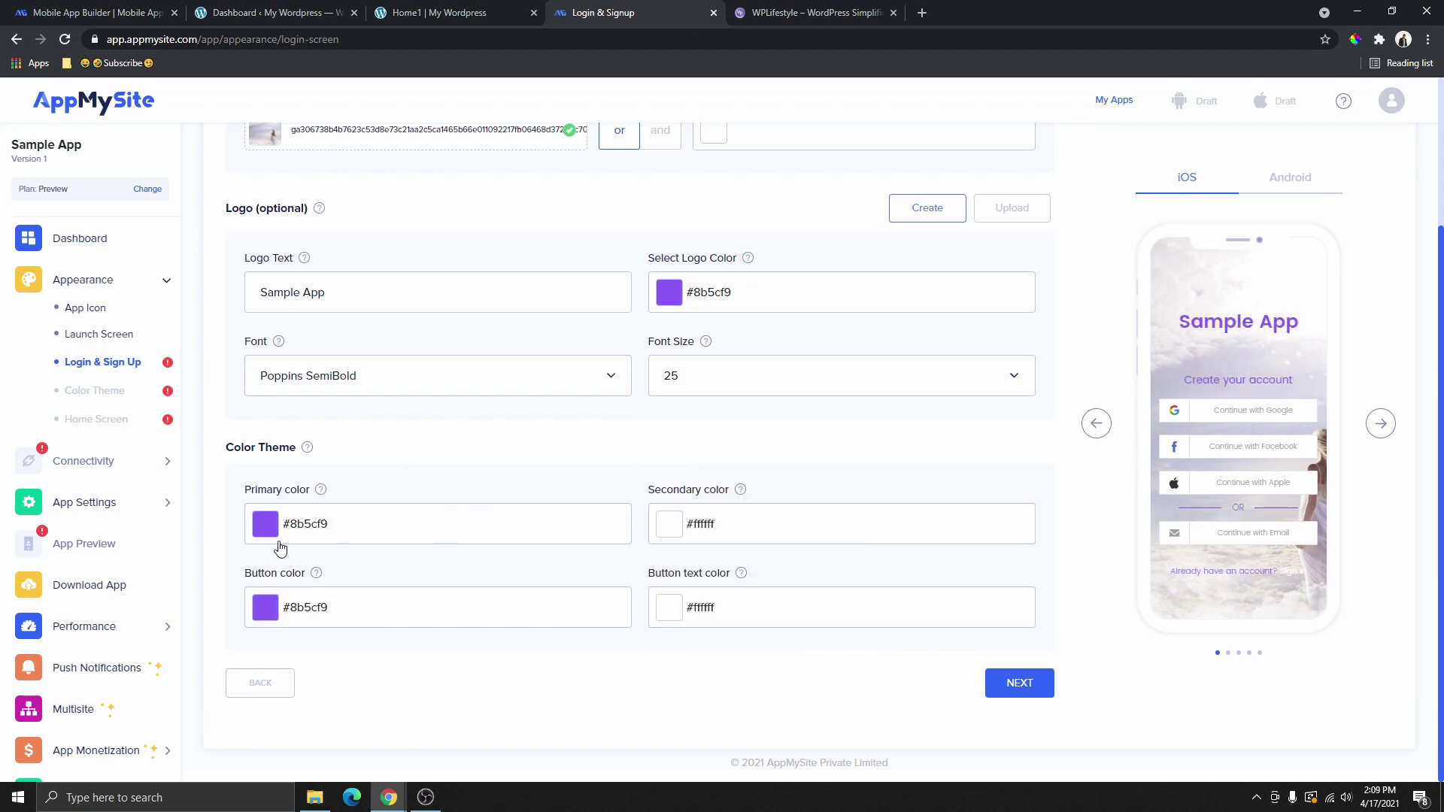
Keep the login screen's secondary color at #ffffff and continue to the Color Theme design.
left_click(667, 531)
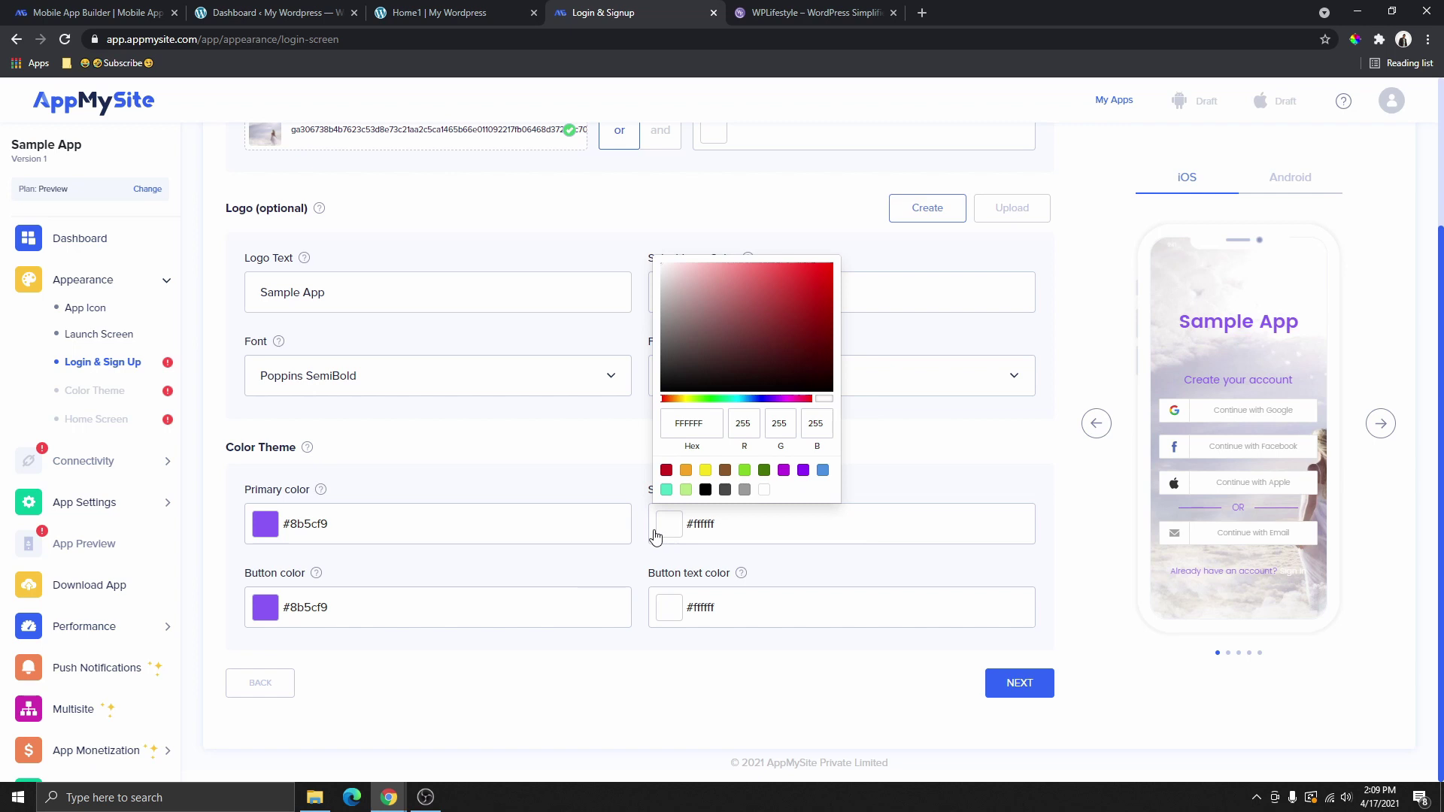
left_click(425, 497)
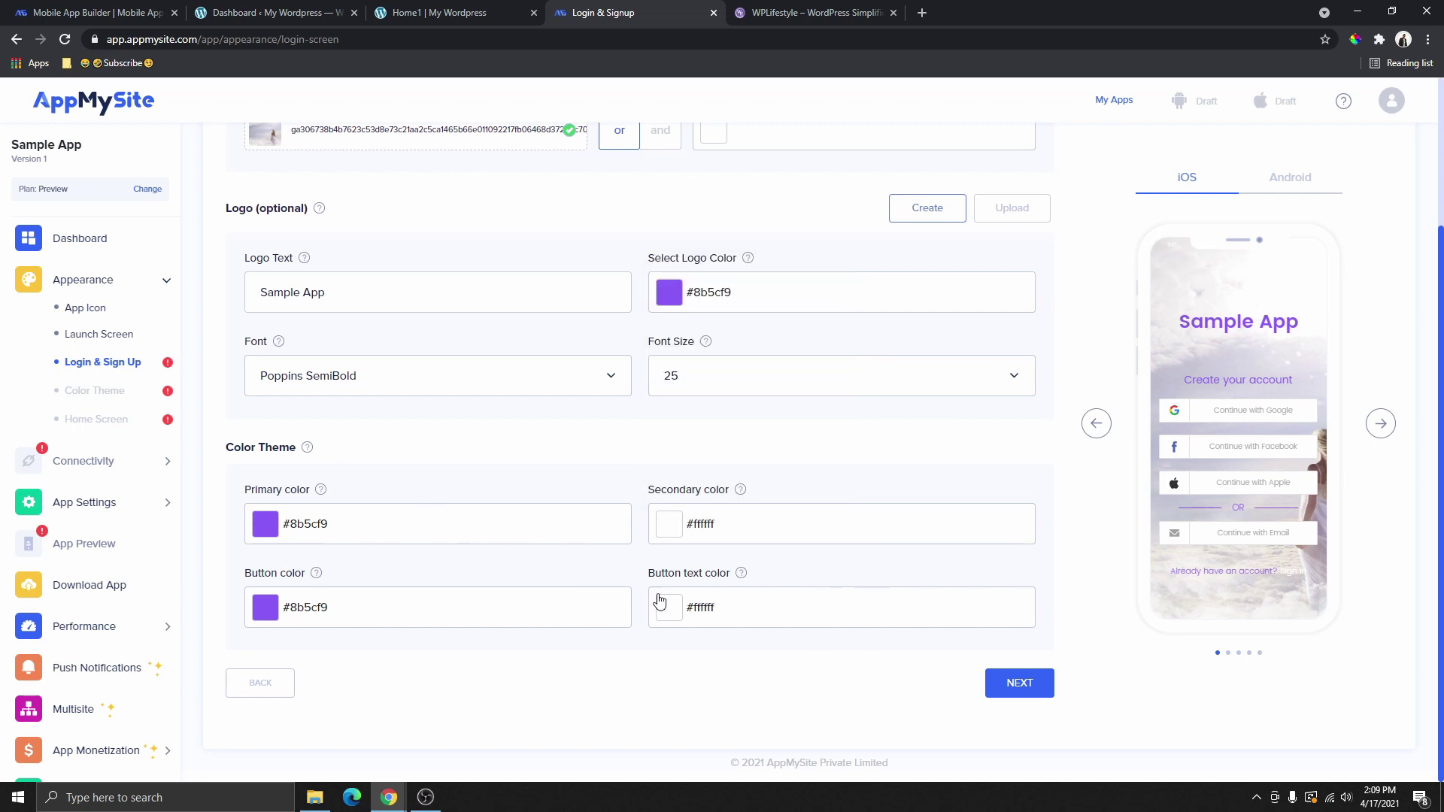
left_click(1020, 684)
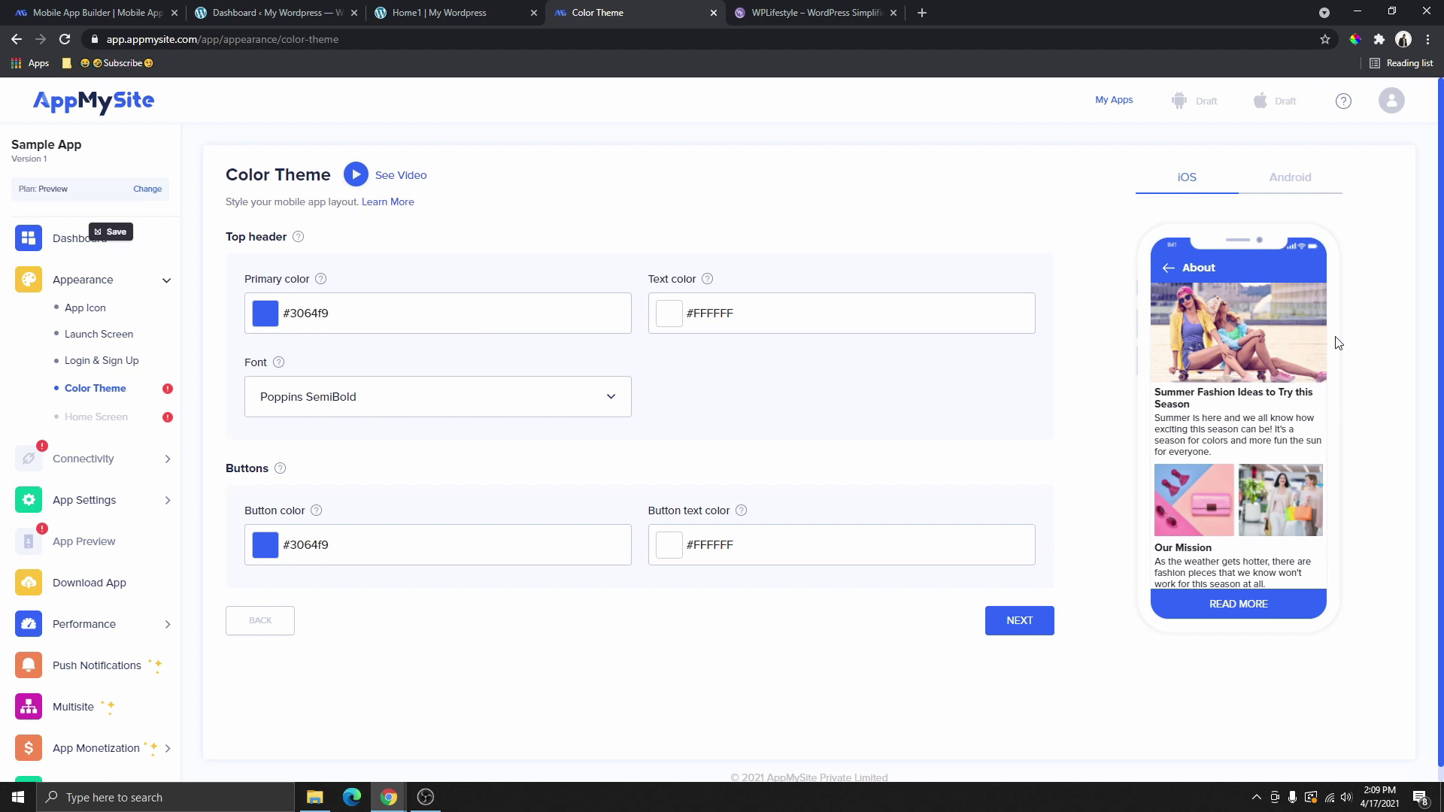
Set the primary color of the color theme's top header to #8b5cf9.
left_click(268, 316)
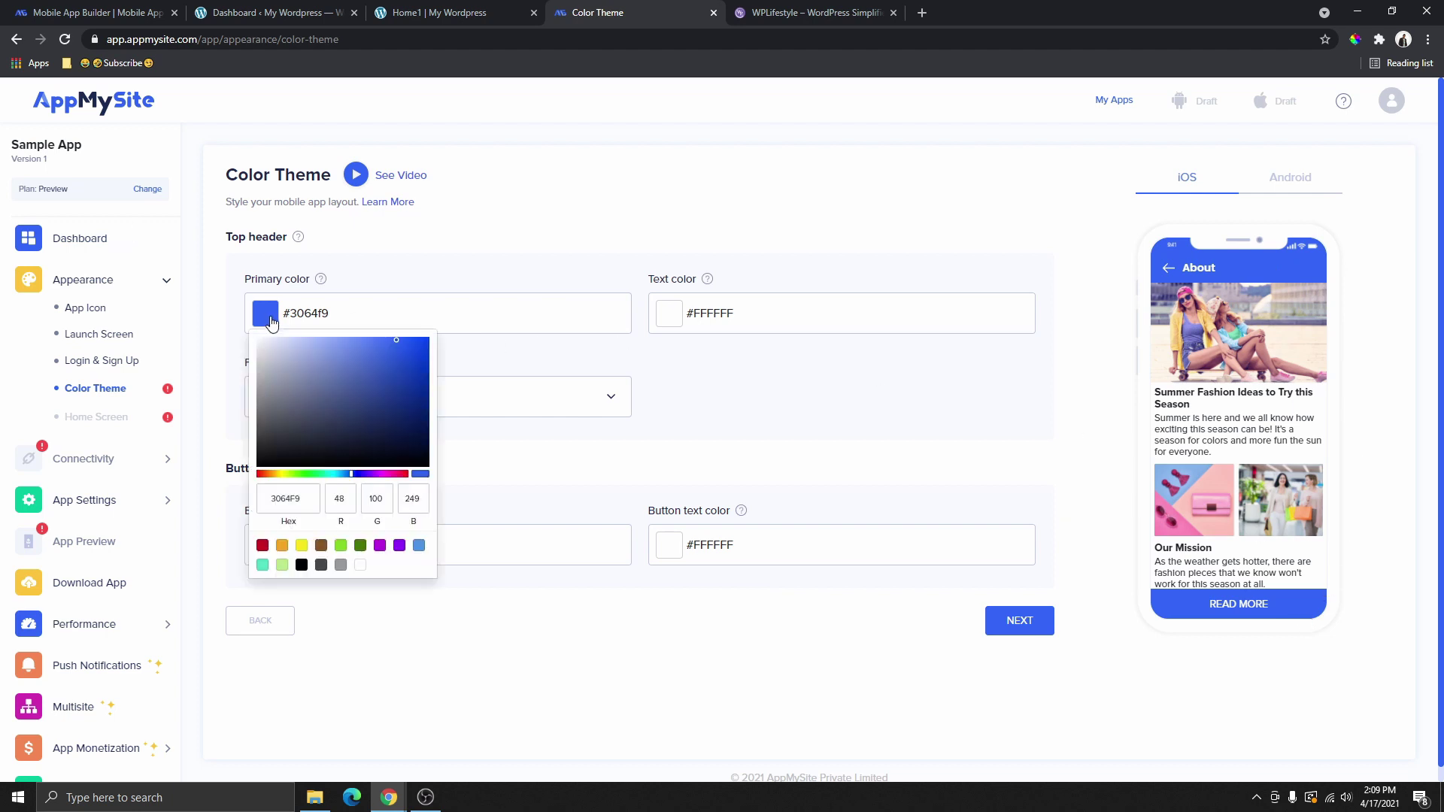
left_click_drag(302, 498, 272, 498)
right_click(272, 499)
left_click(323, 298)
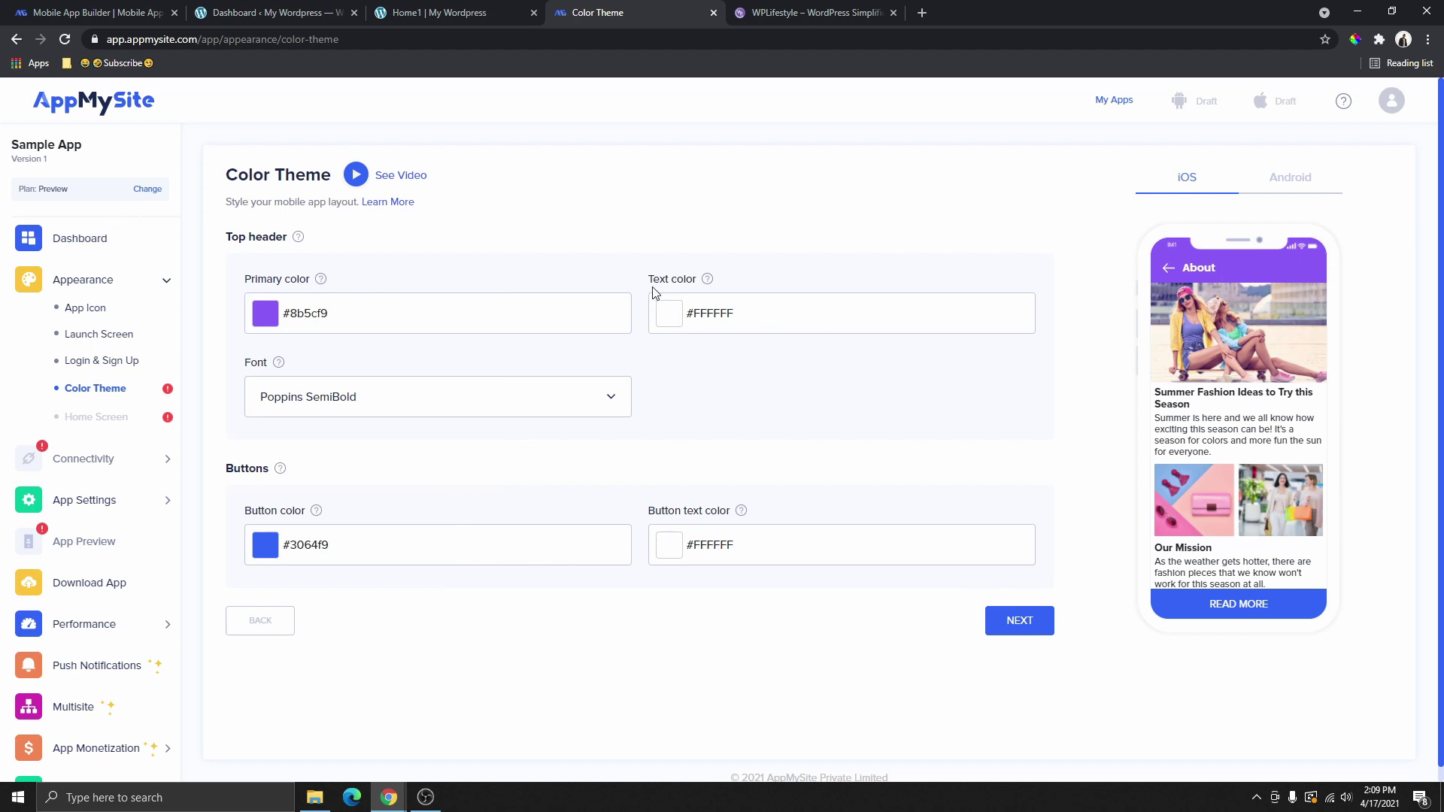
Keep the header font as Poppins SemiBold, set the theme's button color to #8b5cf9 and continue to the Home Screen design.
left_click(461, 406)
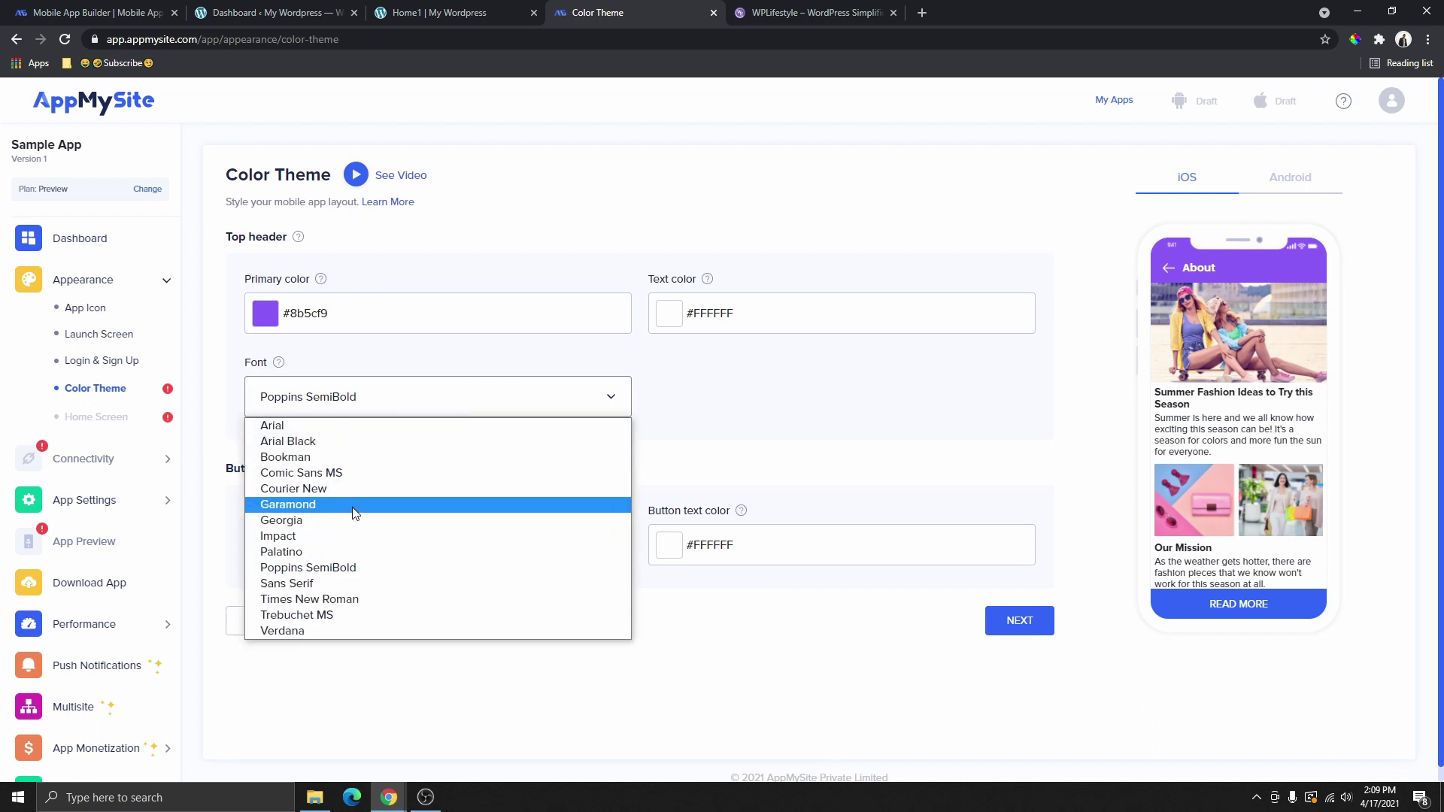
left_click(728, 440)
left_click(336, 536)
type("#8b5cf9")
left_click(299, 527)
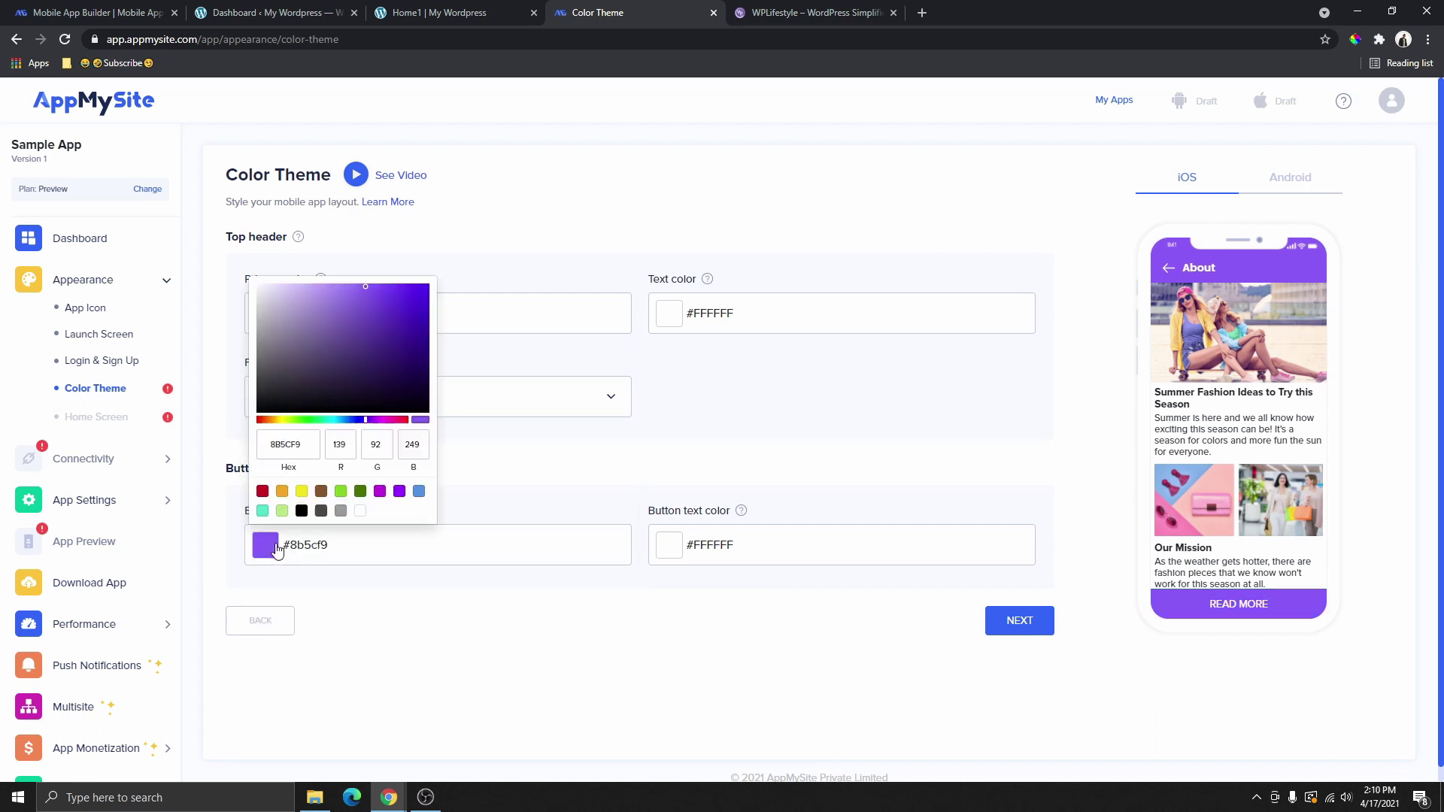
left_click(1271, 616)
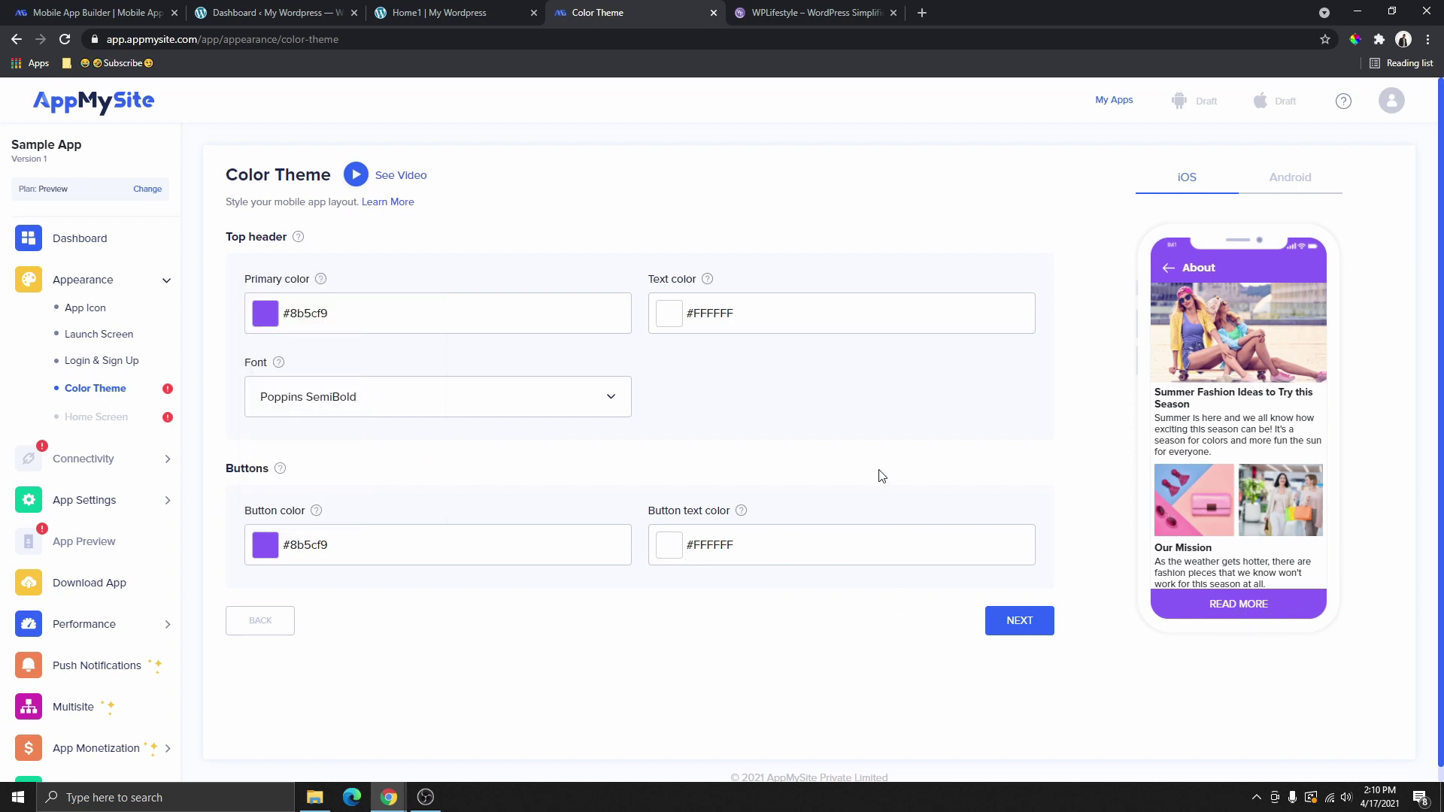
left_click(1023, 624)
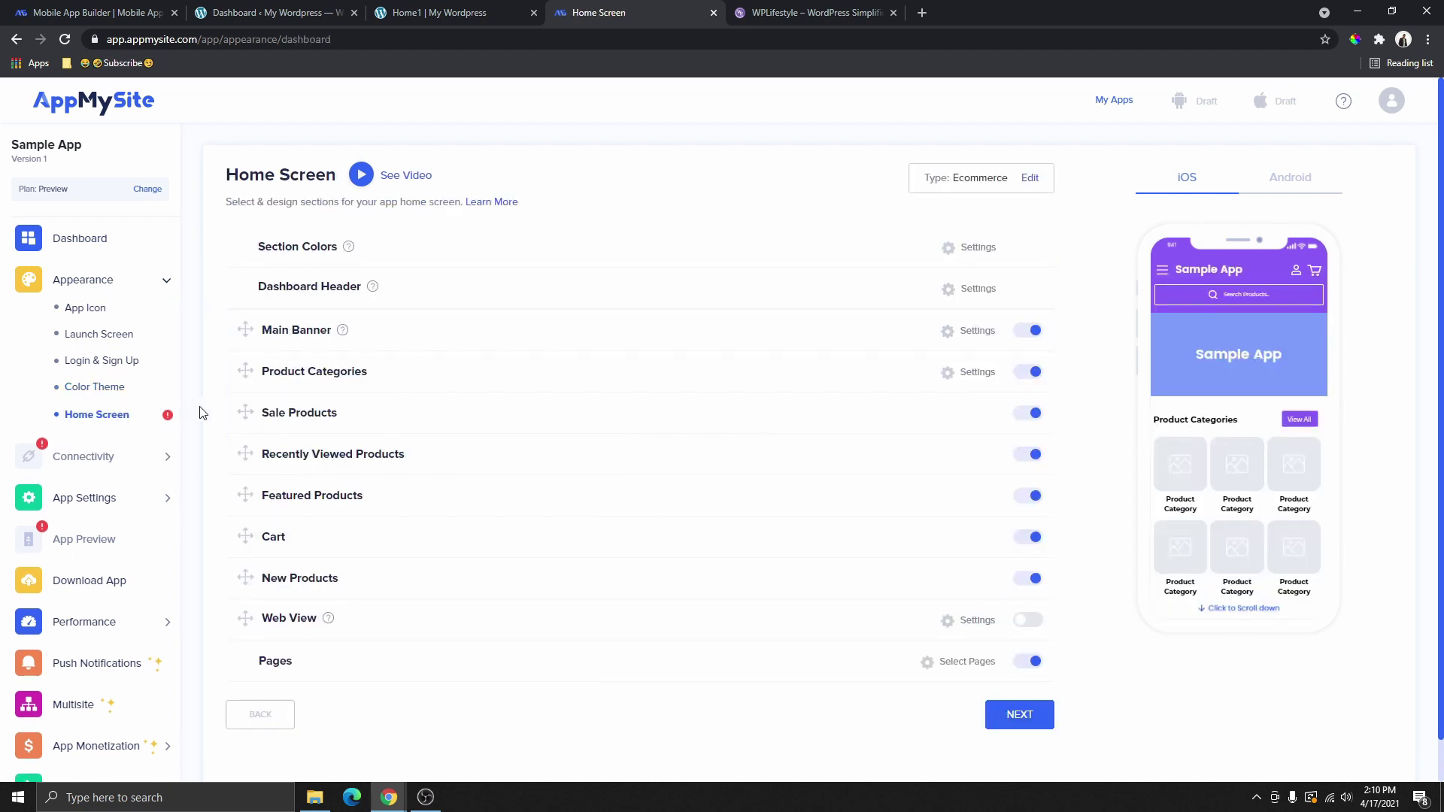
Examine the full home screen preview and the Section Colors settings.
scroll(1256, 485, "down", 10)
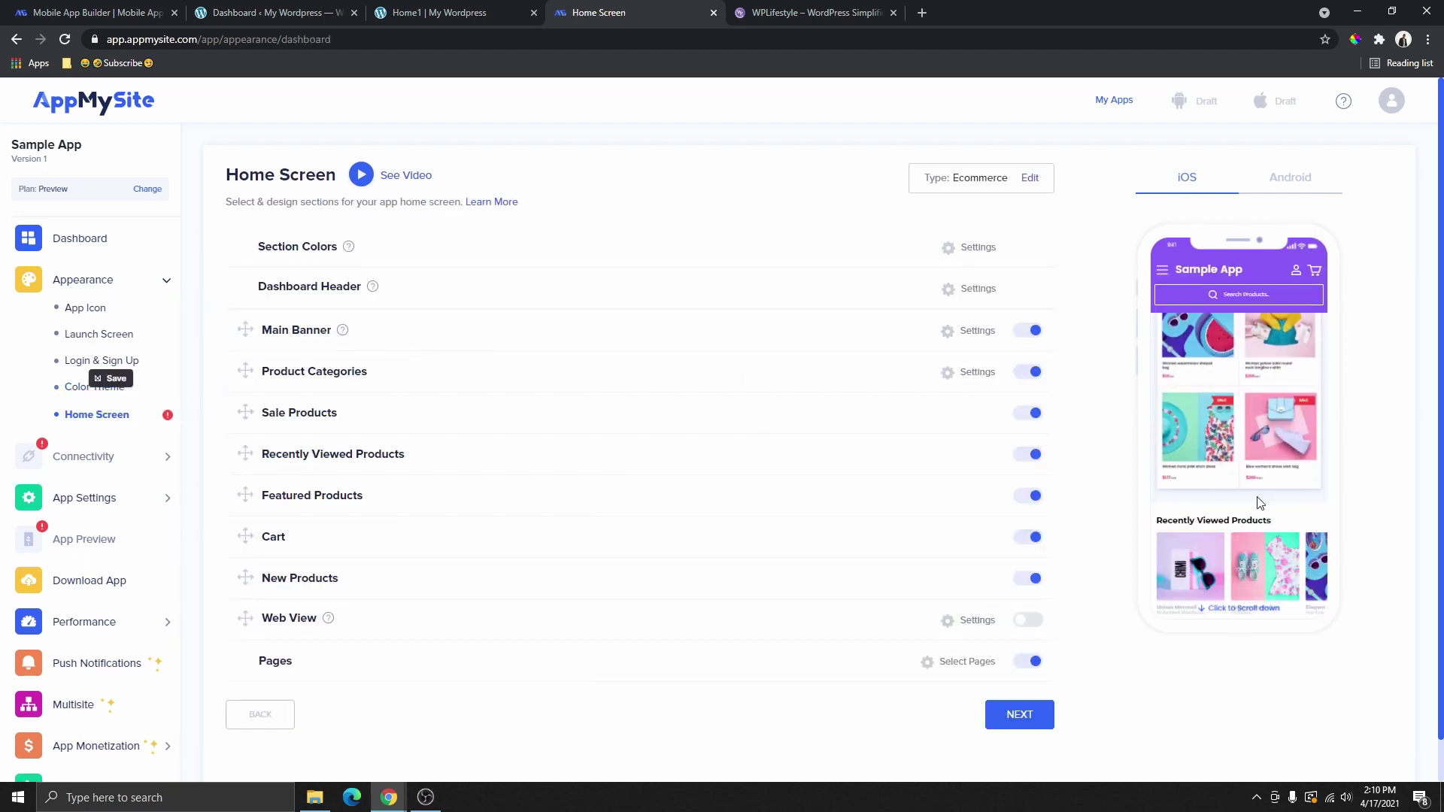
scroll(1255, 461, "up", 10)
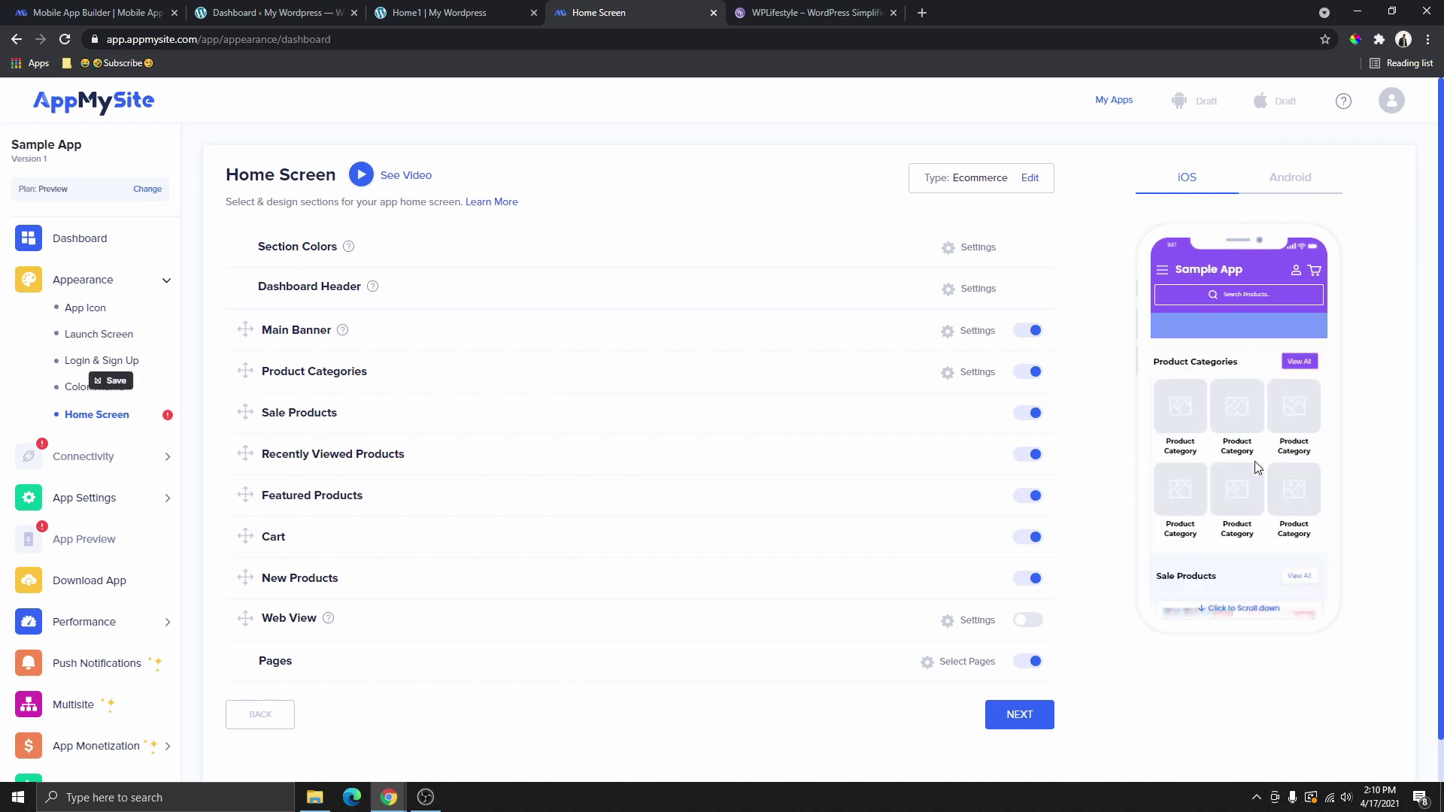
scroll(1234, 406, "down", 3)
scroll(1233, 451, "down", 8)
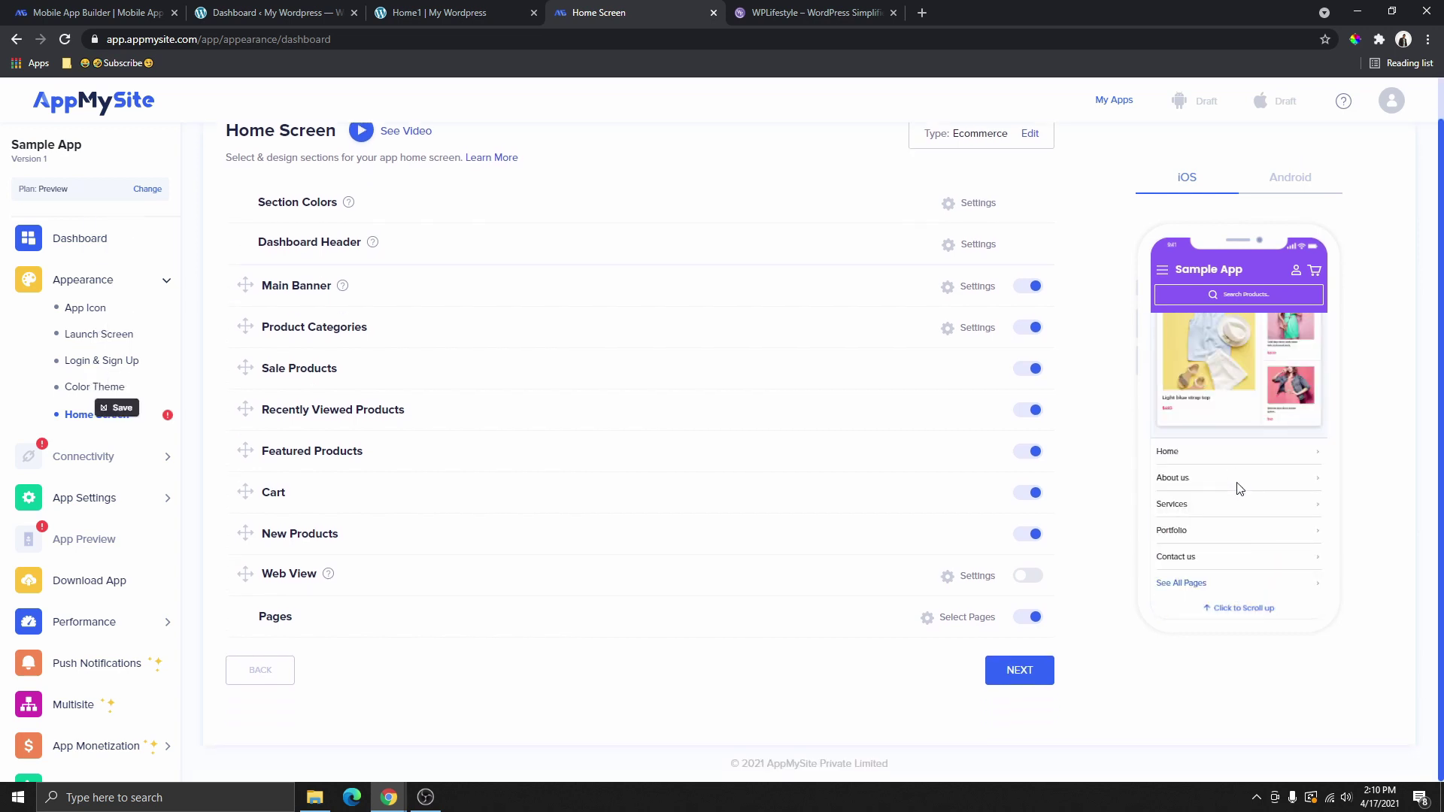
scroll(1203, 421, "up", 10)
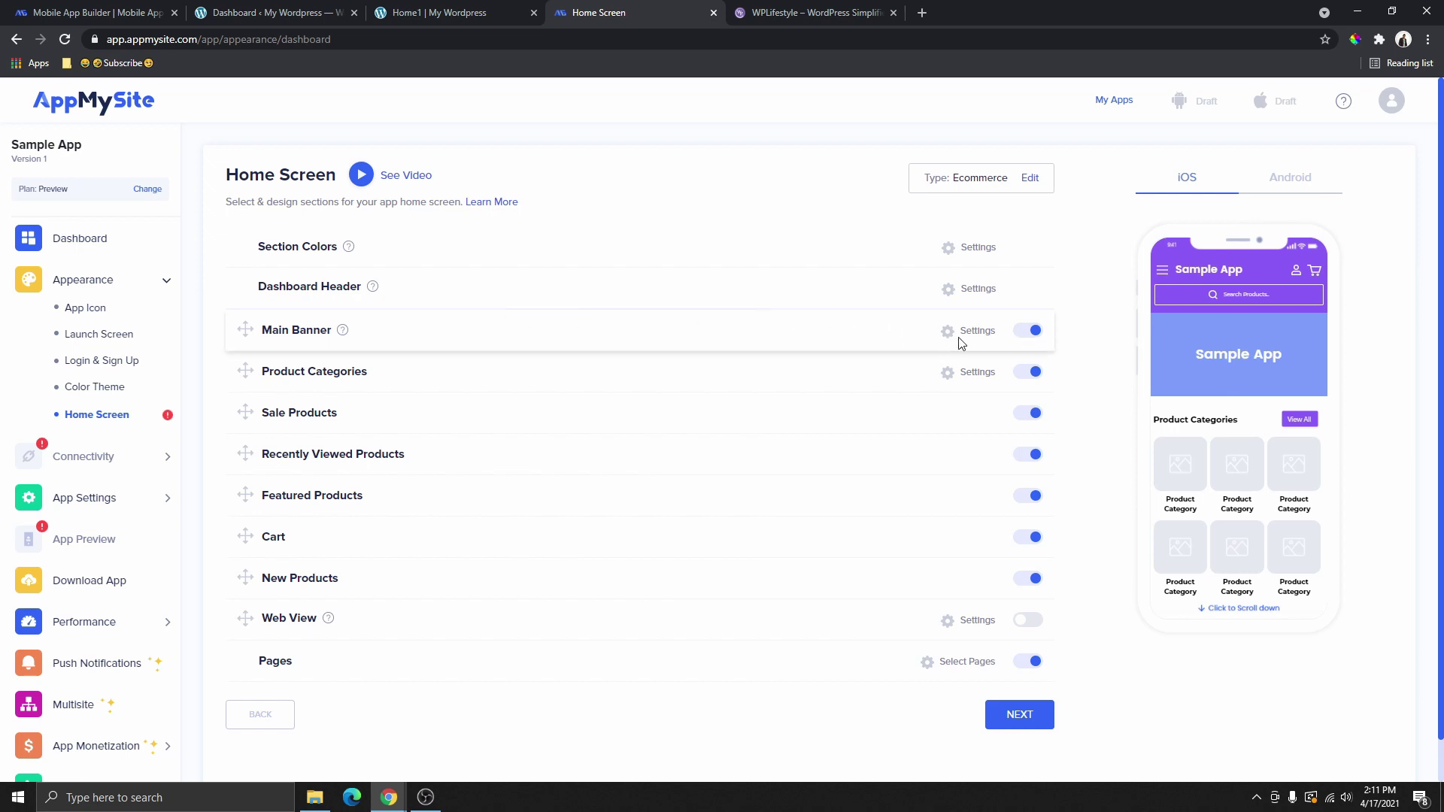
left_click(969, 251)
scroll(842, 508, "down", 3)
scroll(816, 451, "up", 3)
left_click(972, 249)
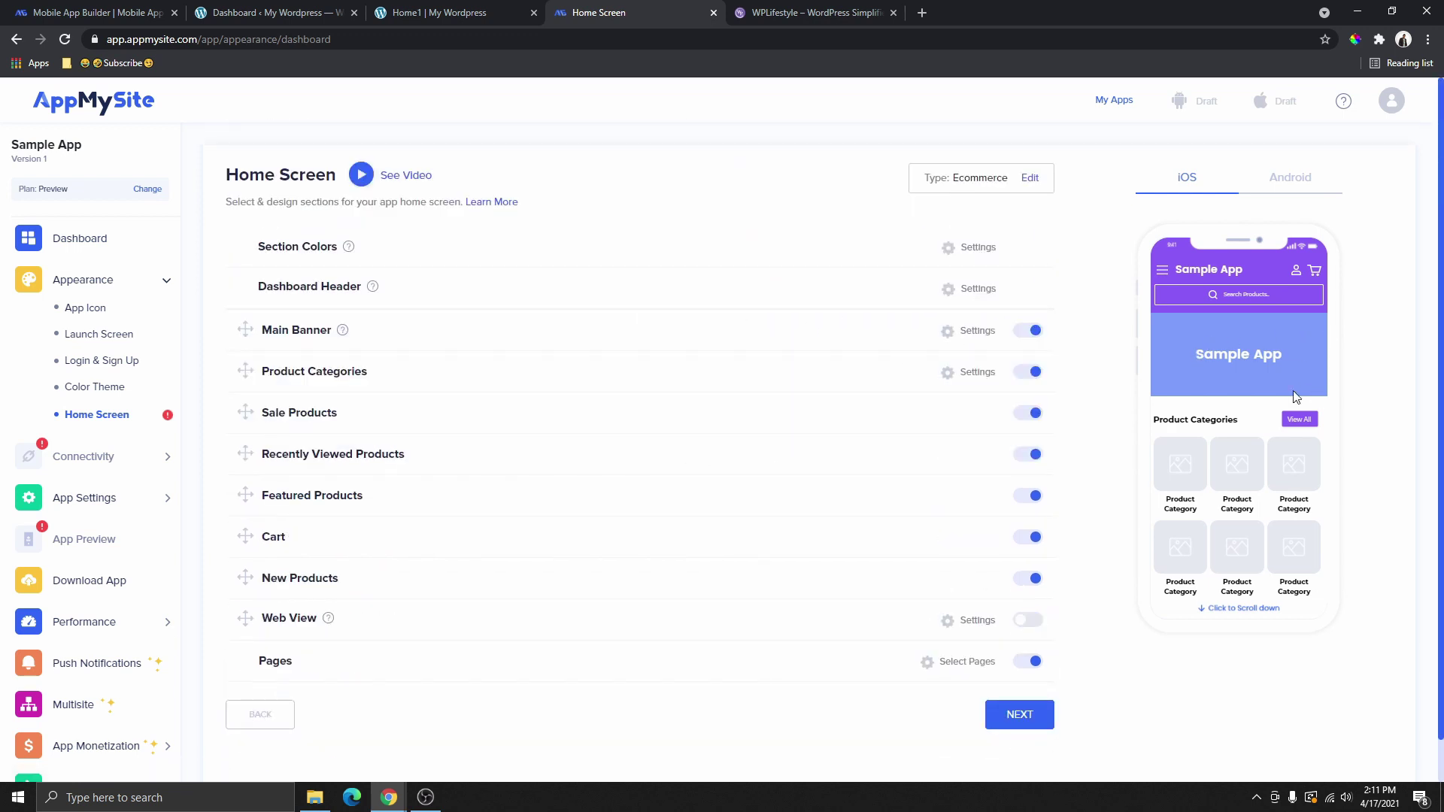
Set the solid color of the home screen's Main Banner to #8b5cf9.
left_click(969, 331)
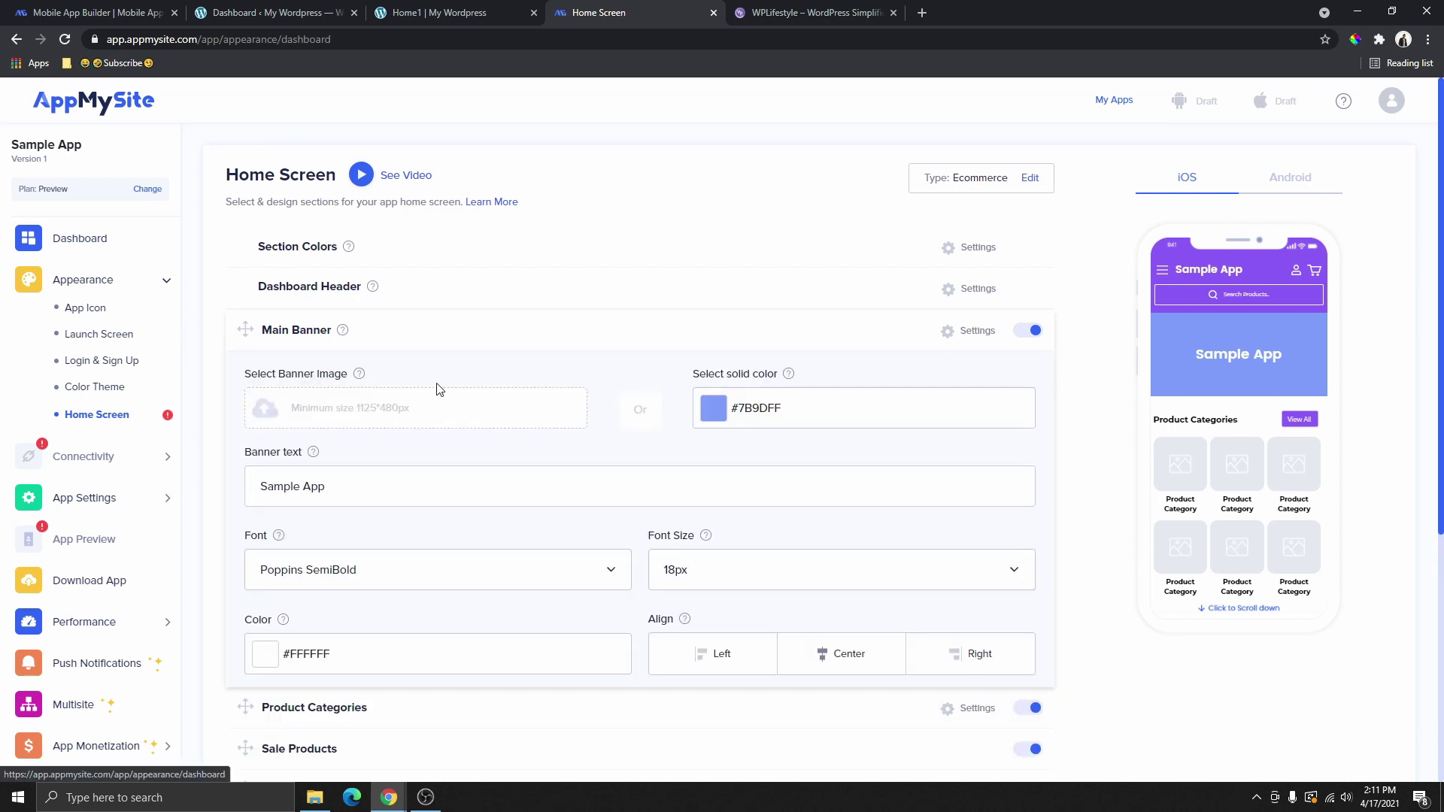
scroll(1221, 380, "down", 1)
left_click(713, 333)
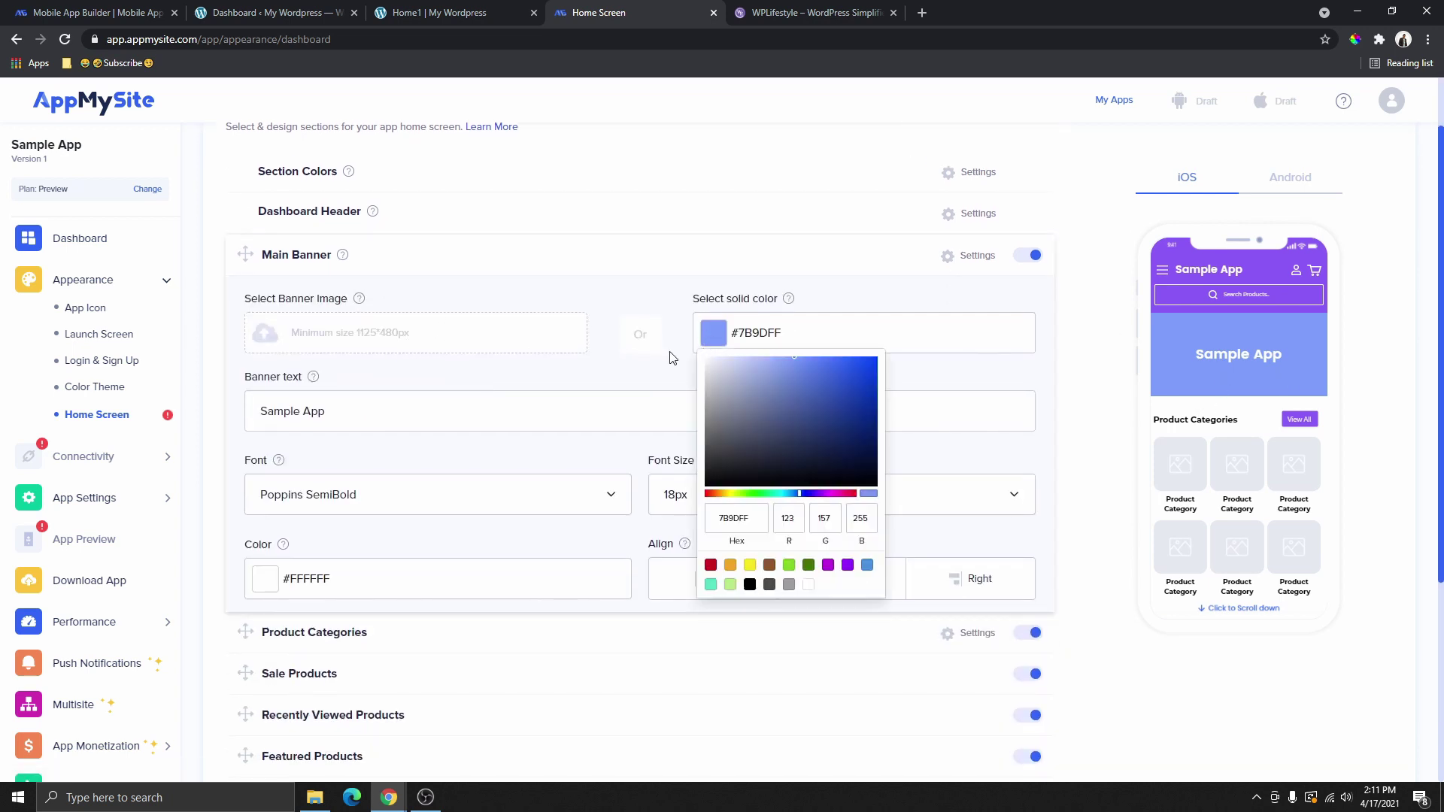
left_click(765, 513)
left_click_drag(770, 510, 703, 532)
right_click(727, 516)
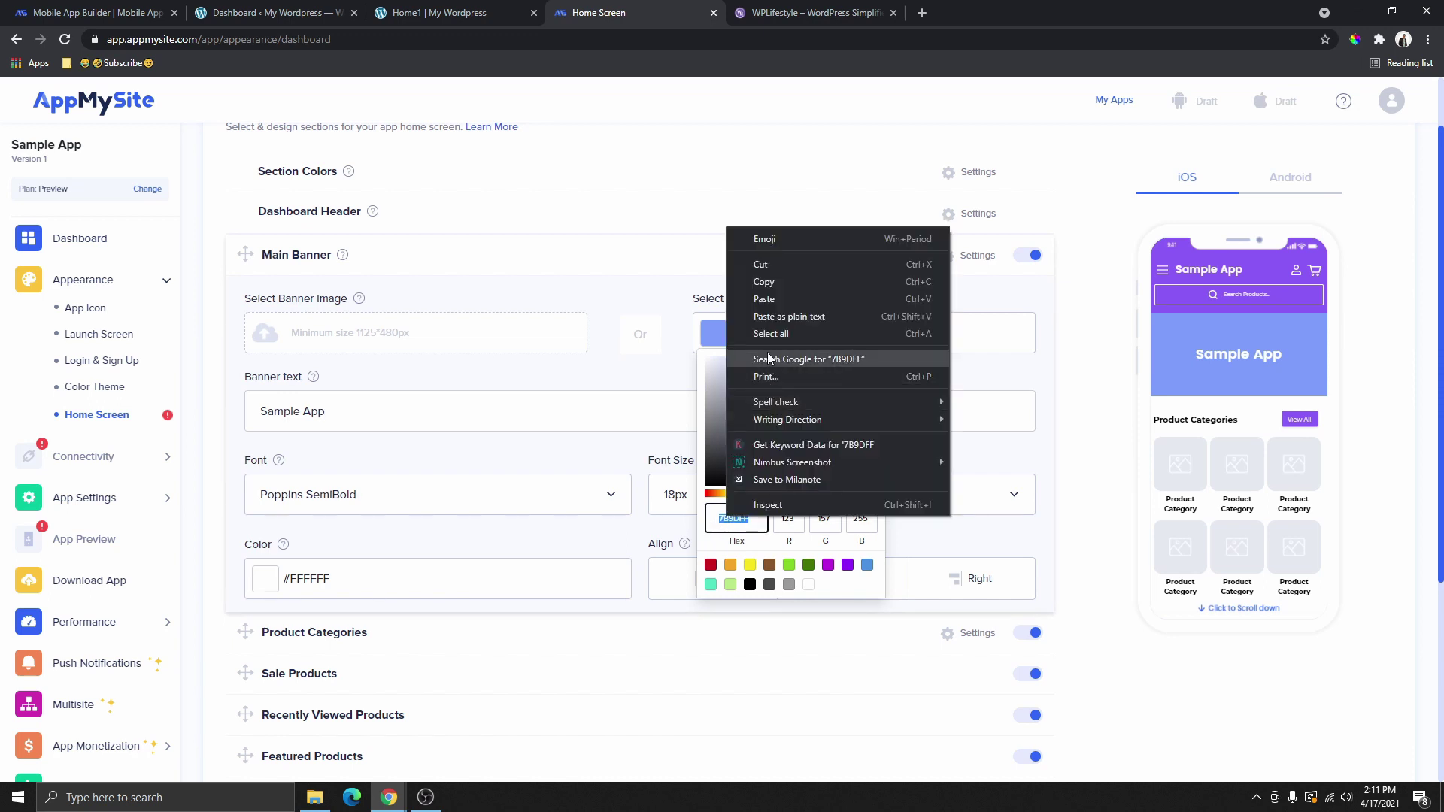
left_click(775, 297)
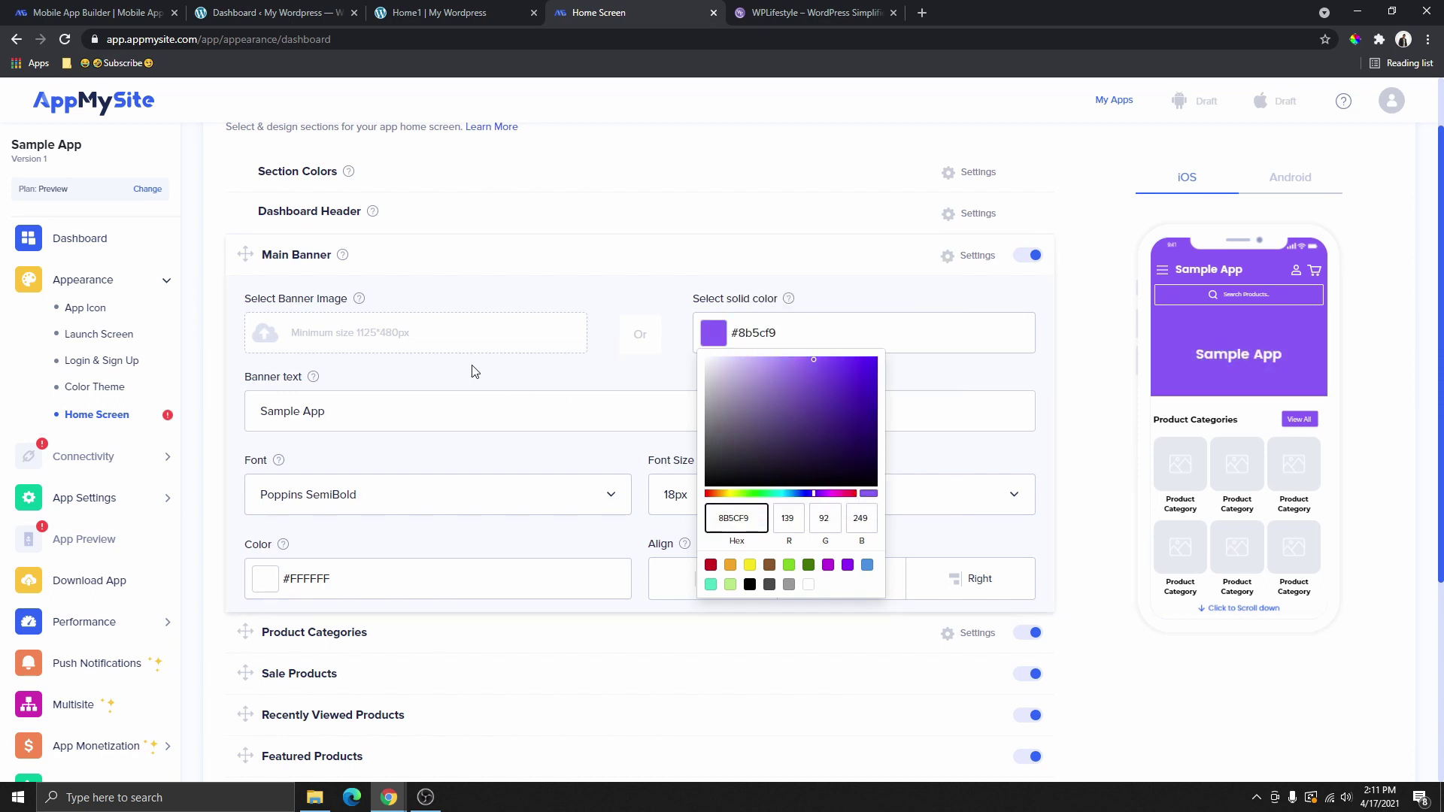
Use the library image of a gray and white bird with an open beak as the Main Banner's image.
left_click(410, 335)
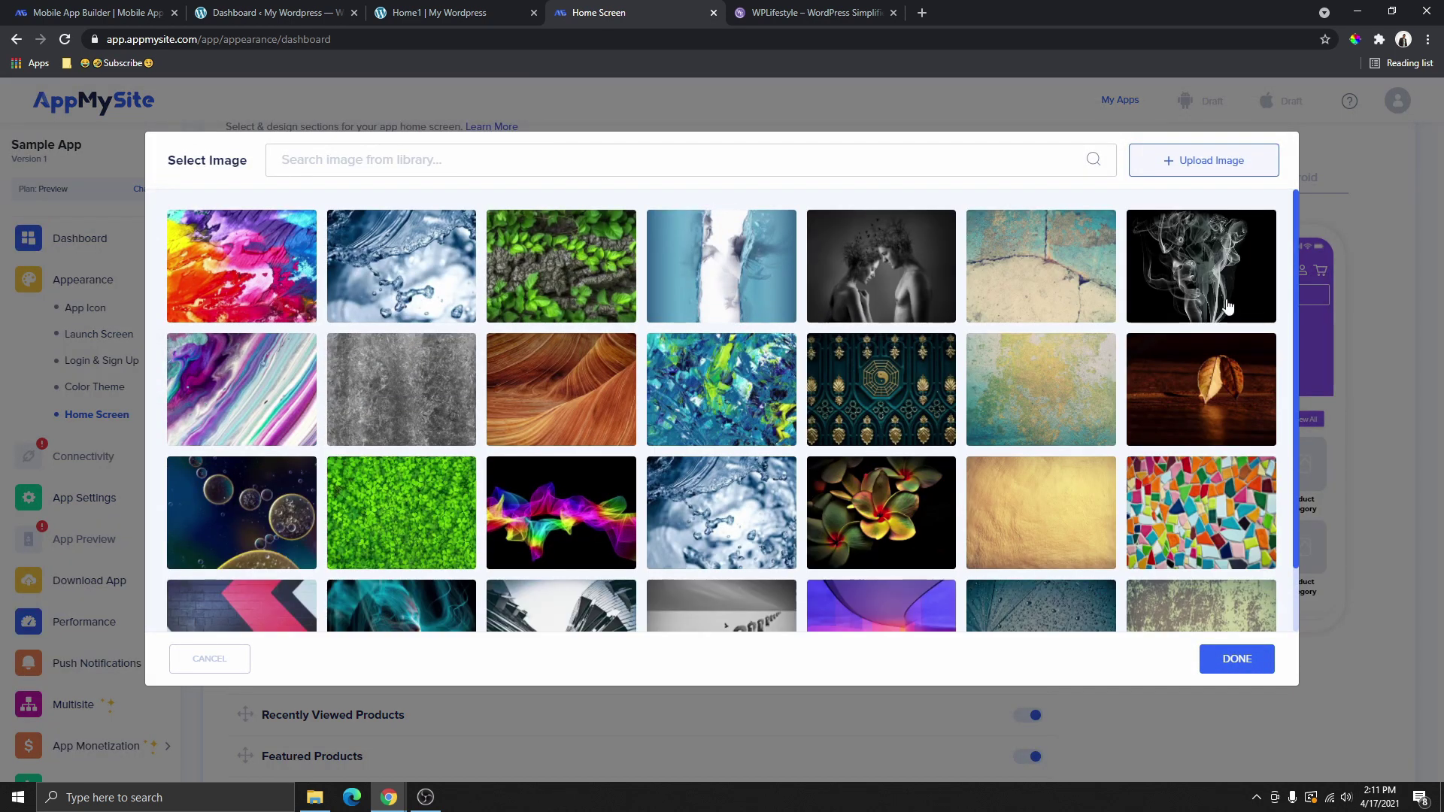
scroll(865, 376, "down", 1)
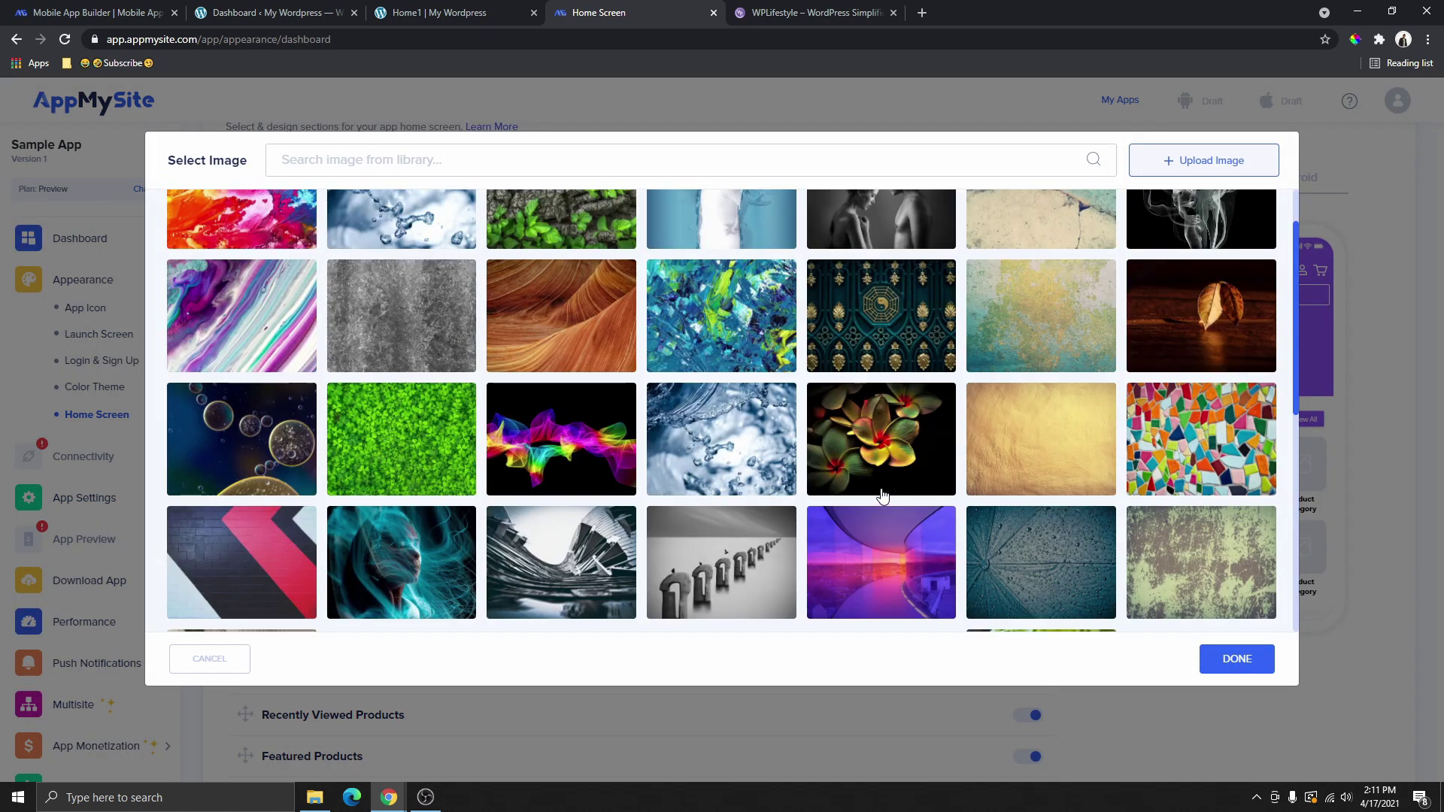
scroll(884, 485, "down", 3)
scroll(846, 493, "up", 4)
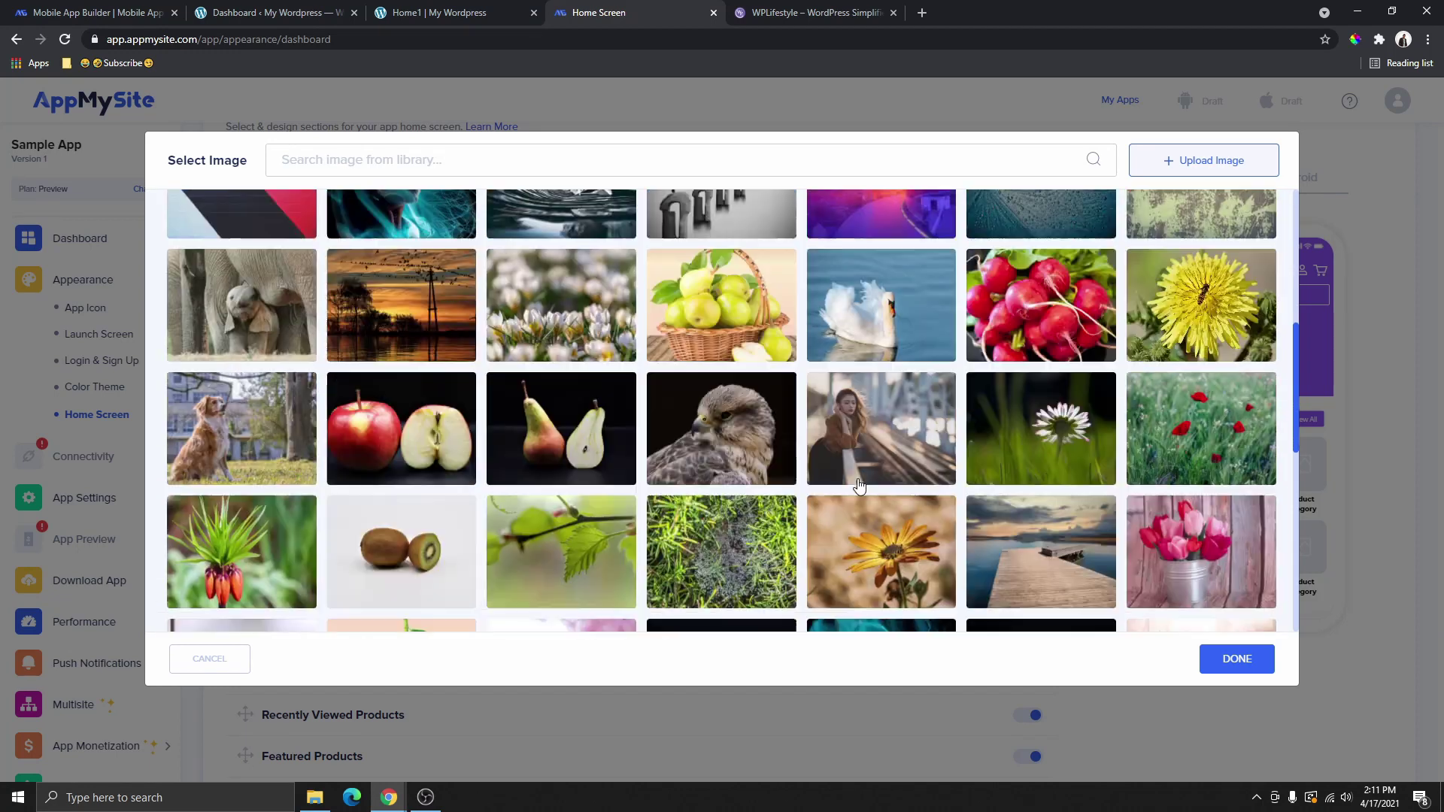
scroll(865, 504, "down", 5)
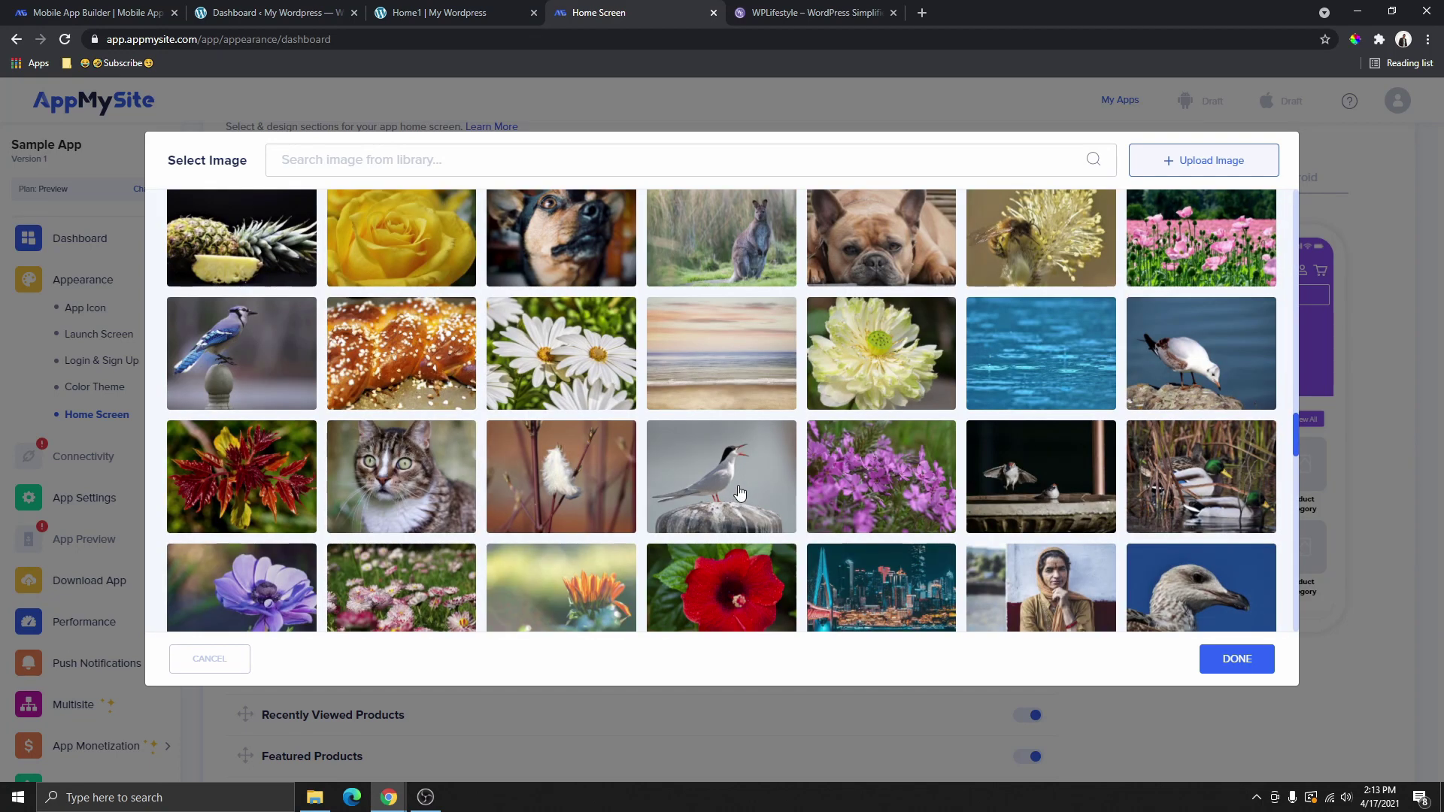
left_click(740, 499)
left_click(1250, 659)
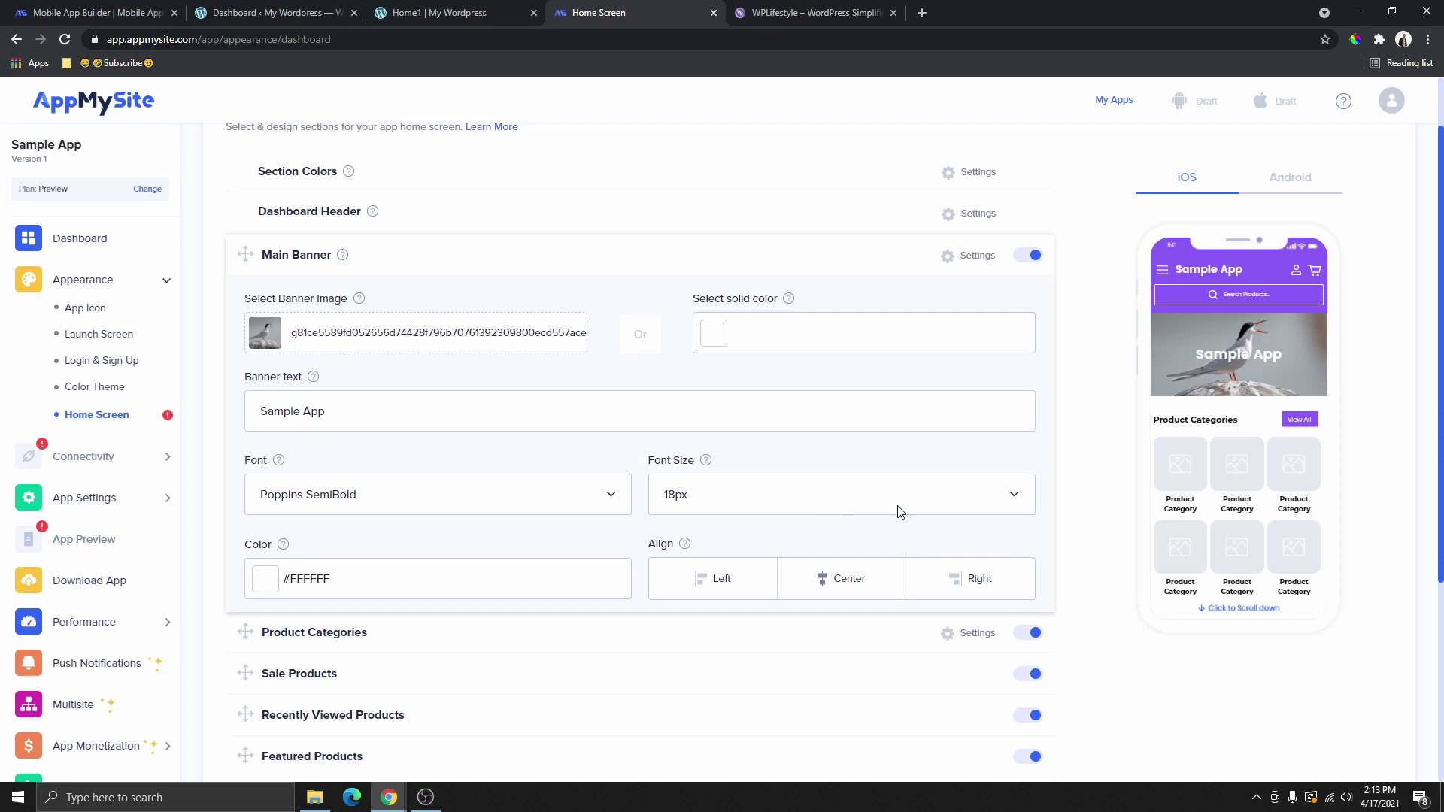
Try #8b5cf9 as the color of the Main Banner's text.
scroll(835, 440, "down", 1)
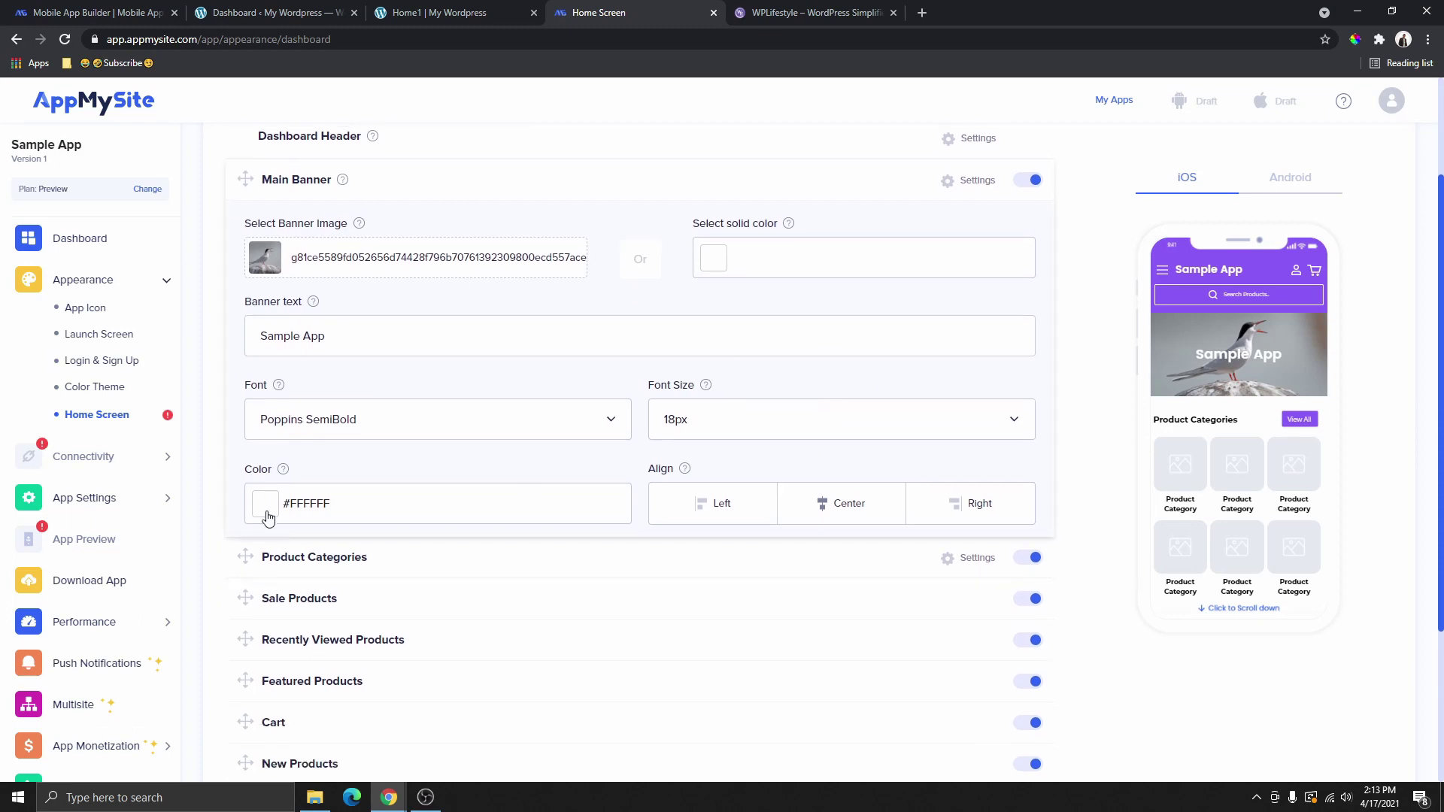
left_click(267, 505)
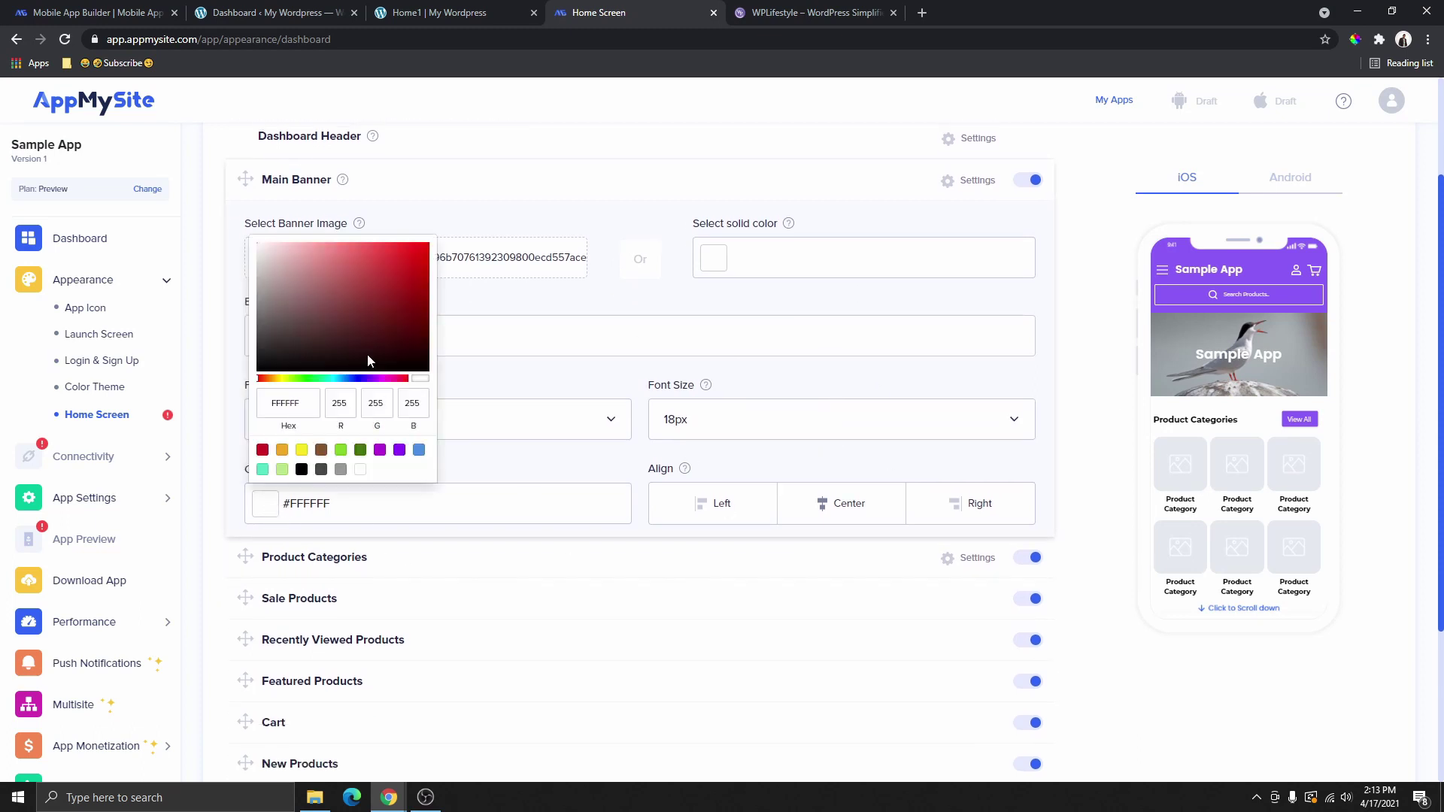
double_click(307, 402)
type("8b5cf9")
left_click(1258, 382)
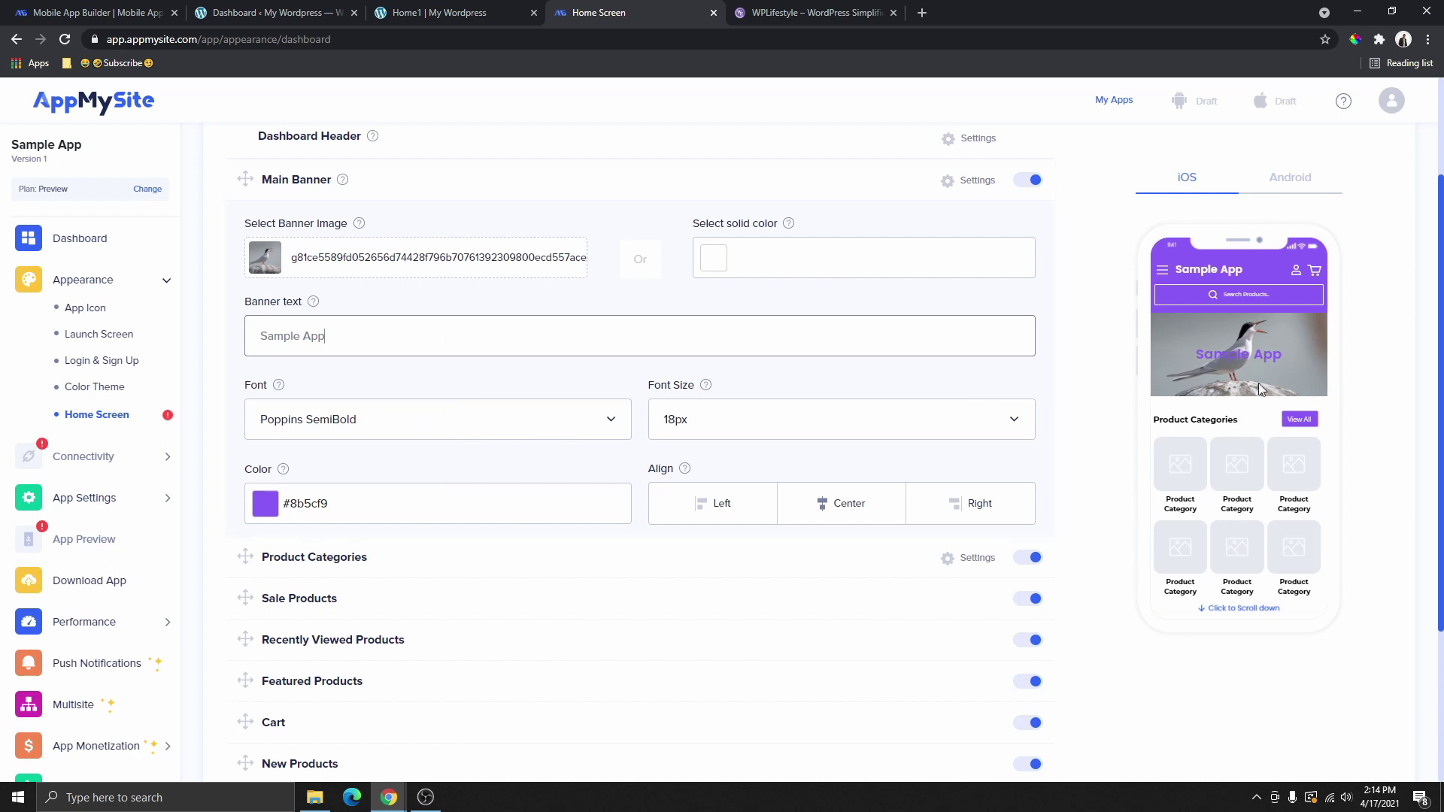
Set the font size of the Main Banner's text to 24px.
scroll(1218, 361, "down", 2)
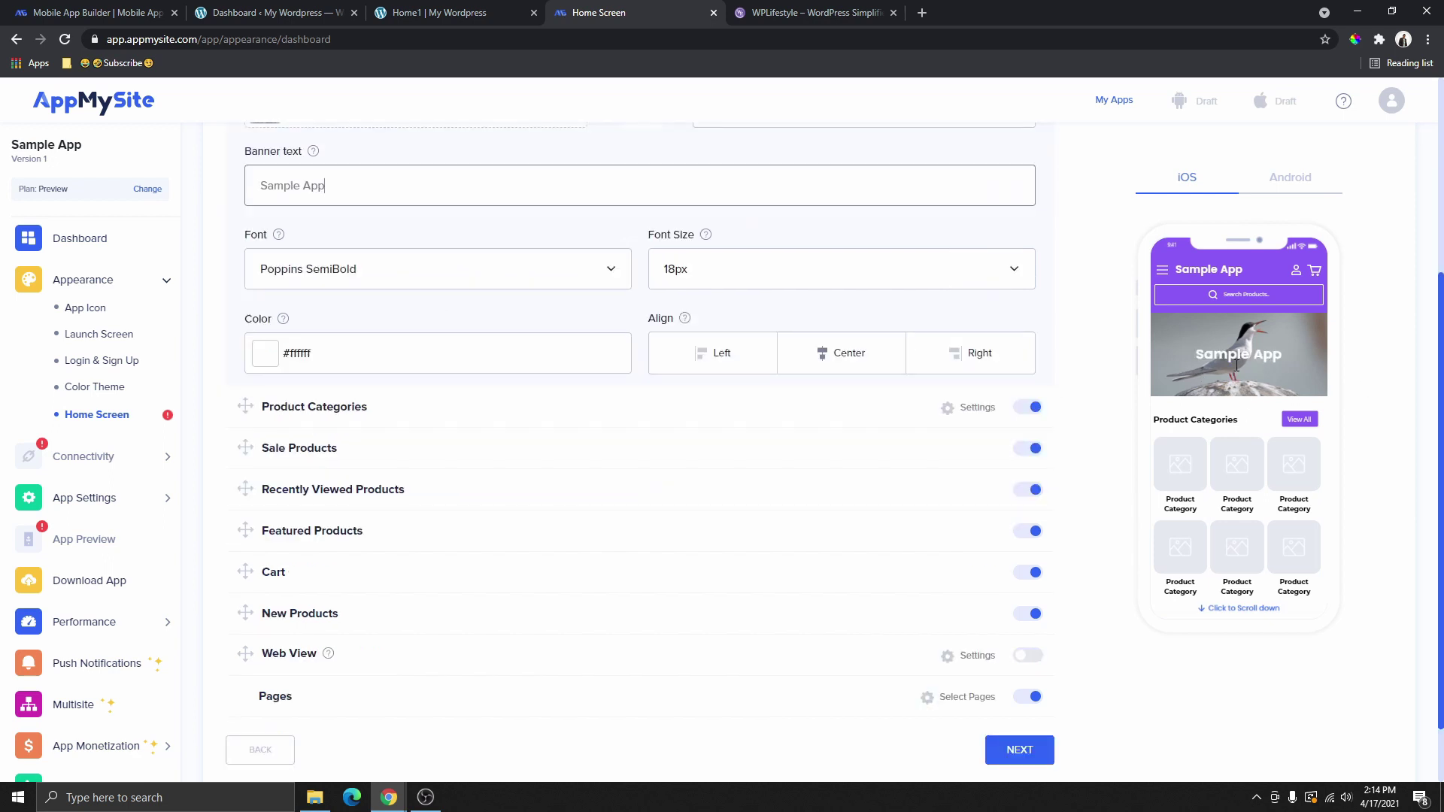
left_click(791, 260)
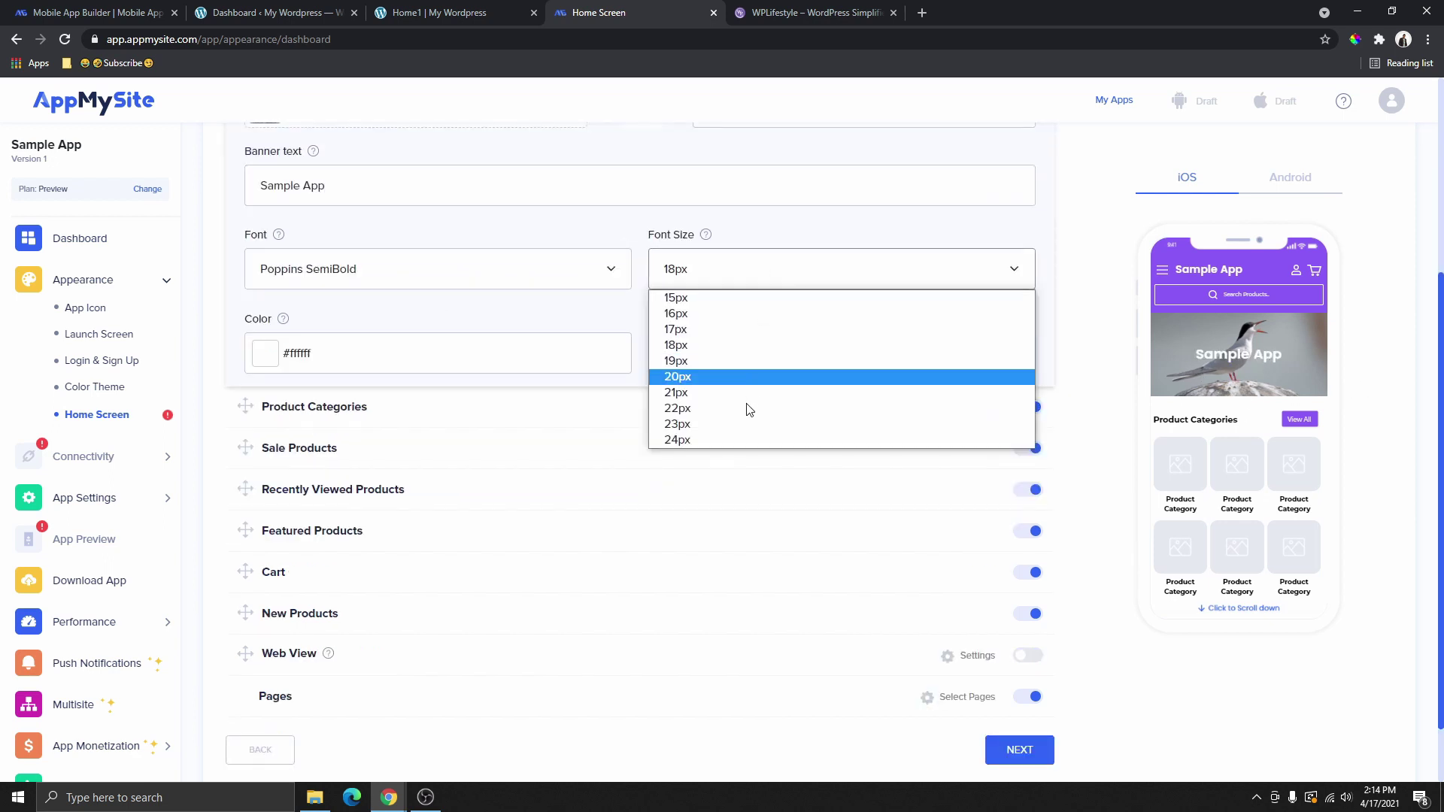
left_click(704, 439)
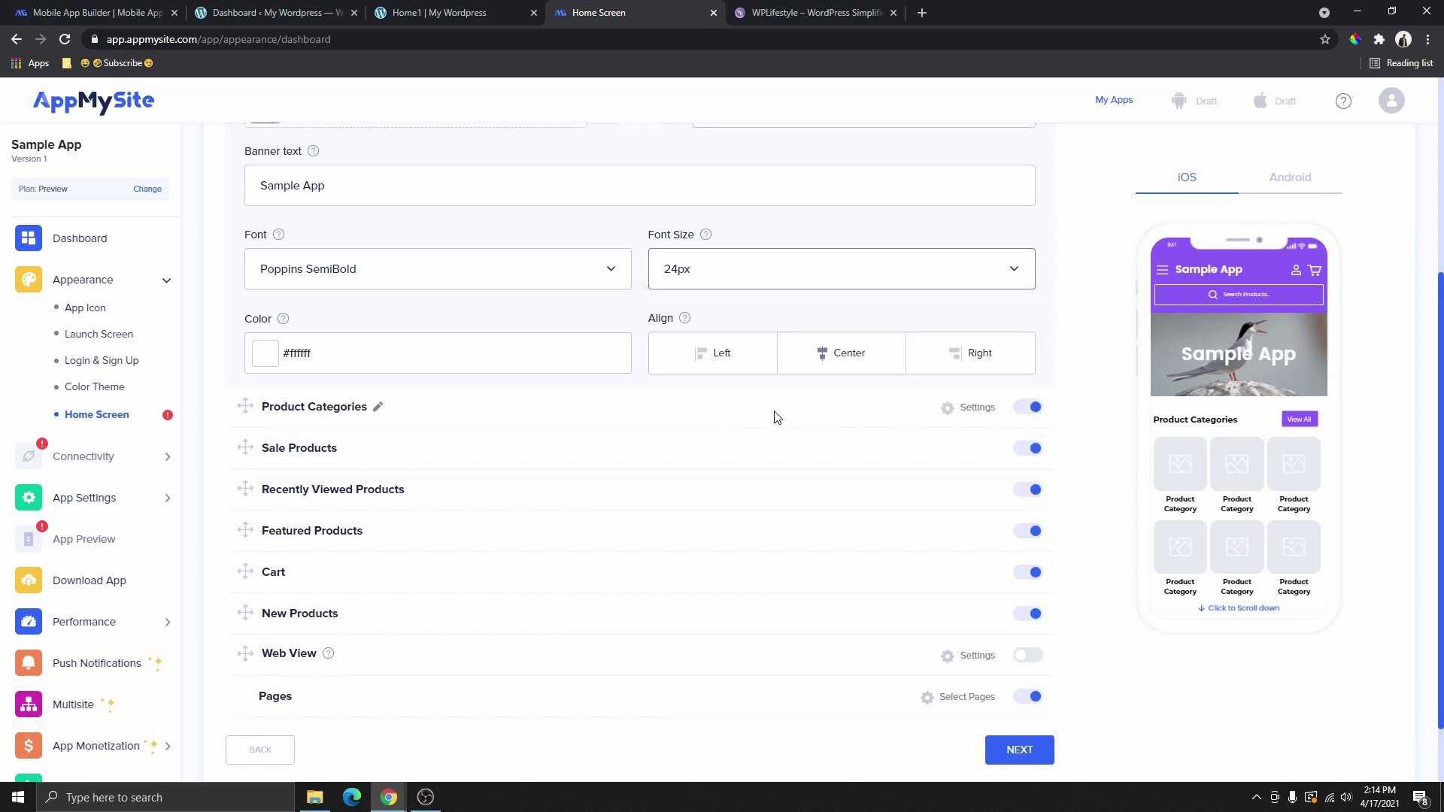
Try the left and right alignments on the Main Banner's text and return it to center.
left_click(731, 356)
left_click(850, 364)
left_click(977, 352)
left_click(854, 369)
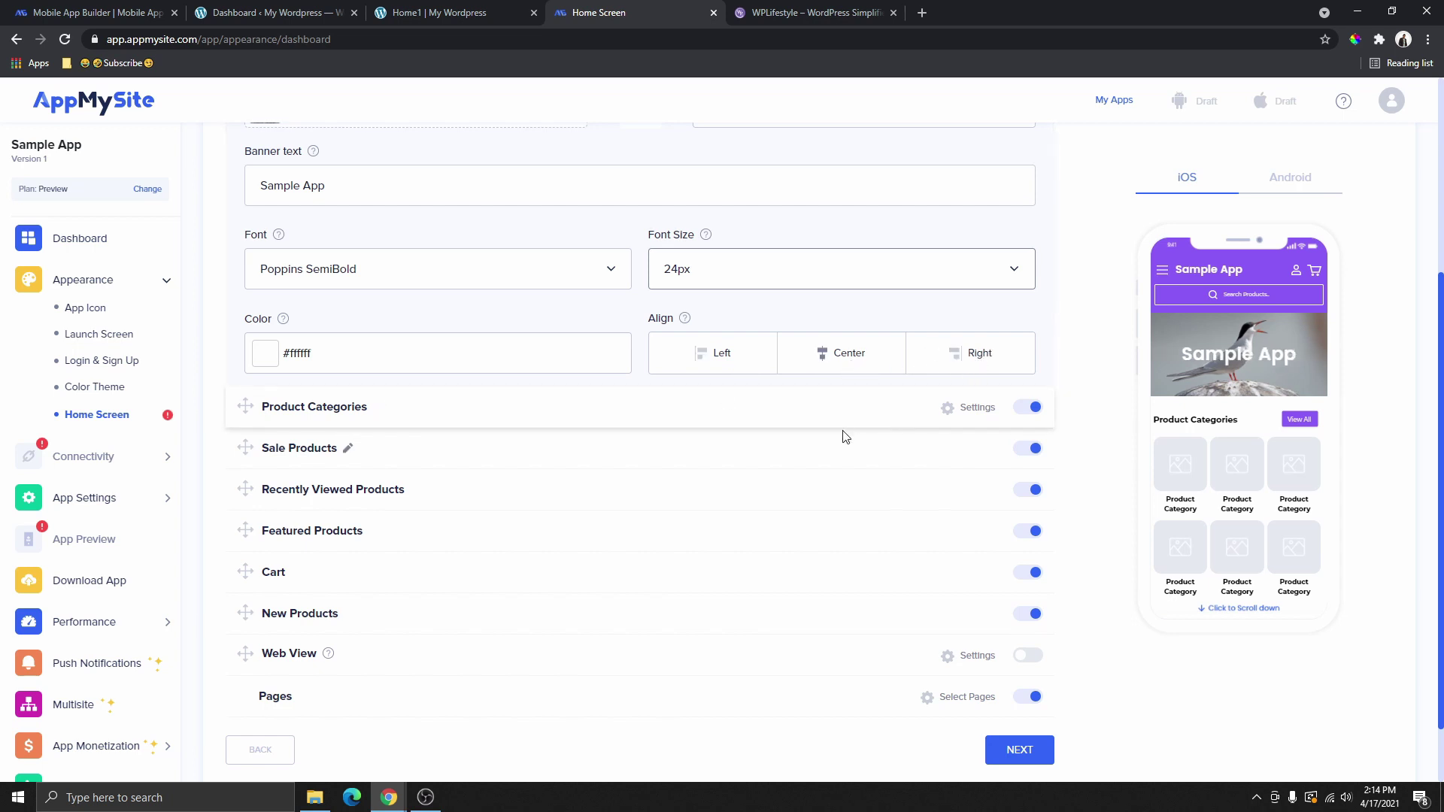
Set the text color of the home screen's Product Categories section to #8b5cf9.
left_click(959, 407)
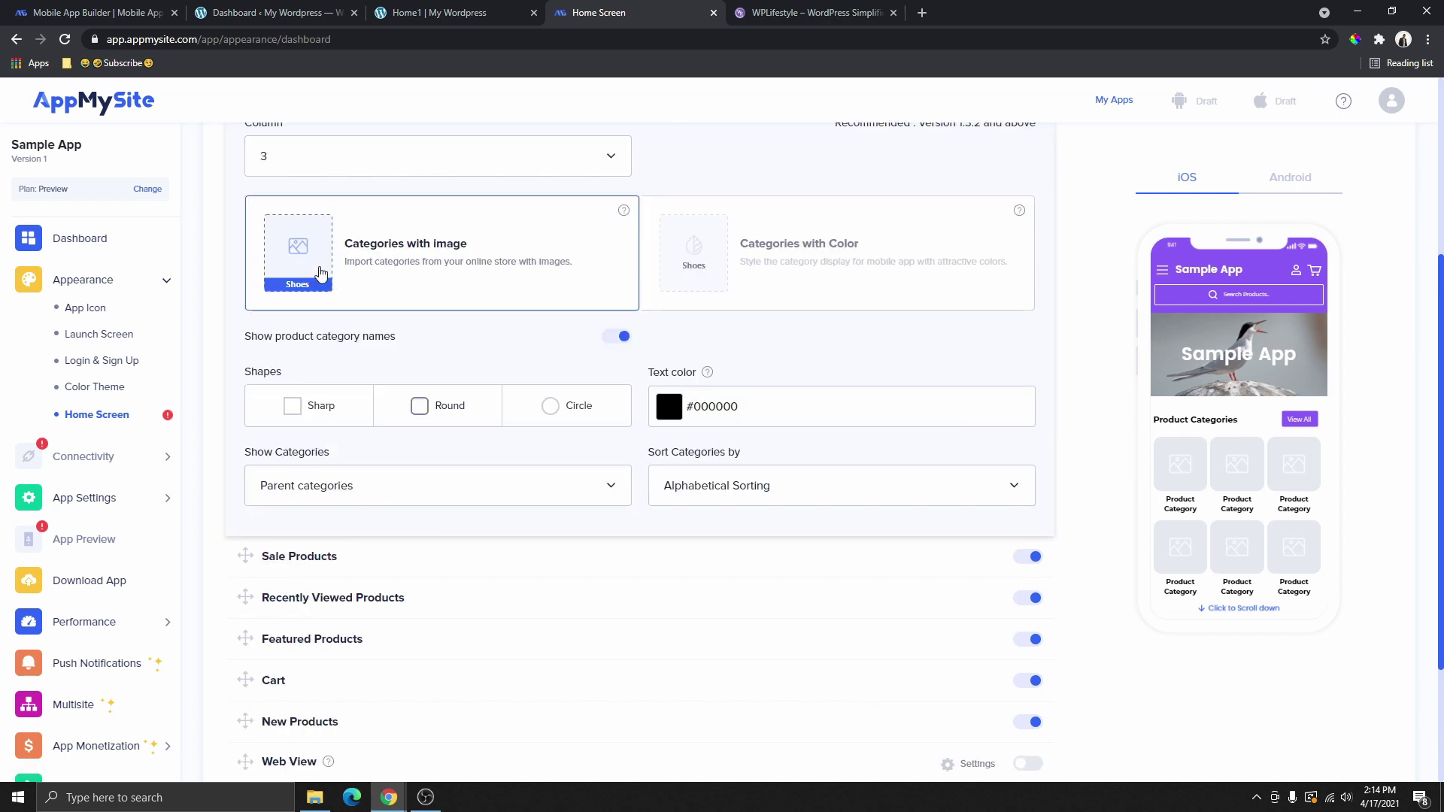
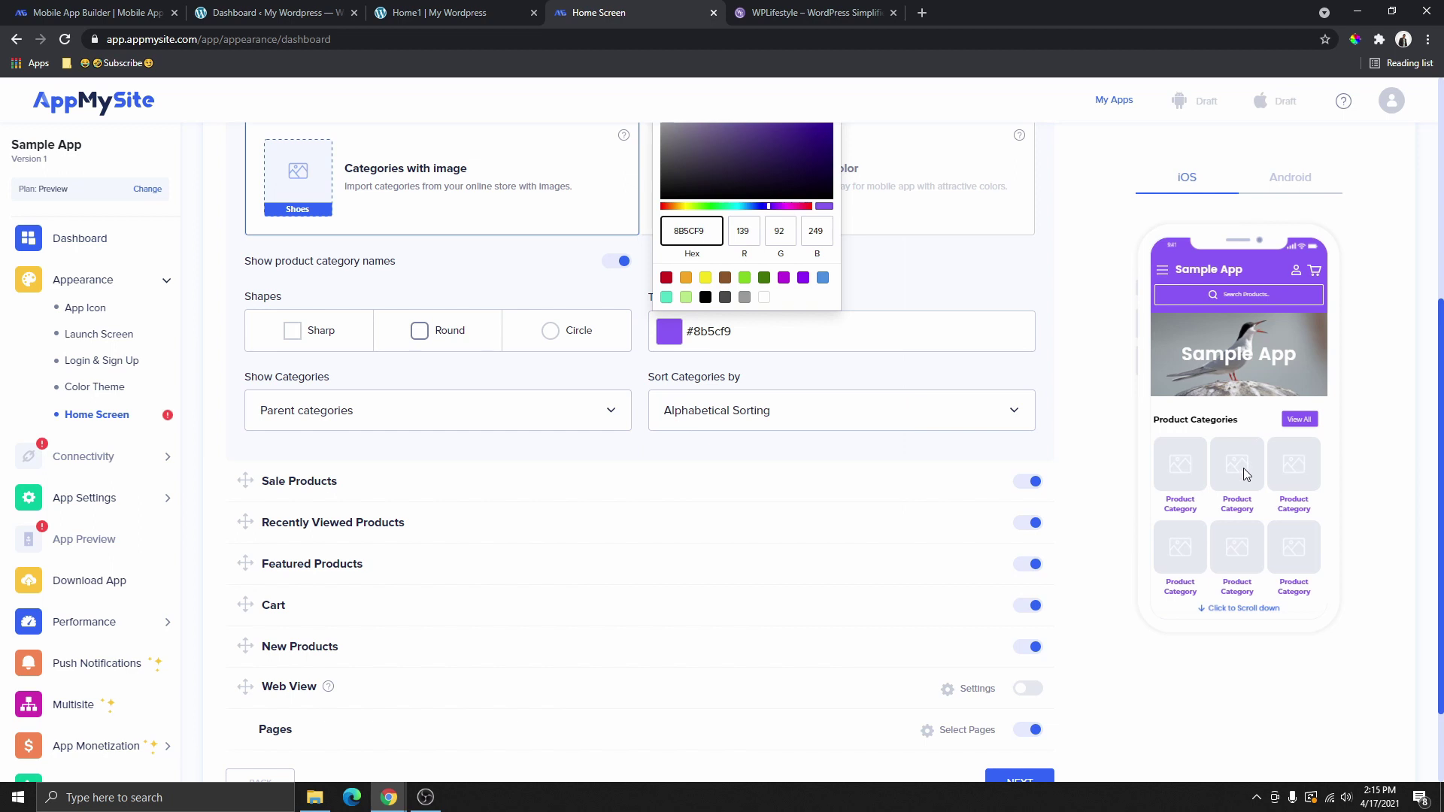
left_click(846, 596)
scroll(1132, 574, "up", 2)
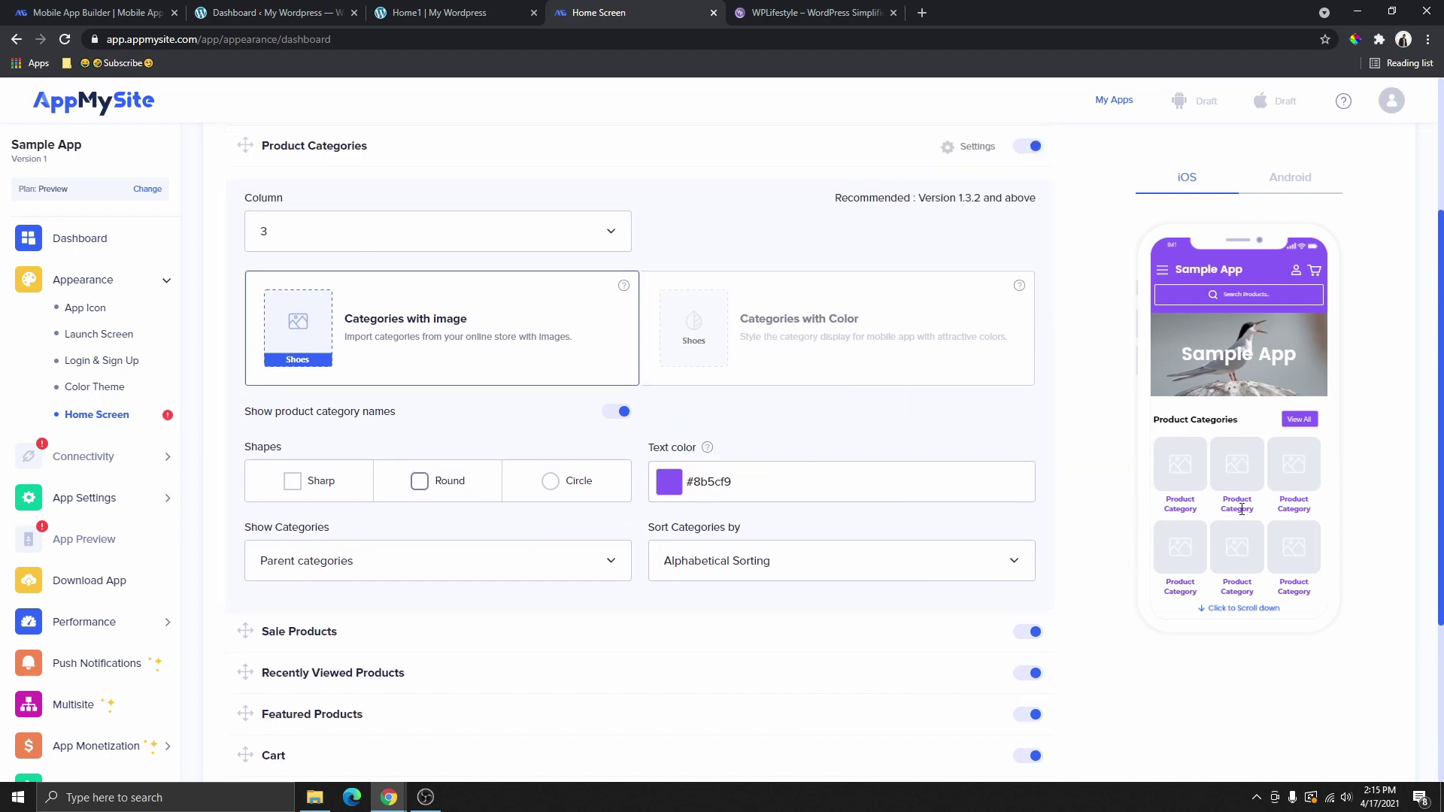
Try hiding the product category names, show them again, and open the Show Categories options.
left_click(613, 412)
left_click(613, 412)
scroll(459, 418, "down", 2)
left_click(459, 418)
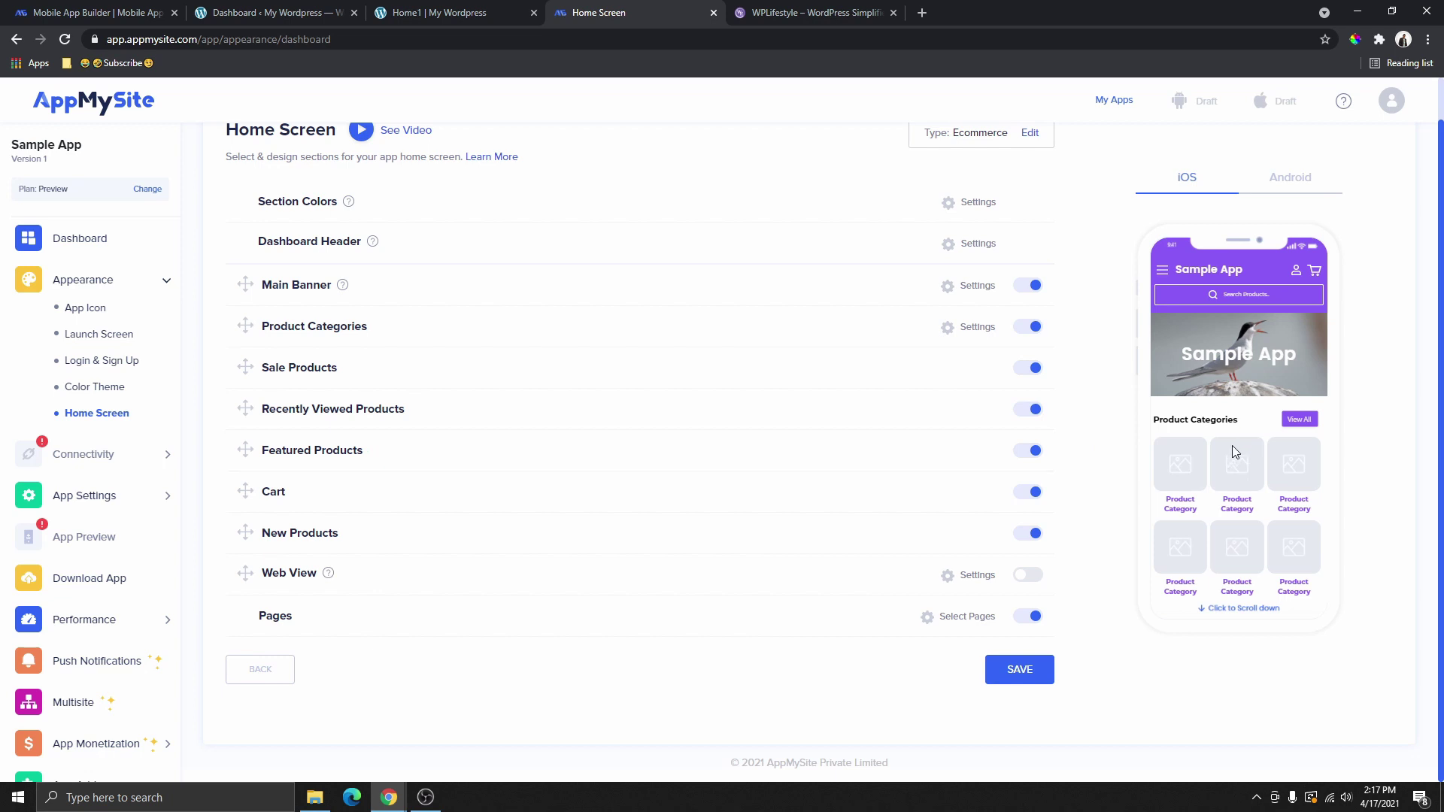
Disable the Sale Products, Pages and Cart sections of the home screen and save the design.
scroll(1231, 446, "down", 3)
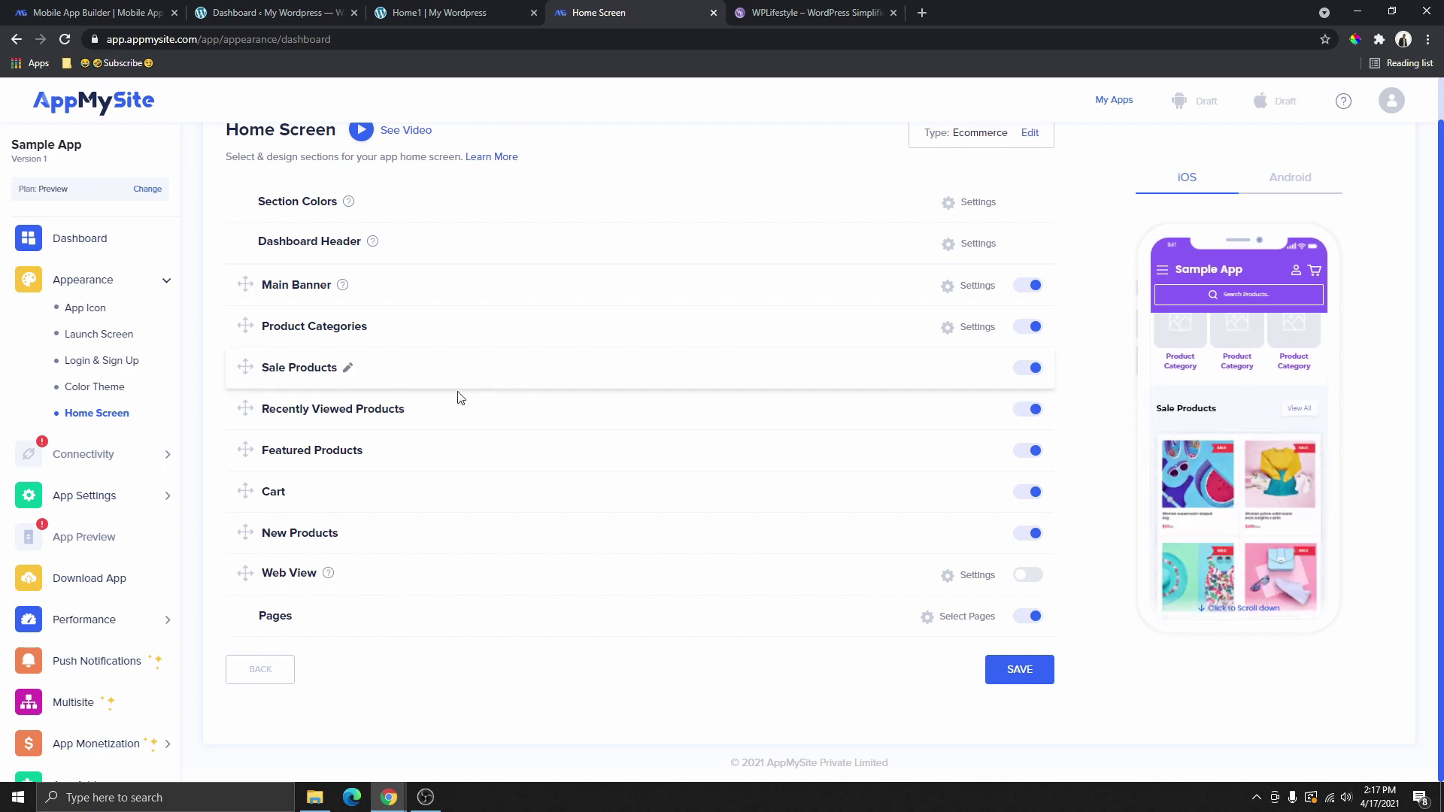
left_click(1027, 368)
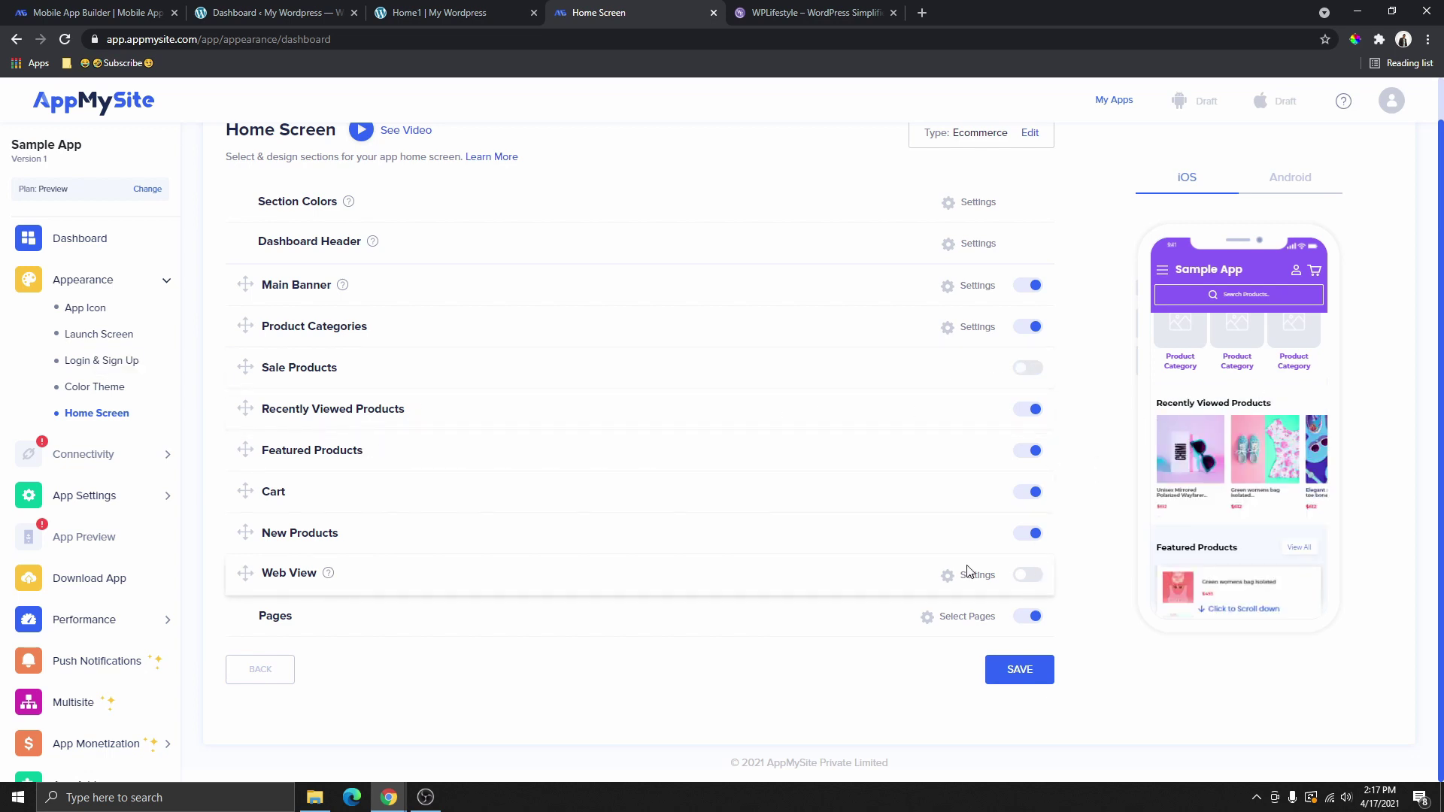
scroll(1317, 454, "down", 1)
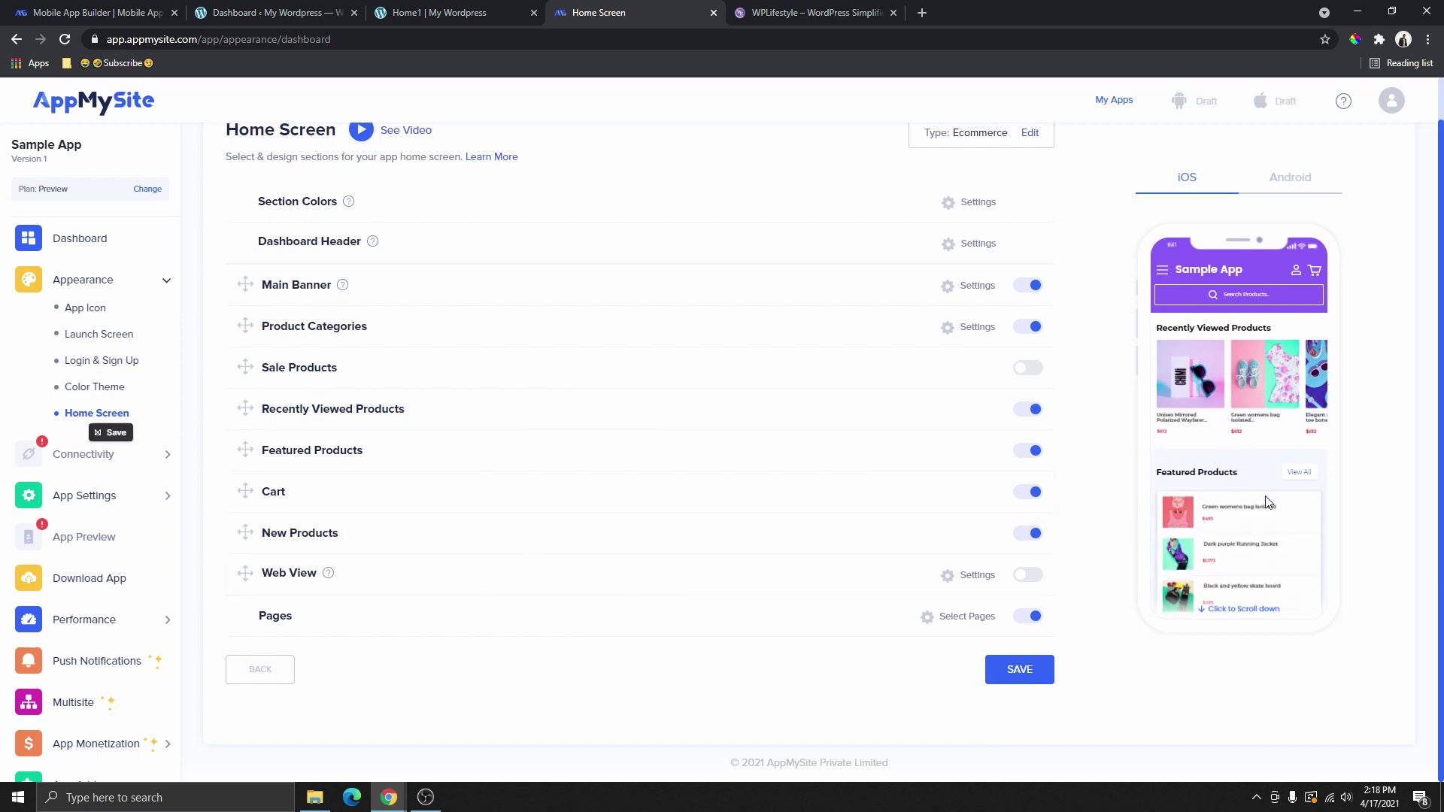
left_click(1027, 617)
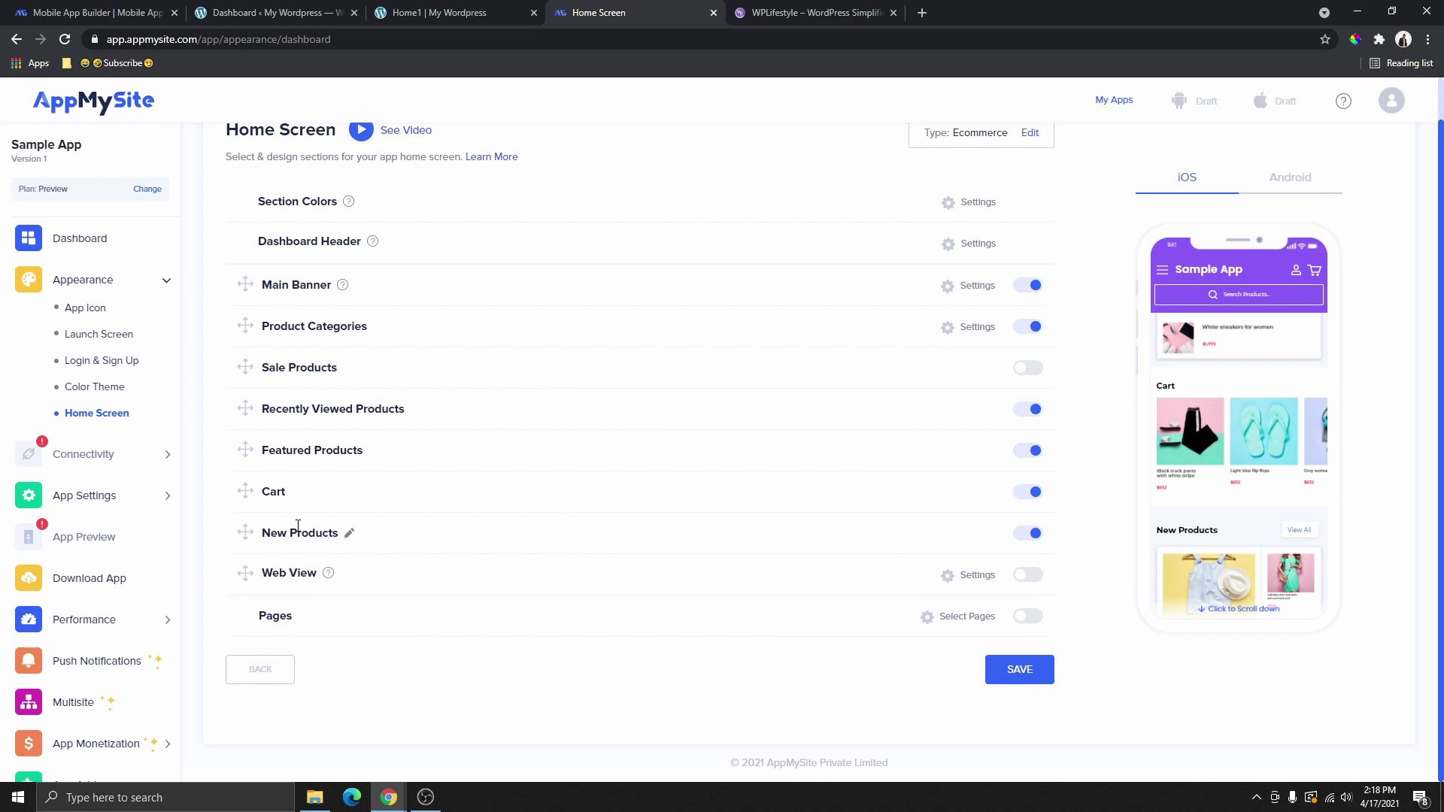
left_click(1027, 494)
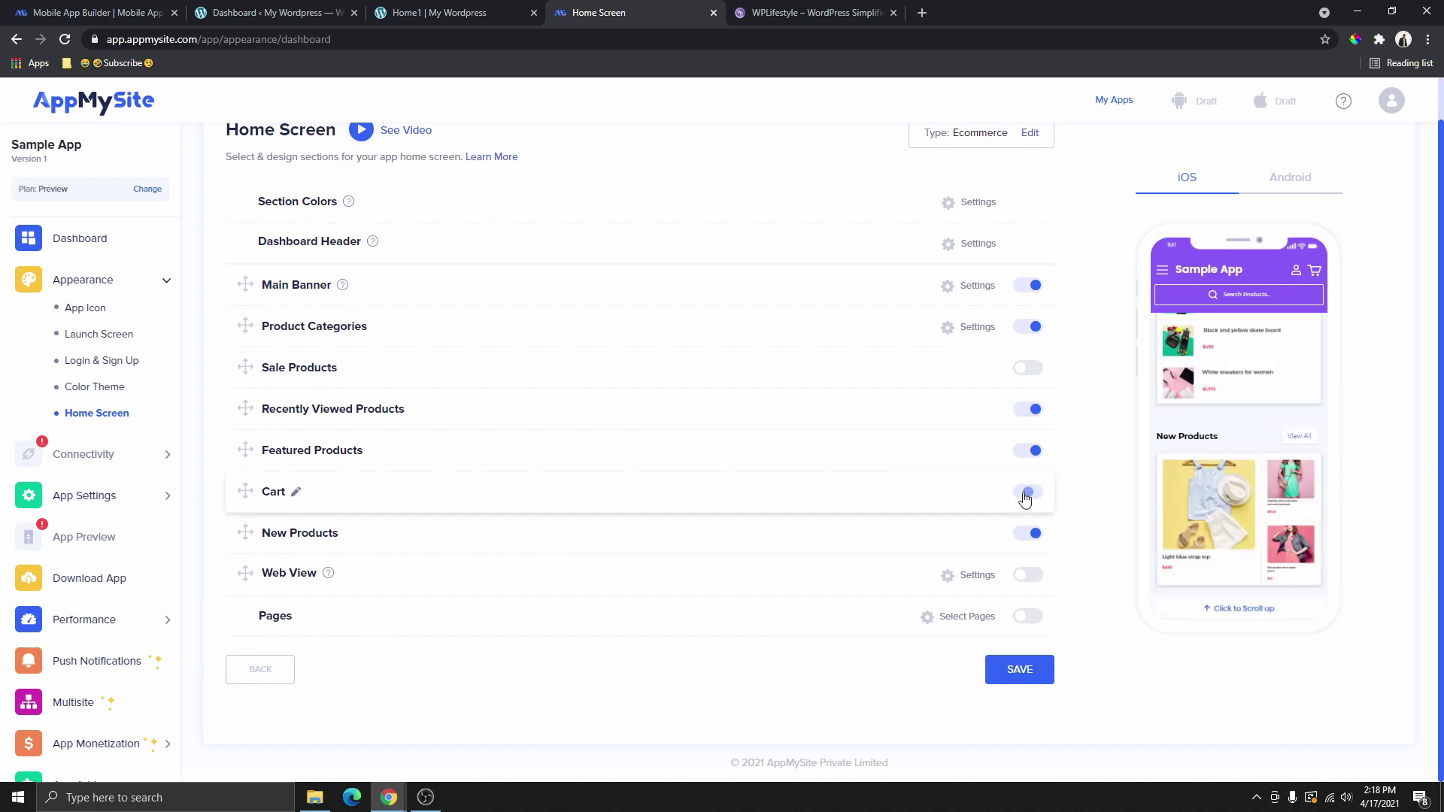
scroll(1225, 495, "up", 3)
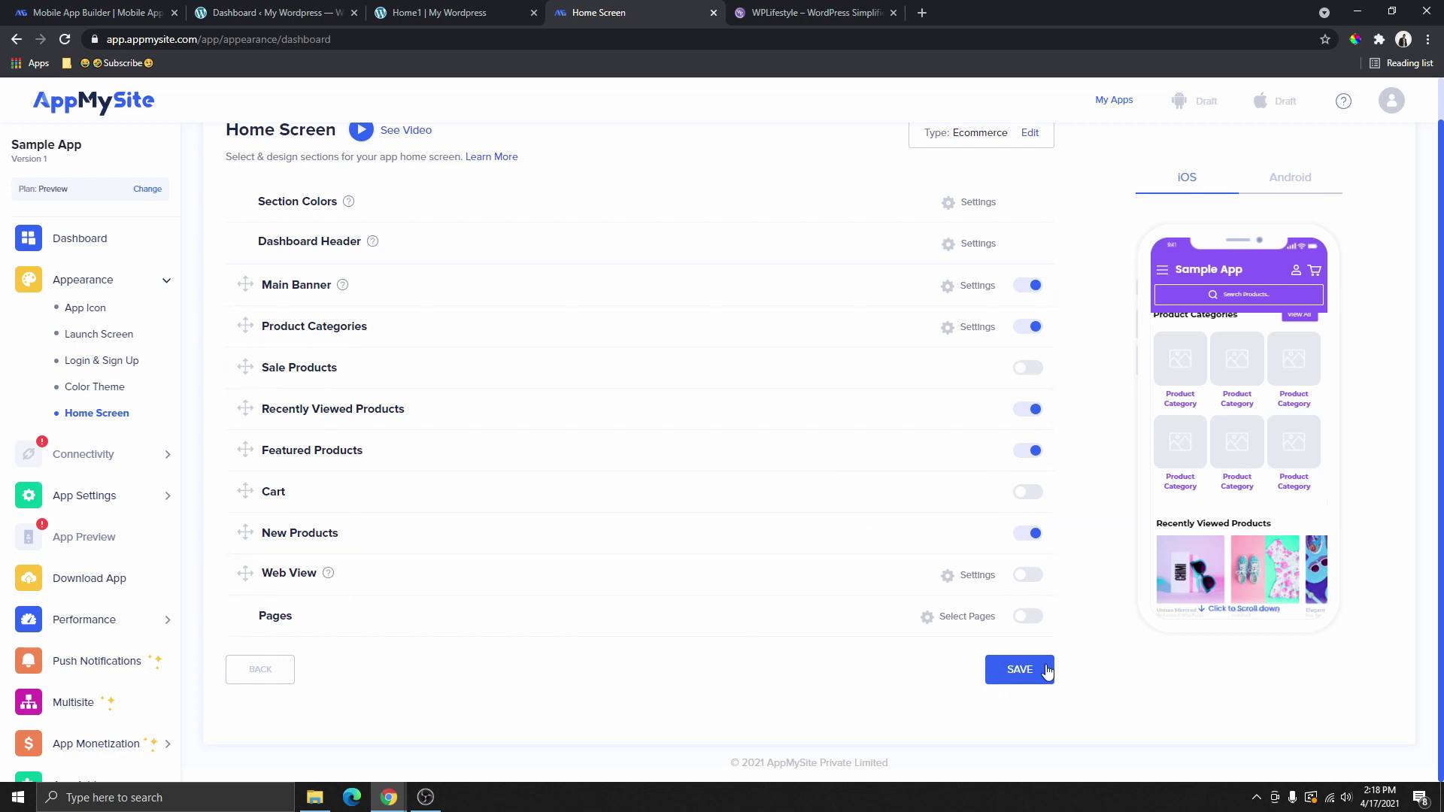
left_click(1025, 674)
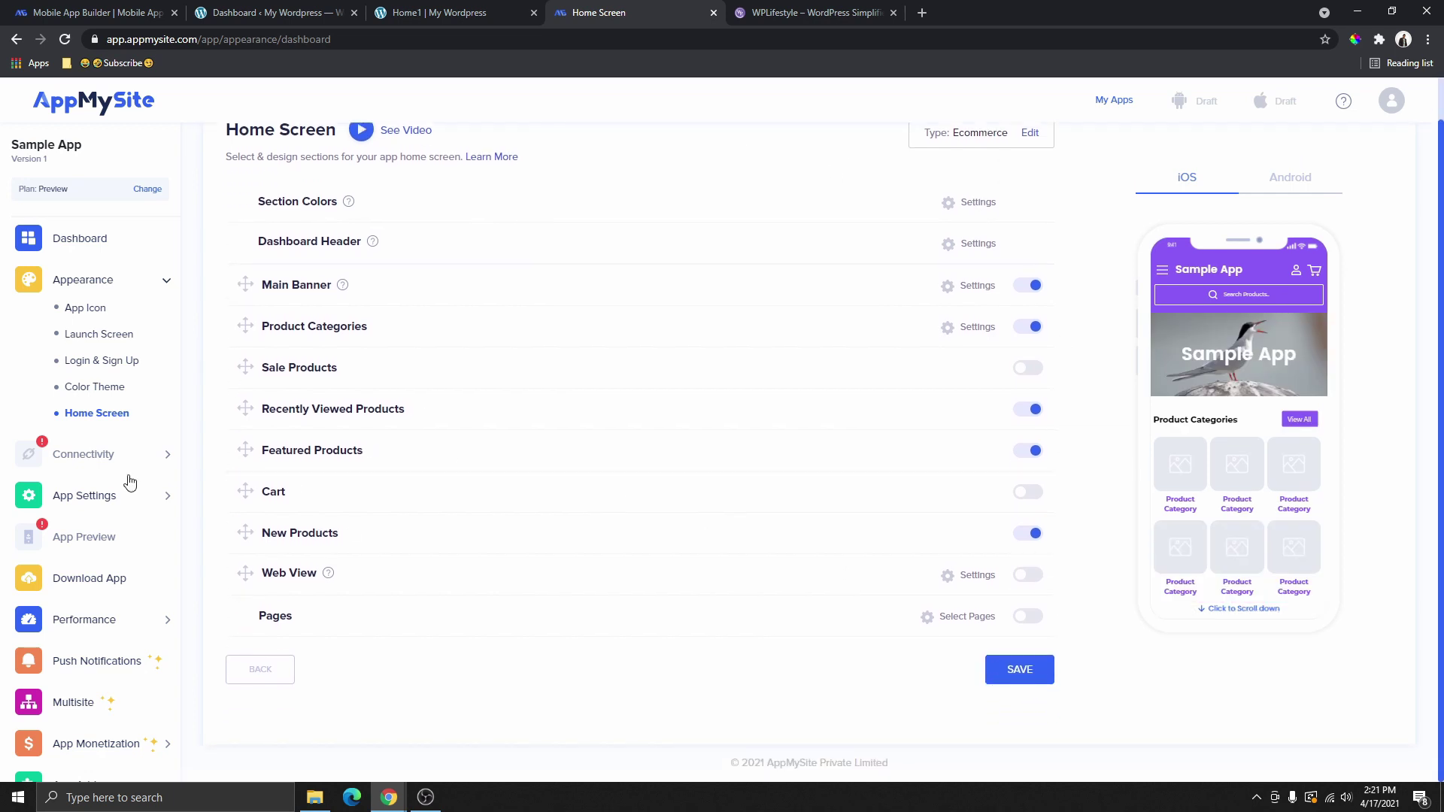
Open and refresh the API Details page under Connectivity, and read its WooCommerce key instructions and prerequisites.
left_click(79, 463)
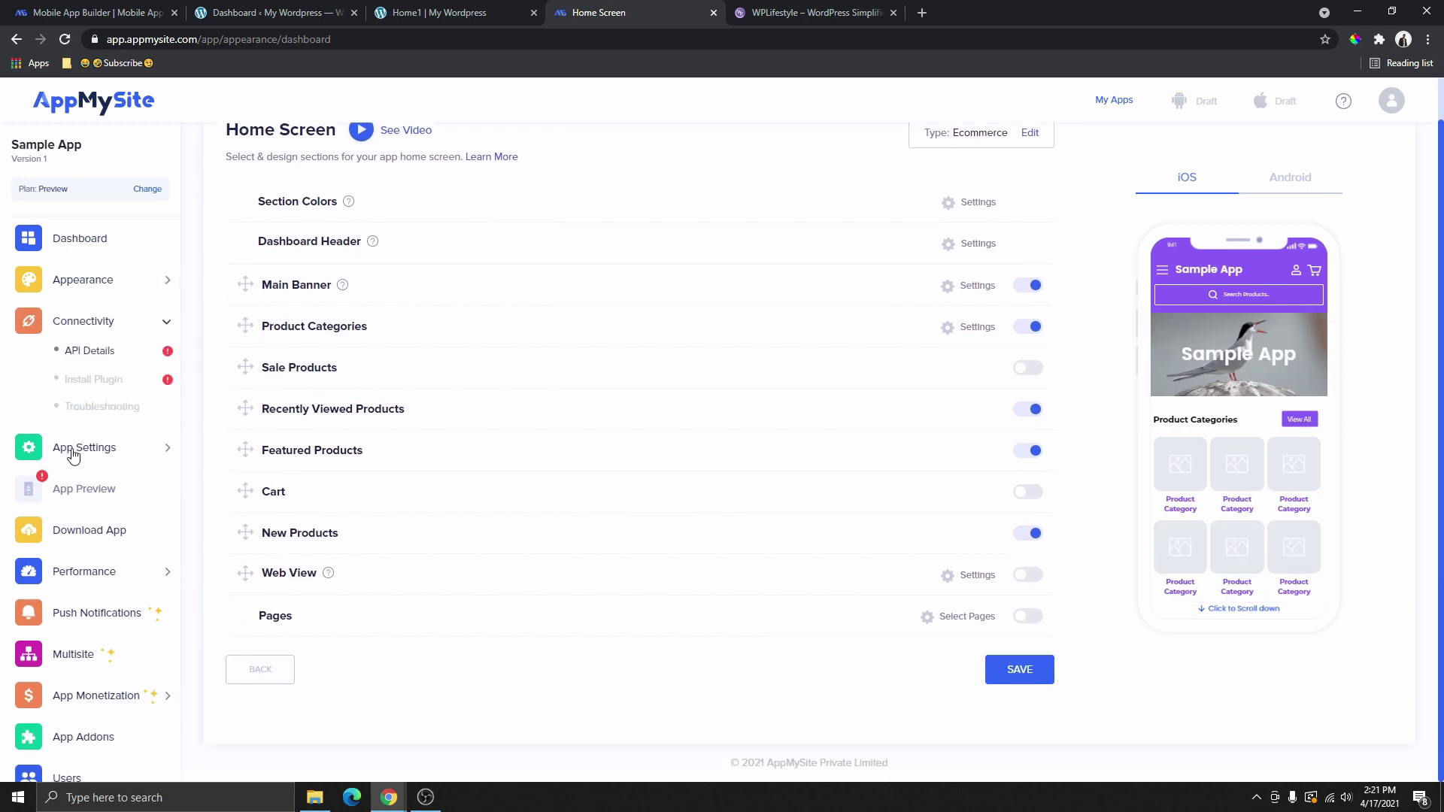
left_click(94, 352)
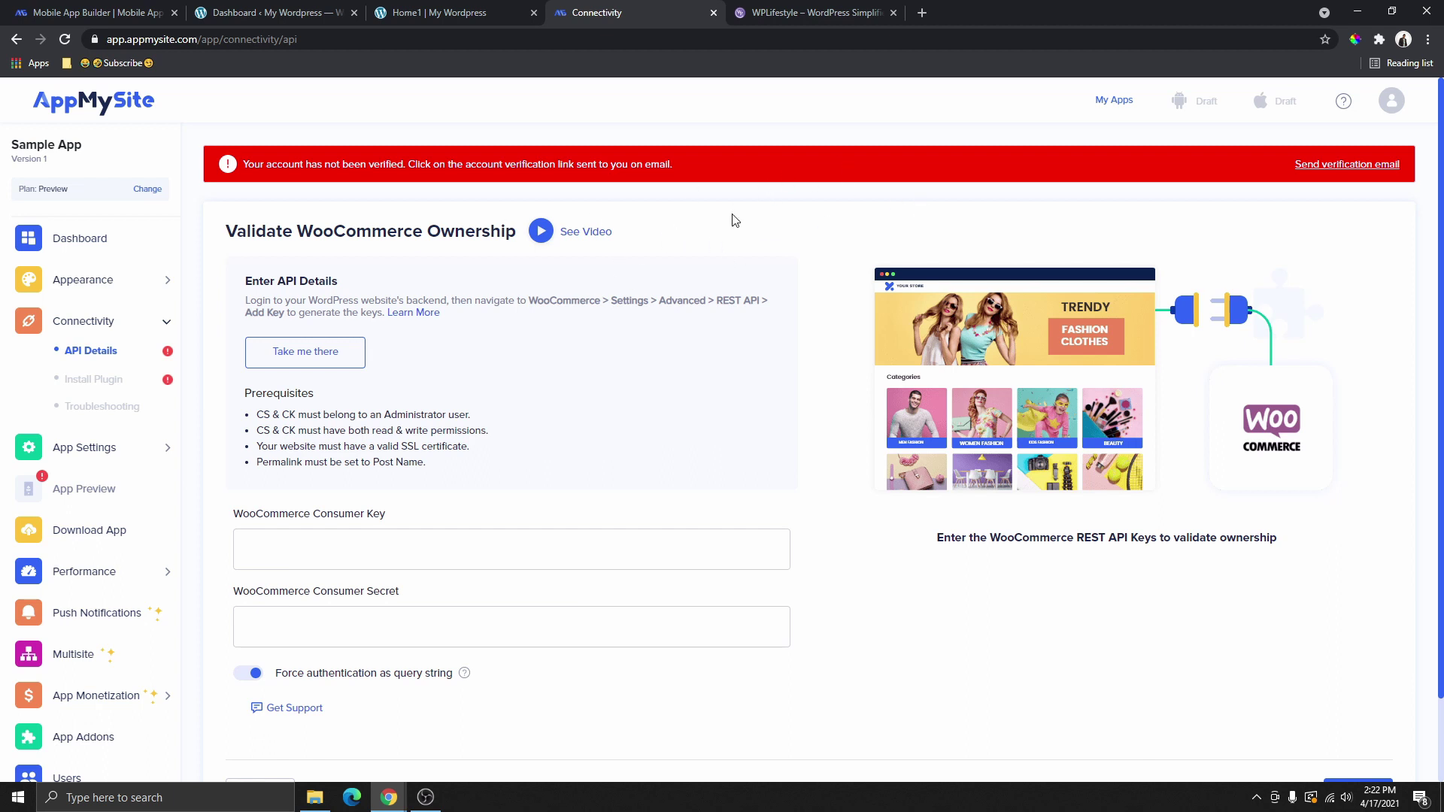
left_click(66, 39)
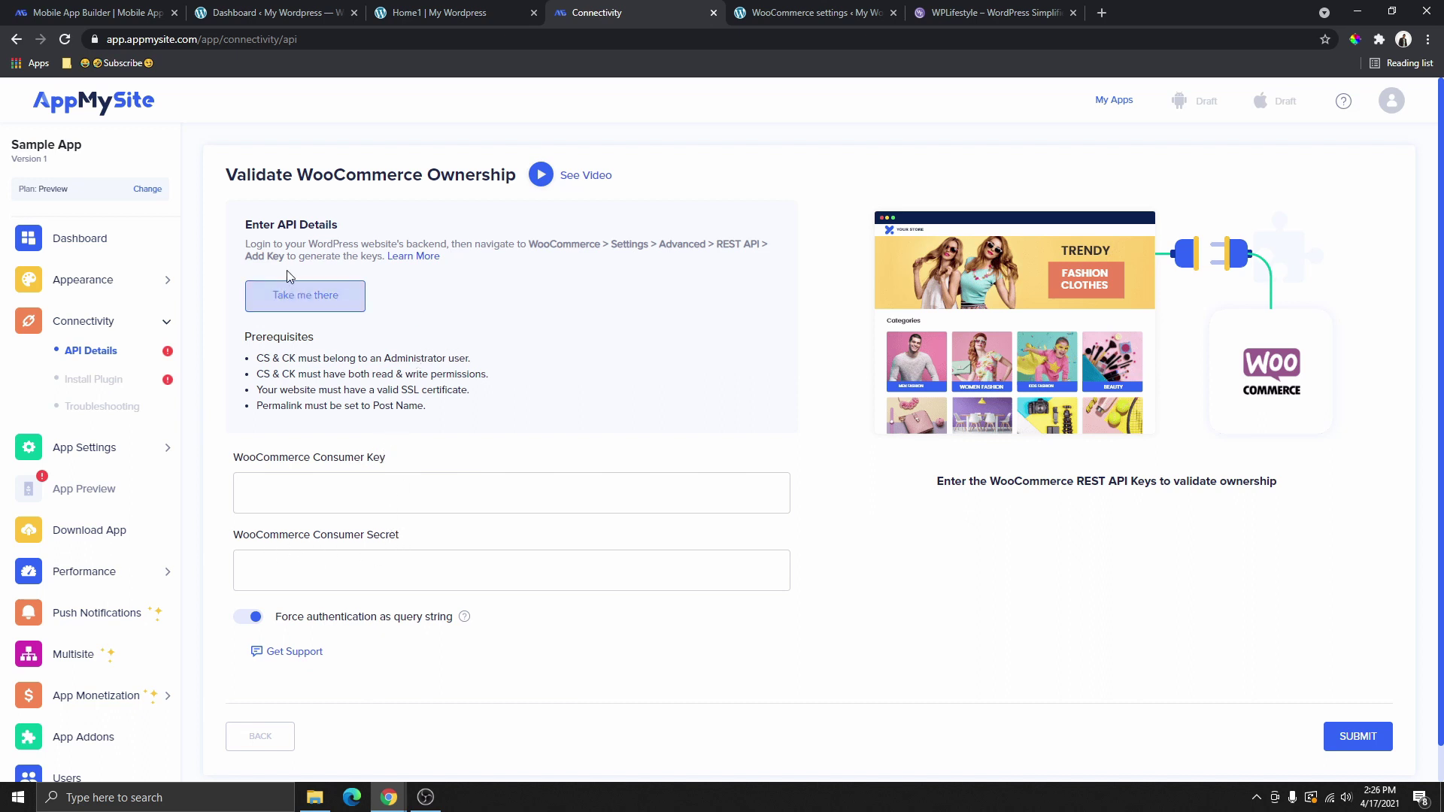
left_click_drag(268, 249, 502, 264)
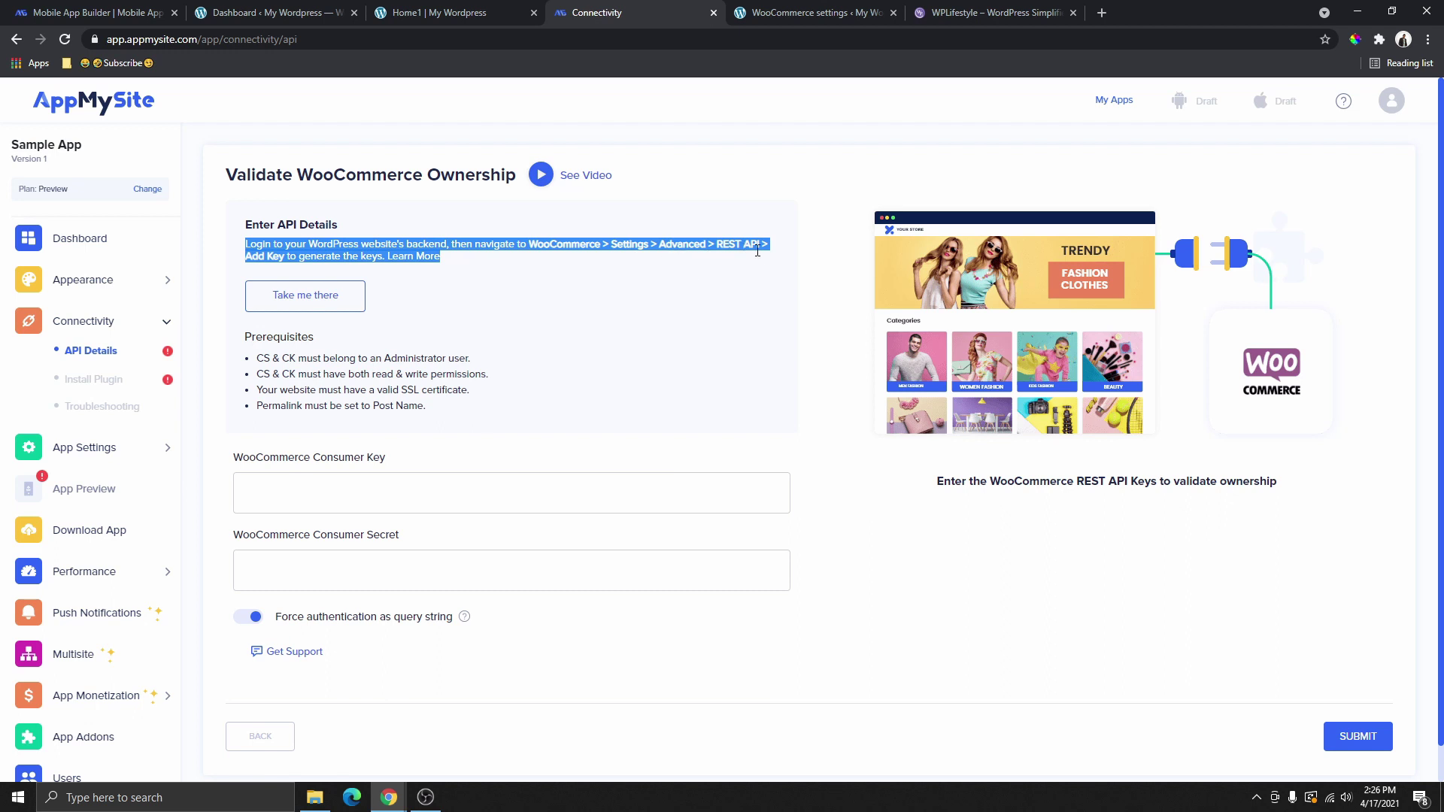
left_click_drag(471, 359, 256, 359)
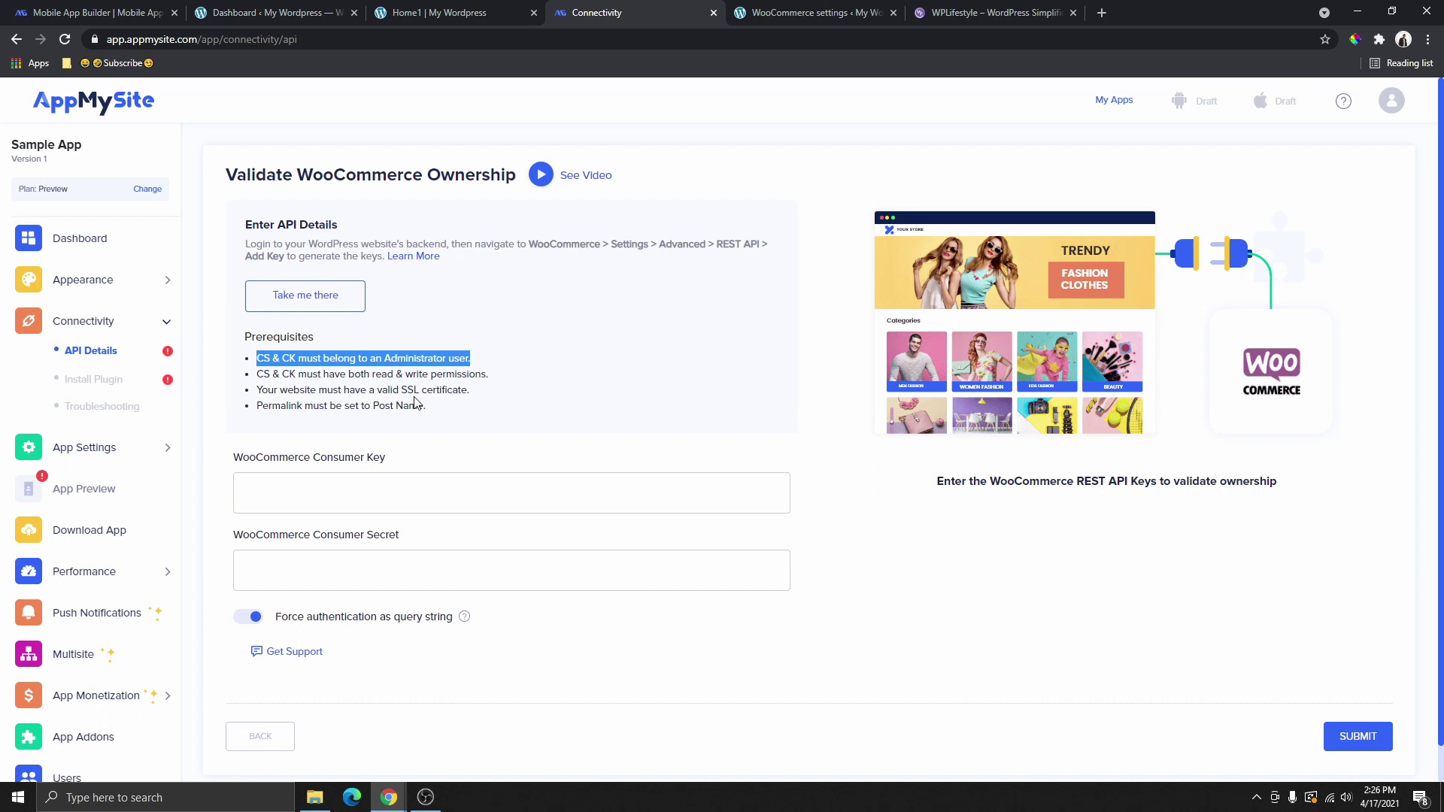
left_click_drag(257, 406, 440, 420)
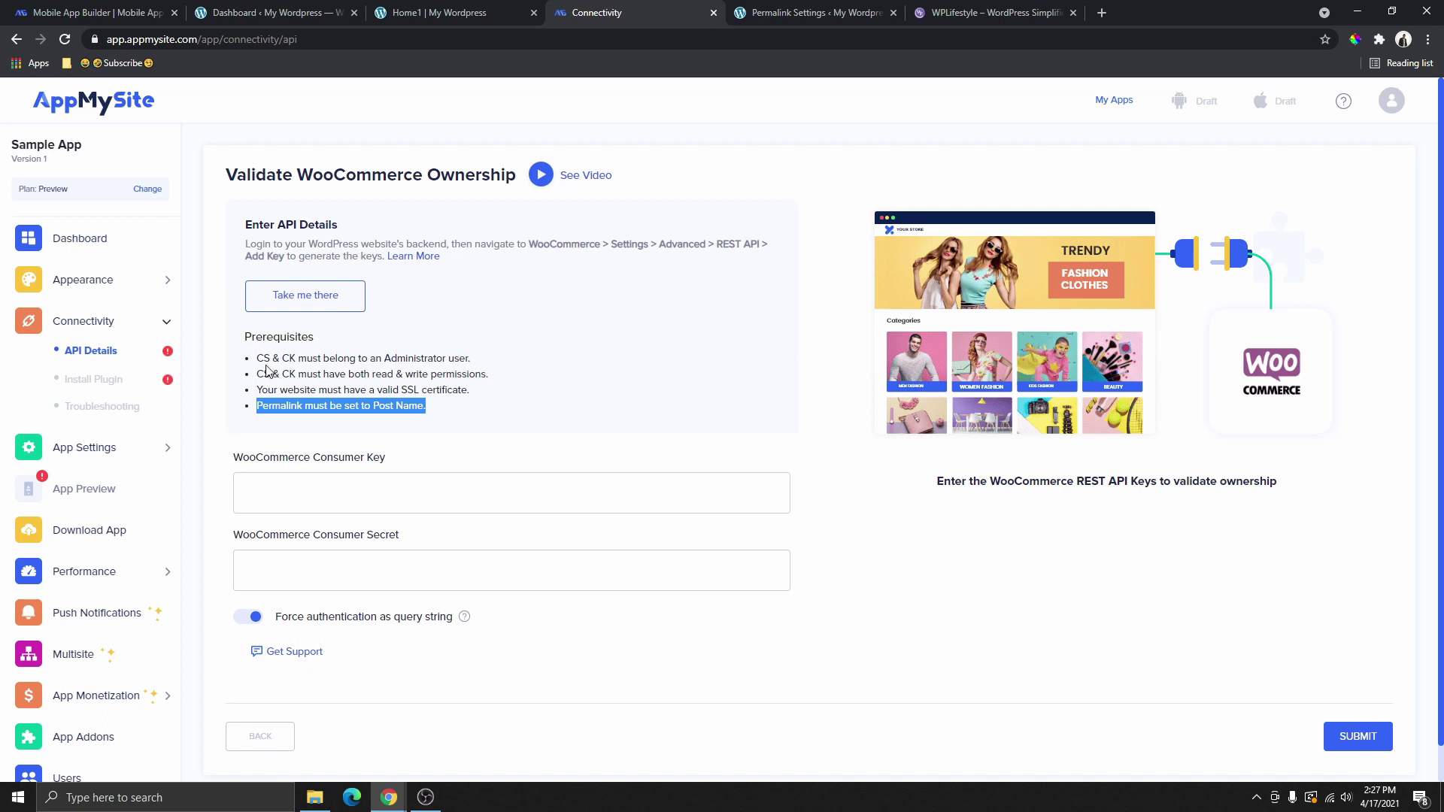
left_click_drag(267, 367, 461, 413)
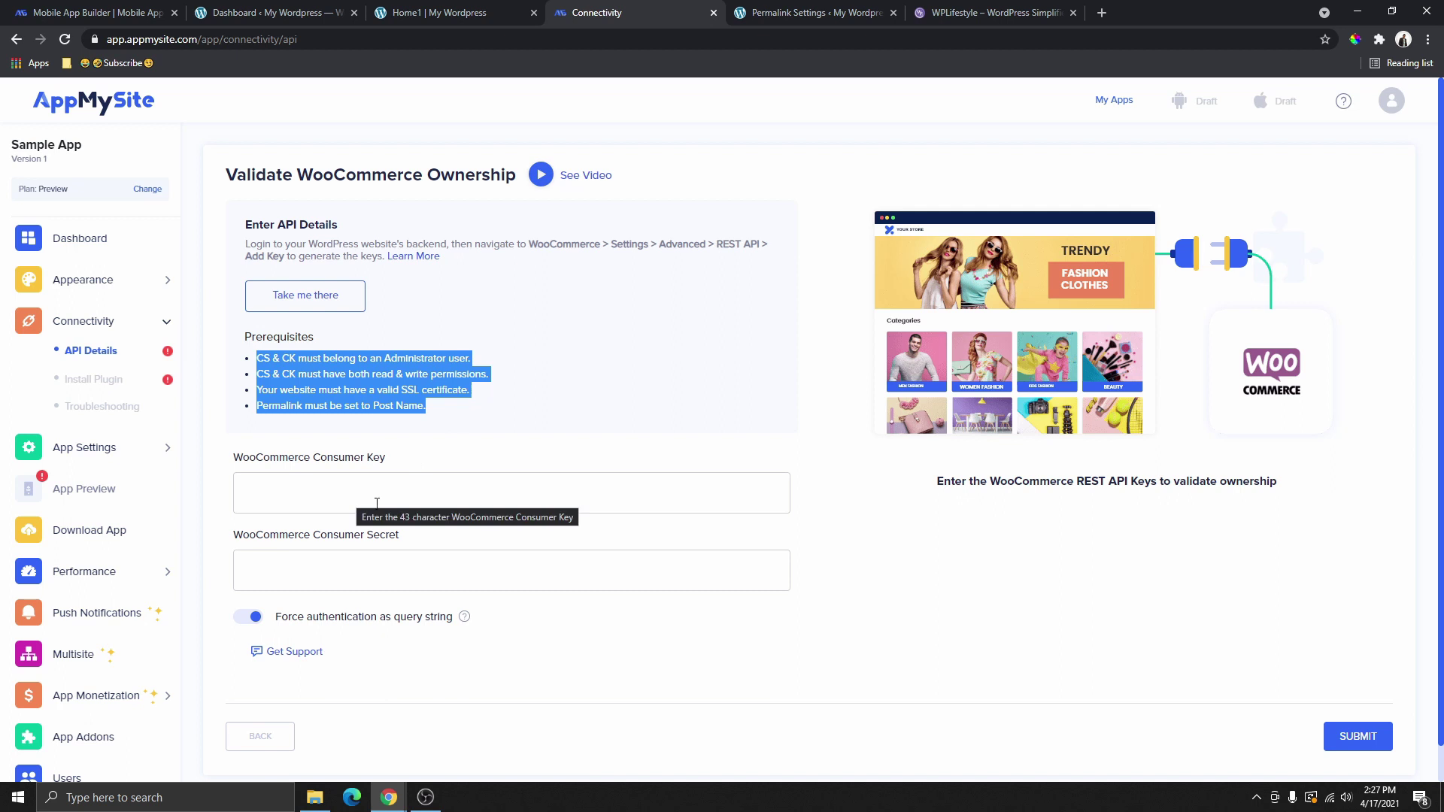
On the WordPress site's Permalink Settings page, set the permalink structure to Post name and save the changes.
left_click(816, 13)
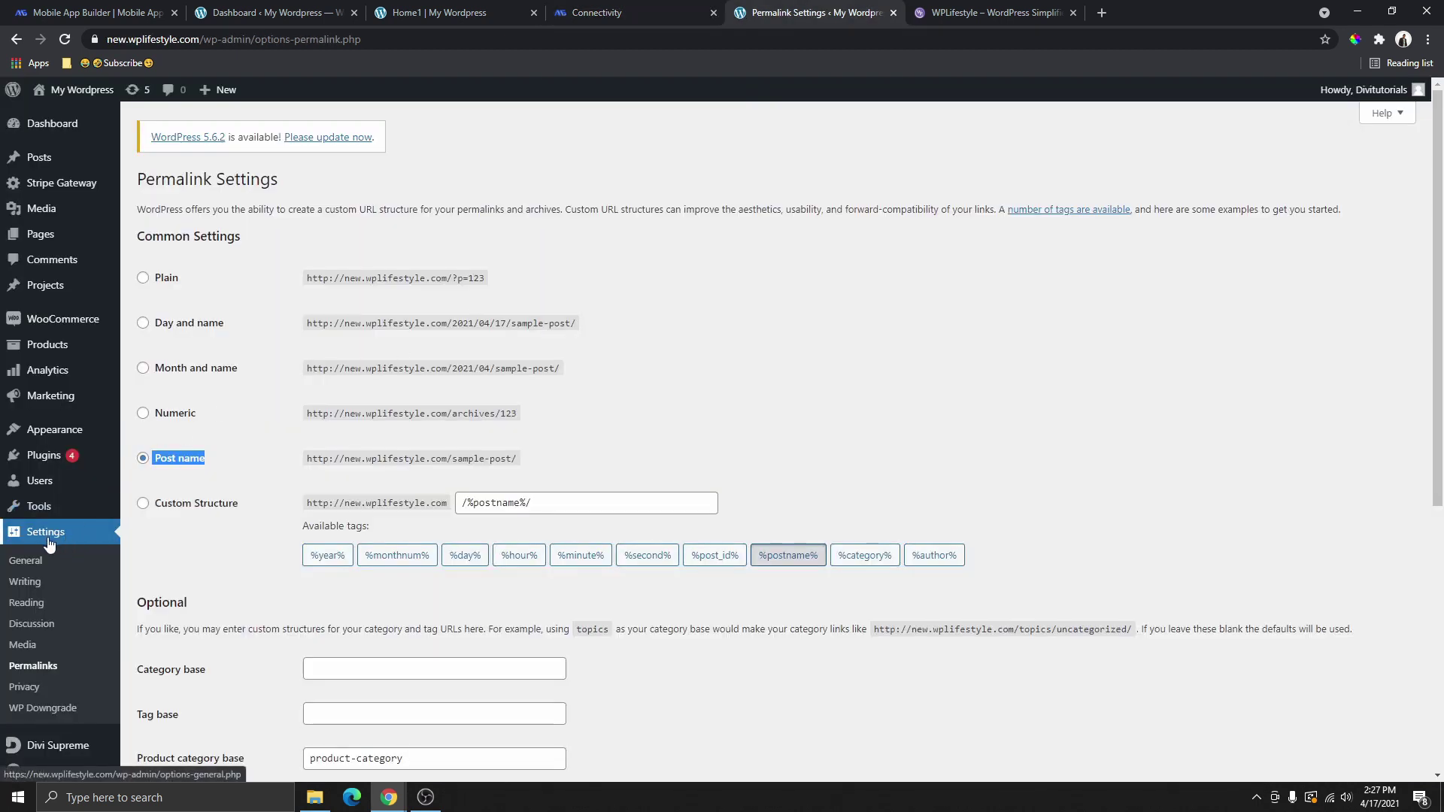
scroll(49, 543, "down", 2)
left_click(42, 638)
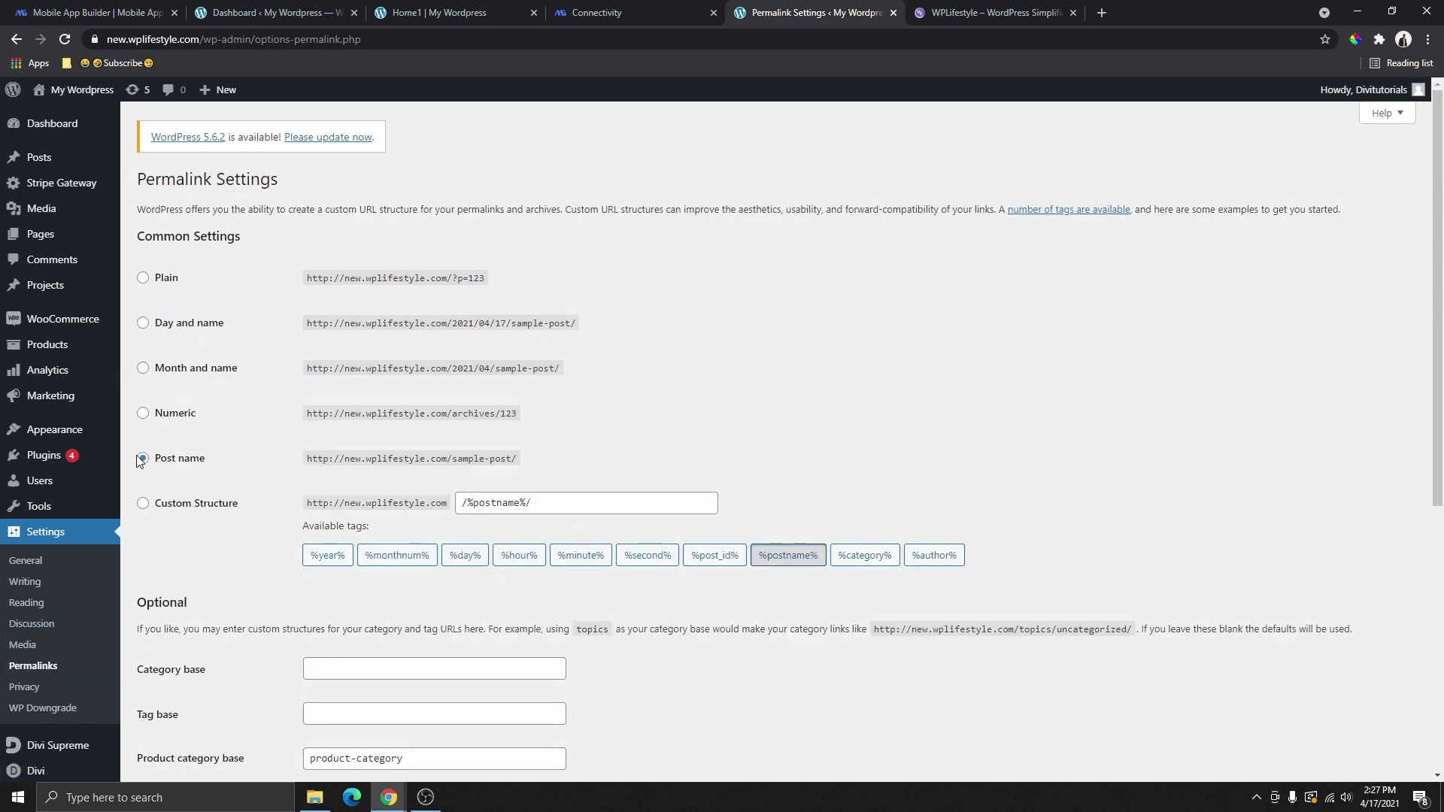
left_click(146, 418)
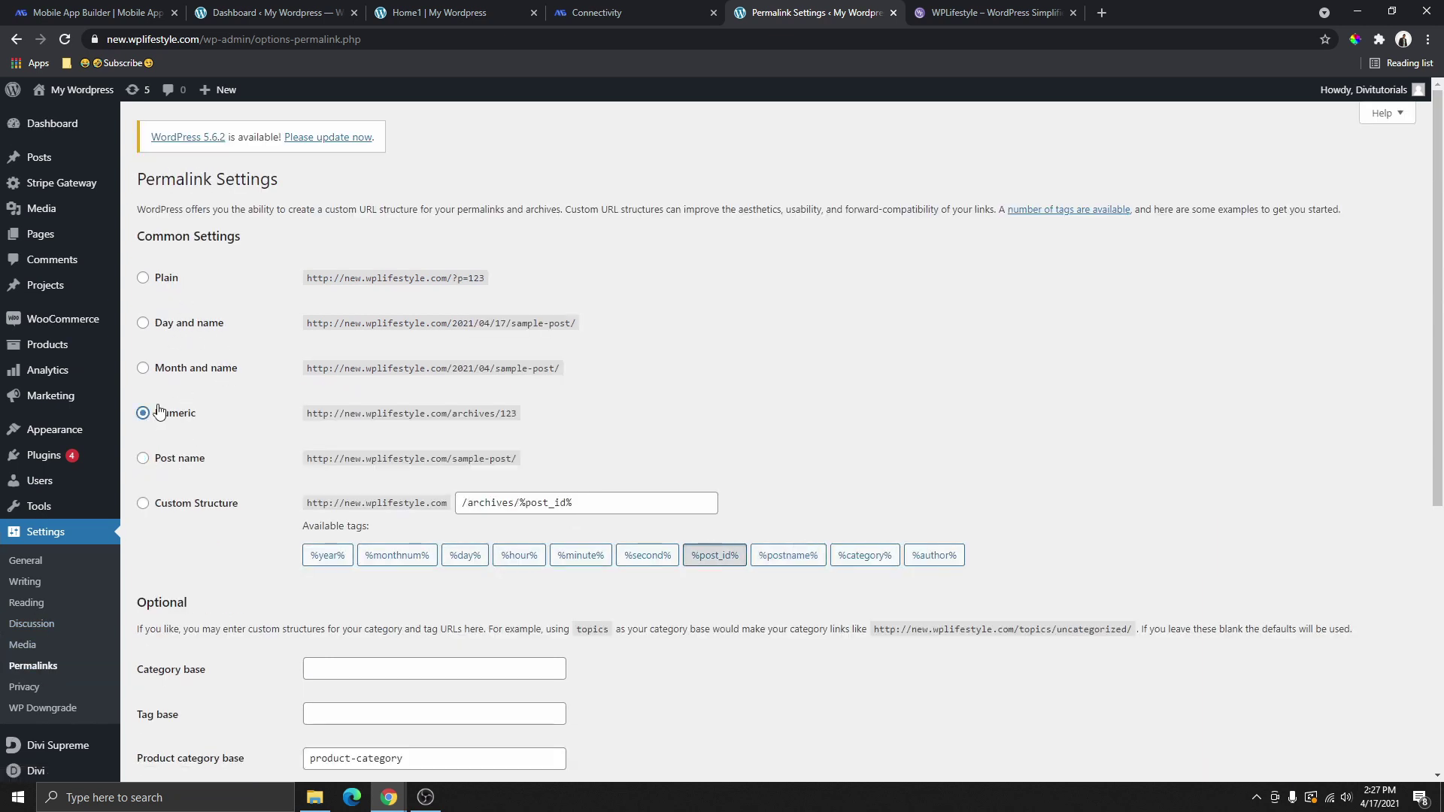
left_click(143, 368)
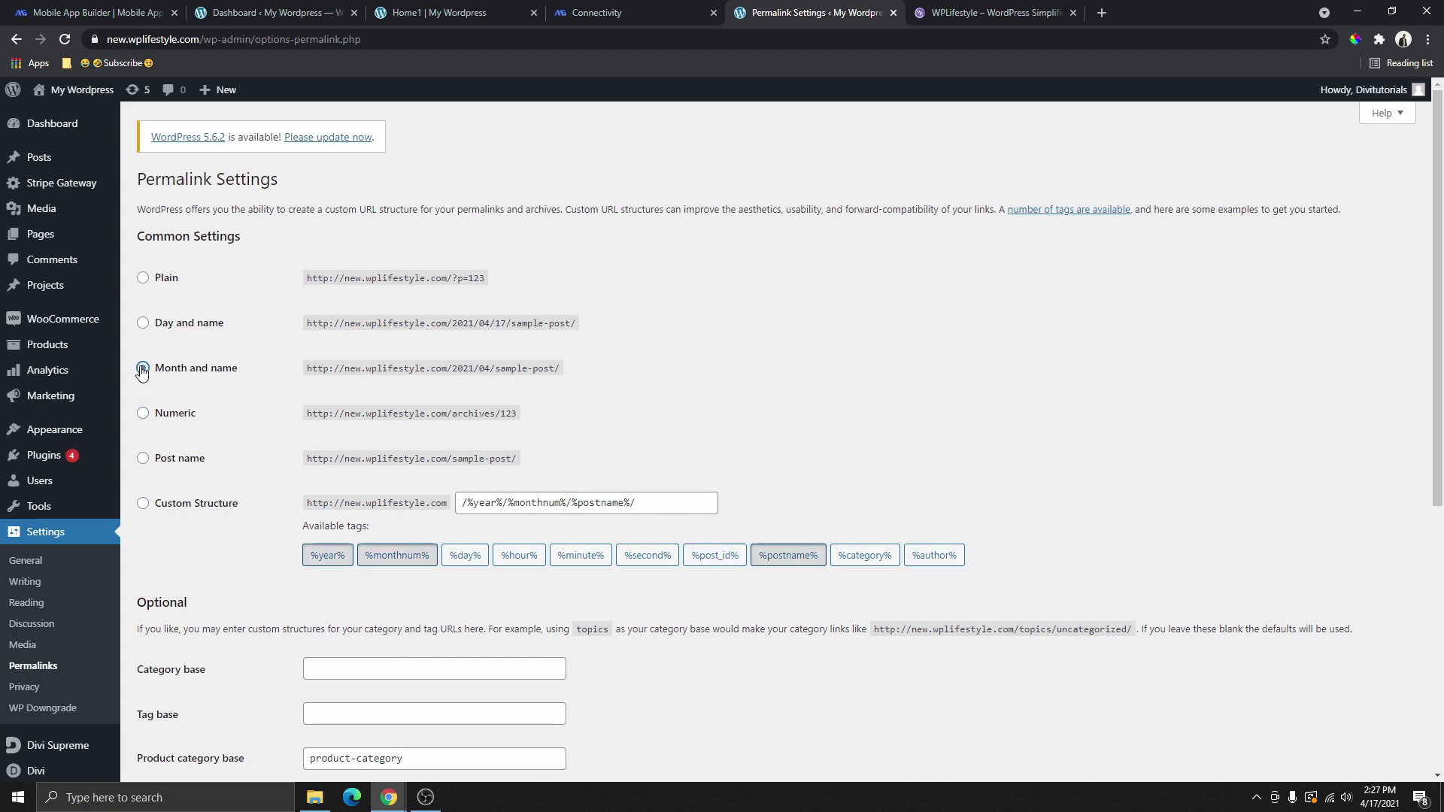
left_click(144, 460)
scroll(264, 392, "down", 6)
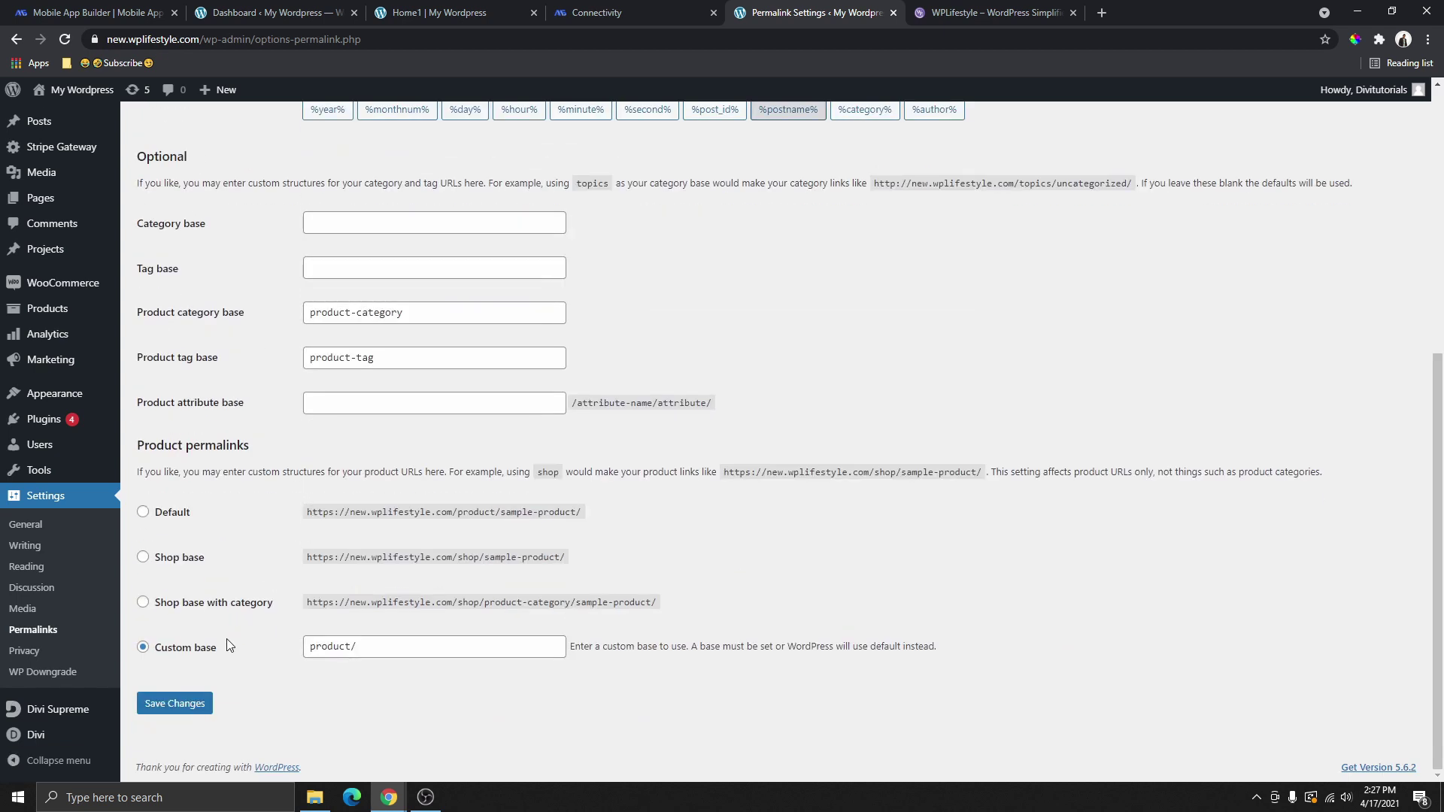
left_click(194, 709)
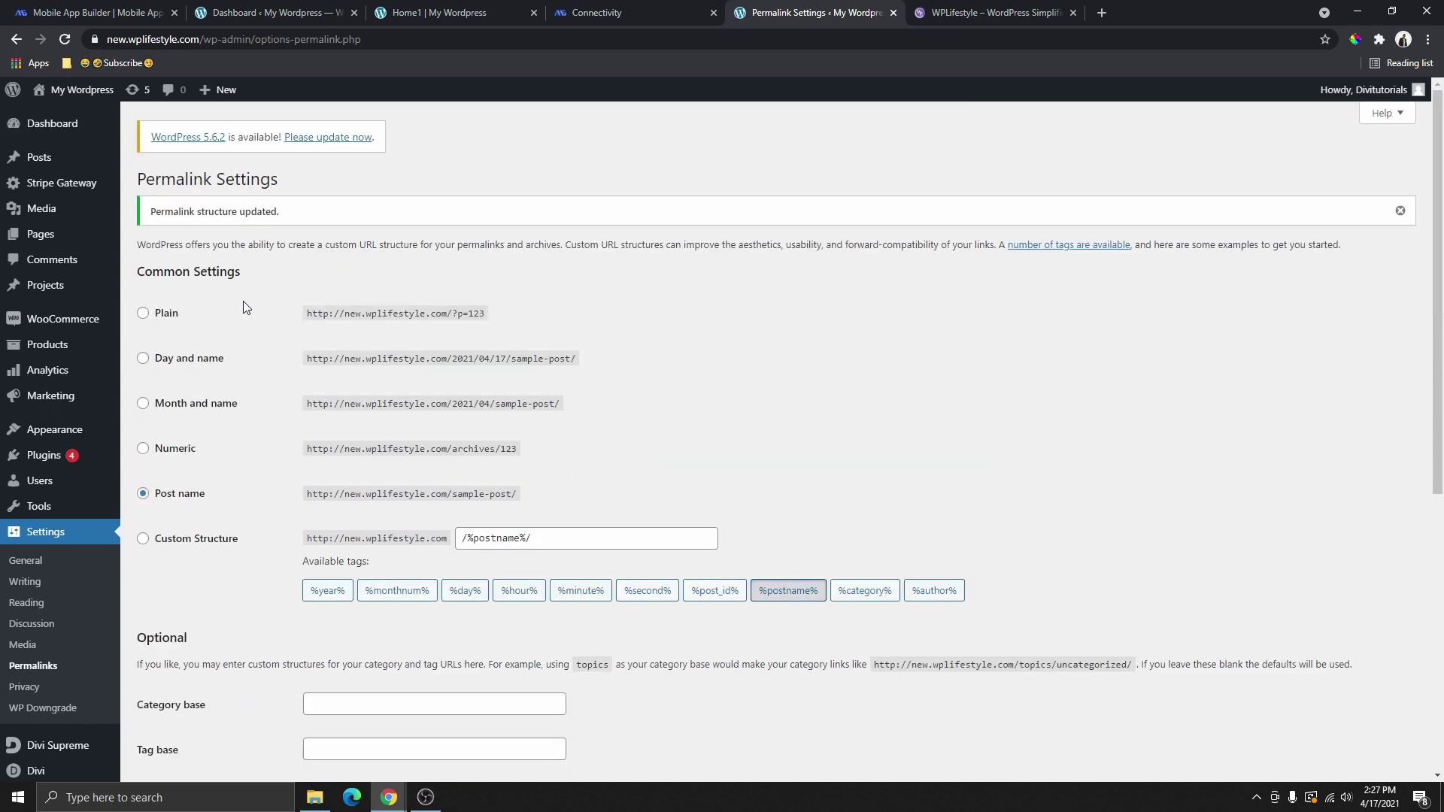
Open the REST API section of WooCommerce's advanced settings and start creating an API key.
mouse_move(73, 326)
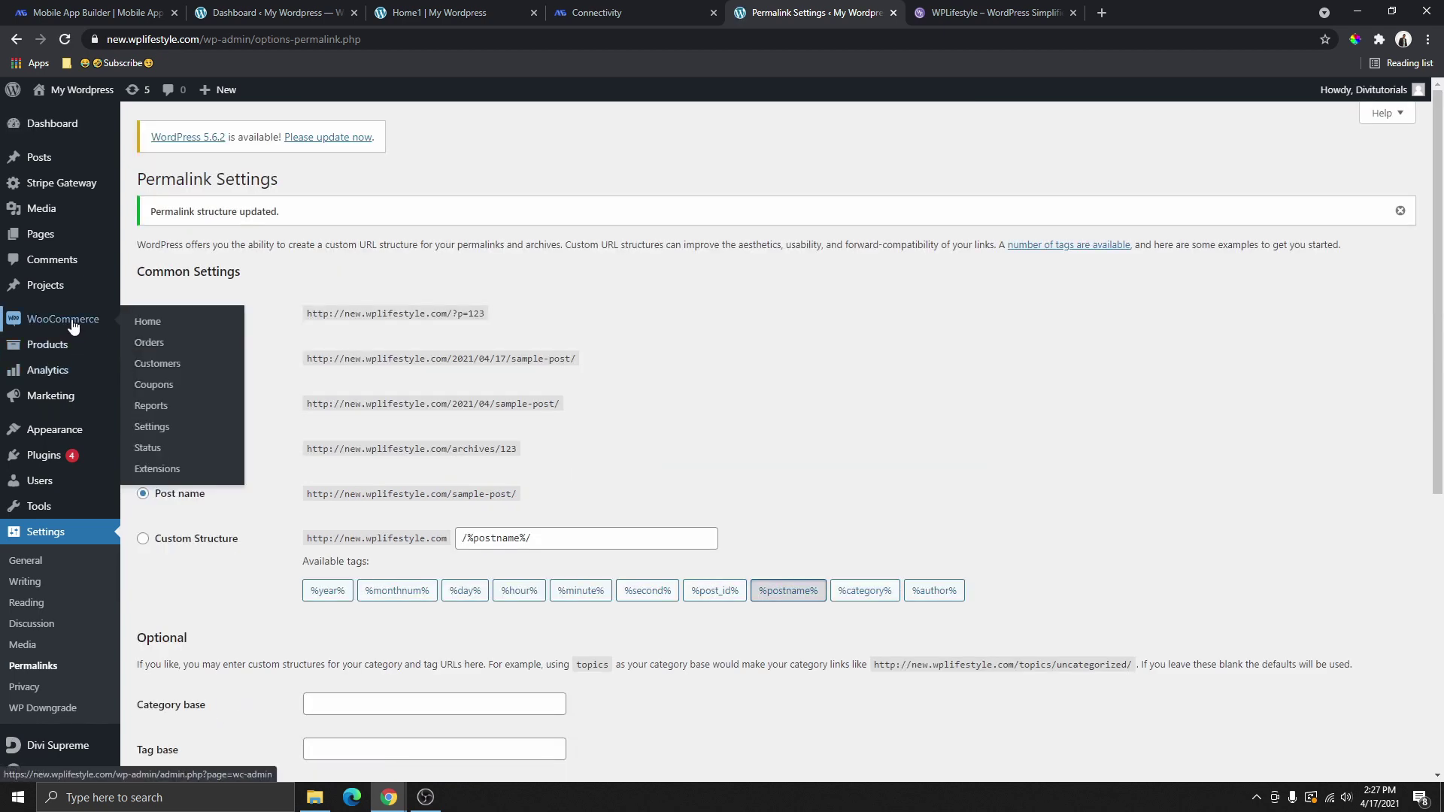
left_click(154, 428)
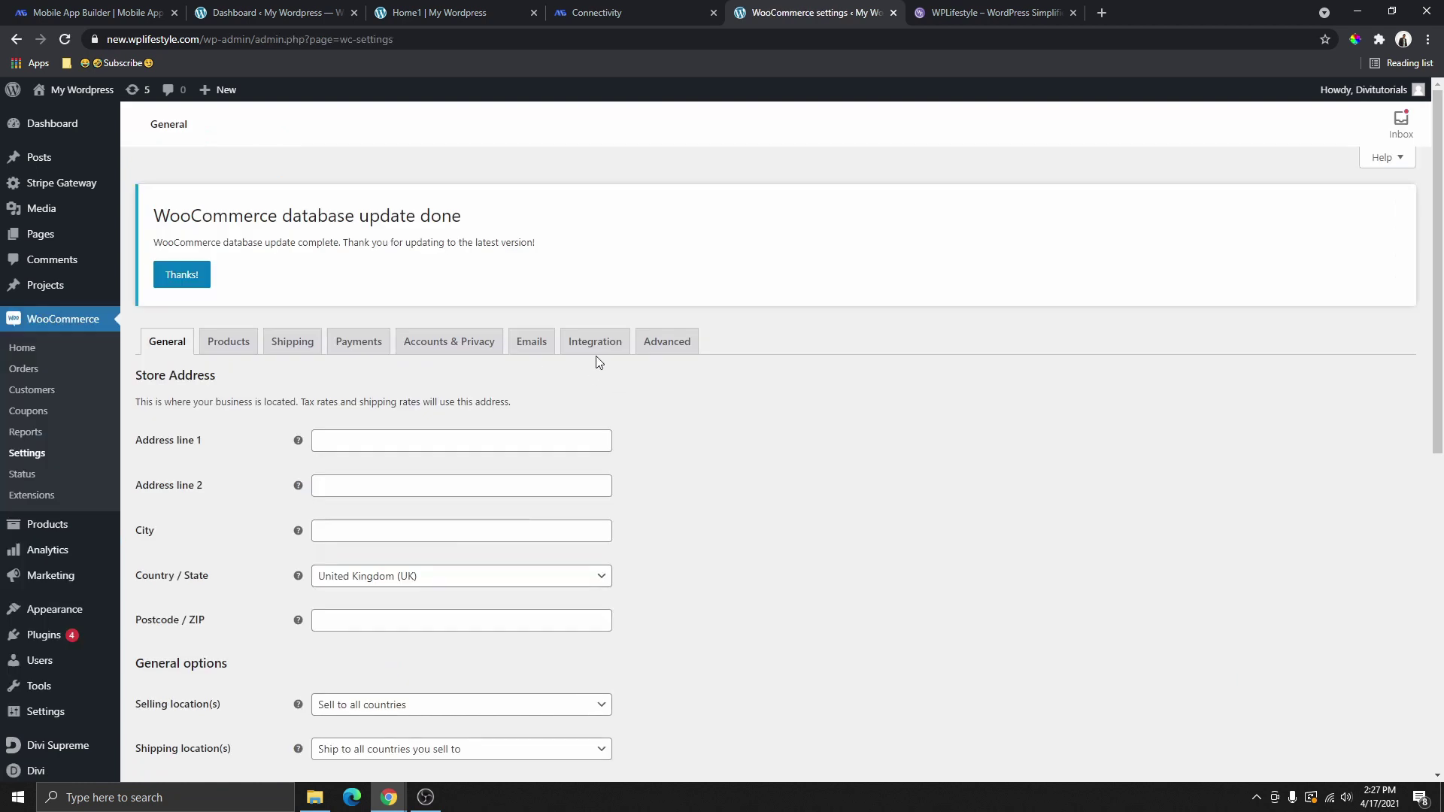
left_click(670, 352)
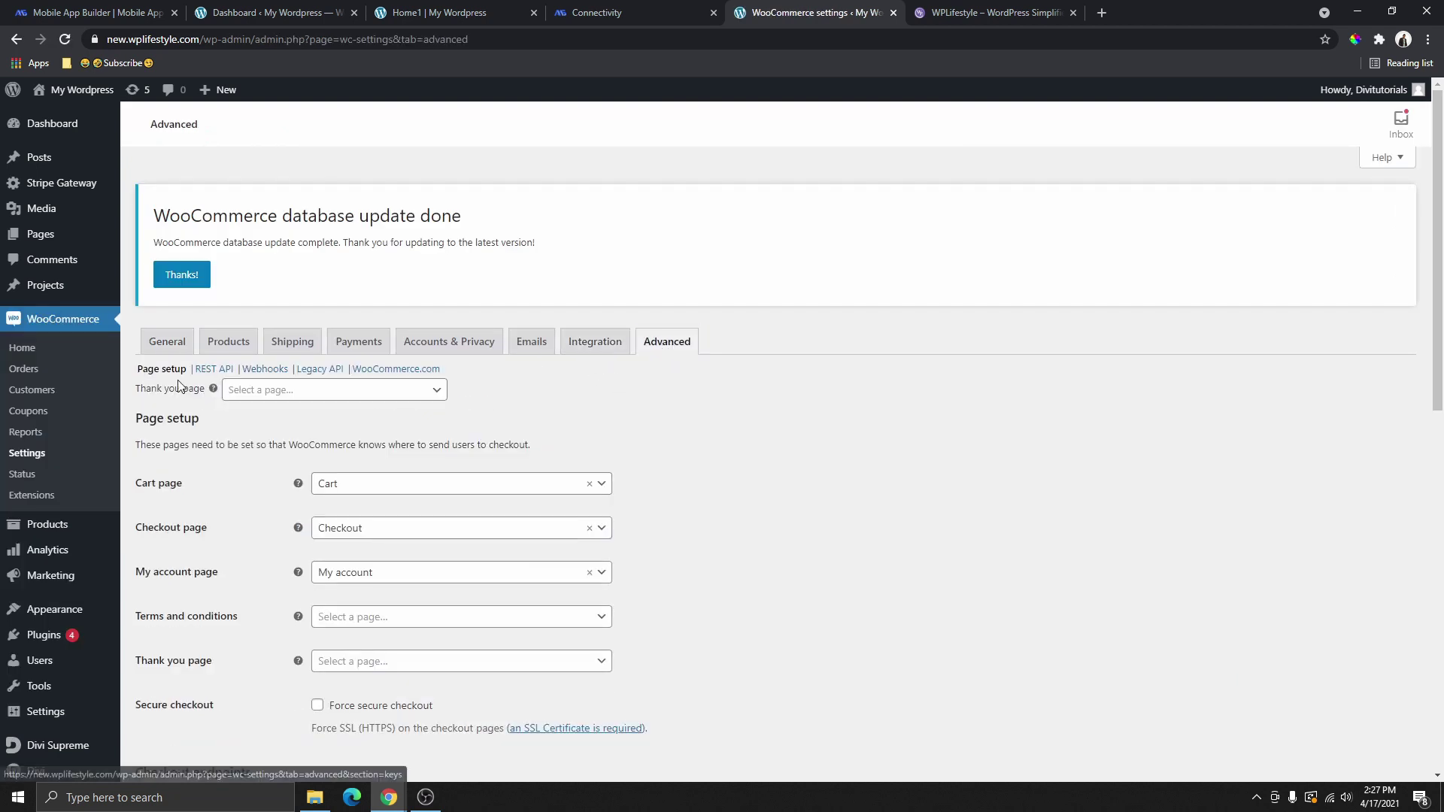
left_click(210, 370)
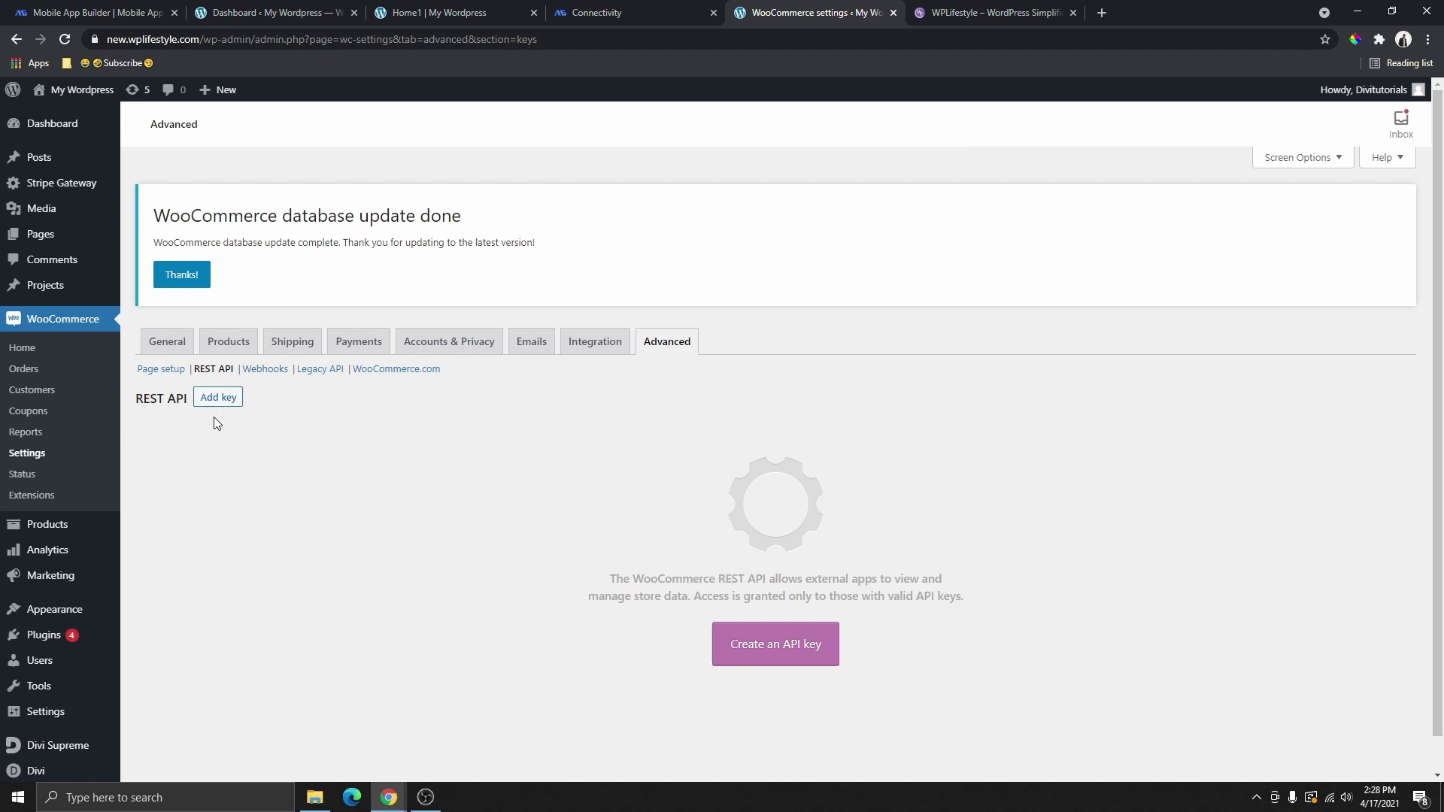
left_click(785, 657)
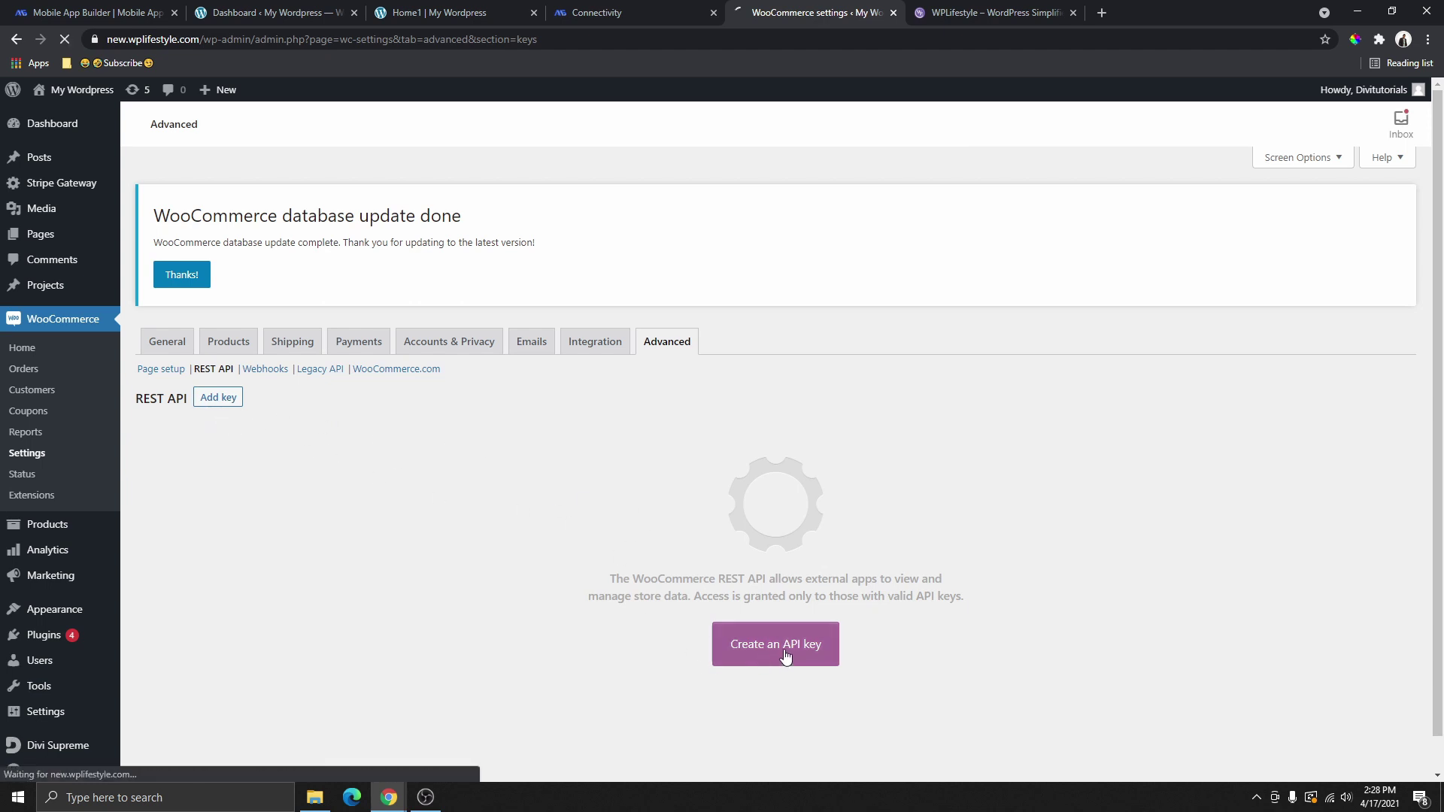
Give the new API key the description MyApp and Read/Write permissions.
left_click(366, 441)
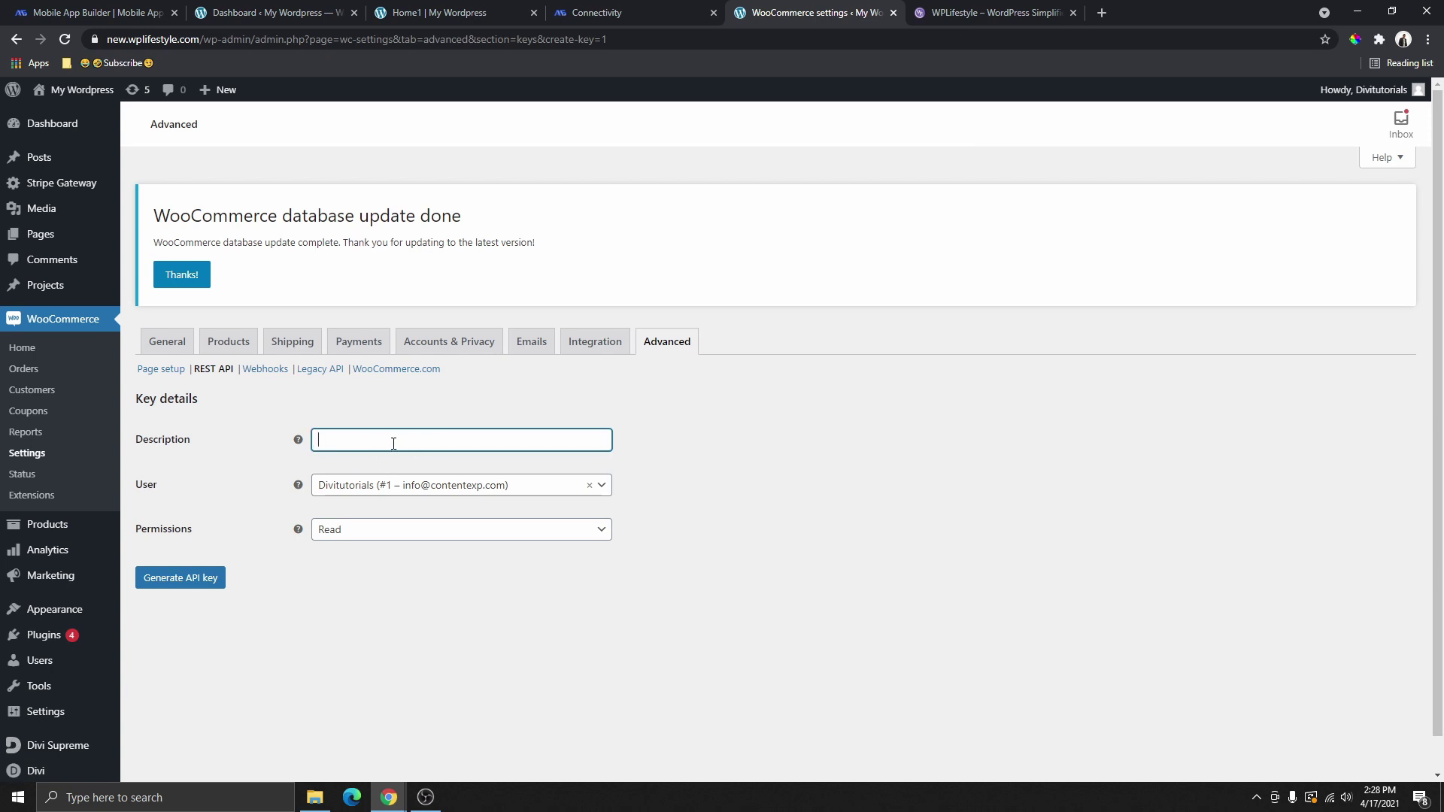
type("MyApp")
left_click(360, 489)
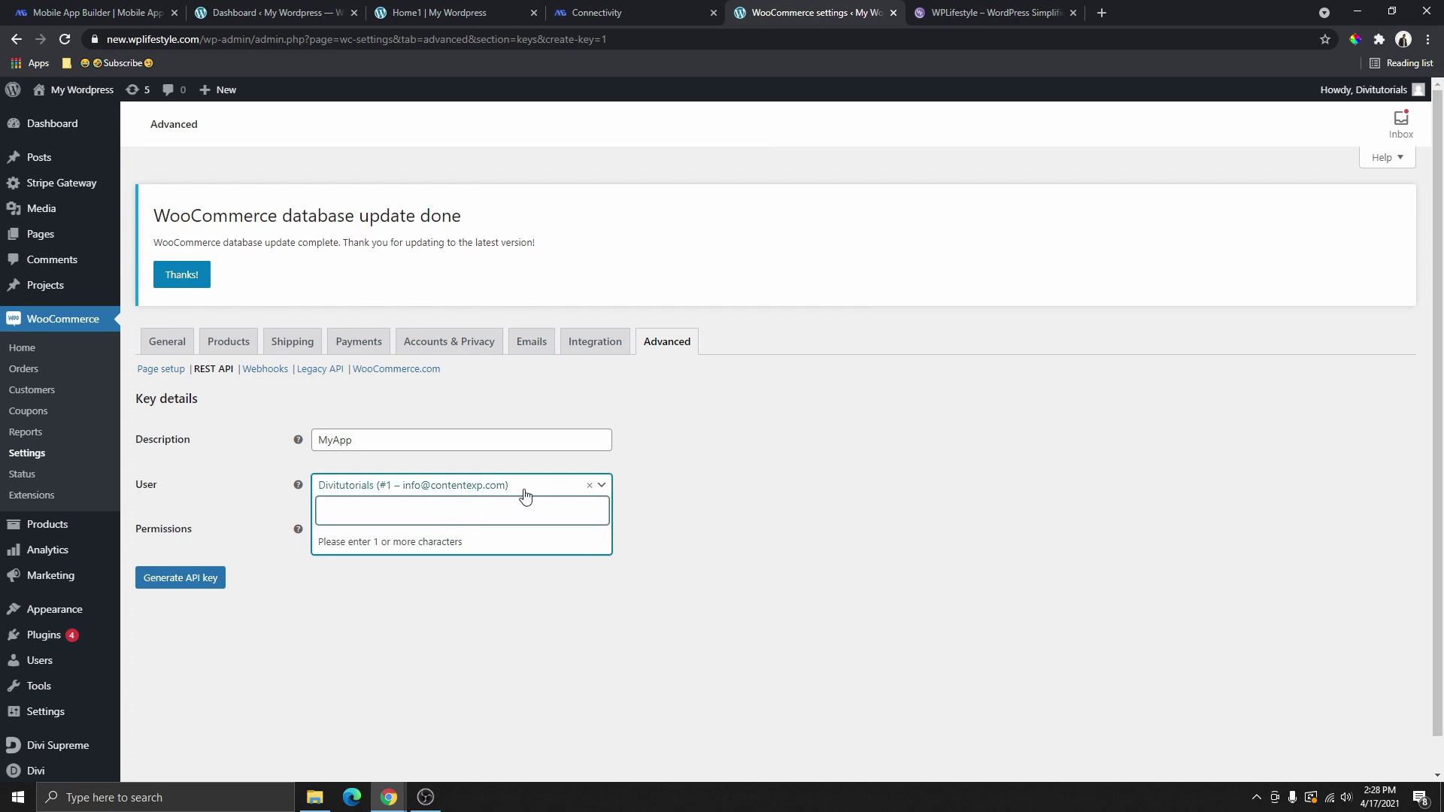
left_click(631, 484)
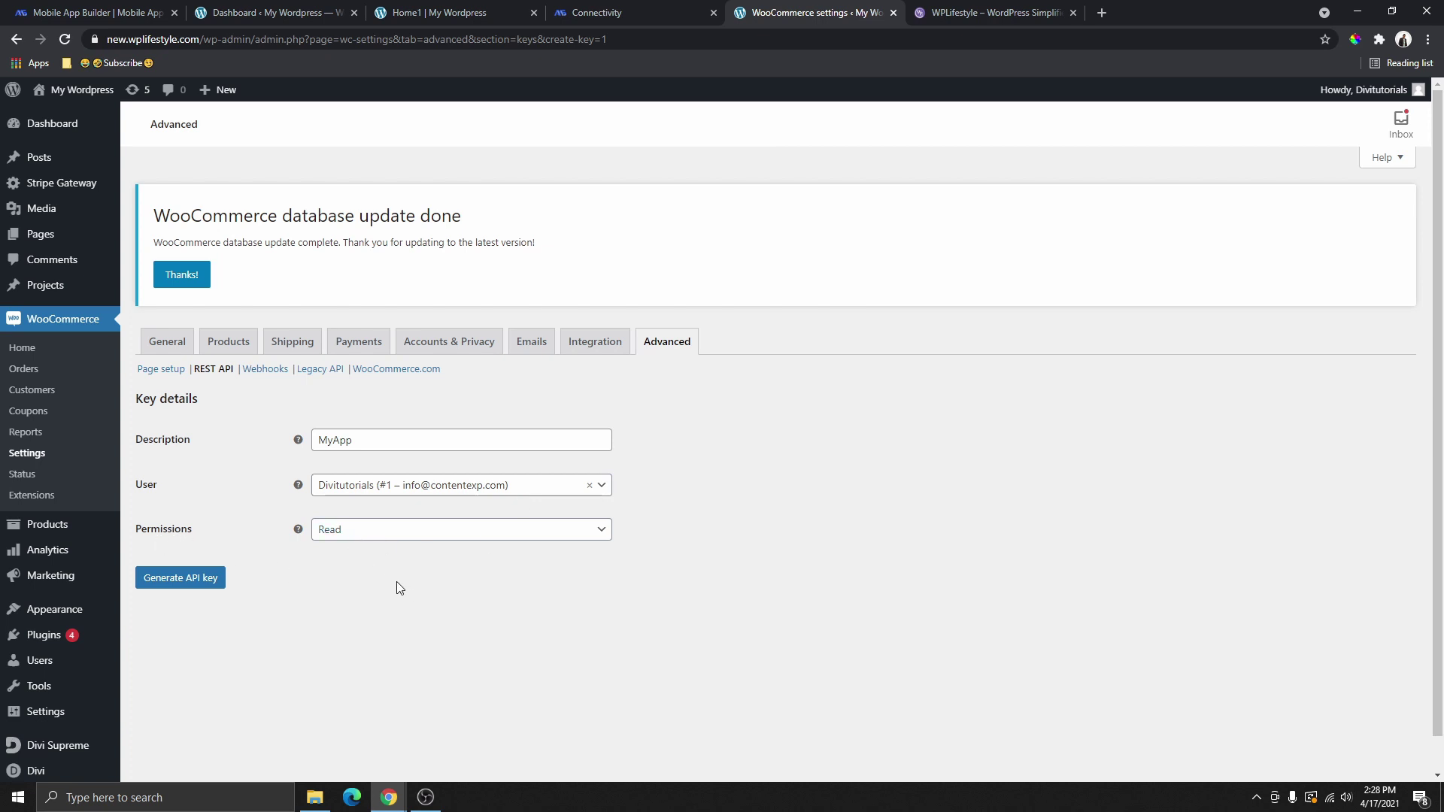
left_click(408, 540)
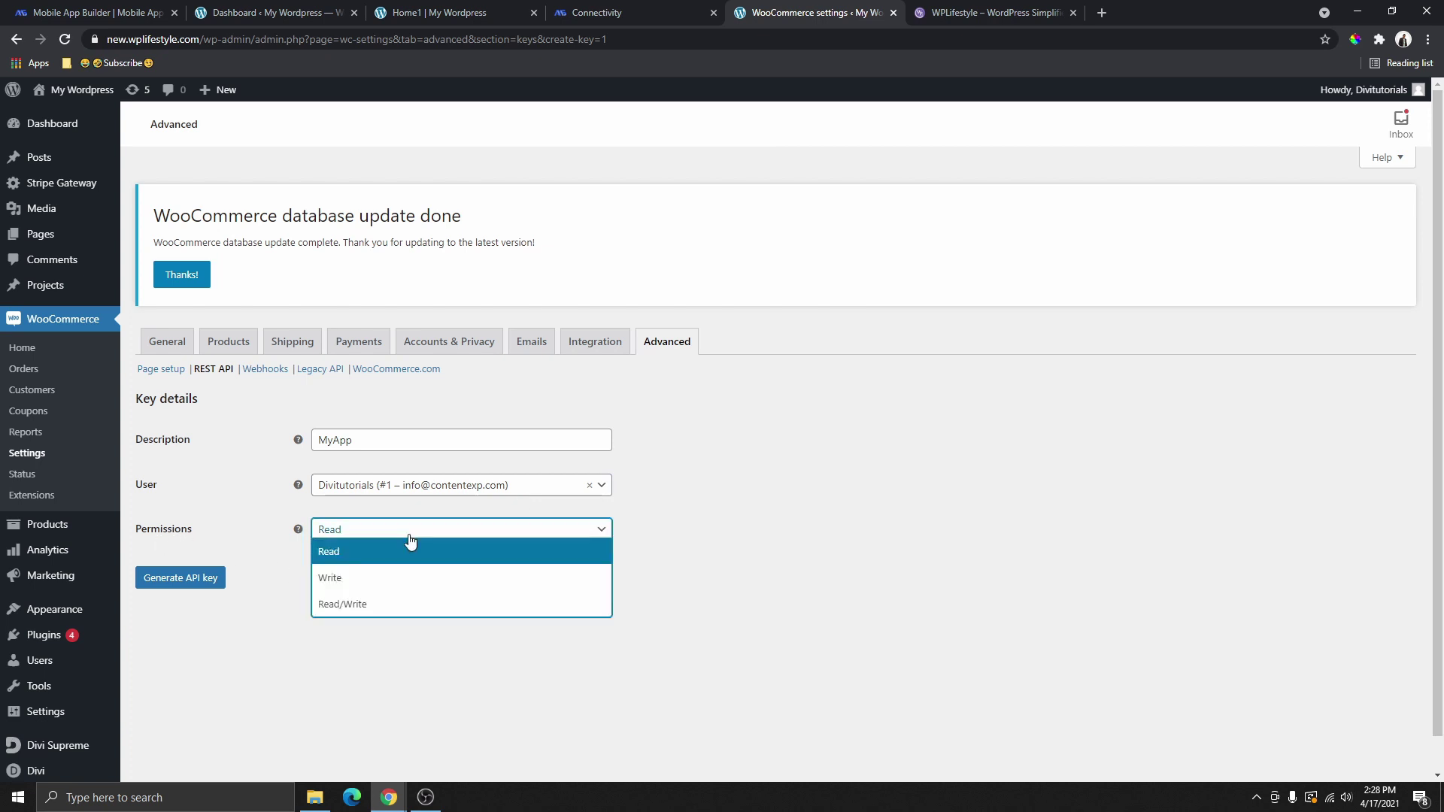
left_click(361, 604)
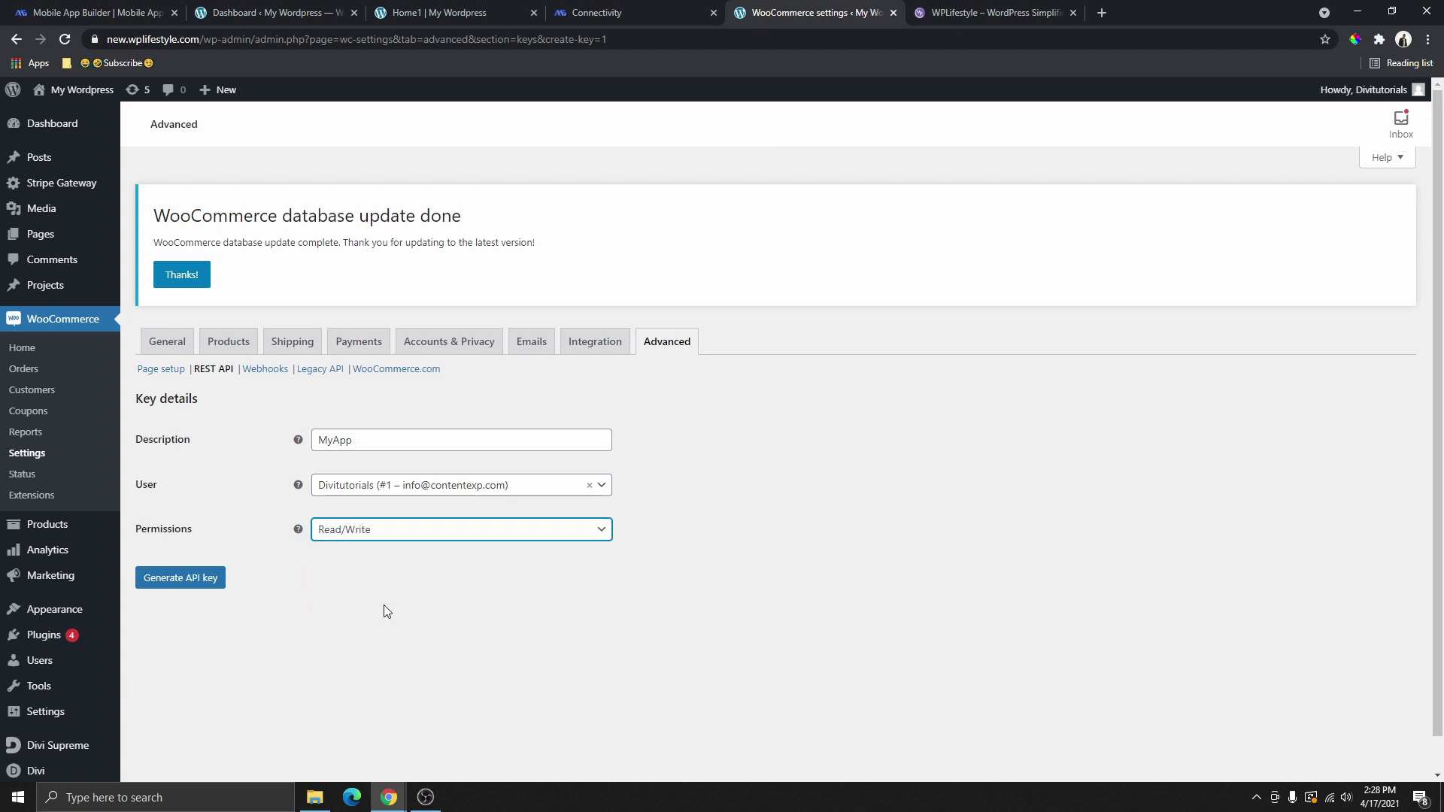
Generate the WooCommerce API key and paste its consumer key into the WooCommerce Consumer Key field in AppMySite.
left_click(179, 578)
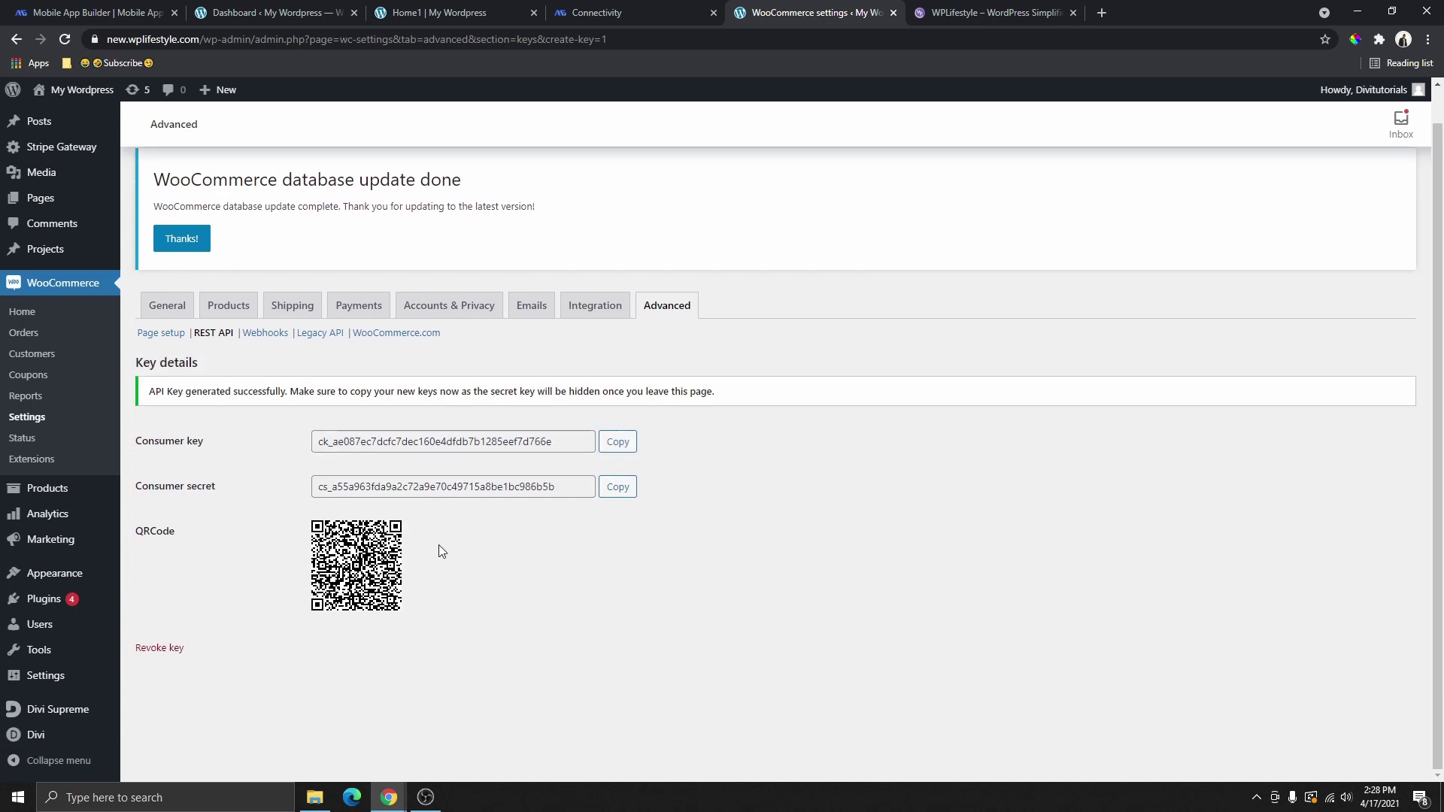
left_click_drag(131, 443, 209, 457)
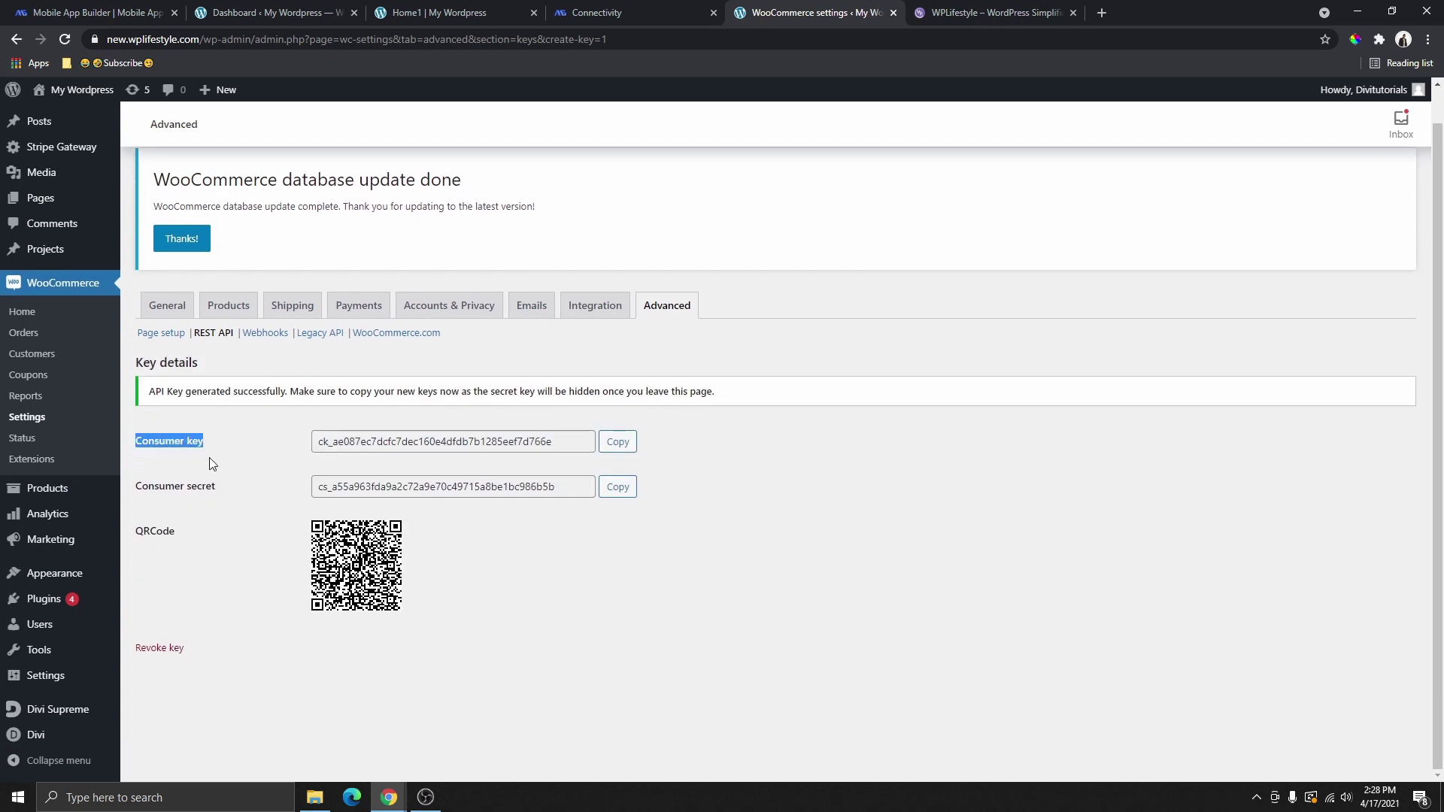
left_click(617, 441)
left_click(600, 23)
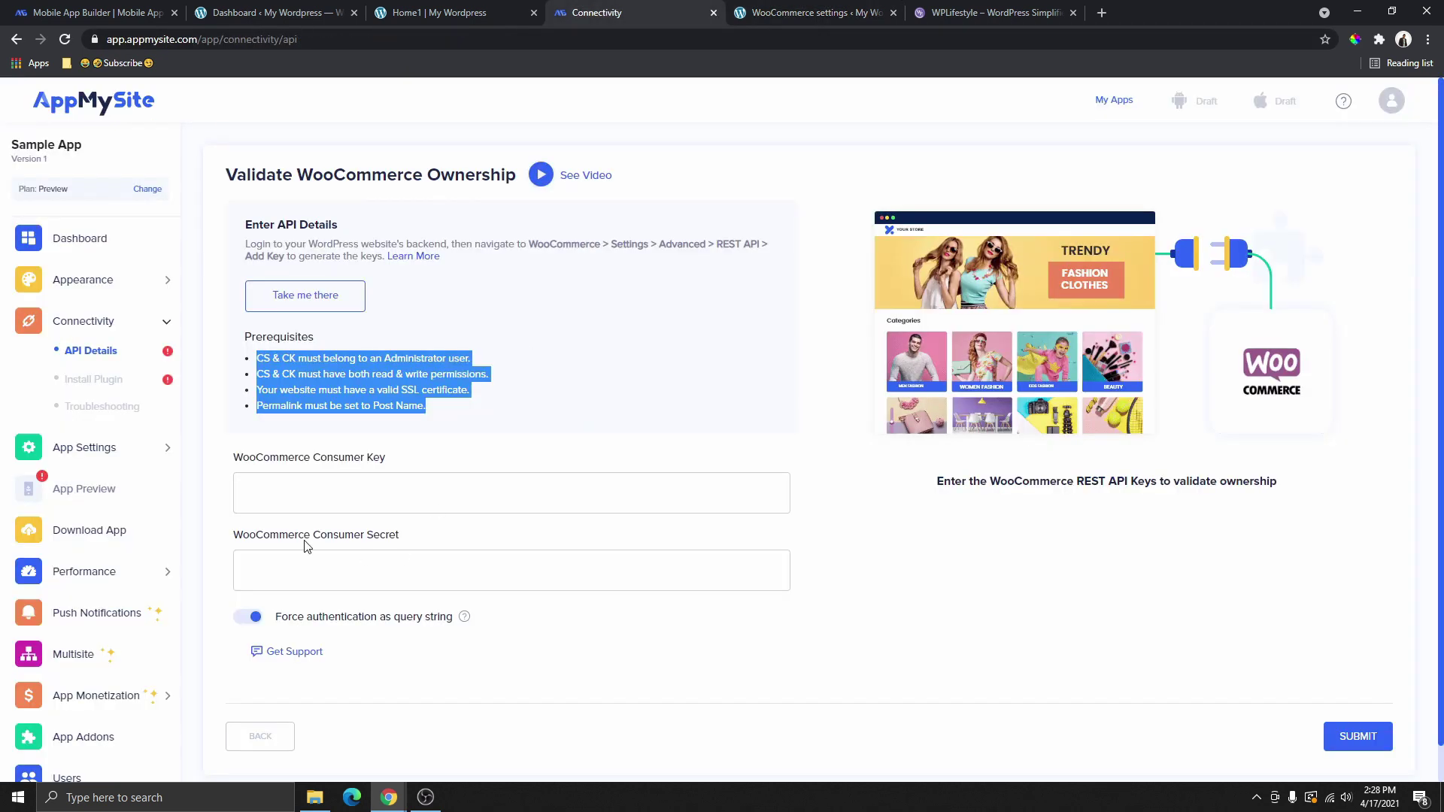
left_click(308, 498)
right_click(309, 501)
left_click(345, 612)
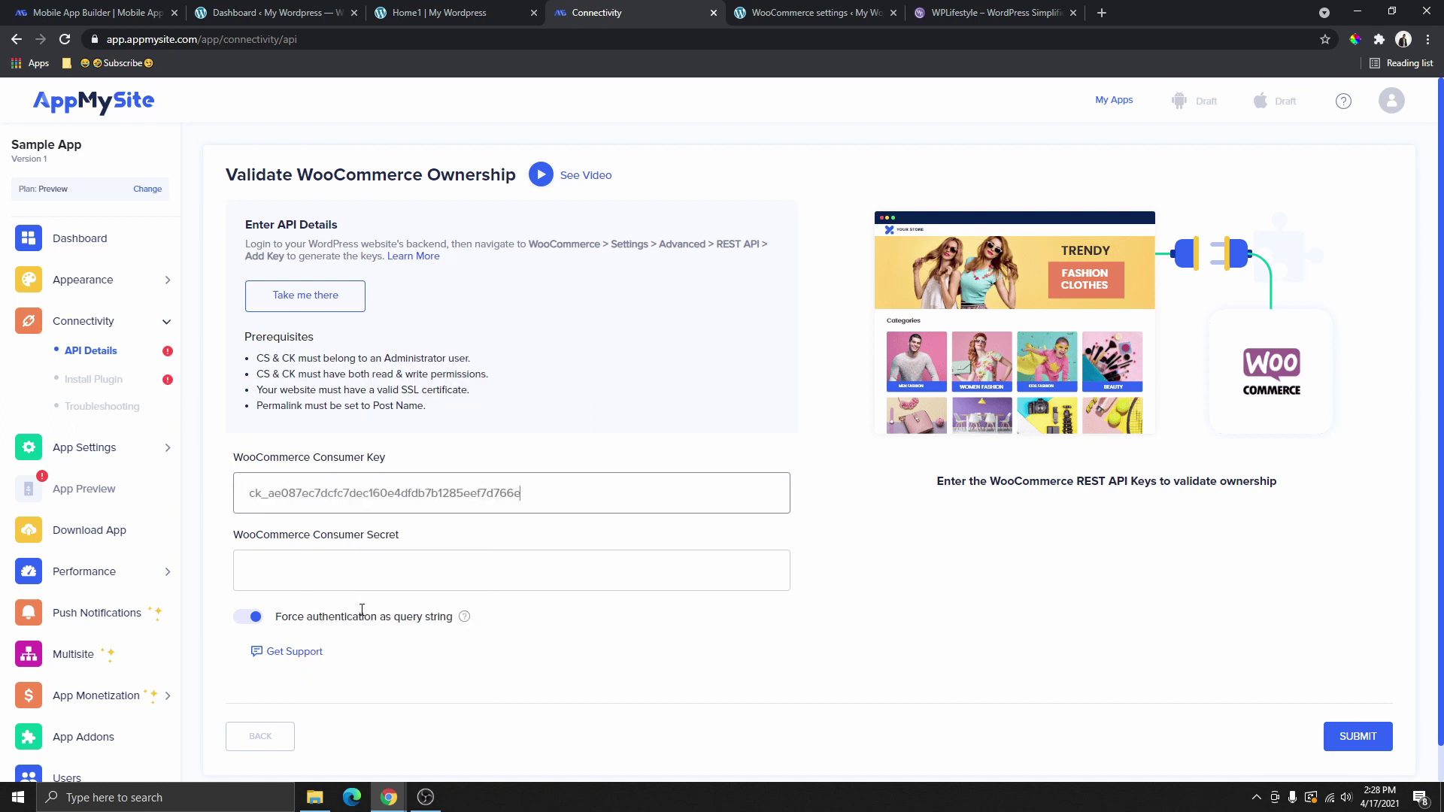
Copy the consumer secret from WooCommerce into AppMySite's WooCommerce Consumer Secret field and submit the API details.
left_click(796, 14)
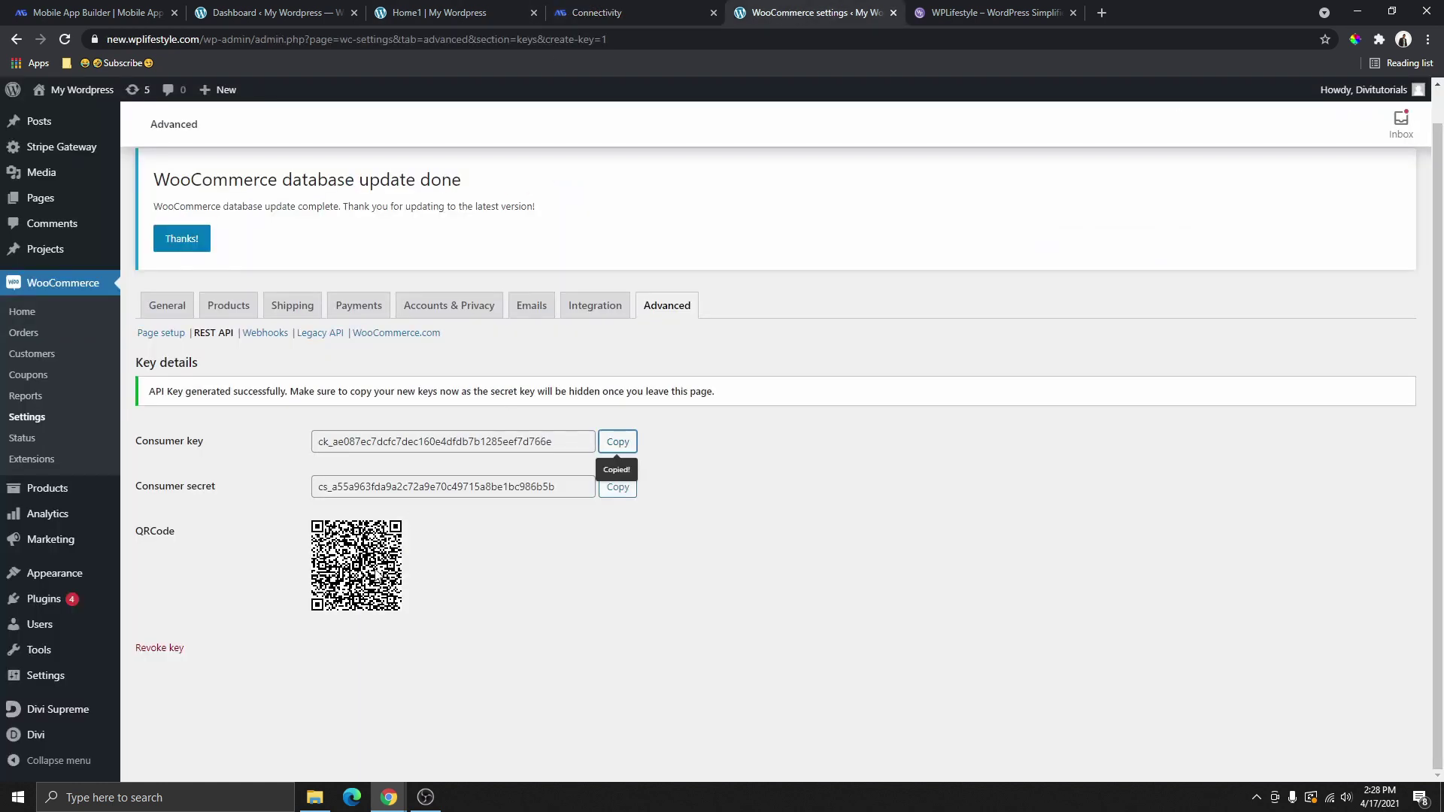
left_click(615, 487)
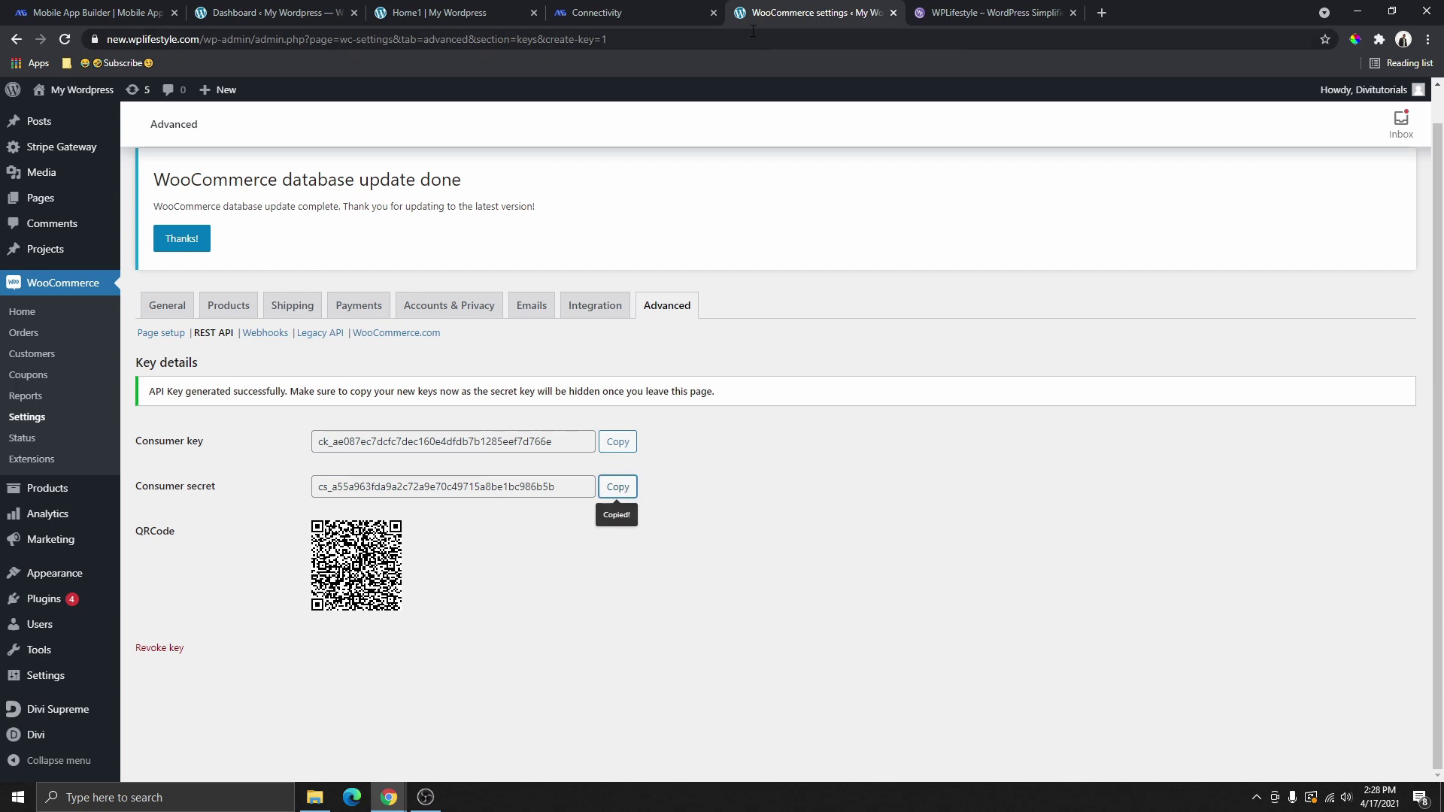
key("ctrl+Page_Up")
right_click(361, 561)
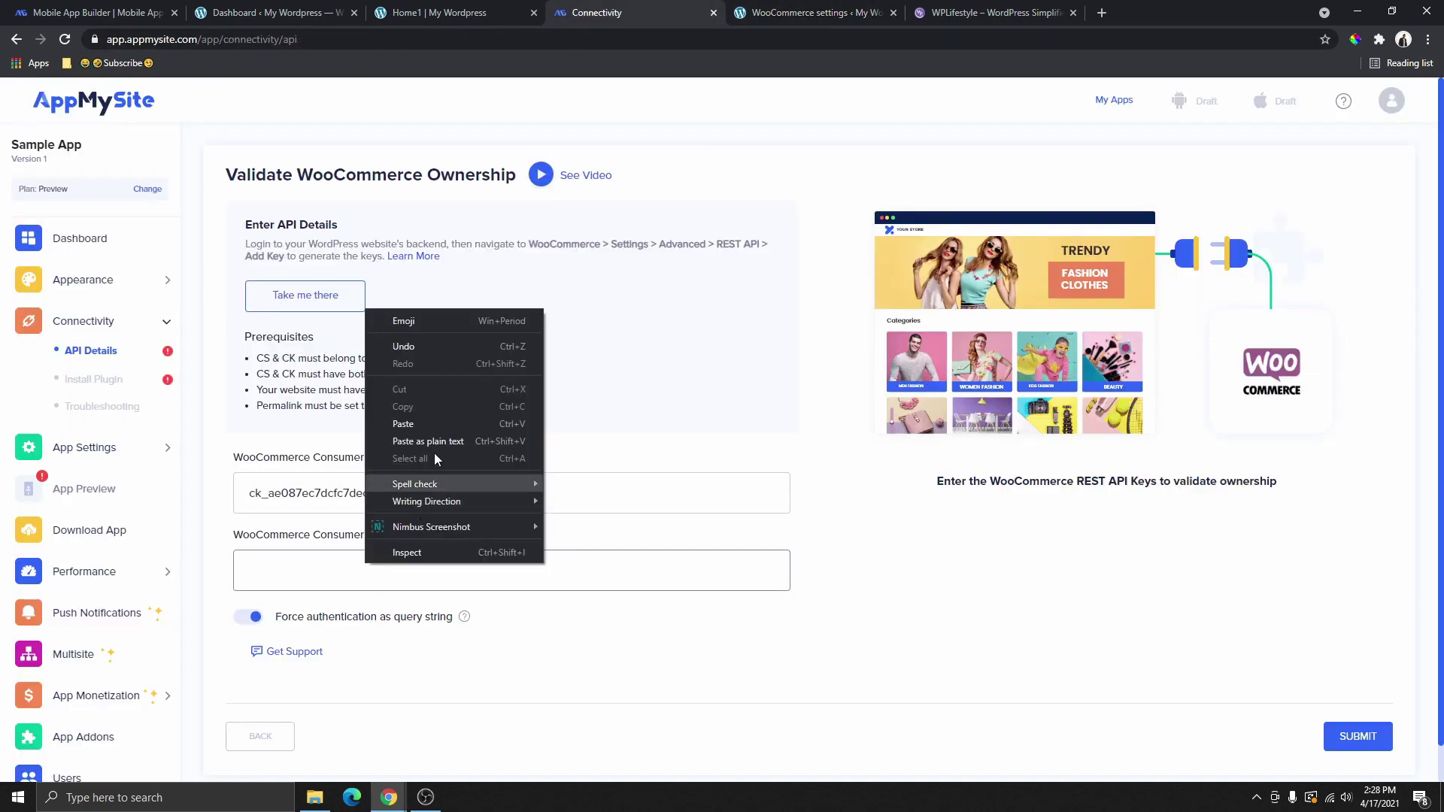
left_click(418, 417)
scroll(526, 451, "down", 1)
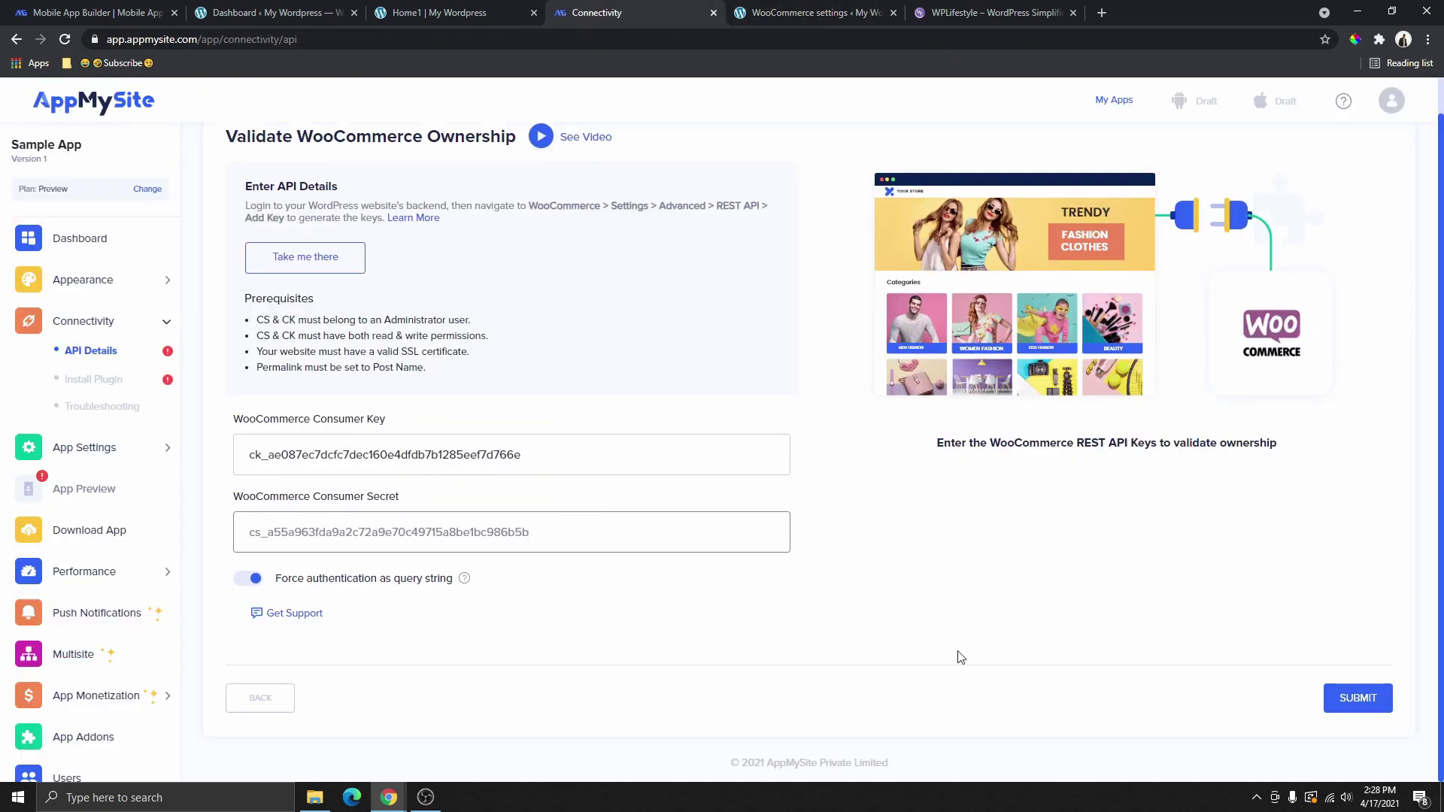
left_click(1353, 703)
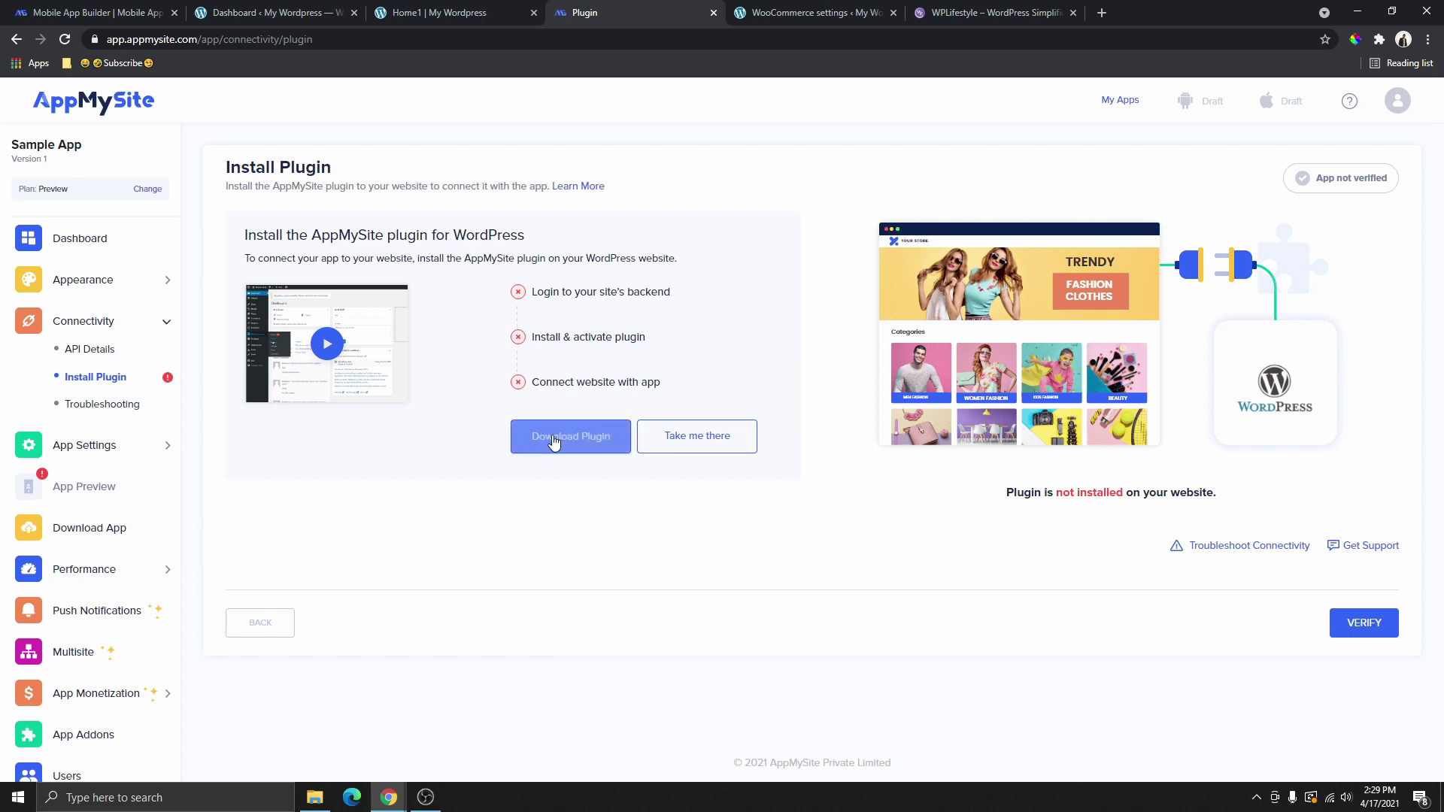
Install and activate the AppMySite plugin on the WordPress site, and verify the plugin connection in AppMySite.
left_click(697, 438)
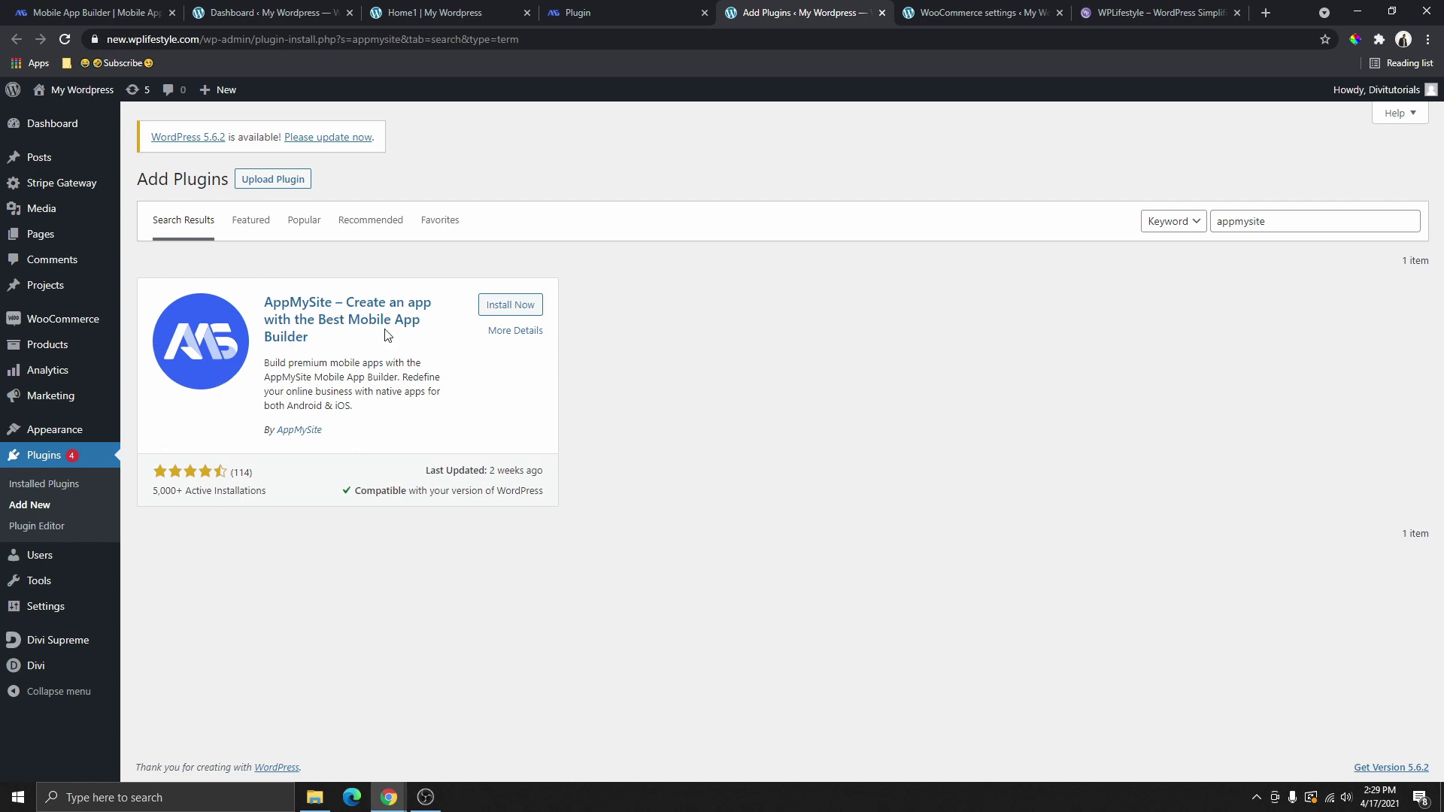
left_click(520, 307)
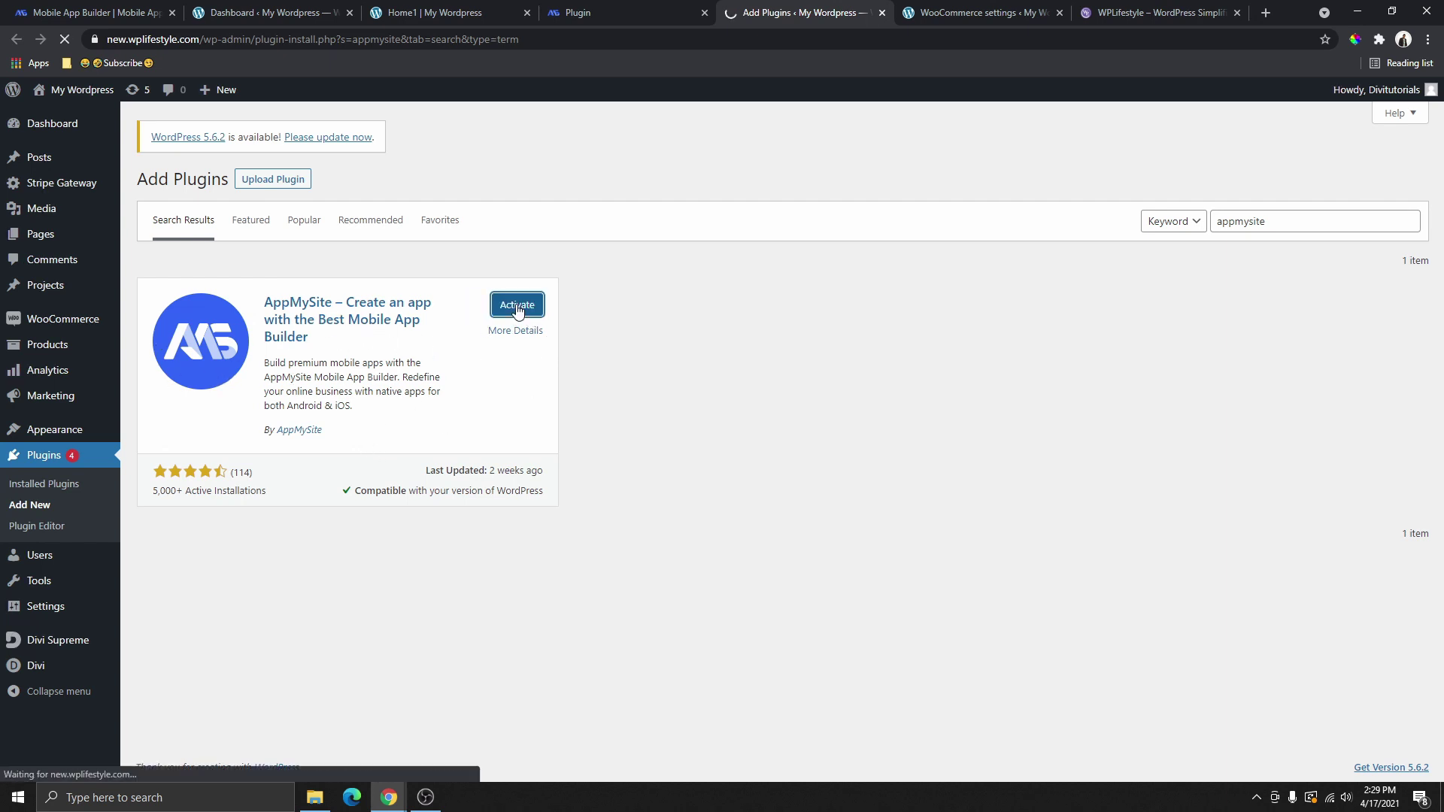
key("ctrl+shift+Tab")
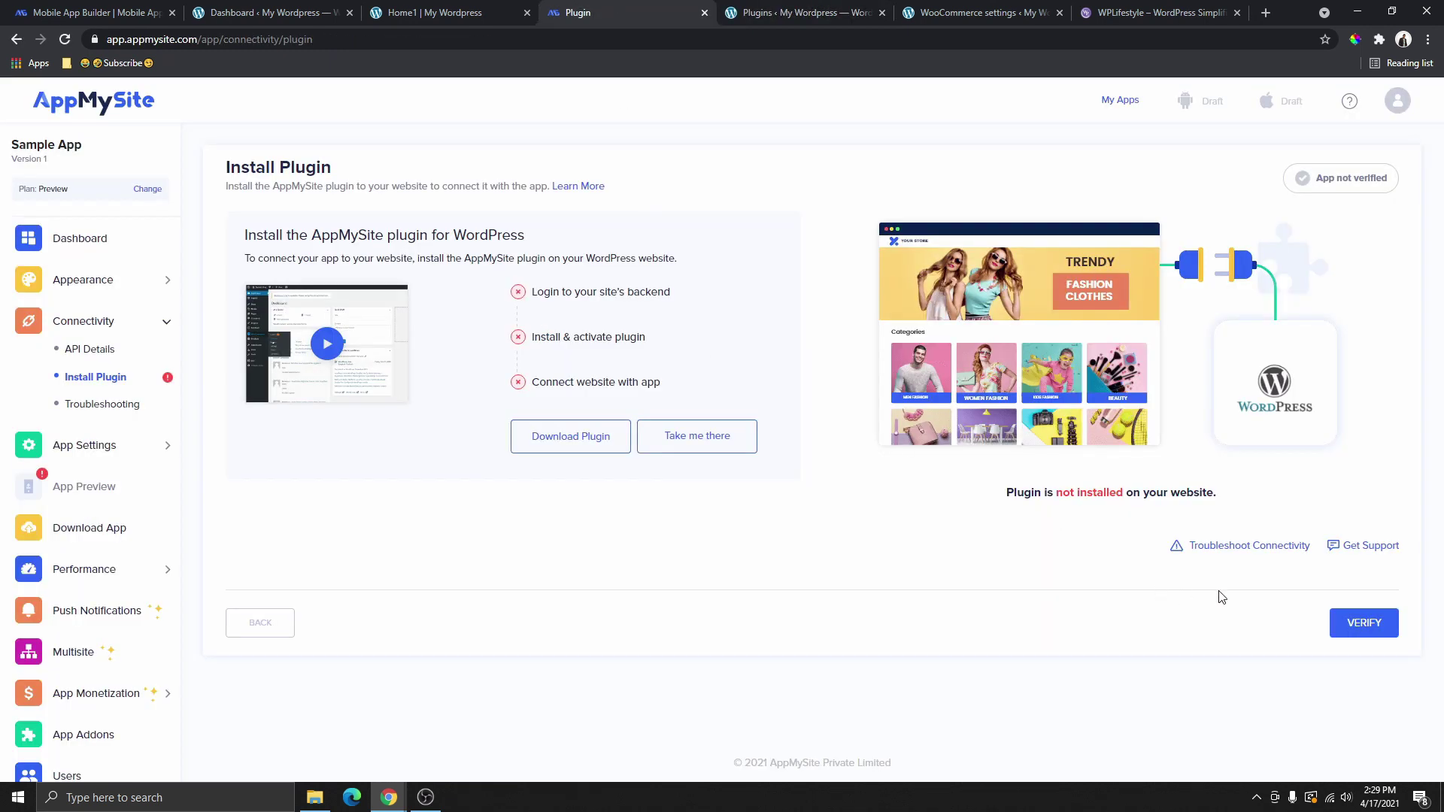
left_click(1362, 626)
Check the real-device testing options on the App Preview page and look through the Appearance sections.
left_click_drag(229, 200, 529, 199)
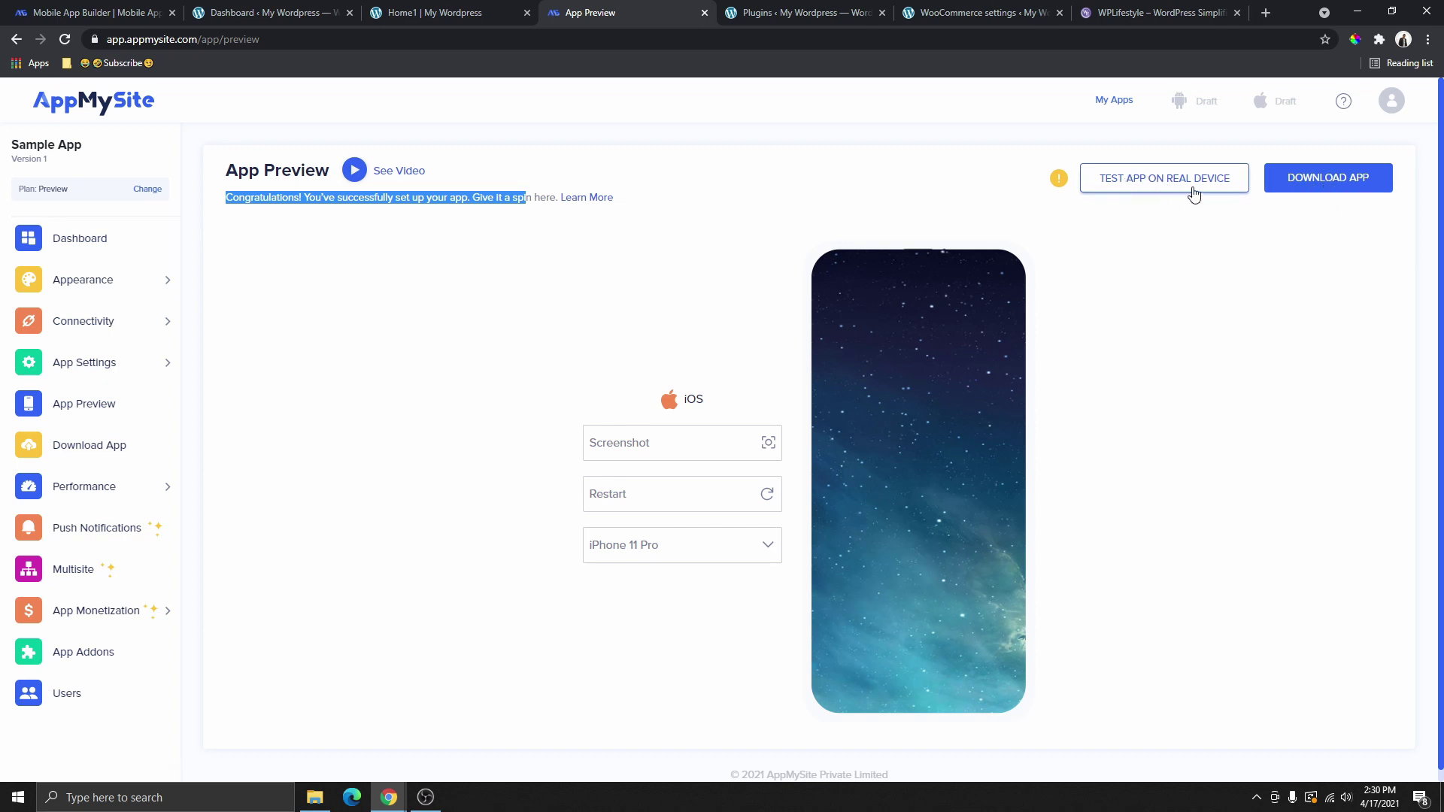
left_click(1150, 194)
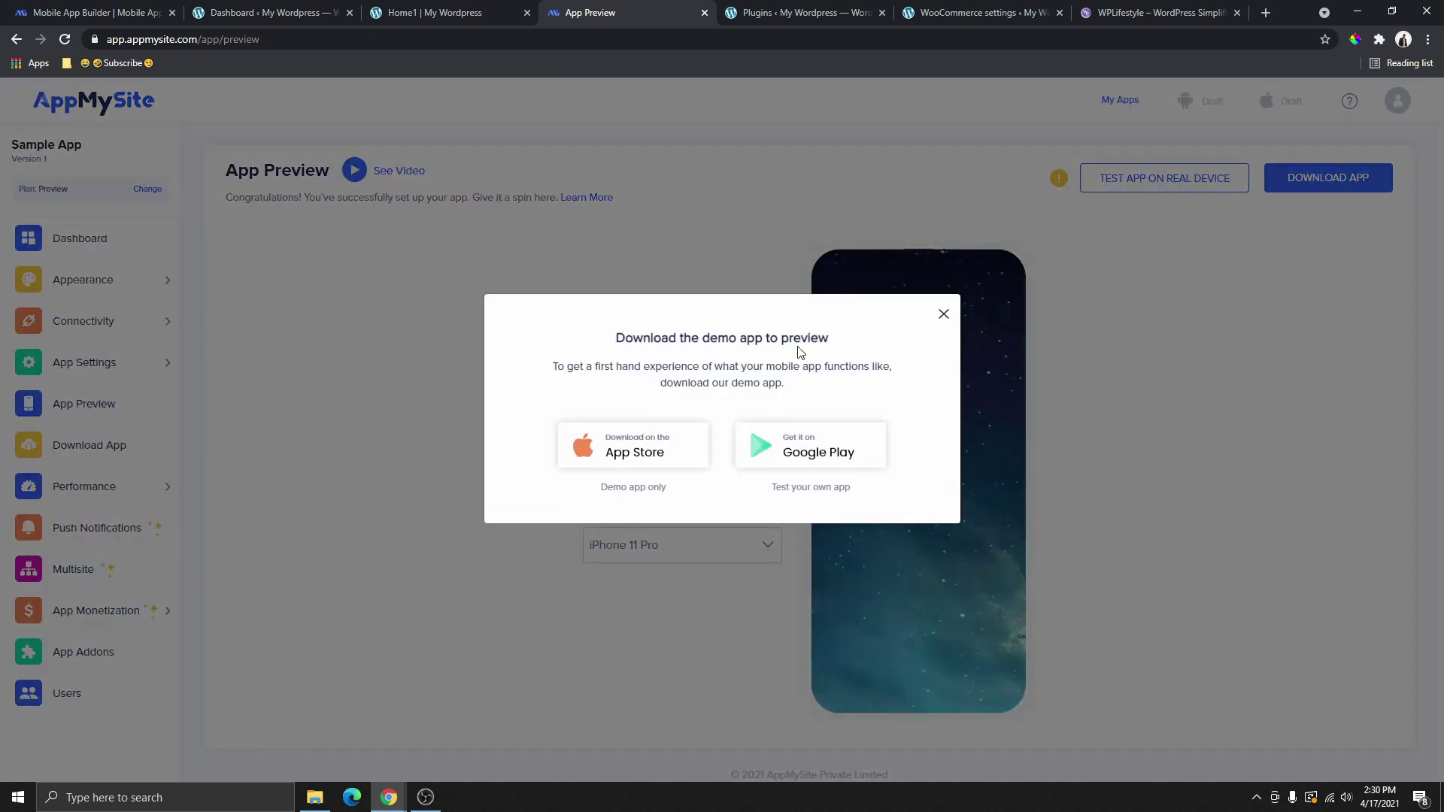
left_click(943, 316)
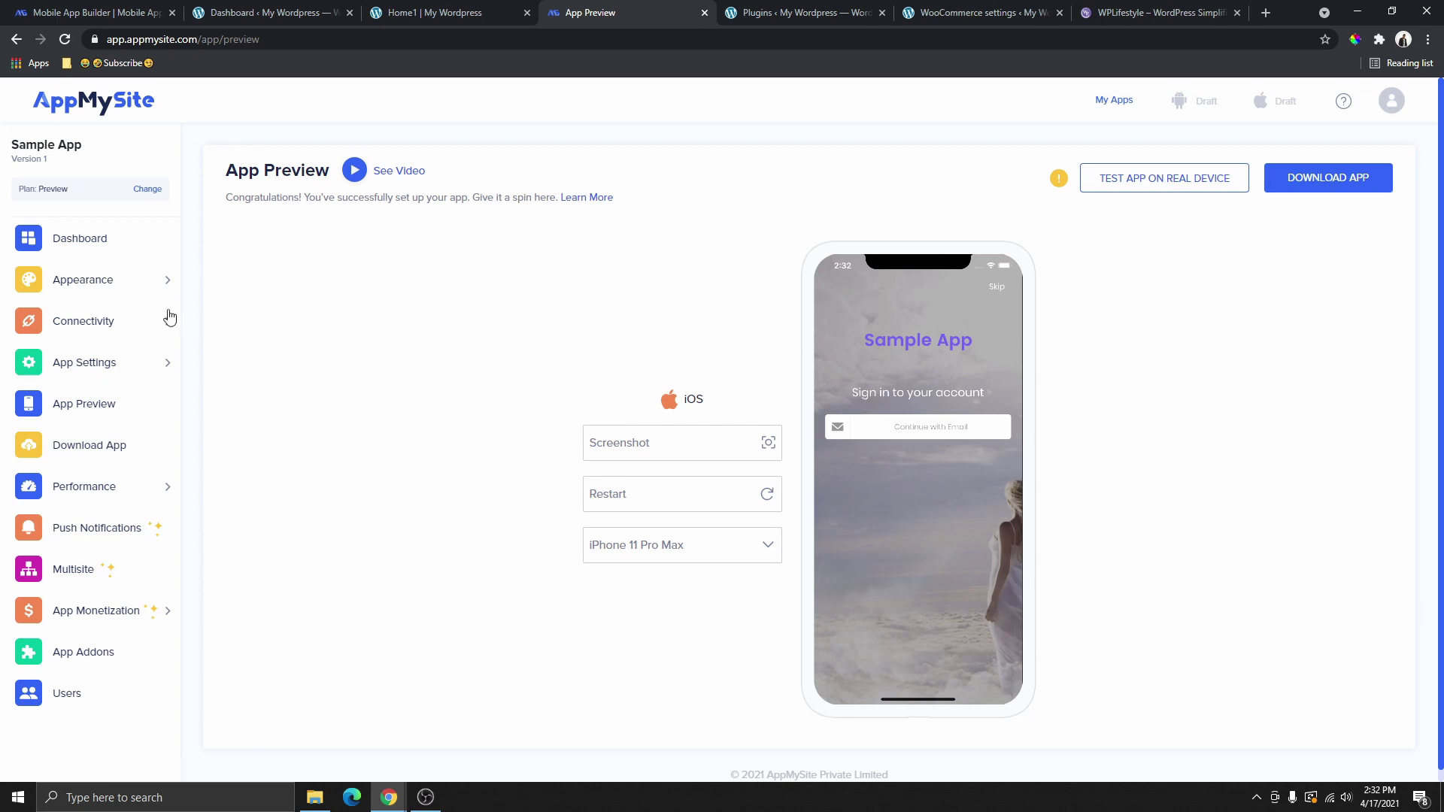
left_click(79, 287)
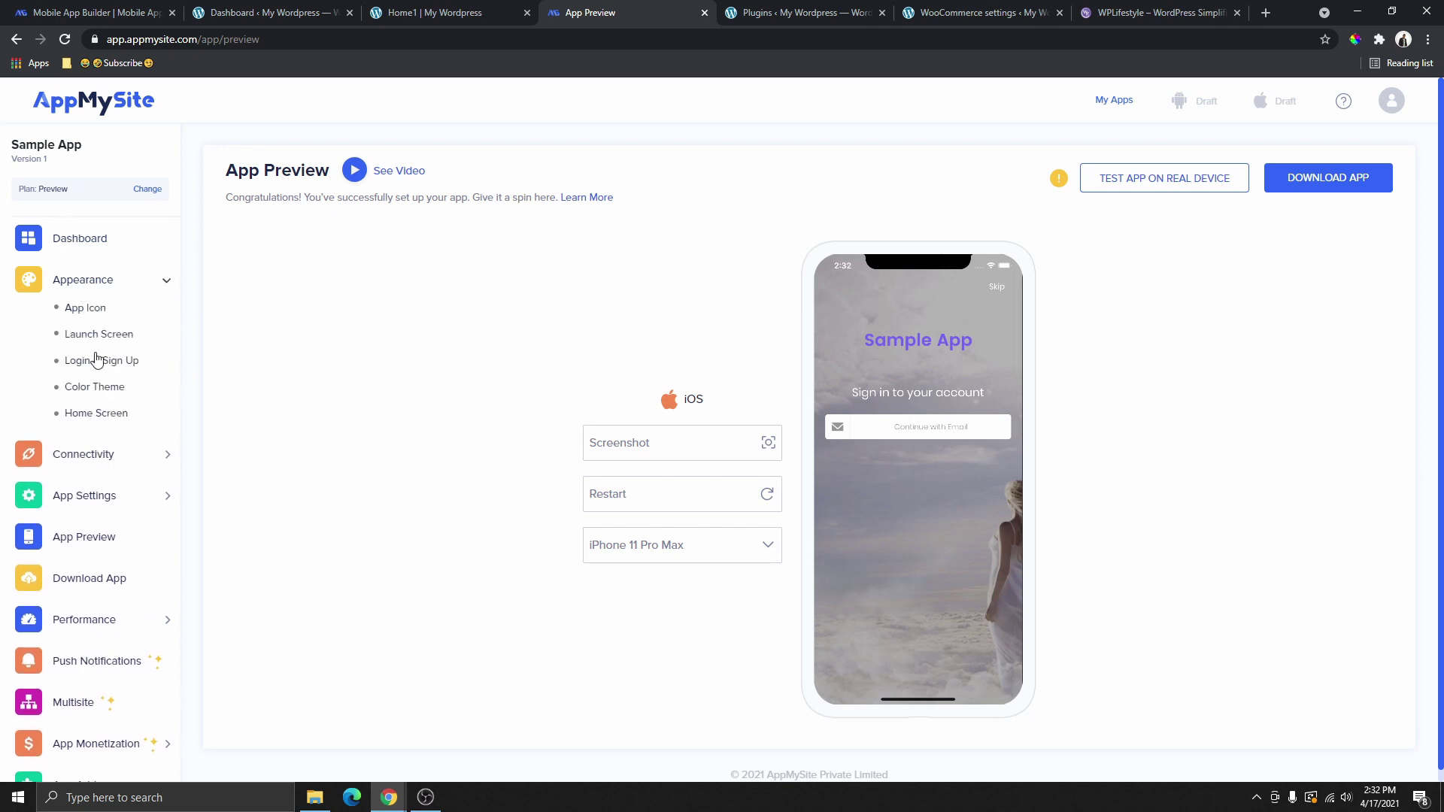
left_click(100, 313)
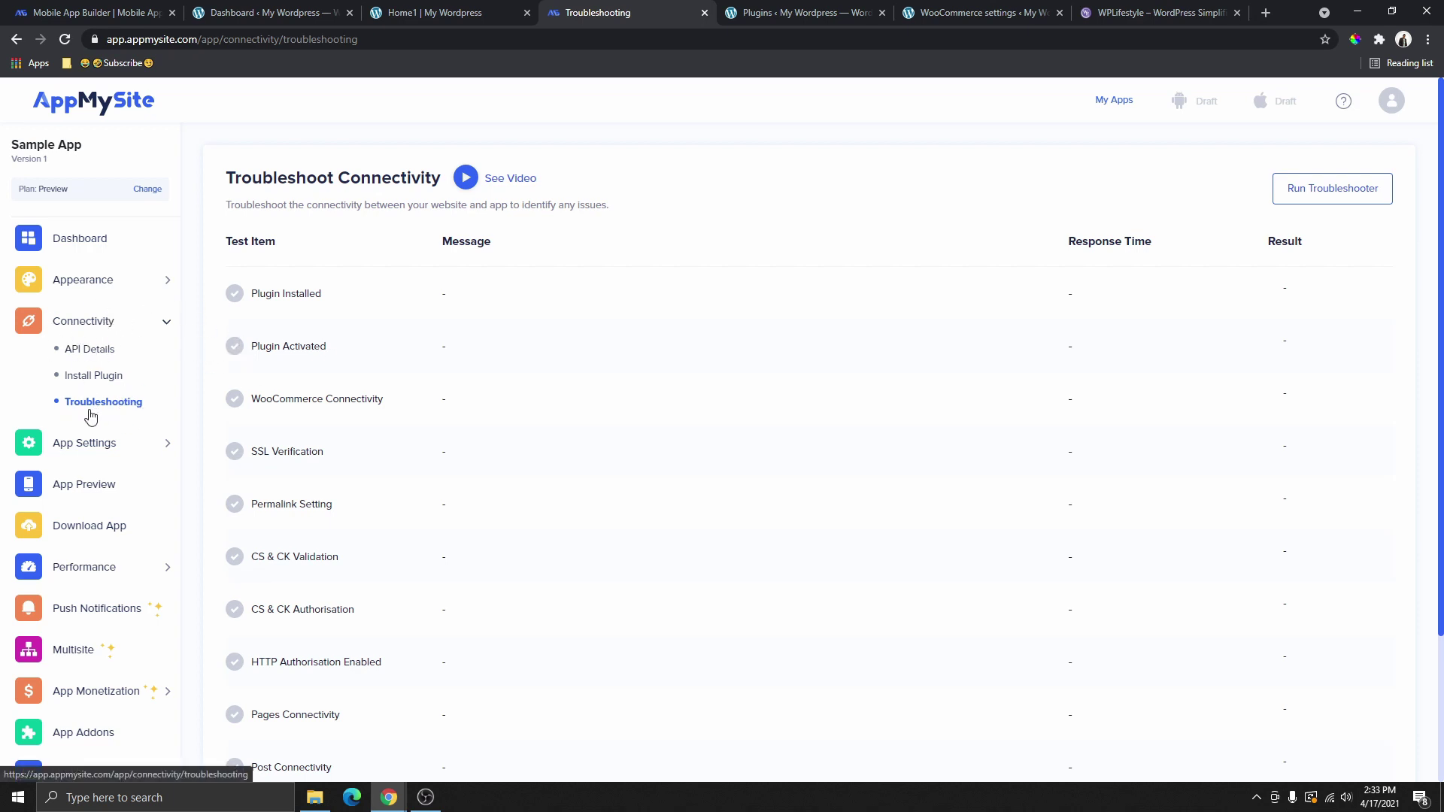
Review the test items on the connectivity Troubleshooting page and run the troubleshooter.
scroll(316, 422, "down", 3)
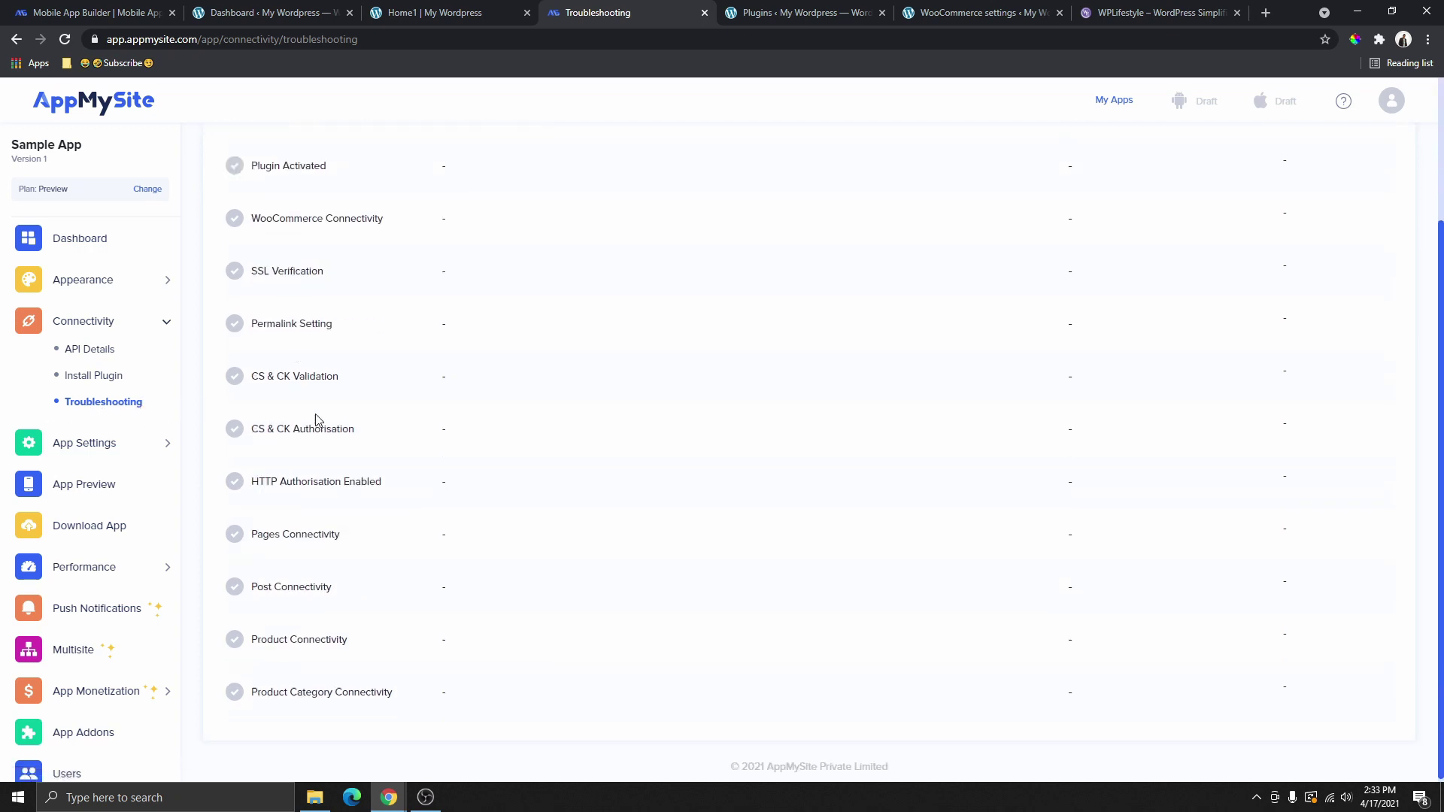
scroll(863, 346, "up", 3)
scroll(401, 304, "down", 2)
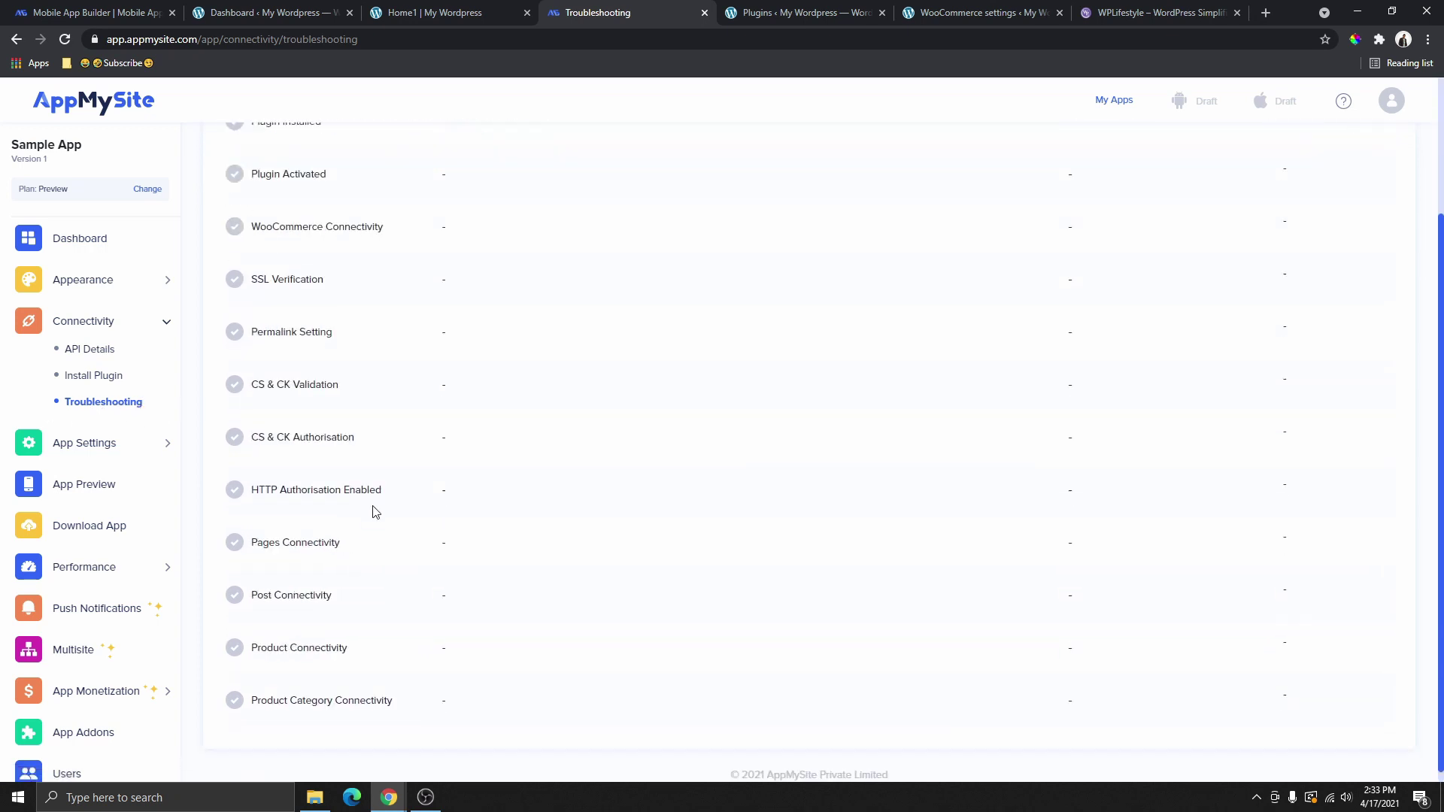
scroll(371, 509, "up", 2)
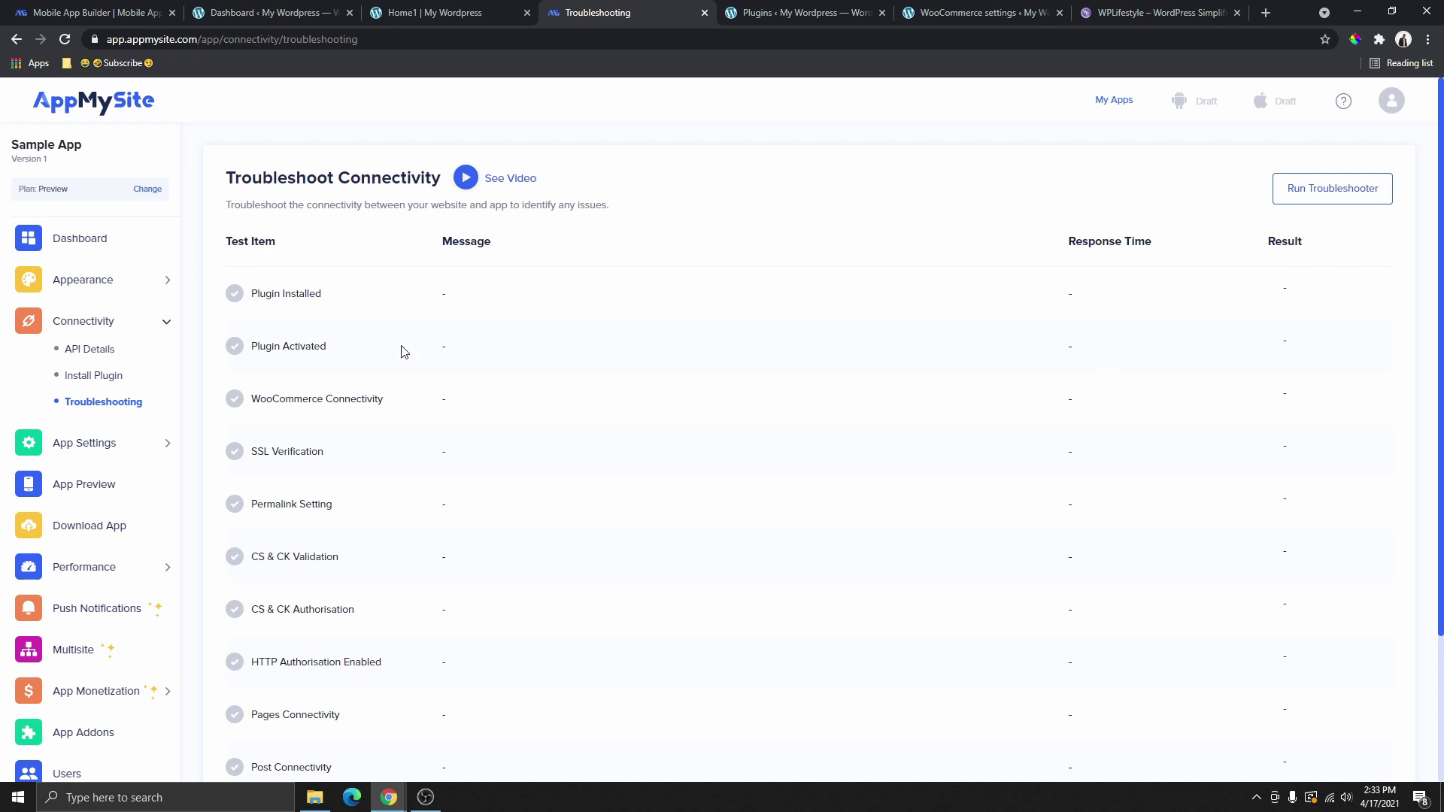
scroll(404, 352, "down", 3)
scroll(380, 653, "up", 3)
left_click(1324, 197)
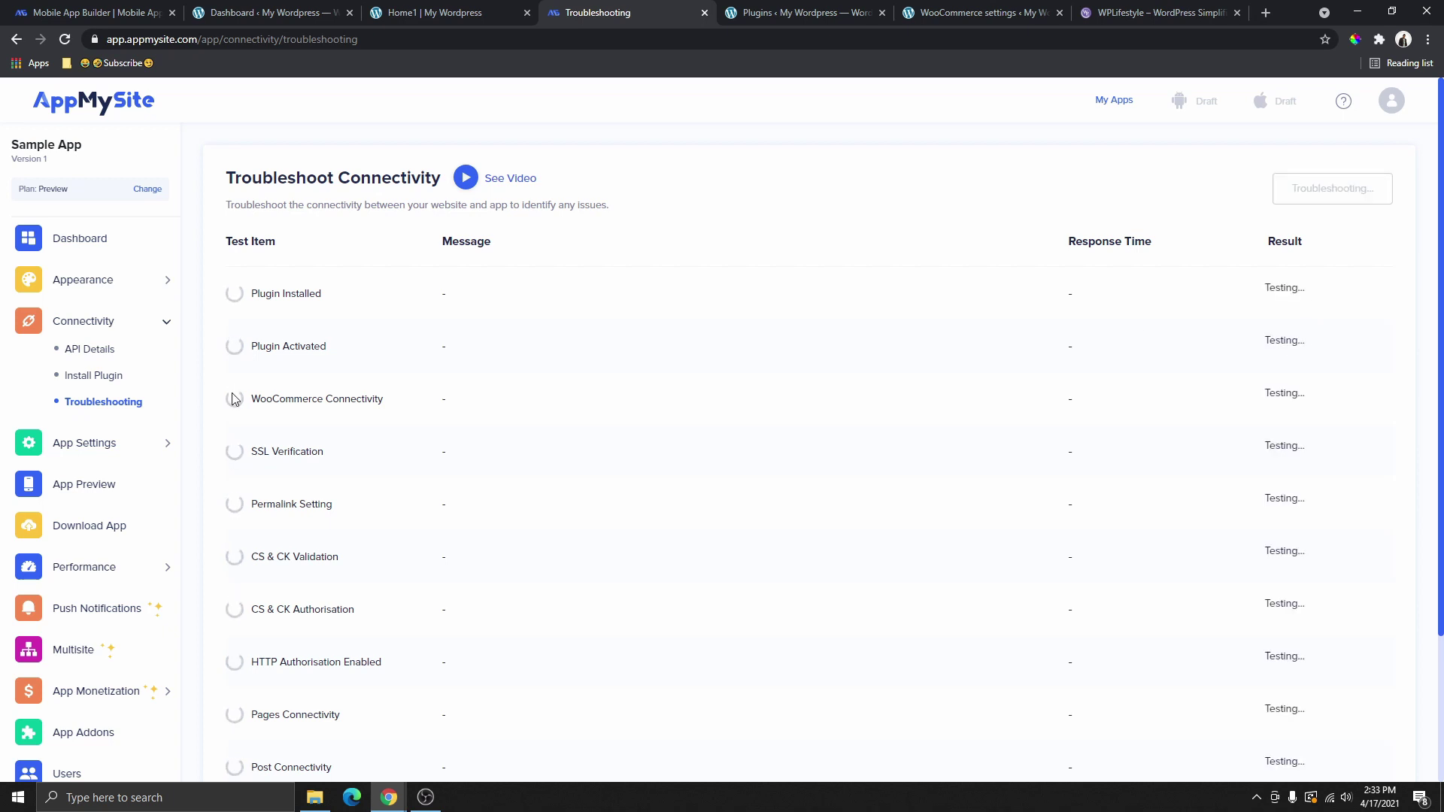
Examine the troubleshooter's test results, including the message for CS & CK Authorisation.
scroll(331, 503, "down", 3)
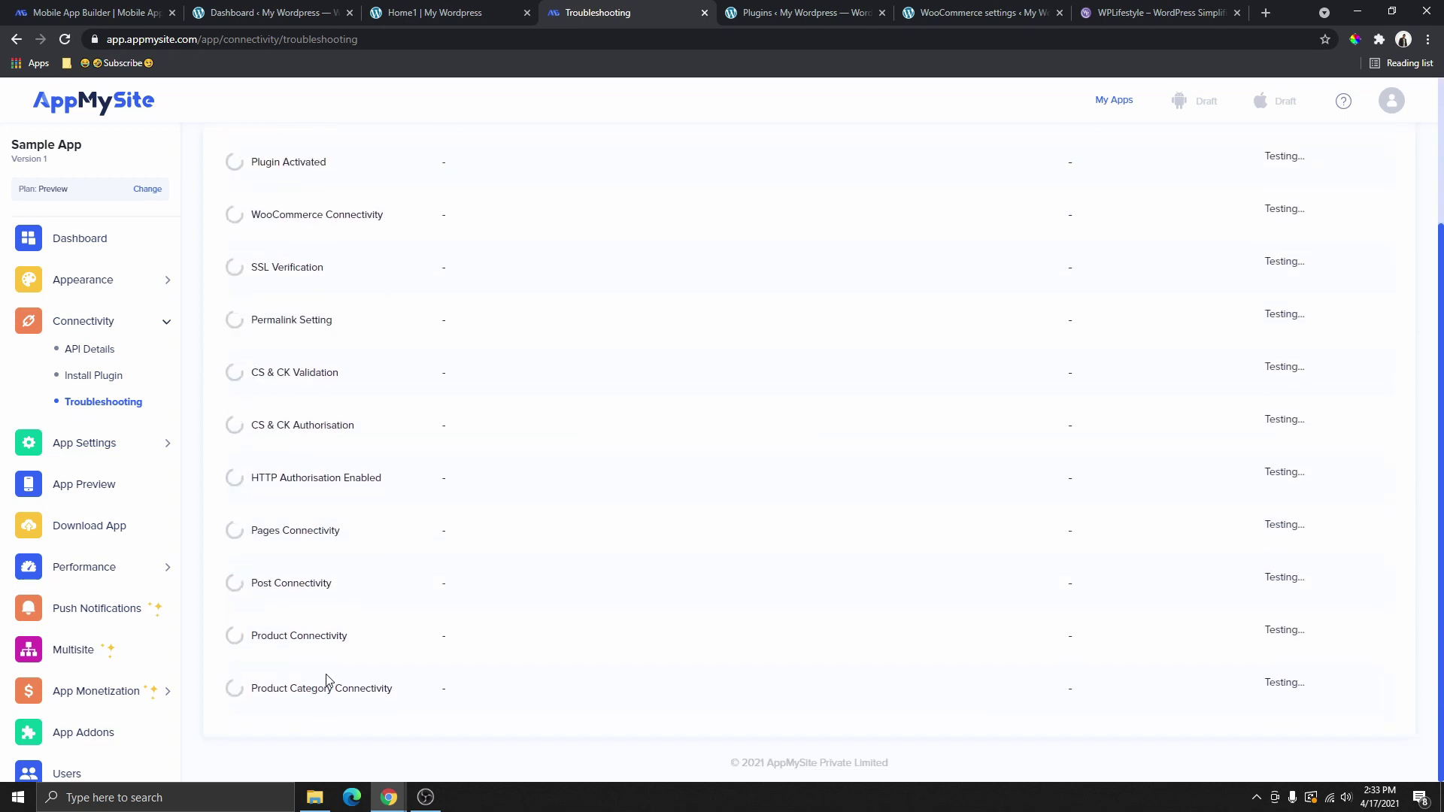
scroll(404, 559, "up", 3)
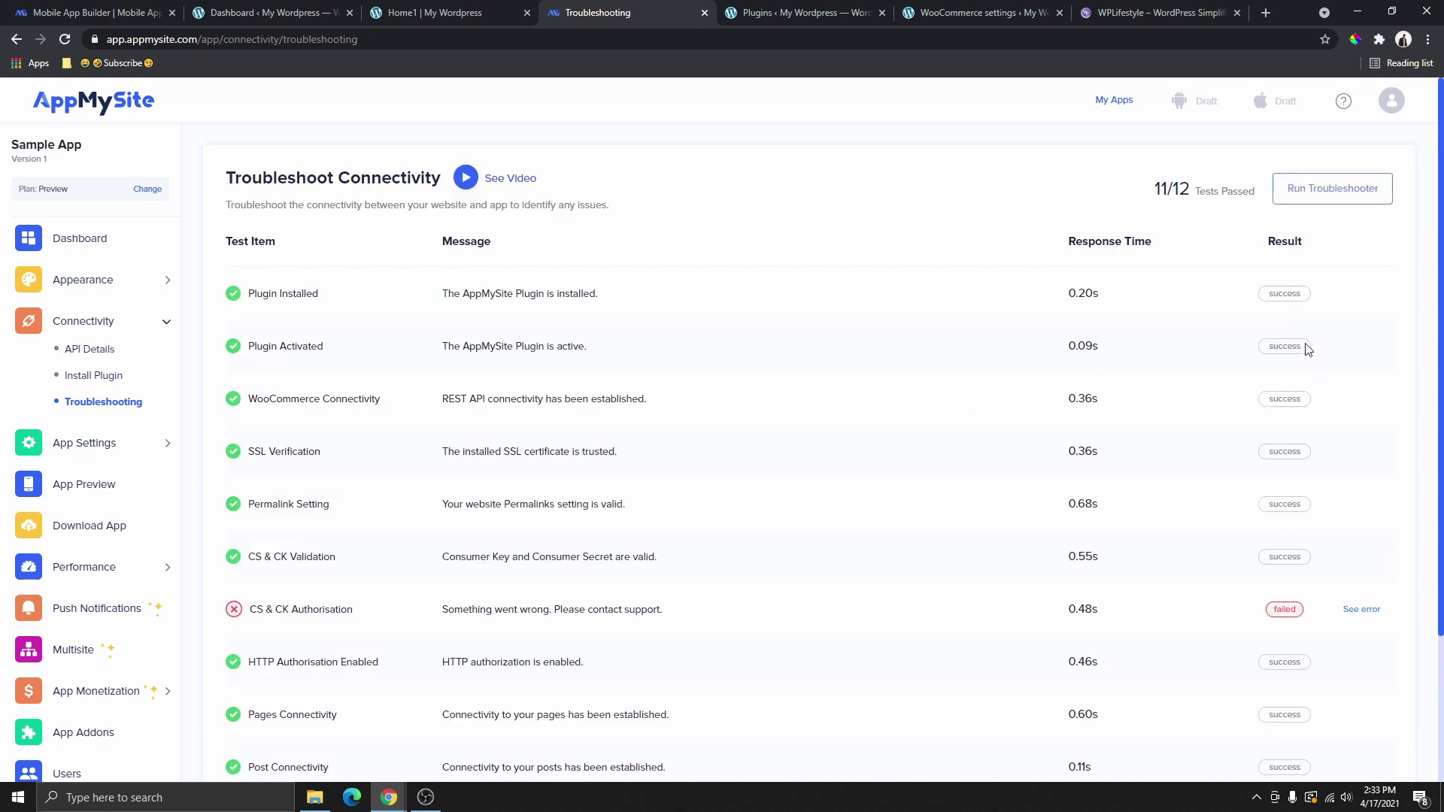
scroll(448, 585, "down", 2)
scroll(1147, 490, "up", 2)
scroll(1199, 474, "down", 2)
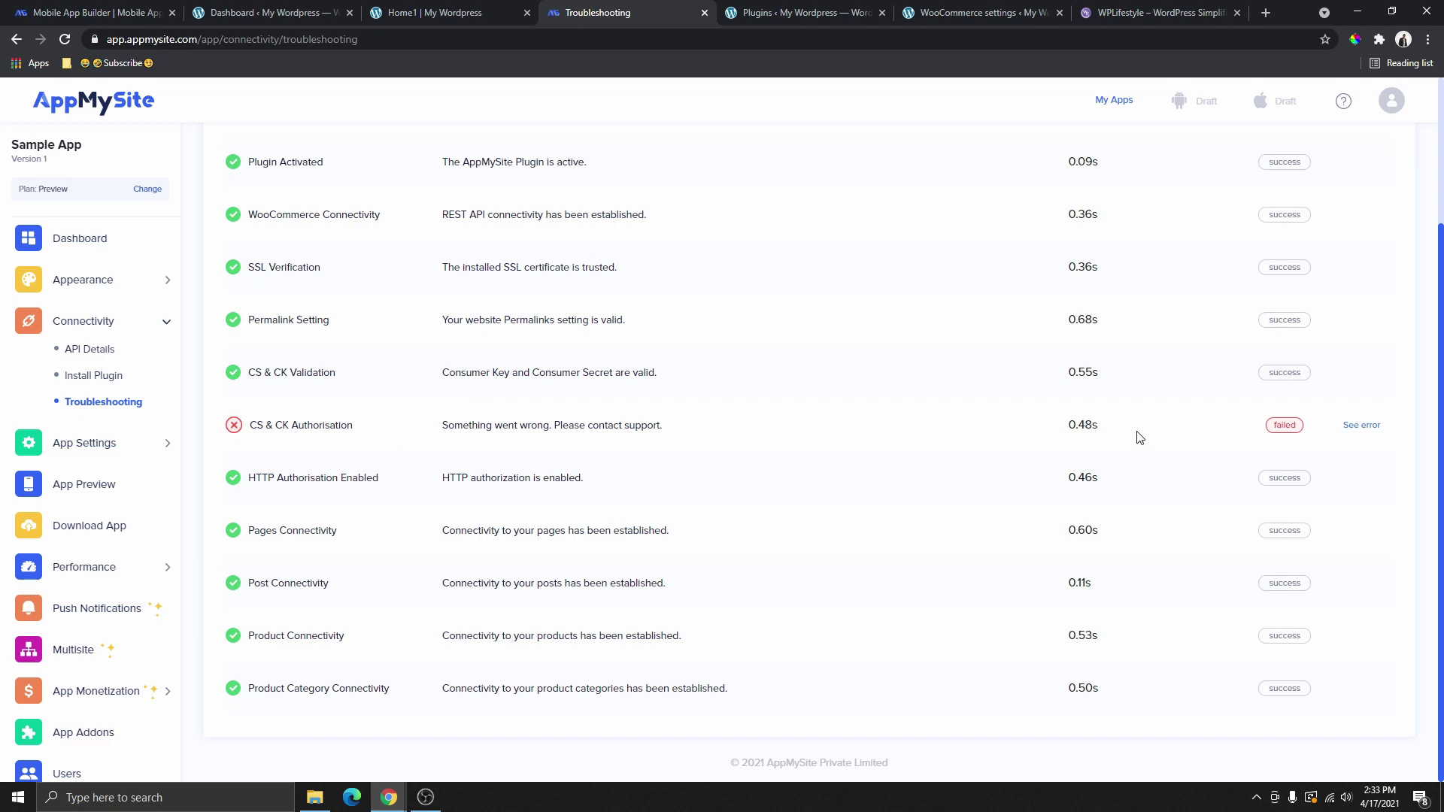
scroll(1140, 433, "up", 2)
scroll(1321, 314, "down", 2)
scroll(1263, 433, "up", 2)
scroll(1302, 386, "down", 2)
double_click(1285, 425)
left_click_drag(555, 426, 671, 433)
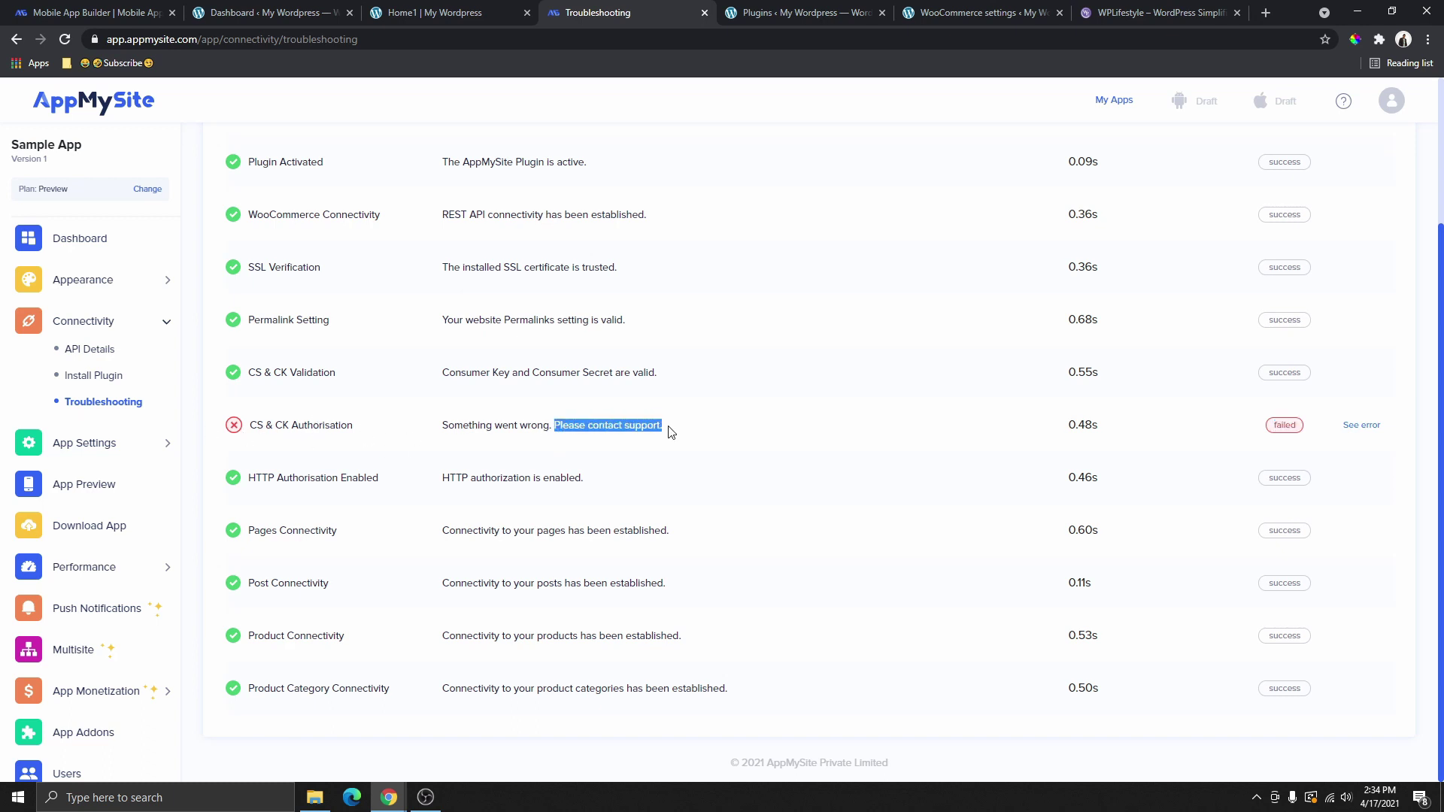
In the API Details, turn off Force authentication as query string and resubmit the WooCommerce keys.
left_click(85, 352)
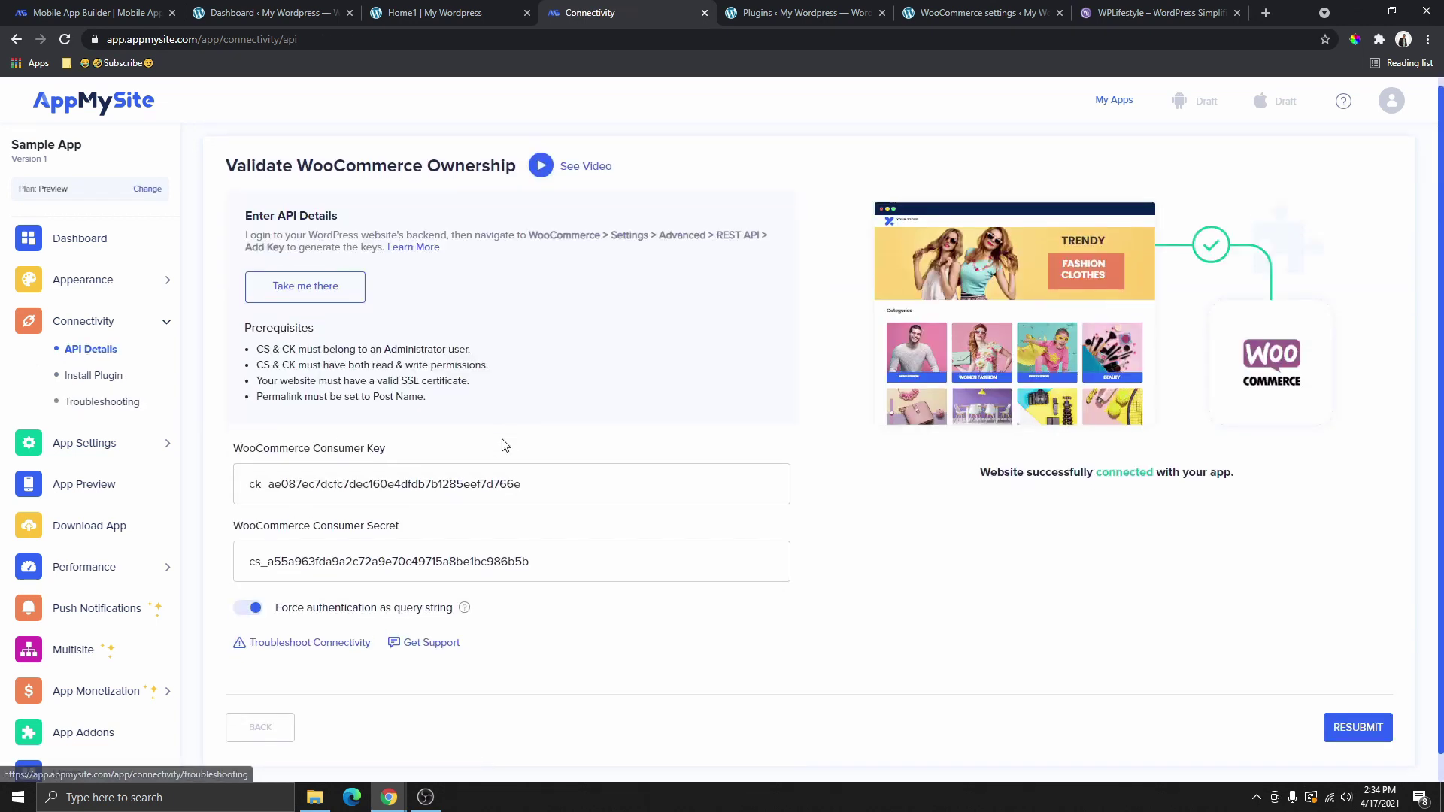
scroll(504, 445, "down", 1)
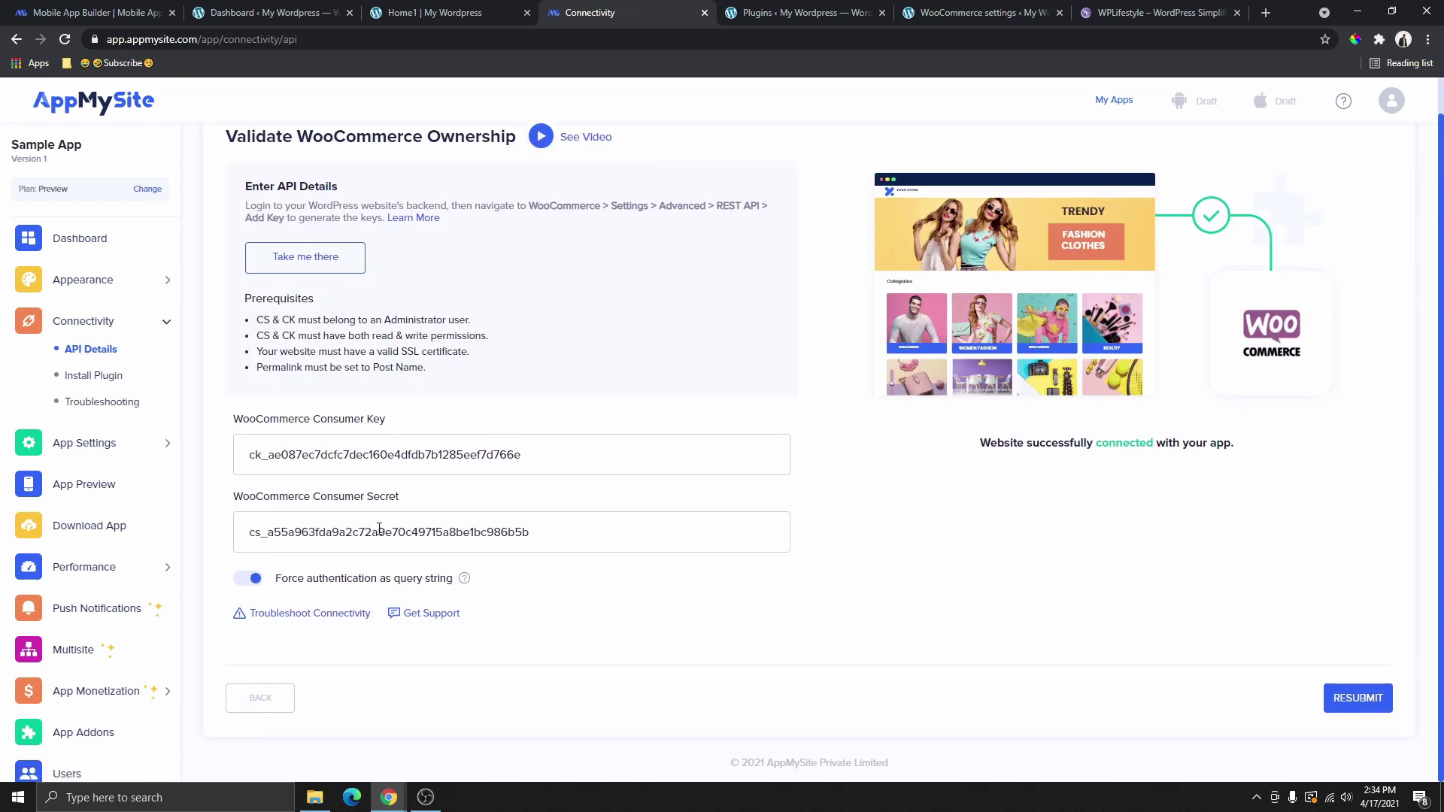
left_click(251, 580)
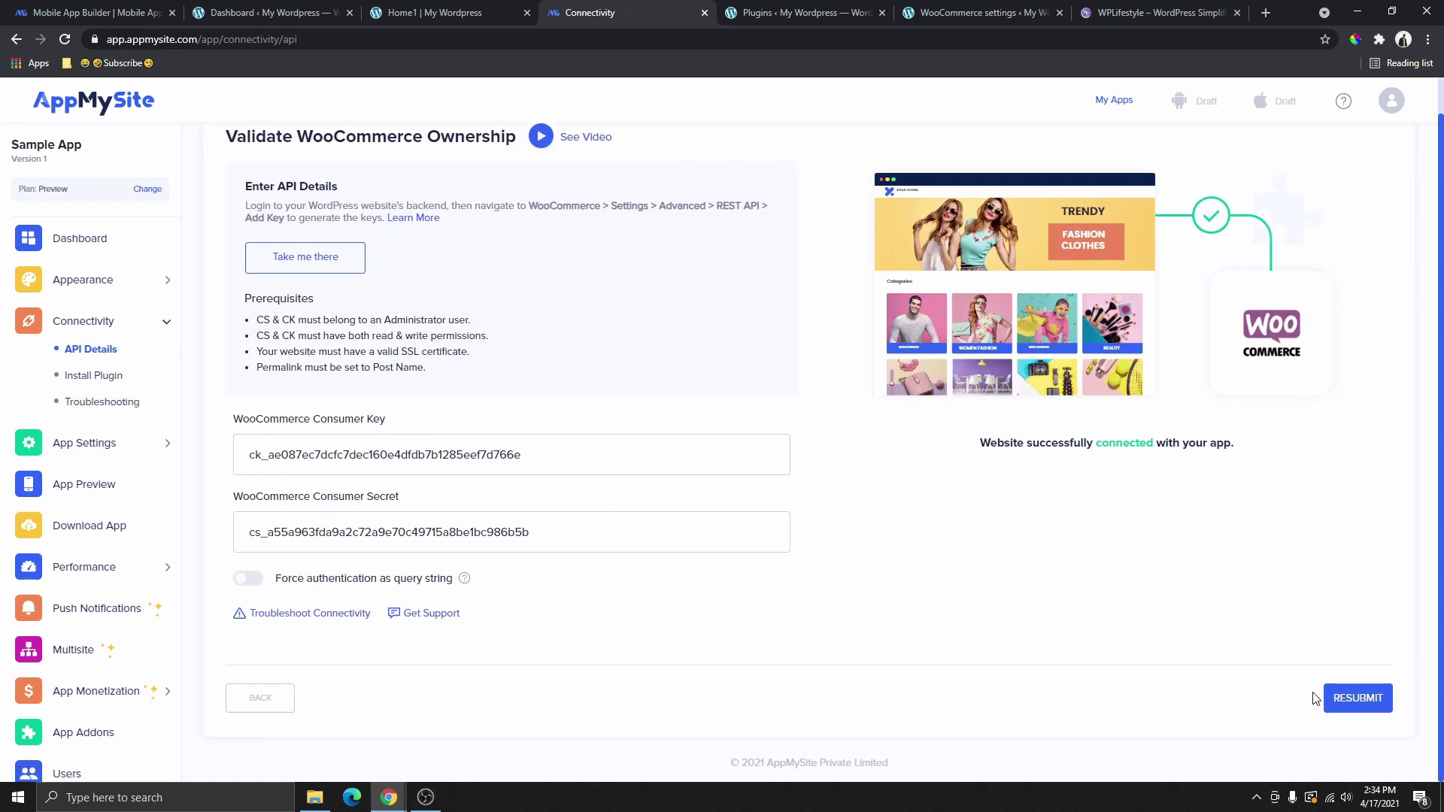
left_click(1358, 699)
Run the connectivity troubleshooter again and review the result of every test item.
left_click(81, 404)
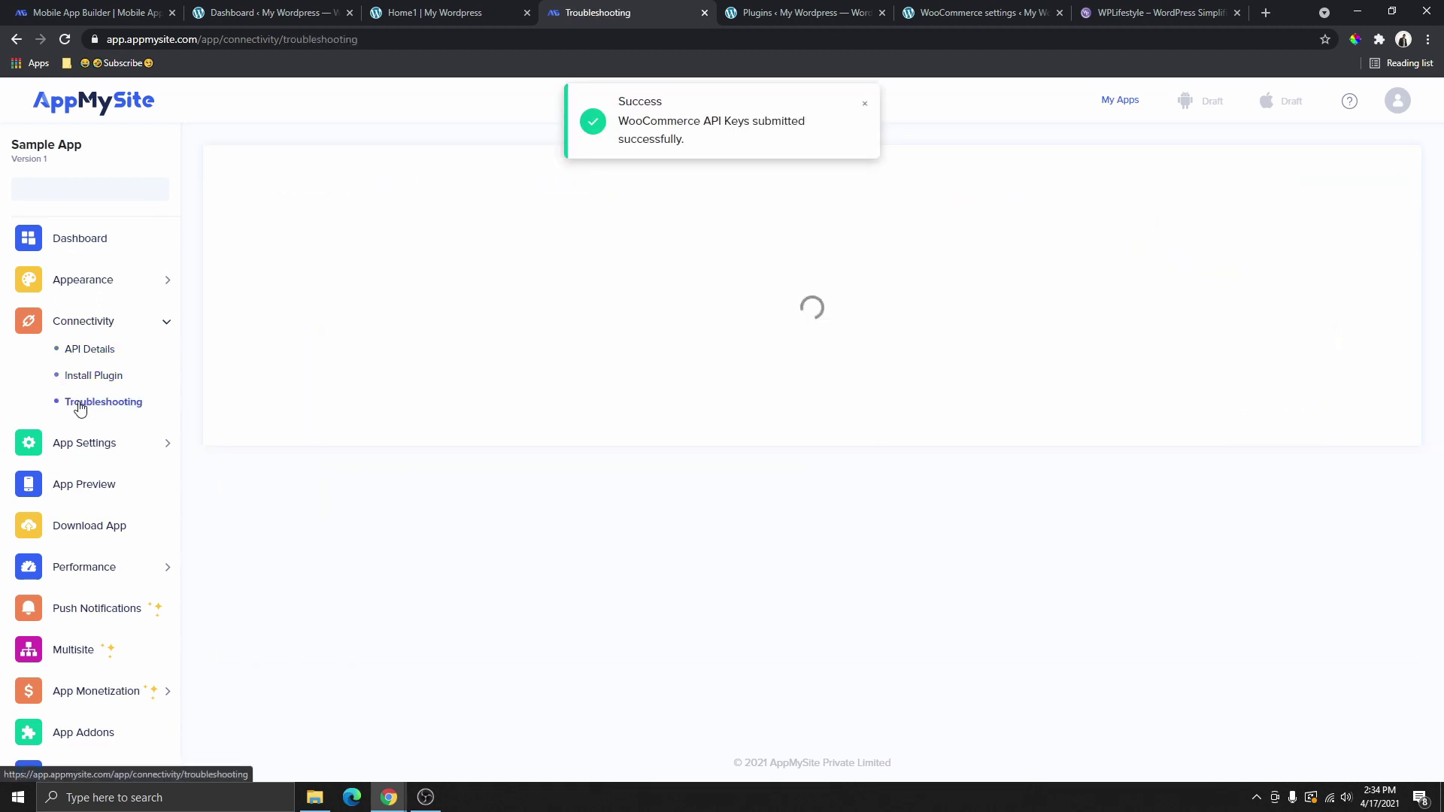
left_click(1307, 197)
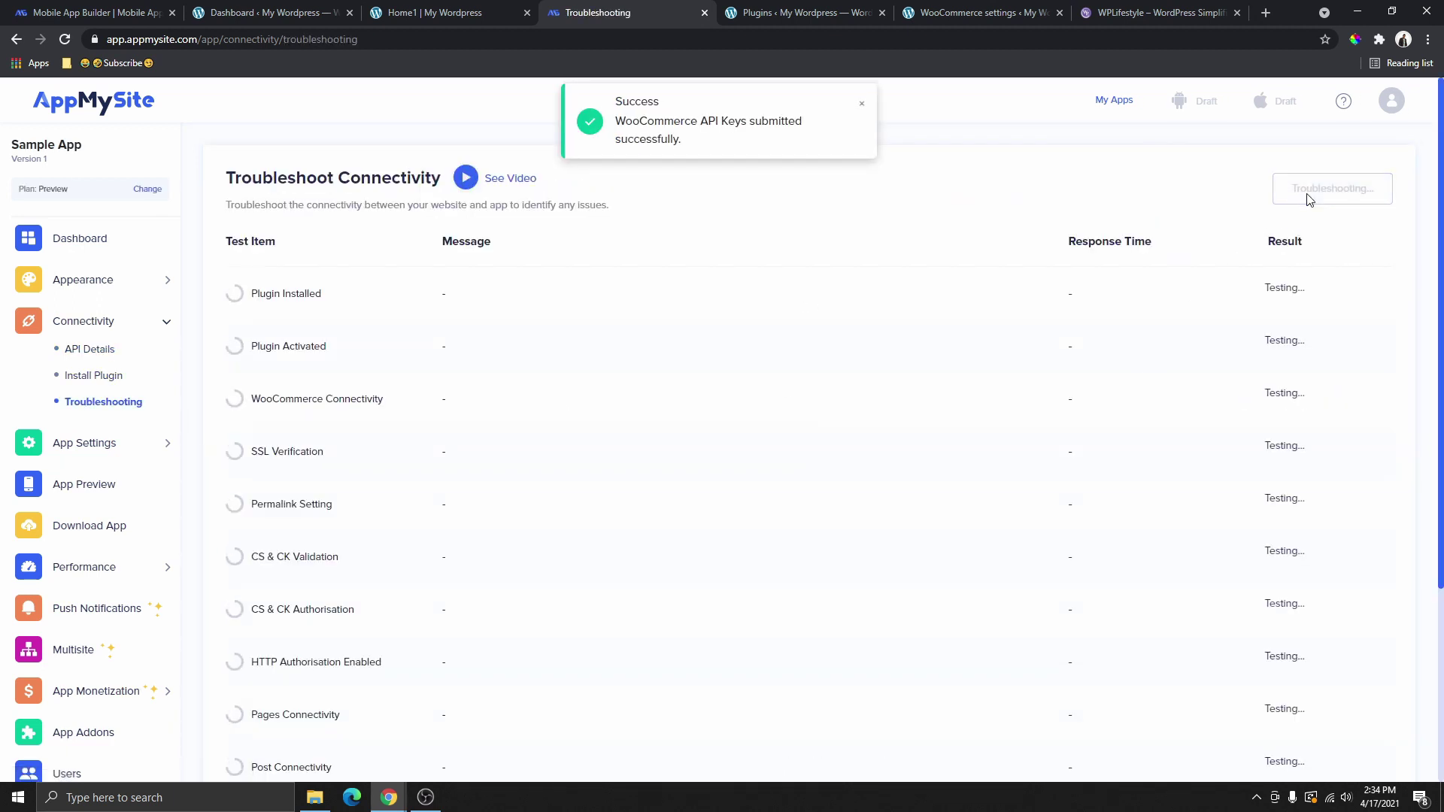
scroll(776, 498, "down", 4)
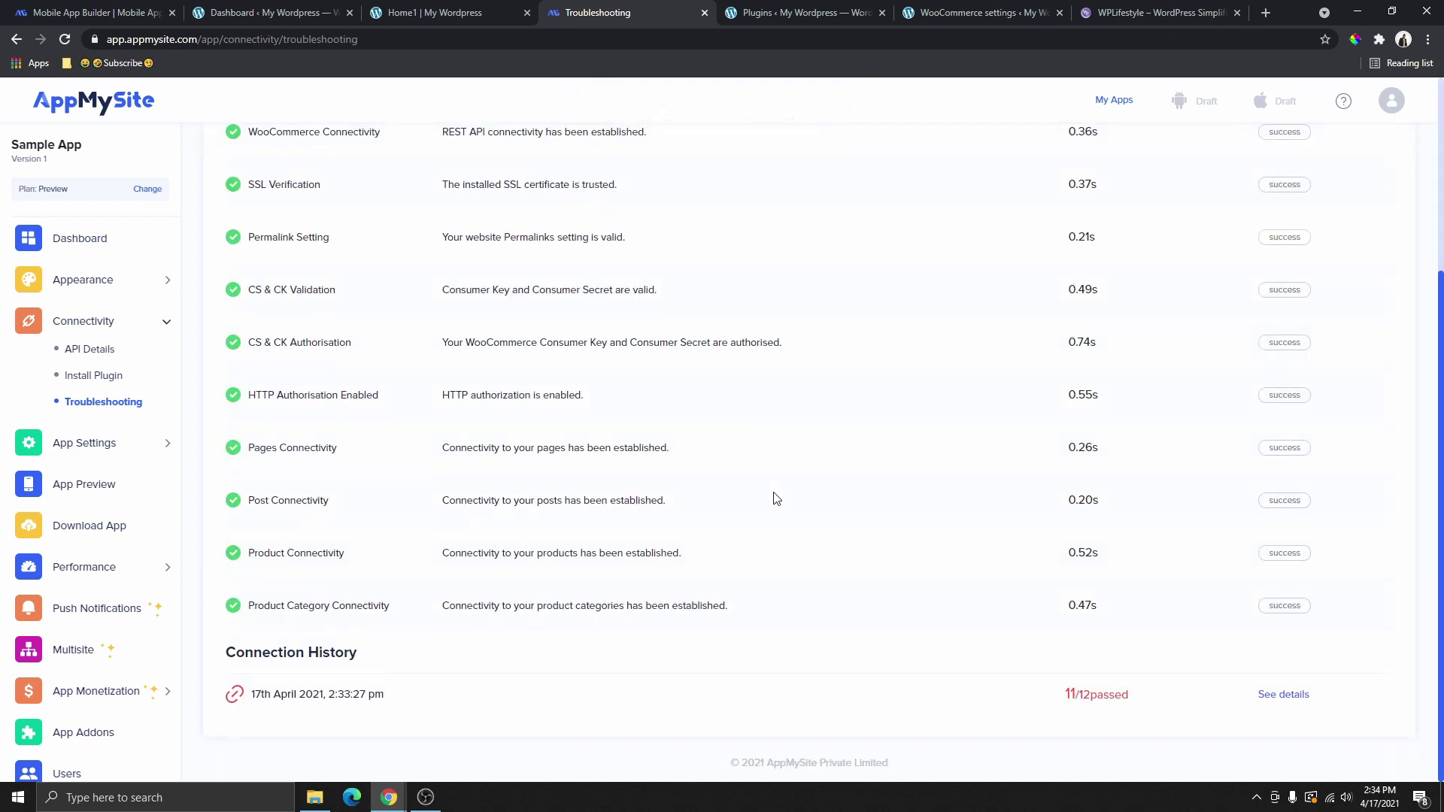
scroll(1191, 475, "up", 3)
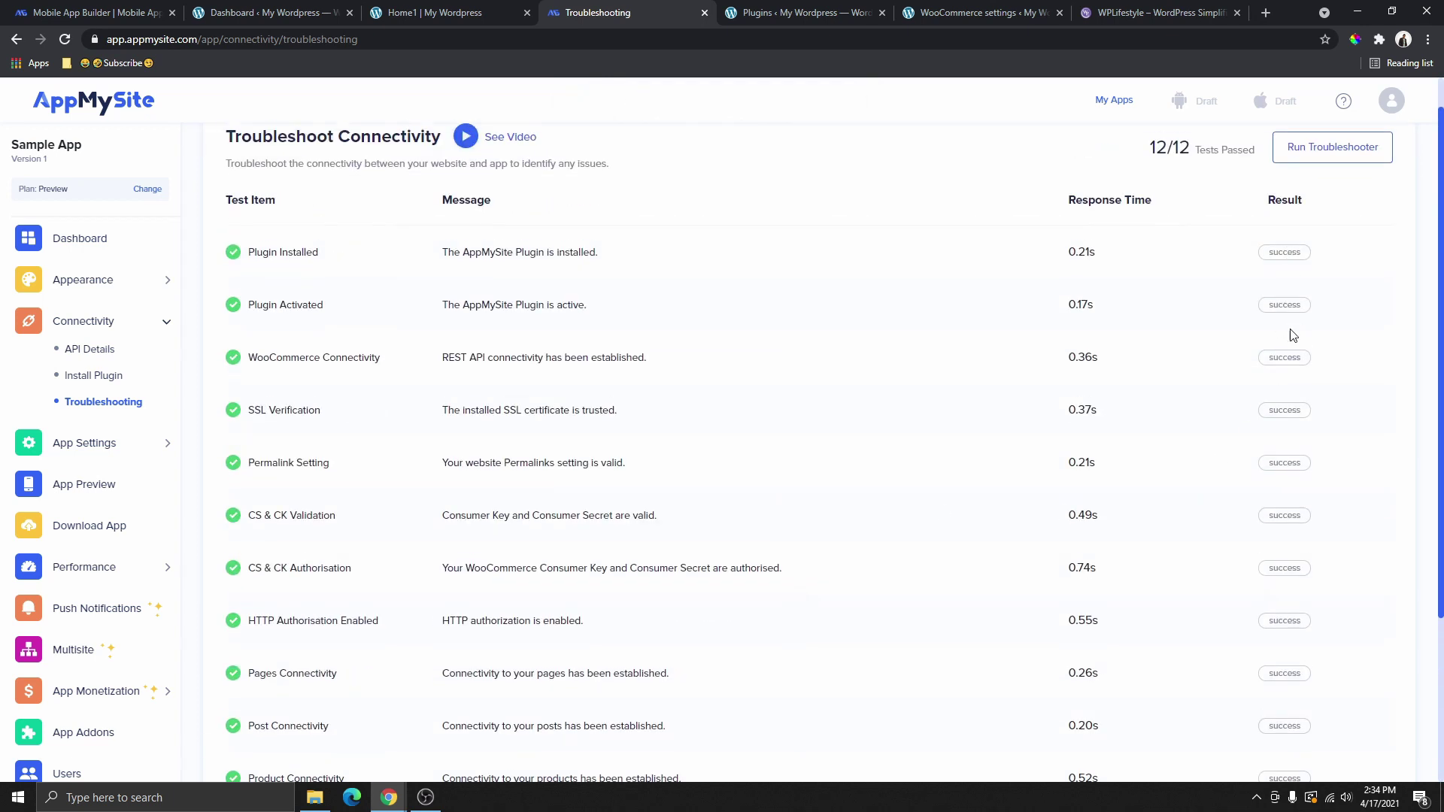
scroll(1289, 331, "down", 1)
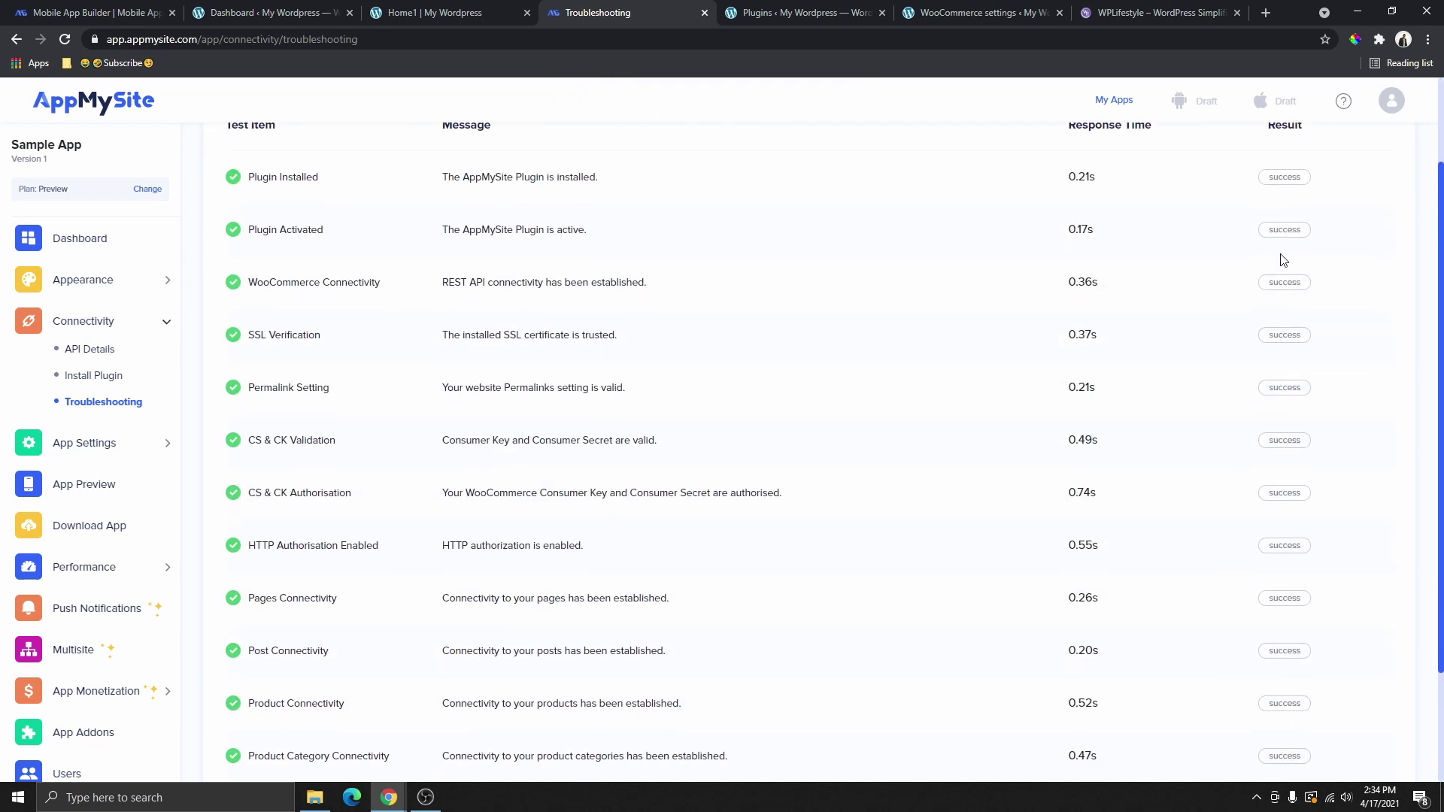
Leave the troubleshooting results and open the App Preview page.
key("alt+Left")
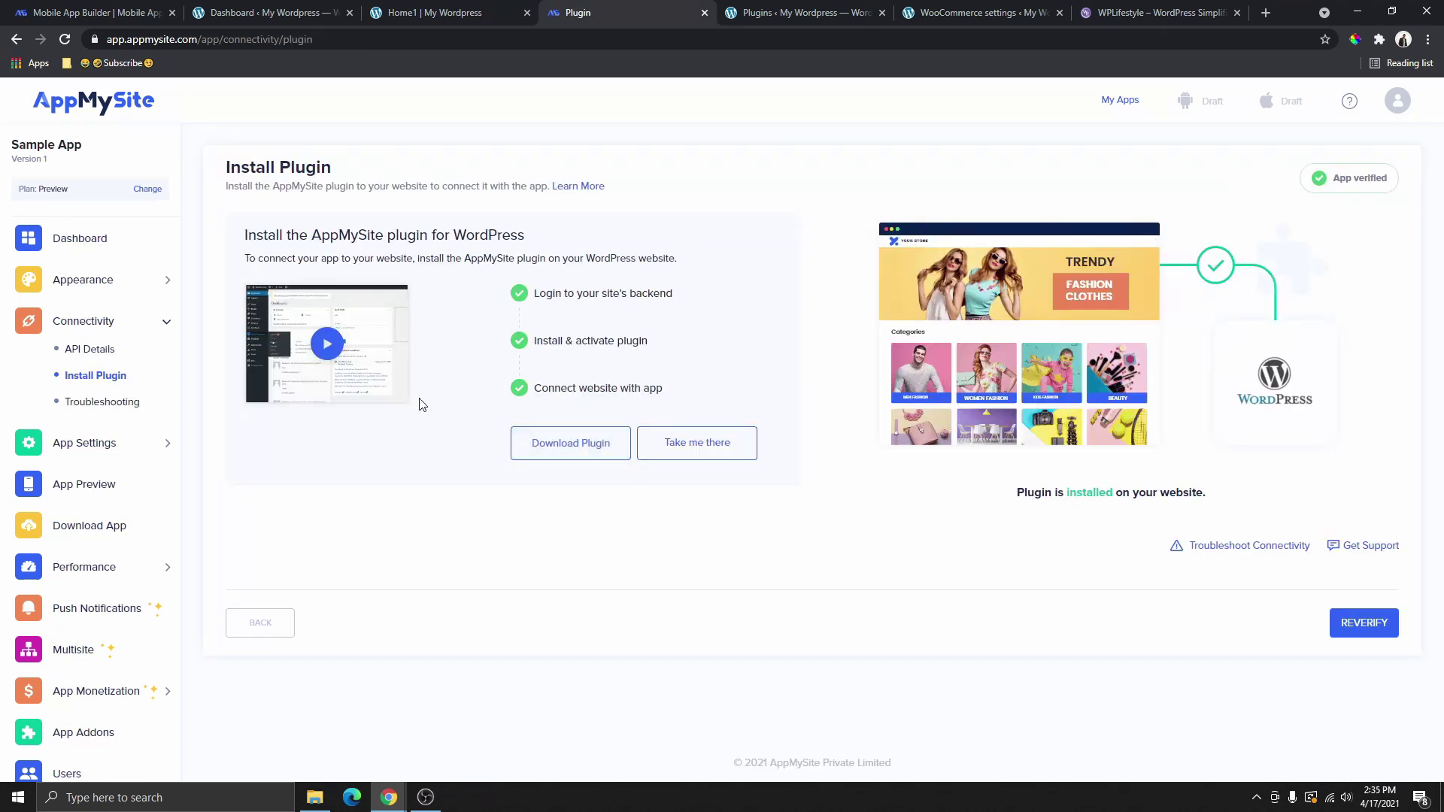
left_click(82, 485)
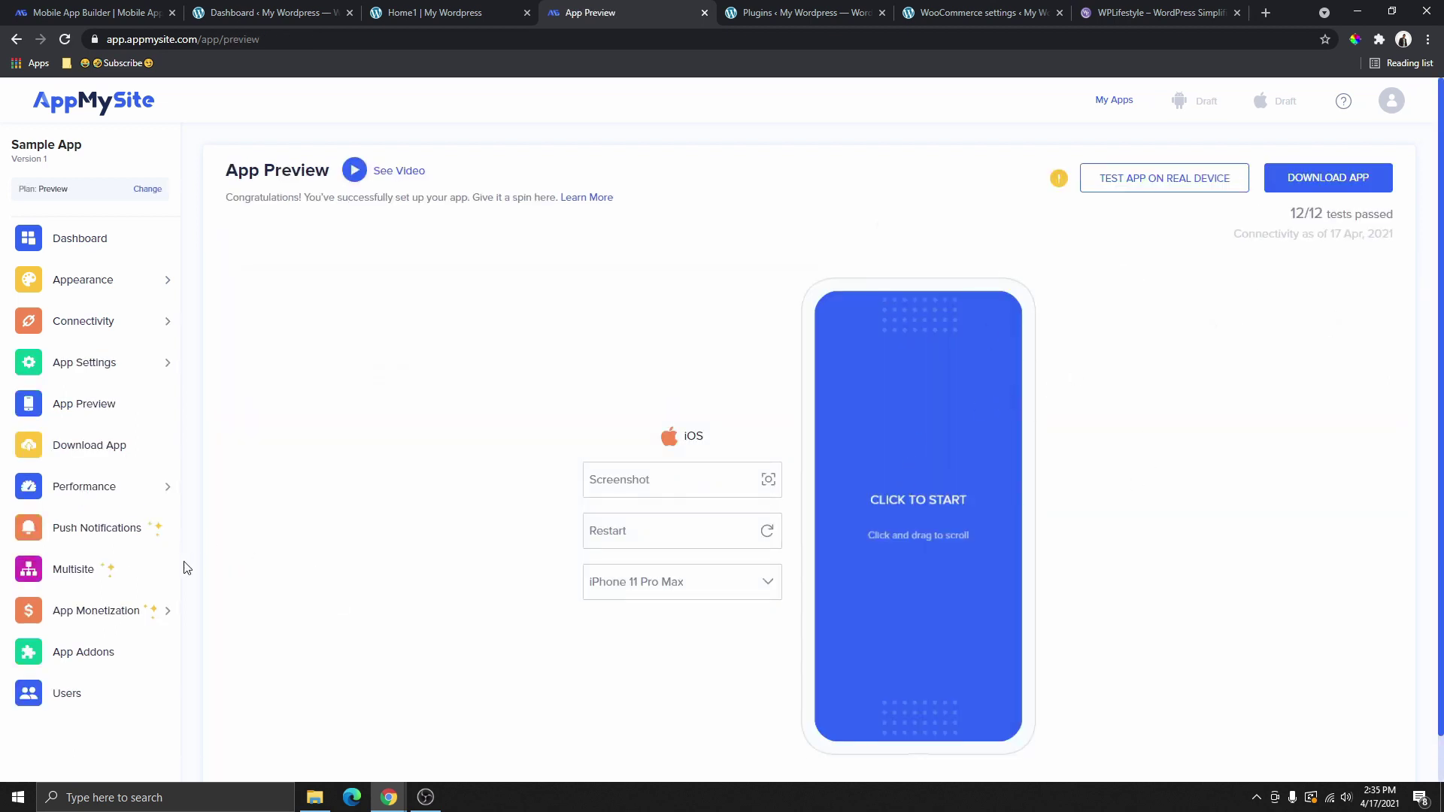
Open the Download App page and review the iOS build requirements, particularly the Certificates item.
left_click(1323, 186)
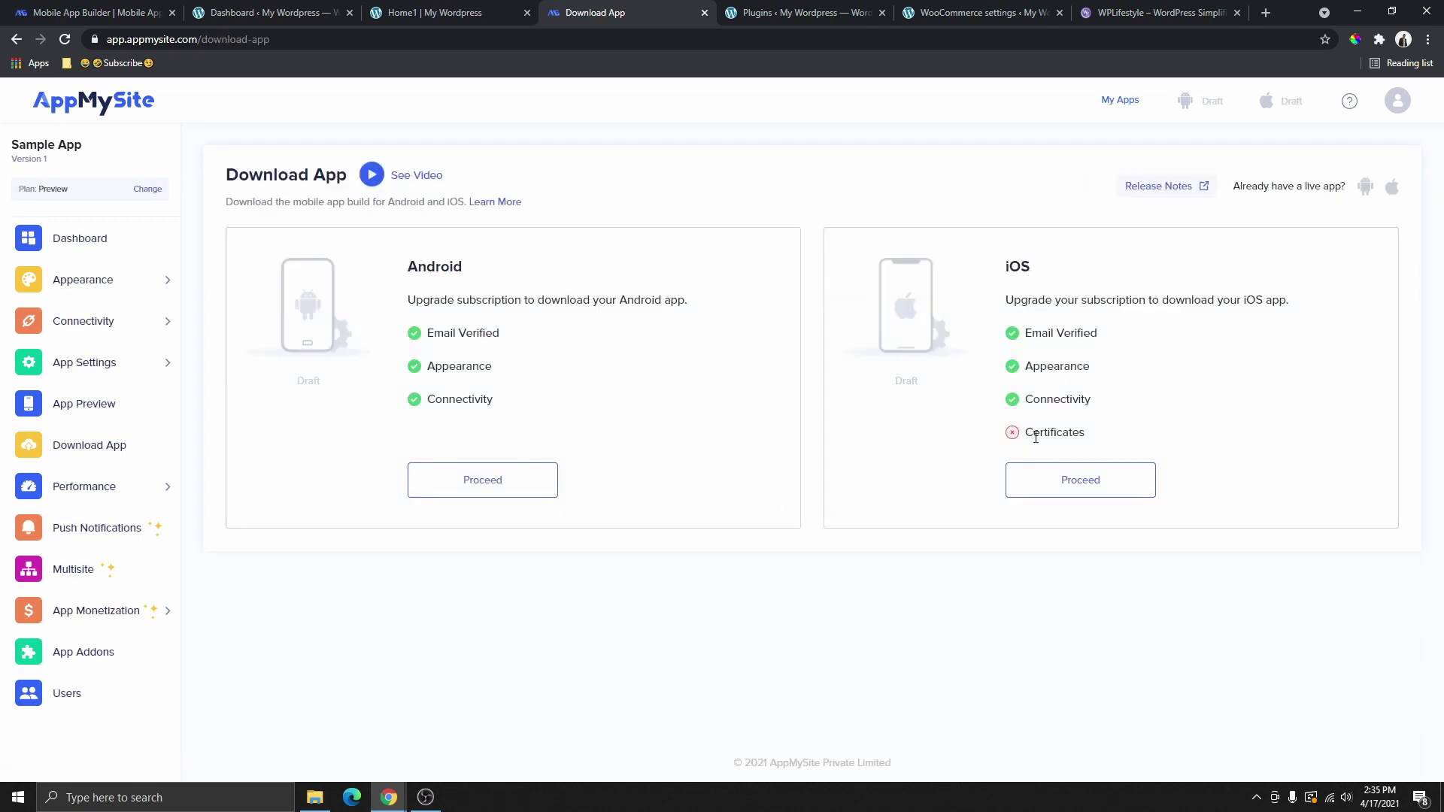
left_click_drag(1090, 444, 1014, 443)
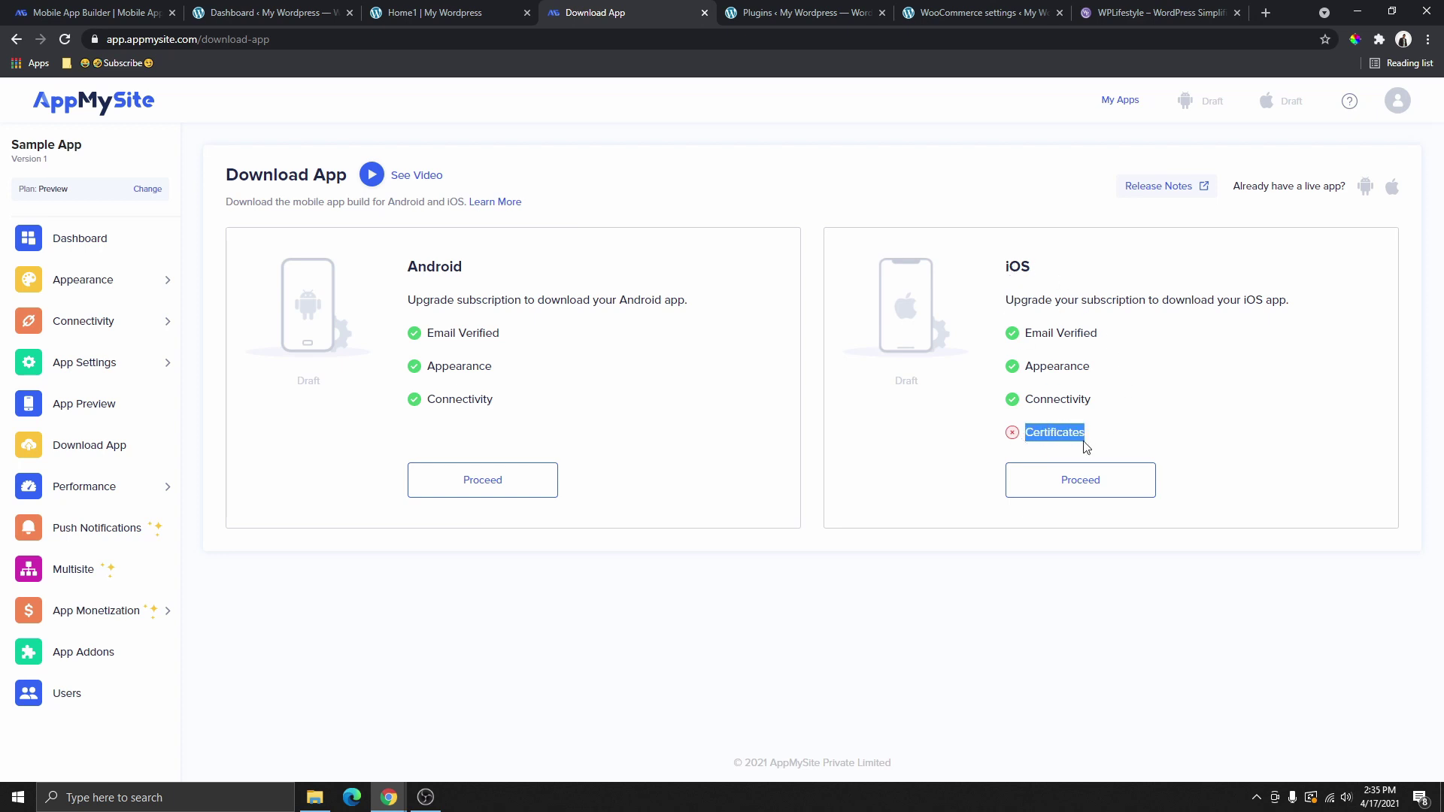
left_click(1039, 436)
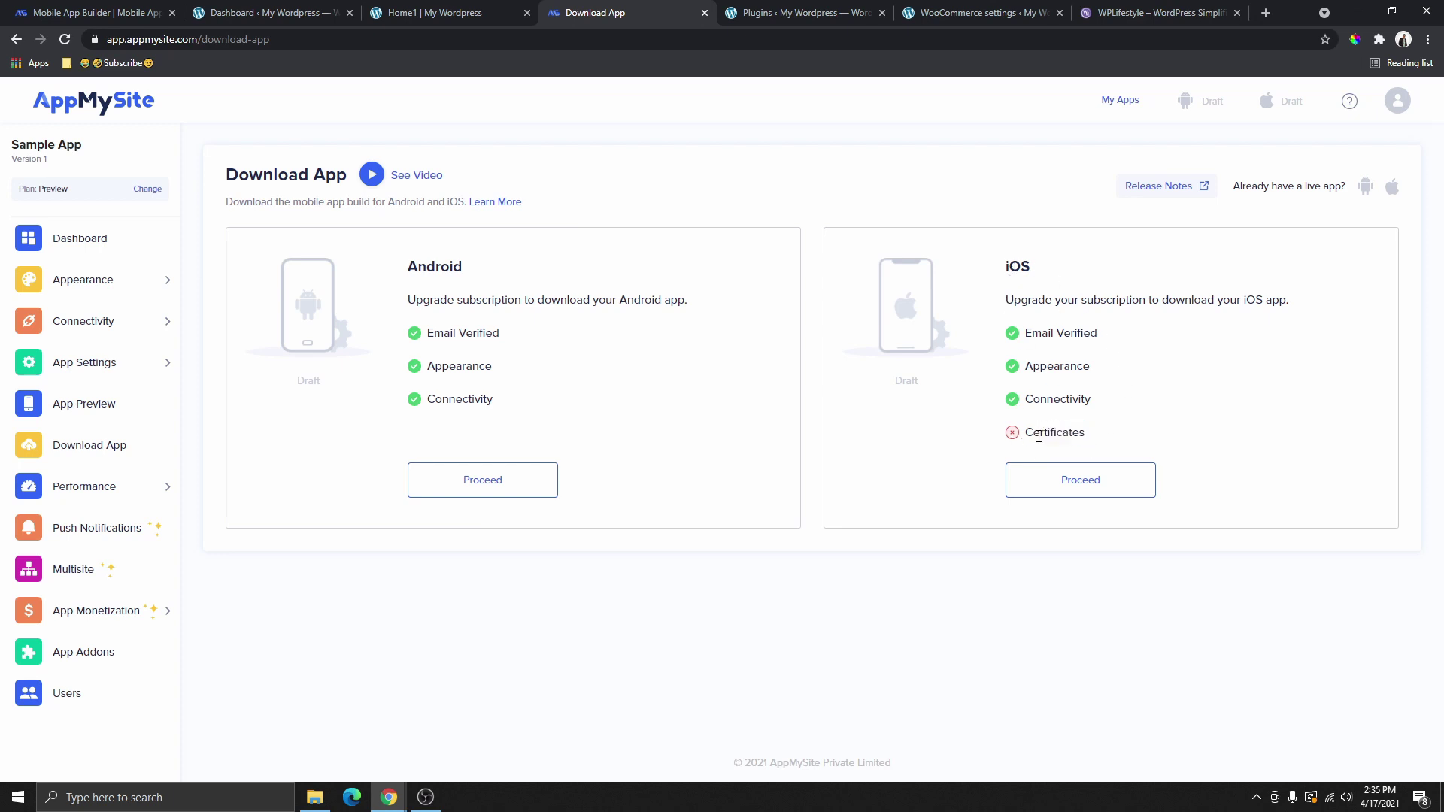
left_click_drag(1086, 432, 1012, 432)
left_click(1097, 434)
double_click(1019, 438)
left_click_drag(1091, 436, 1017, 436)
left_click(1098, 443)
double_click(1073, 433)
left_click(1083, 440)
Proceed with the Android build to the subscription plans and compare the publishing features and mobile platforms of Starter Yearly and Pro Yearly.
left_click(486, 485)
scroll(689, 435, "down", 12)
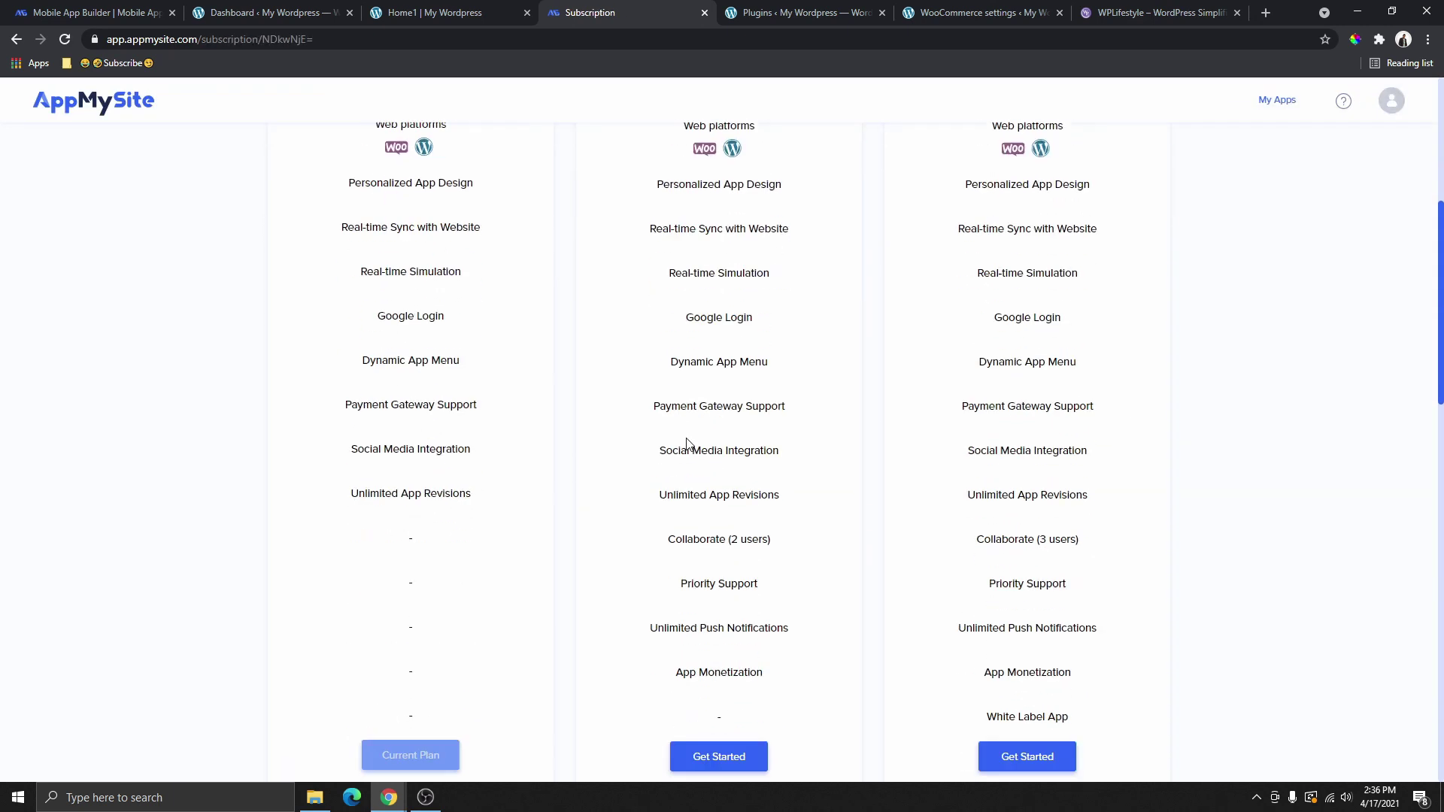
scroll(697, 468, "up", 10)
scroll(693, 504, "up", 3)
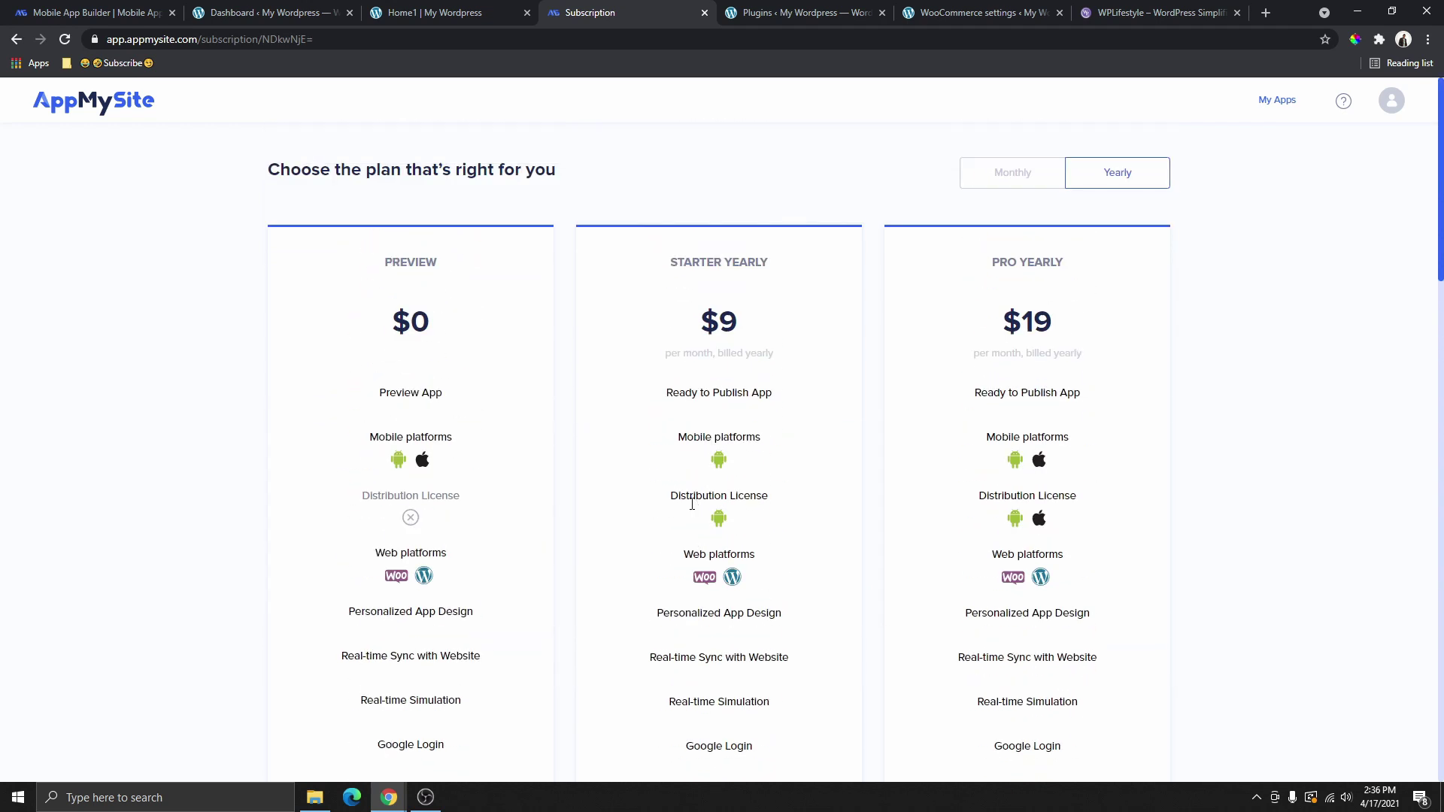
left_click_drag(646, 407, 777, 415)
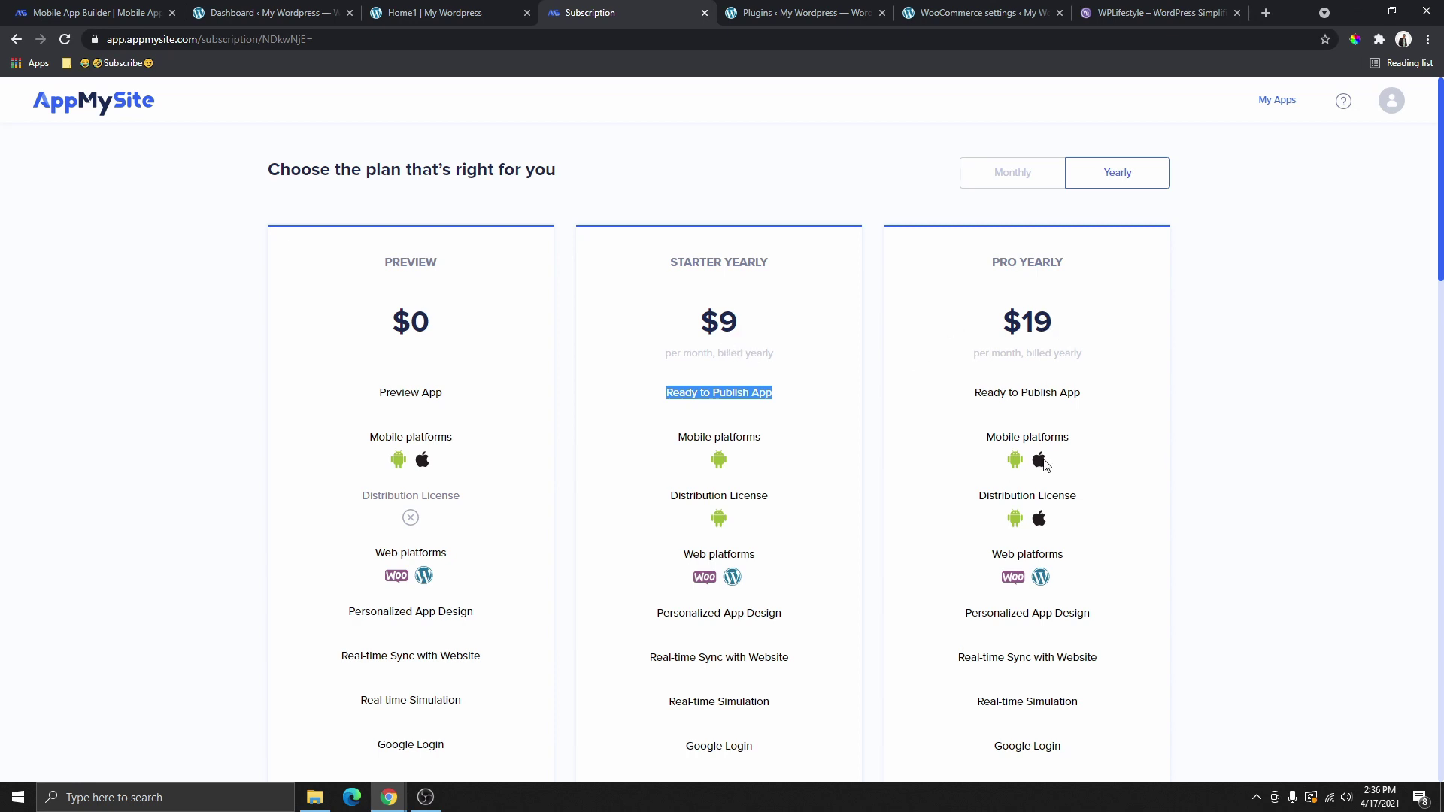
left_click_drag(1060, 461, 1008, 481)
left_click(1069, 480)
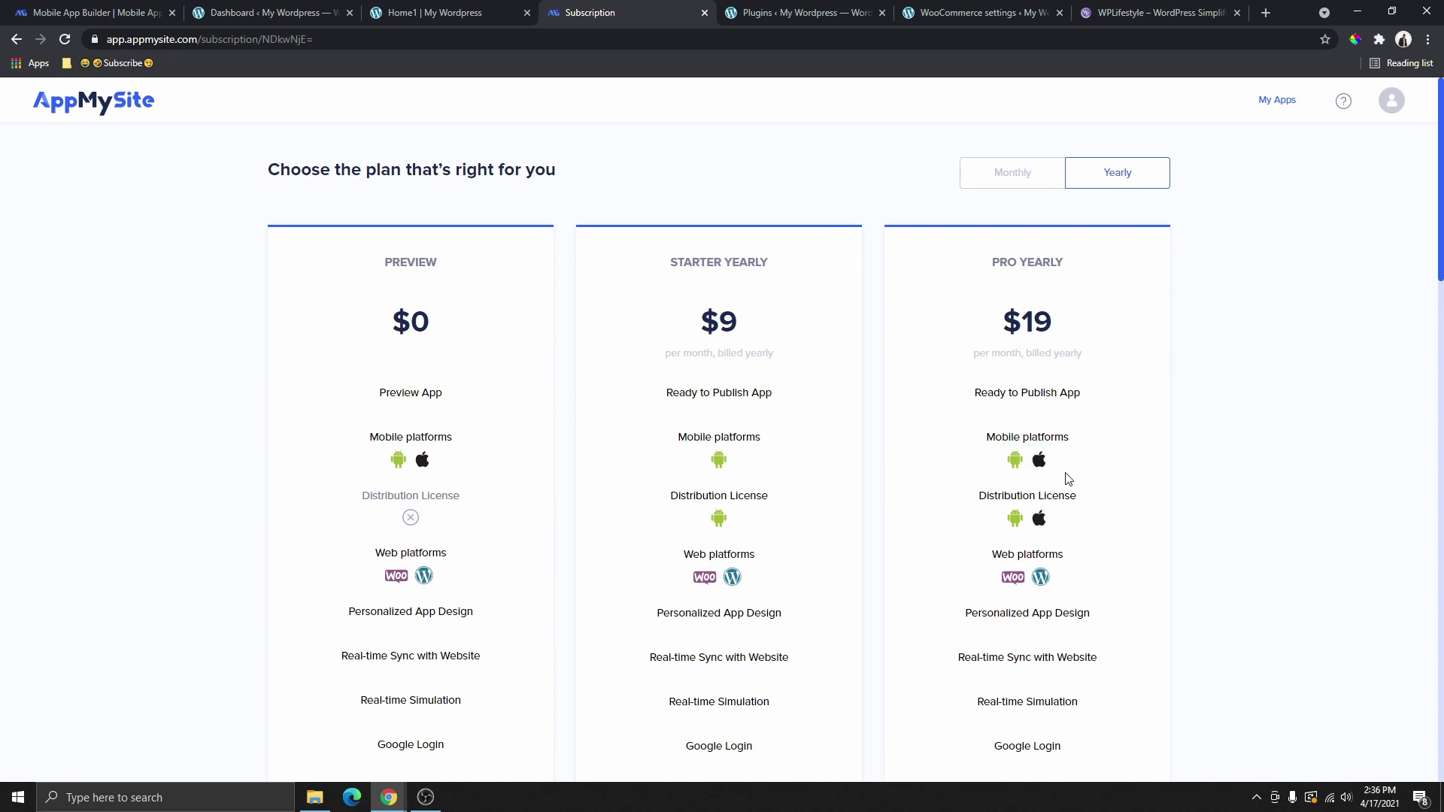